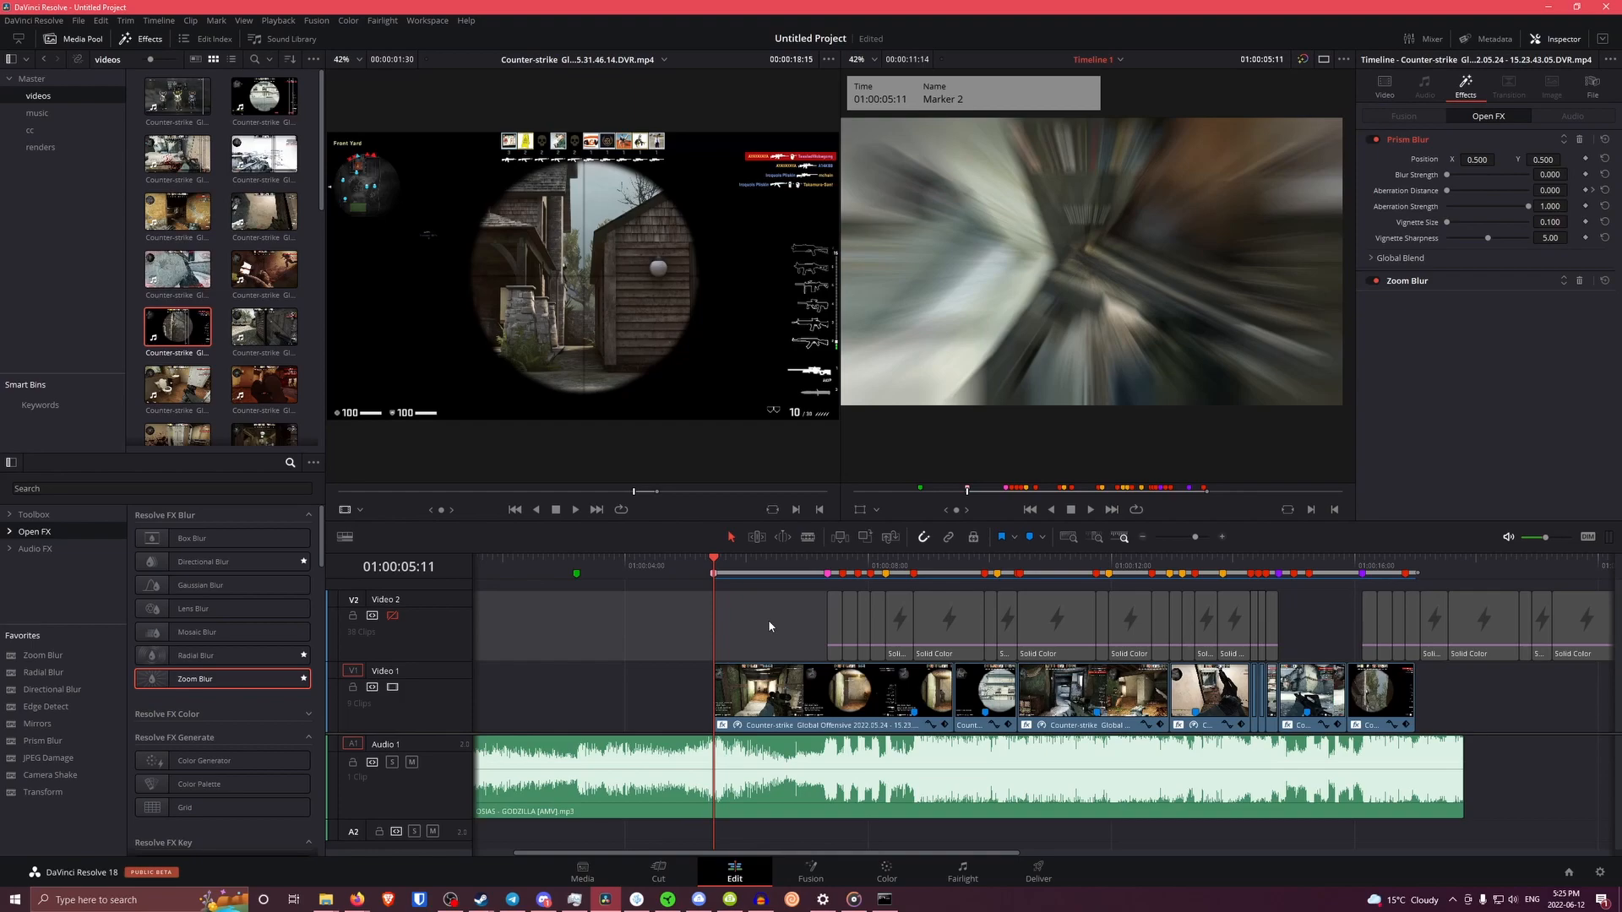
# Select all clips on the Video 1 track and set Render in Place to AVI format with the Uncompressed codec
pyautogui.hscroll(3, 770, 627)
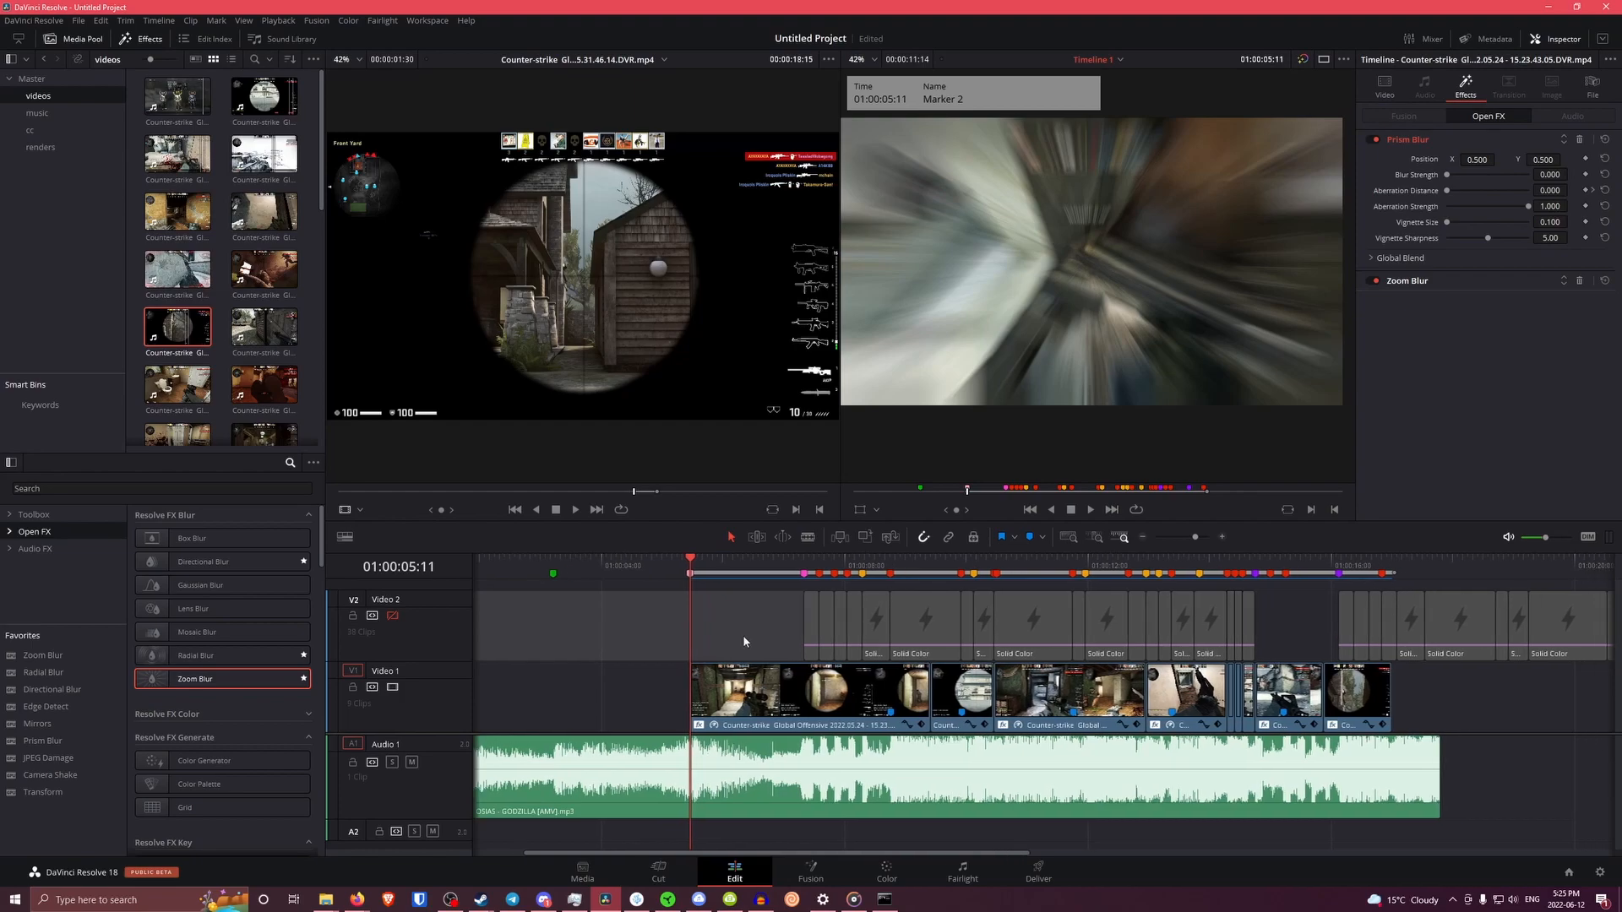
pyautogui.moveTo(1372, 680); pyautogui.dragTo(761, 689)
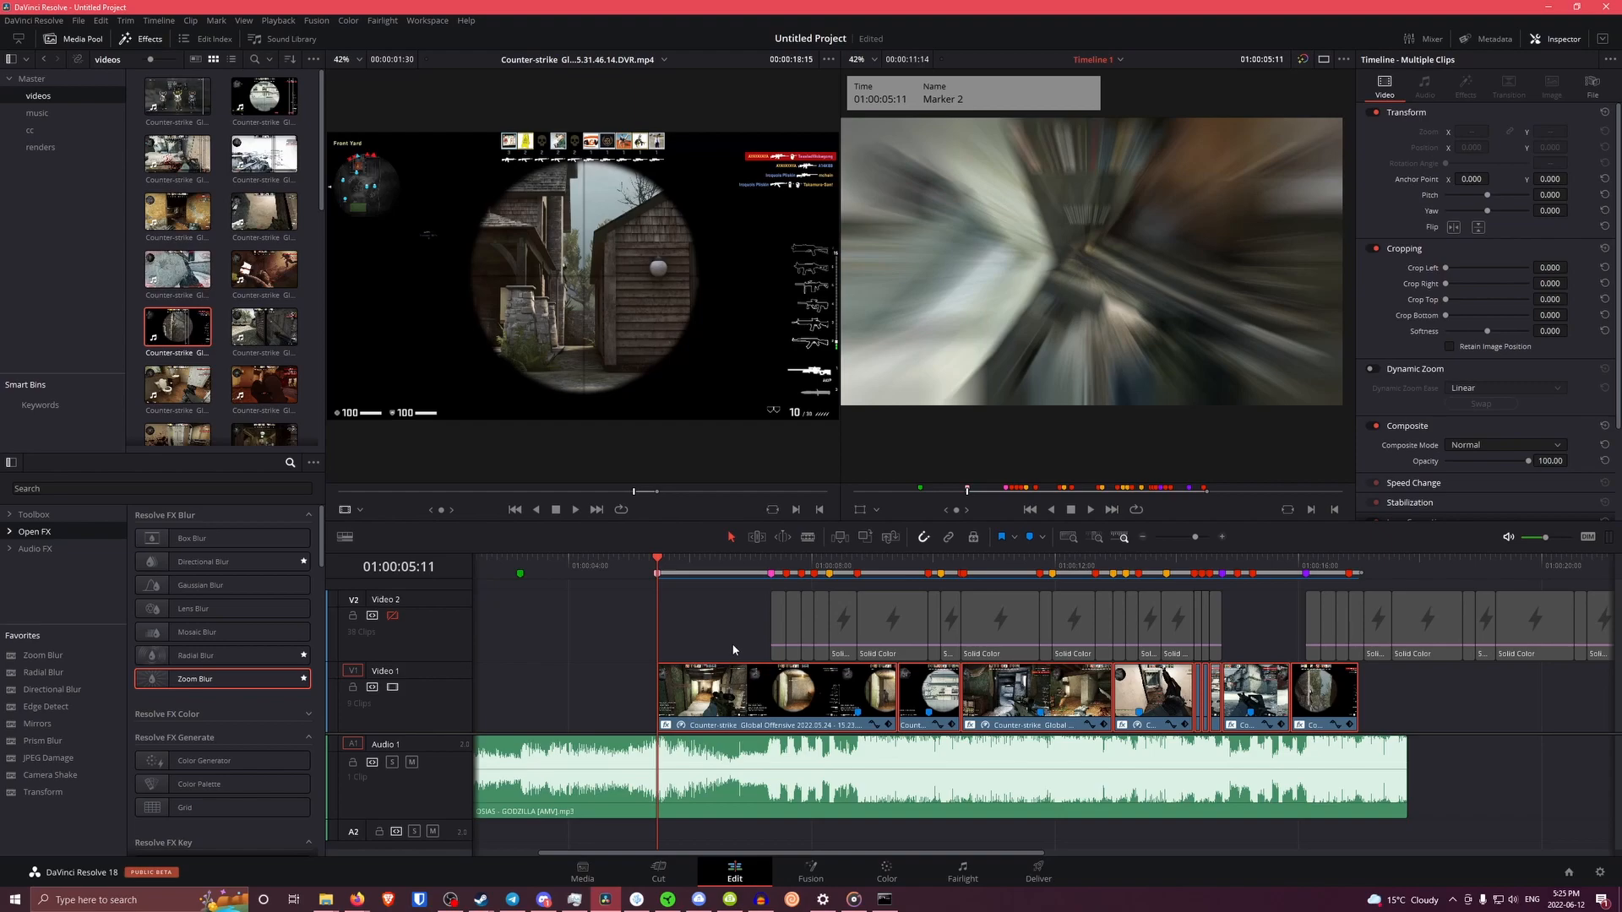
pyautogui.rightClick(745, 680)
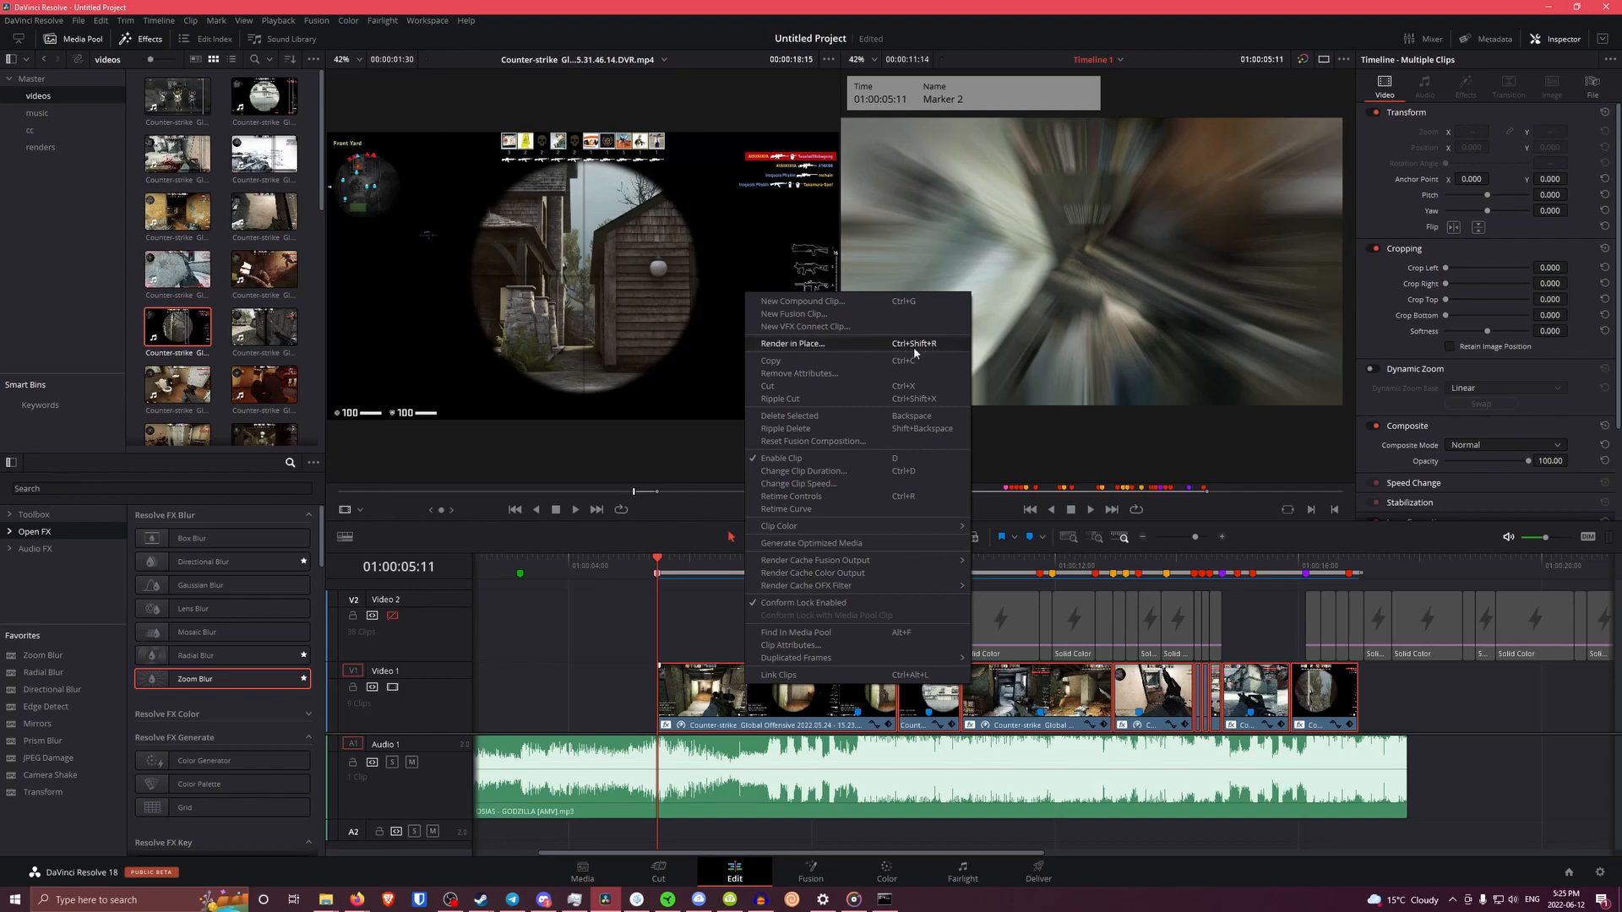
pyautogui.click(797, 345)
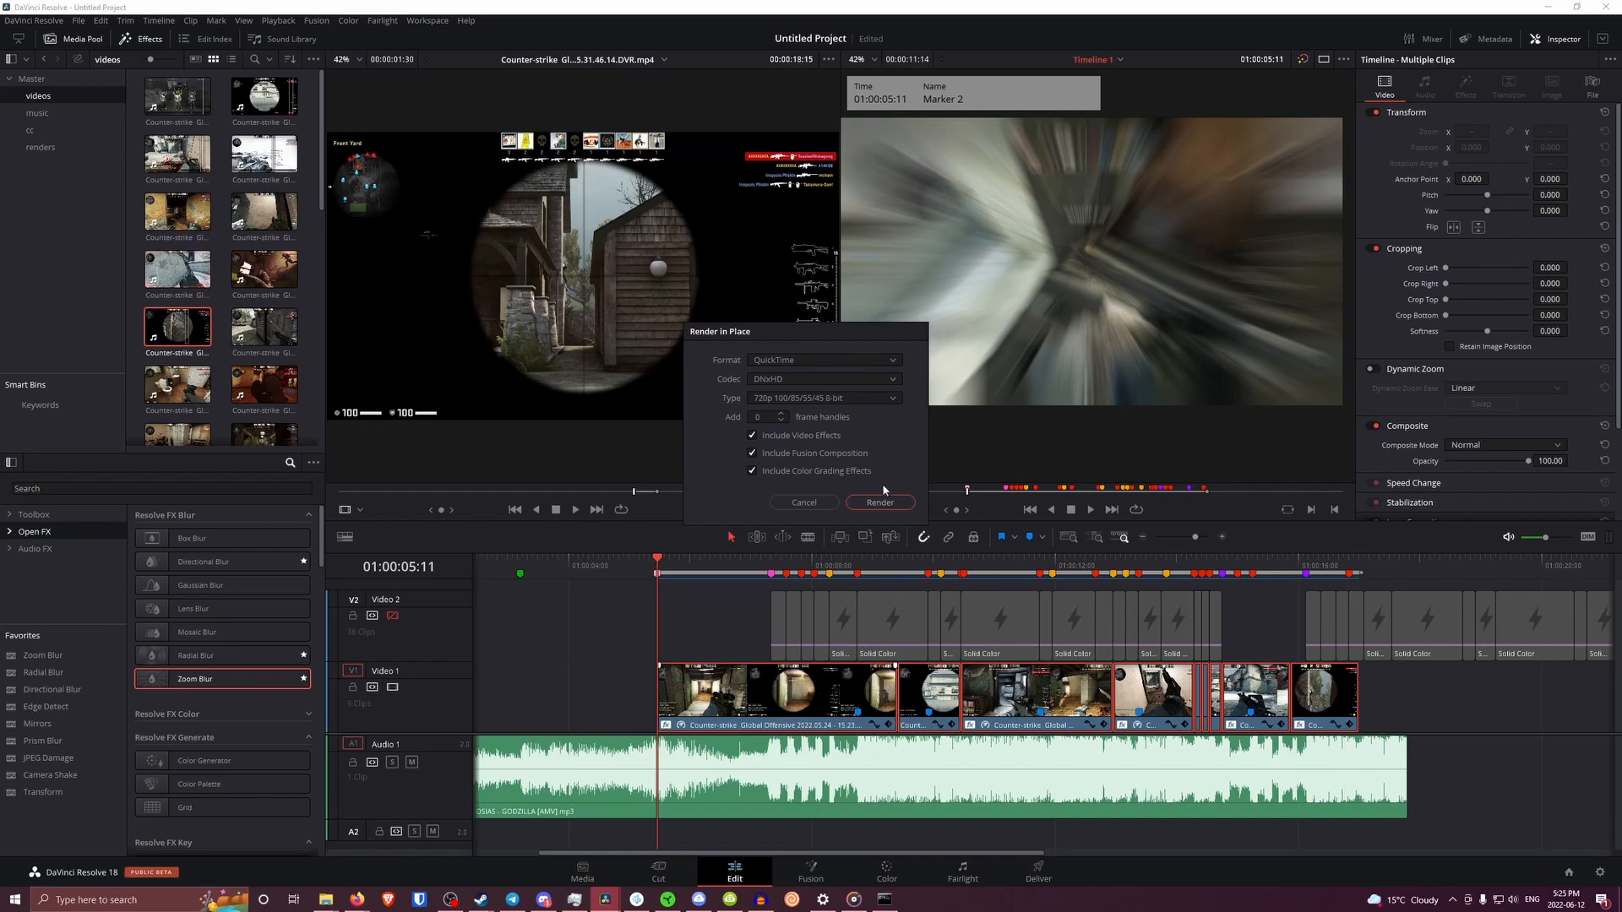
pyautogui.click(793, 358)
pyautogui.click(781, 386)
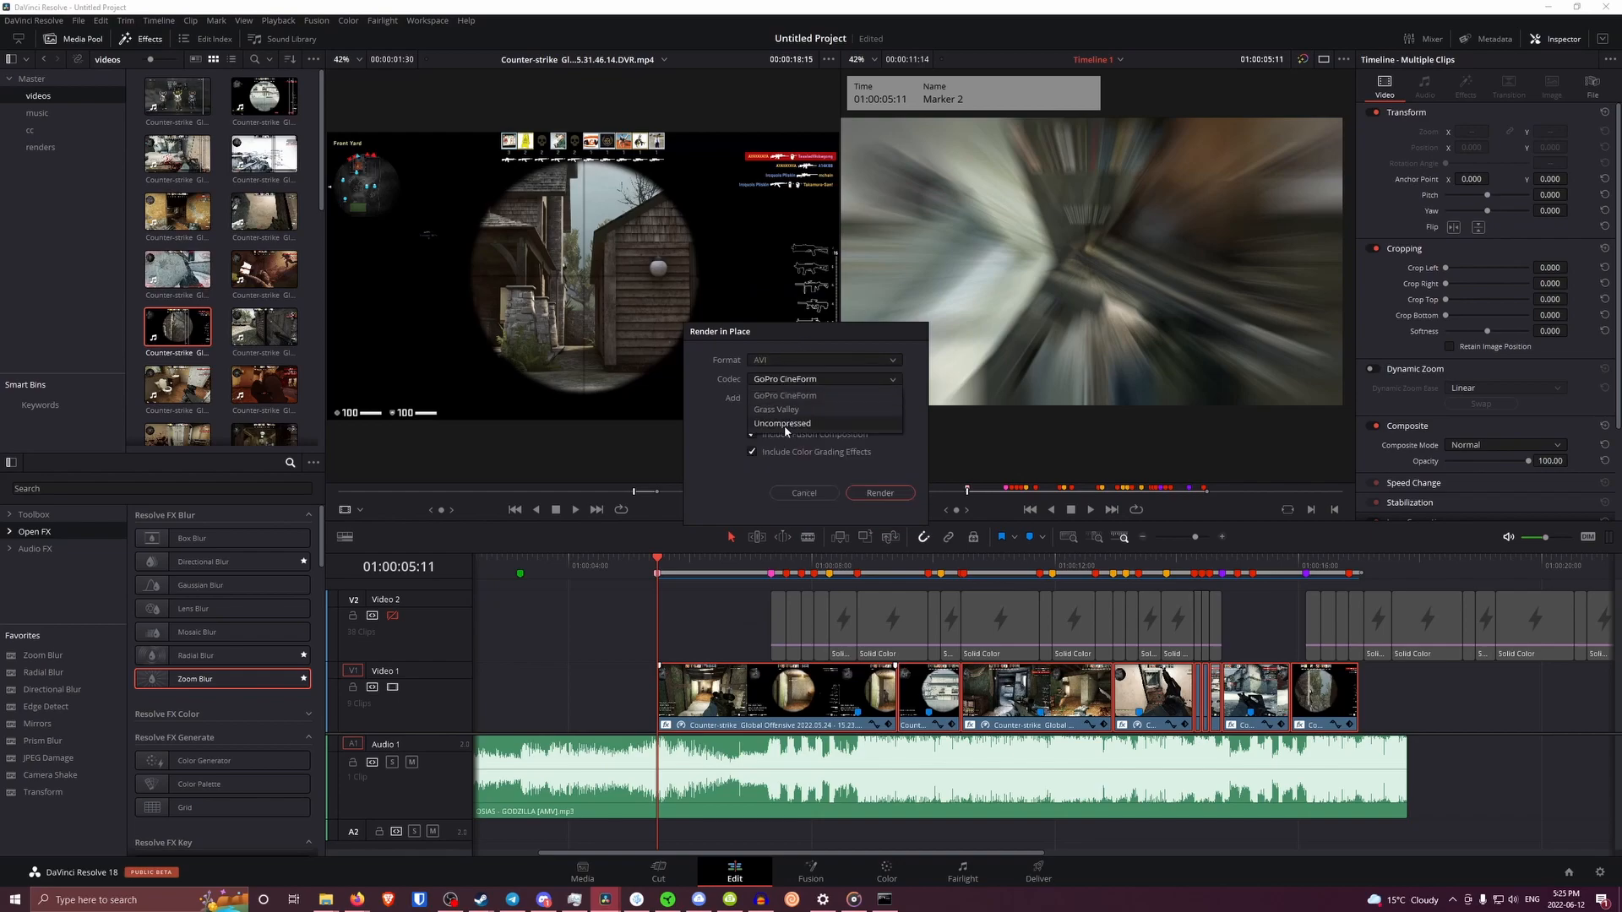
pyautogui.click(804, 502)
# Switch to the renders bin and start Render in Place for the selected Video 1 clips
pyautogui.click(40, 147)
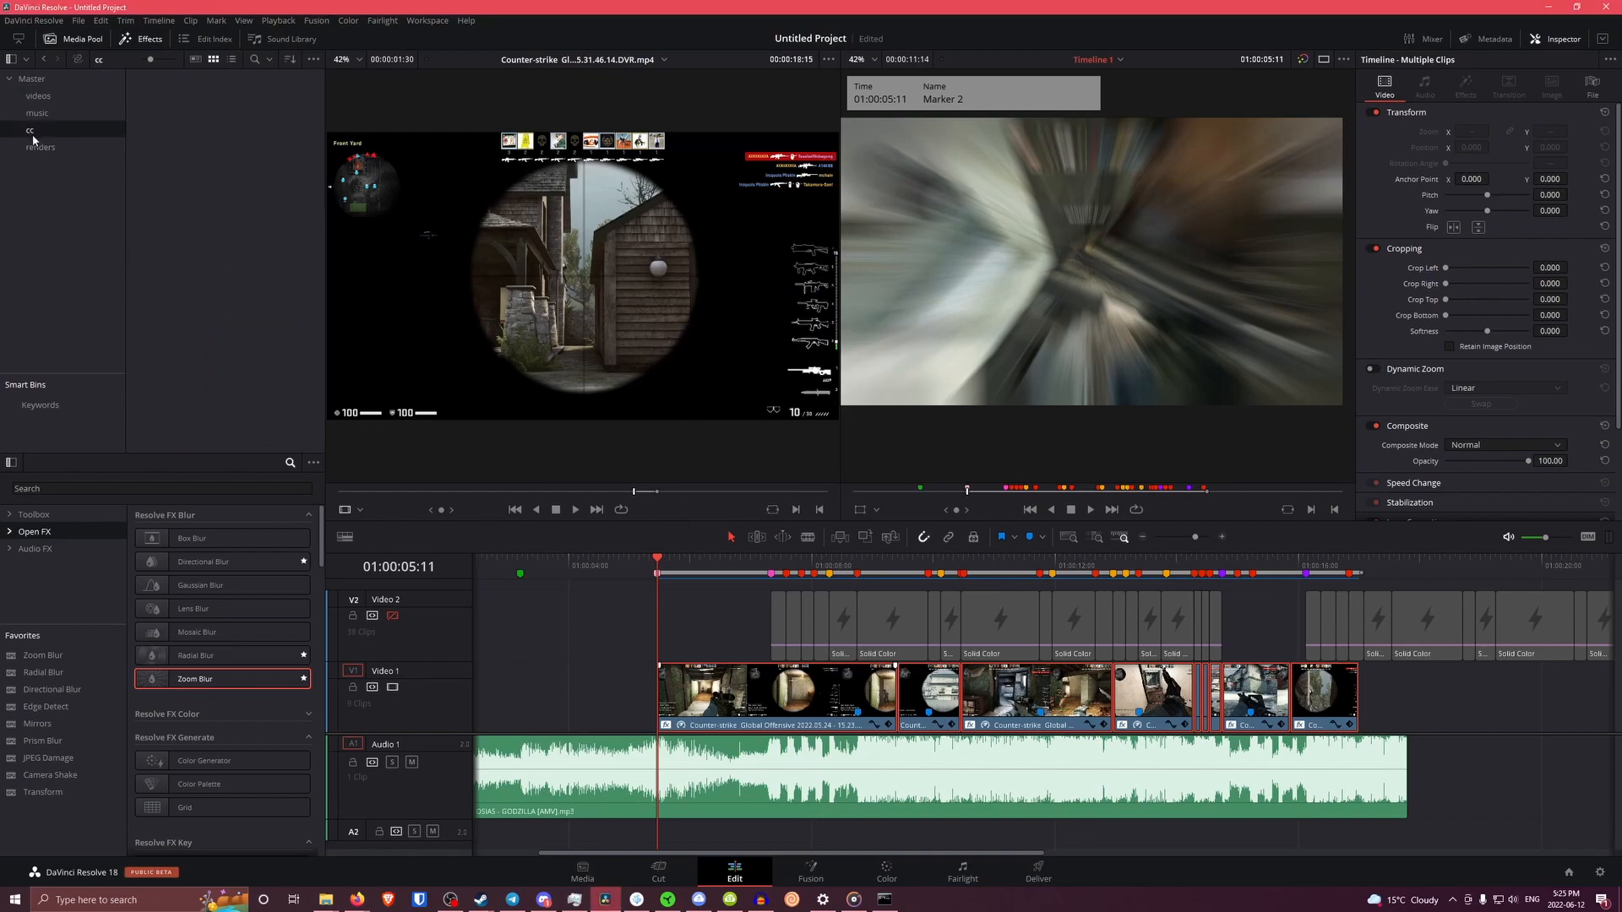
pyautogui.rightClick(761, 720)
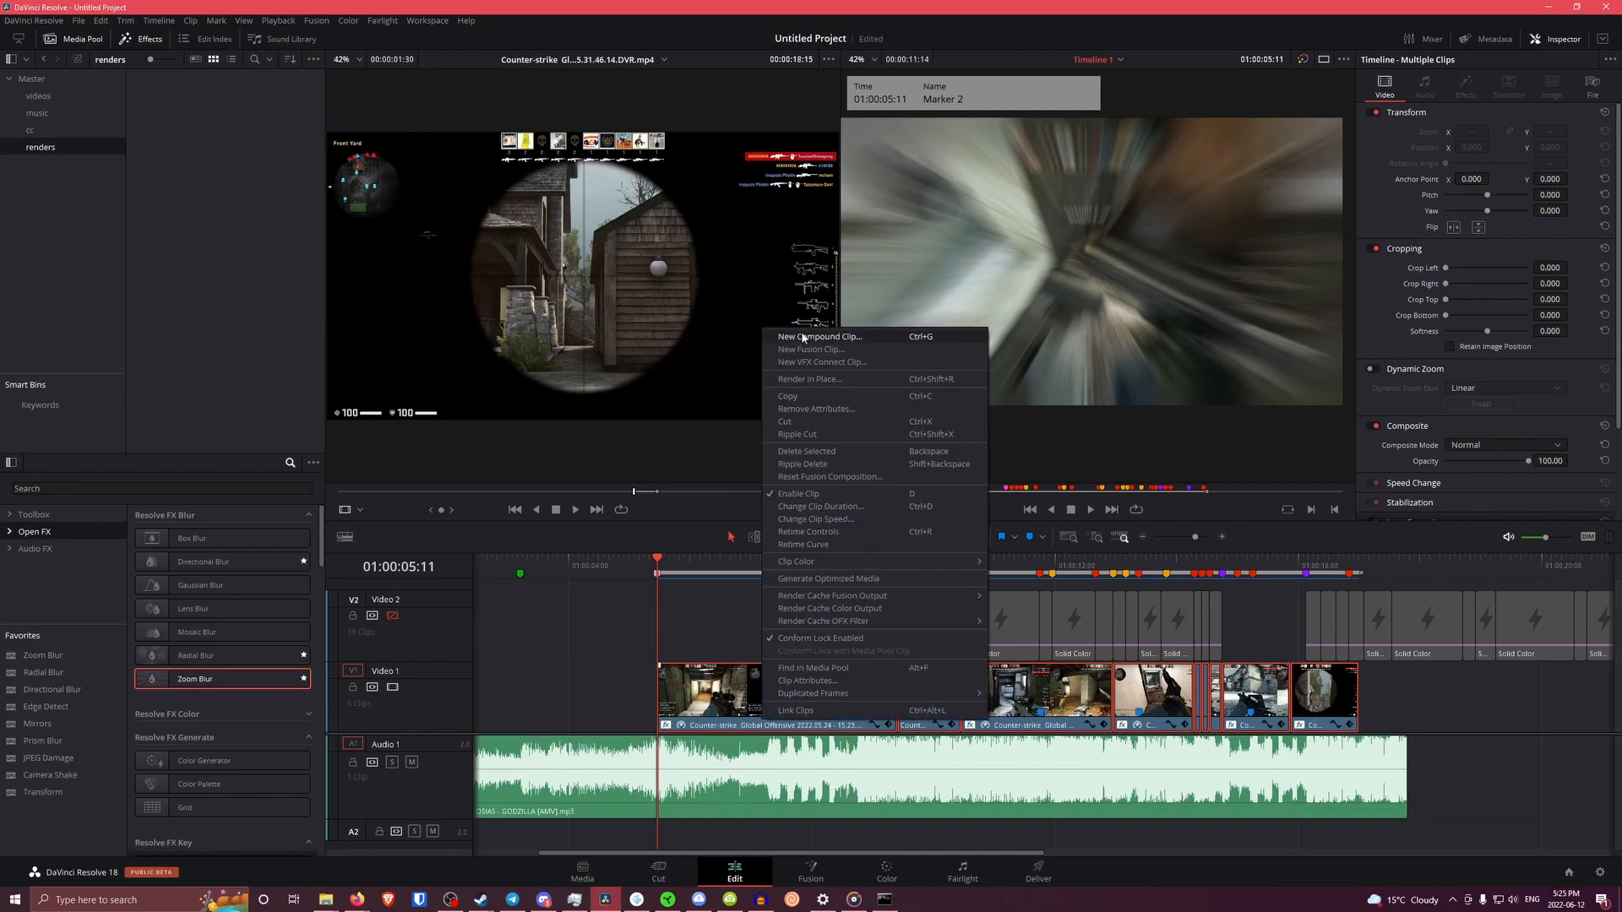
pyautogui.click(806, 380)
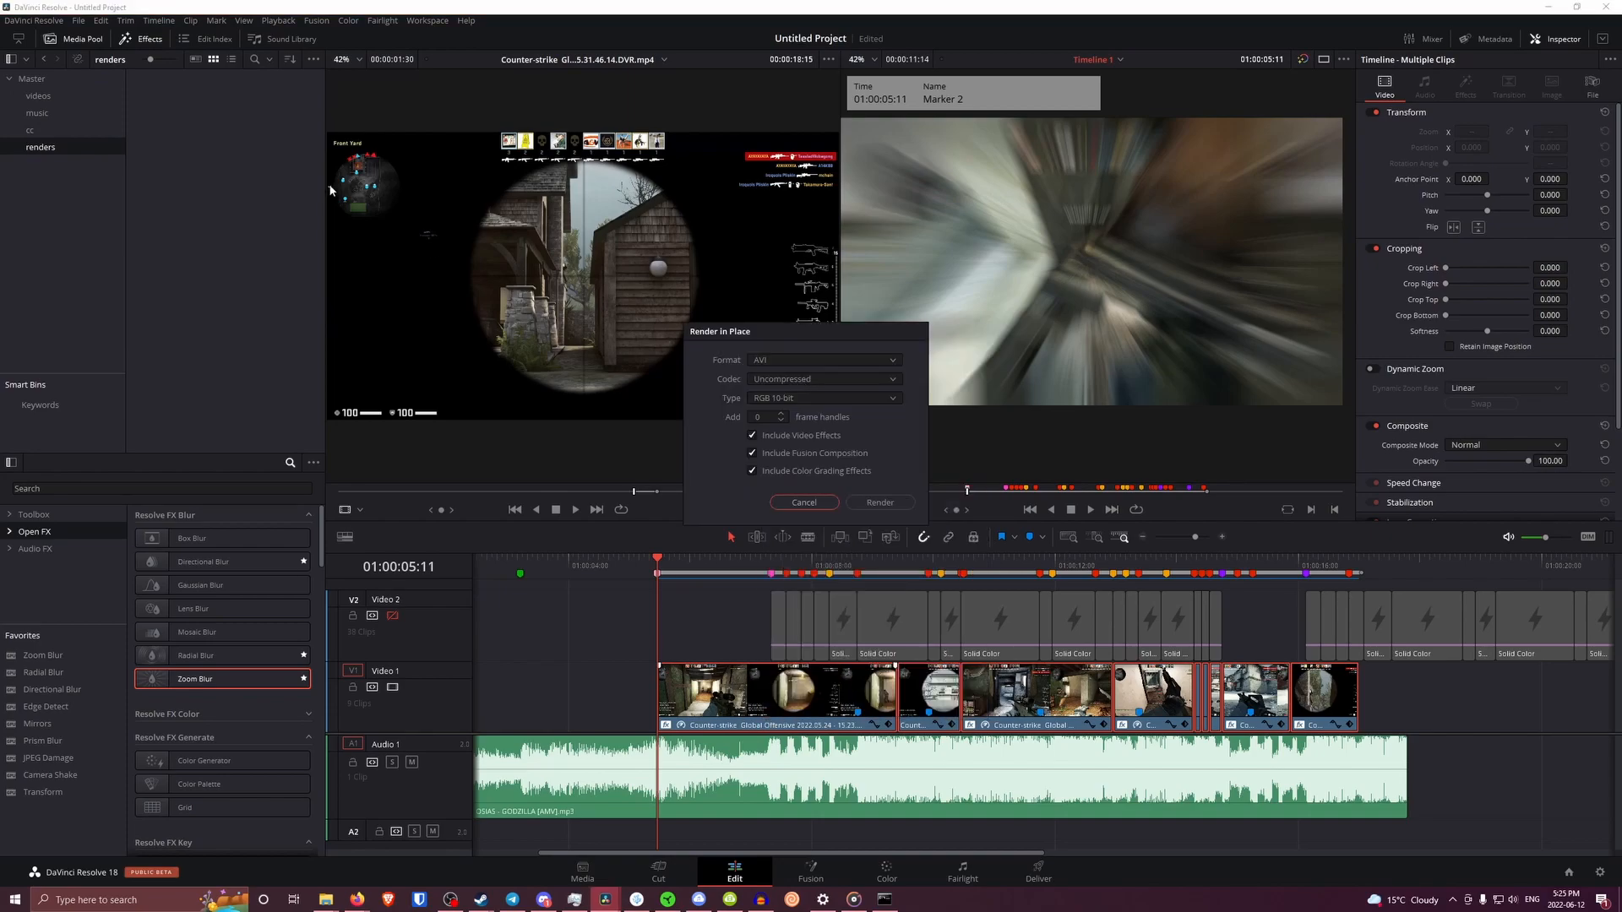
pyautogui.click(889, 504)
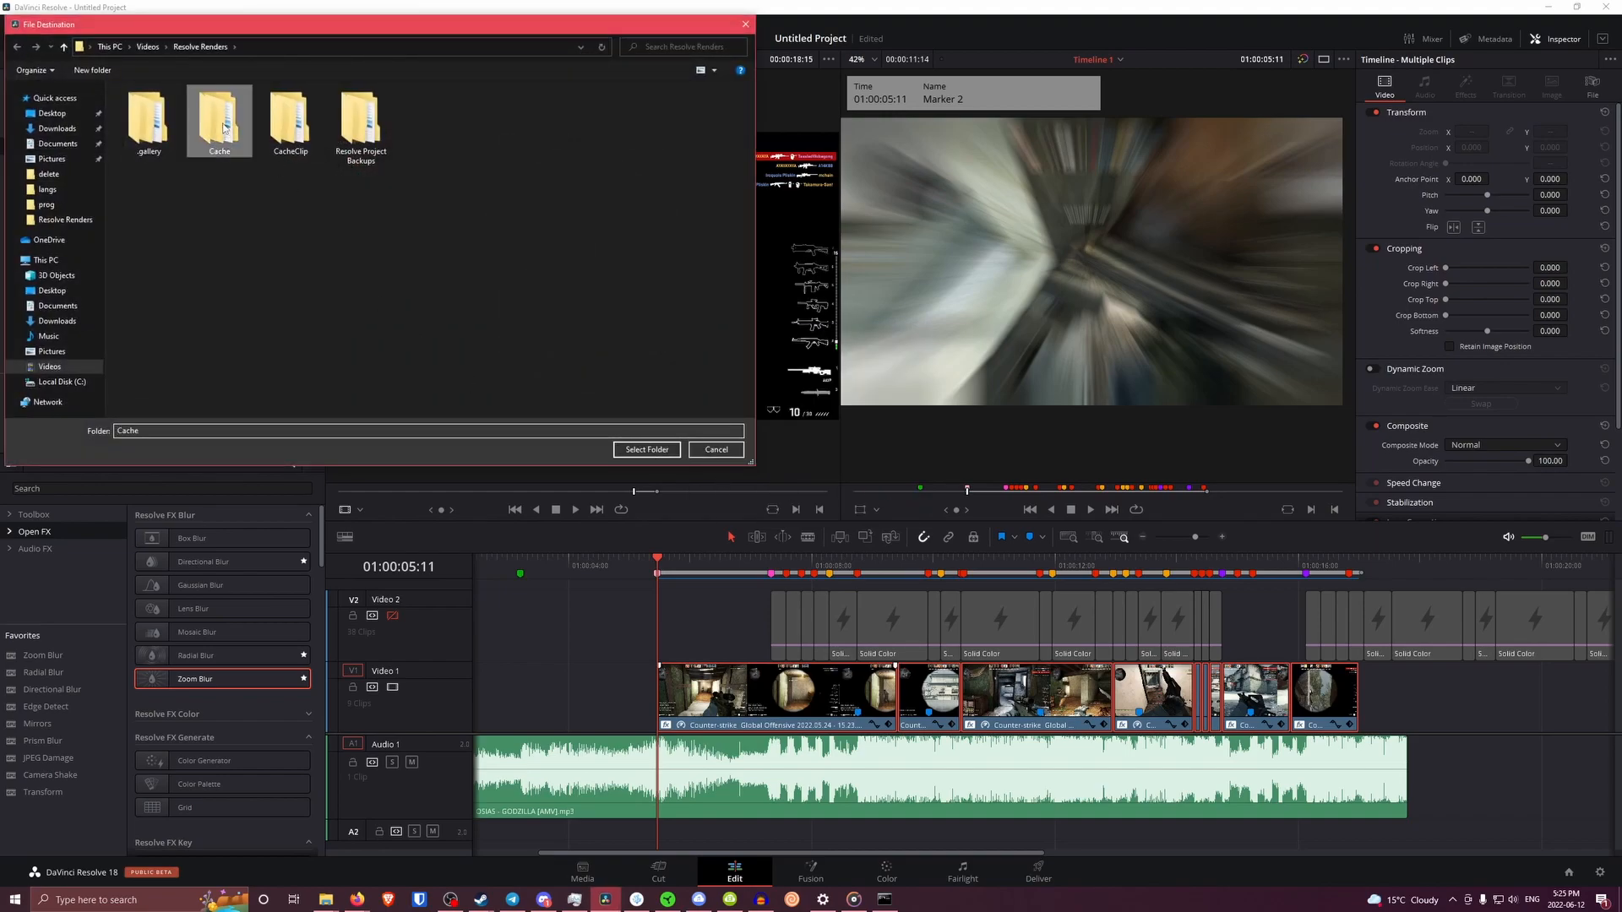
# Create a new folder named "tutorials" inside the Cache folder under Resolve Renders
pyautogui.rightClick(414, 149)
pyautogui.moveTo(506, 326)
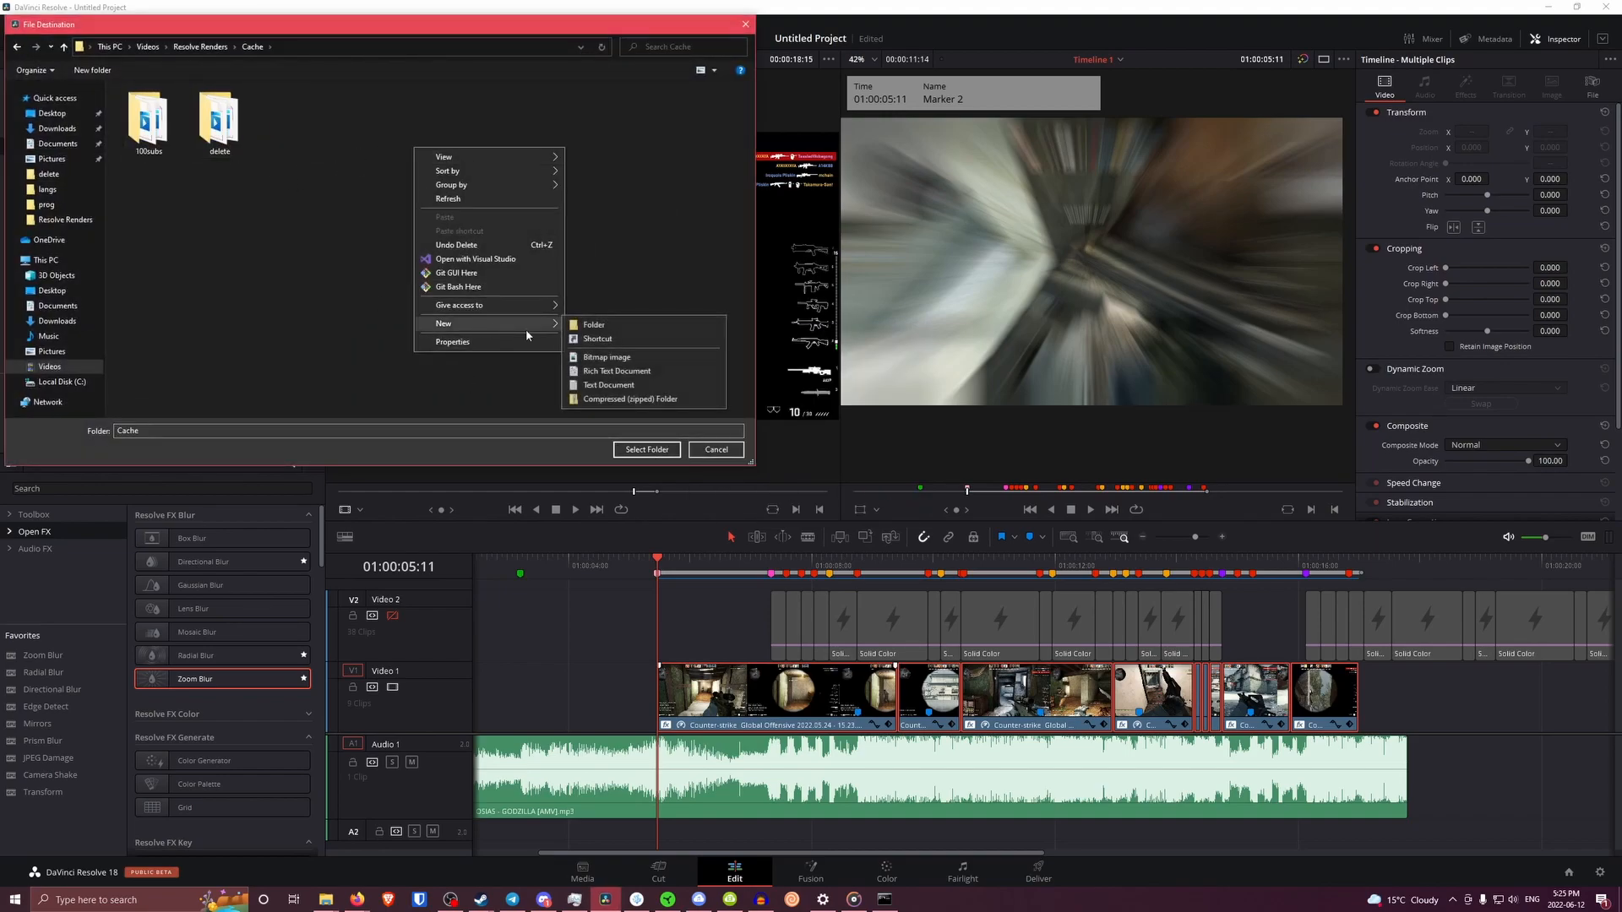
pyautogui.click(583, 326)
pyautogui.write('tyto')
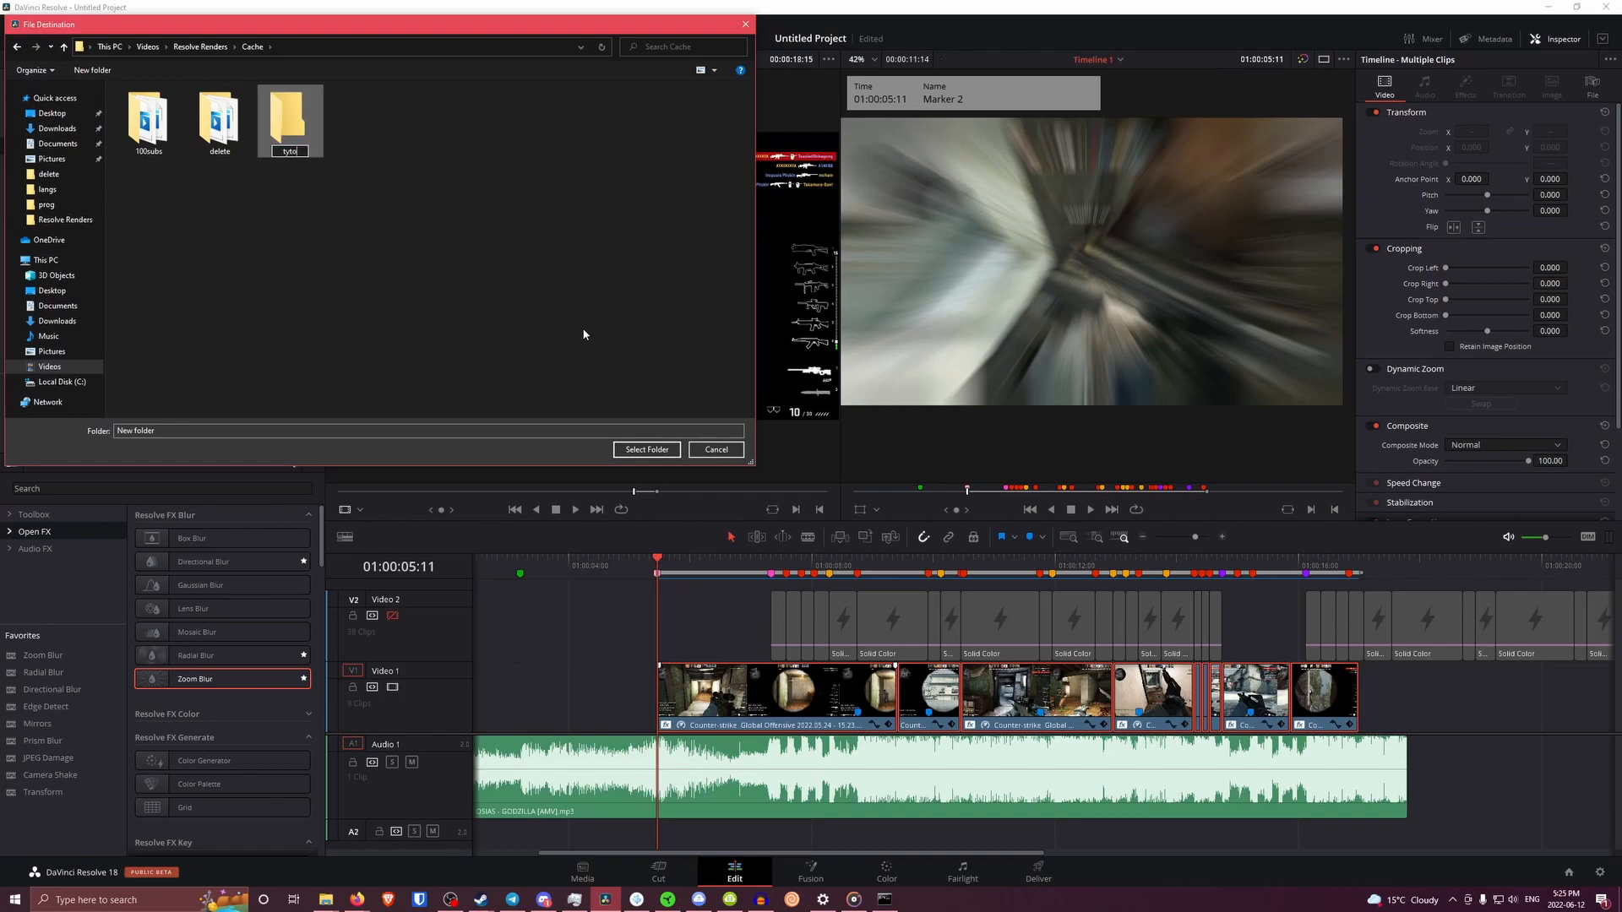
pyautogui.write('utorials')
pyautogui.press('BackSpace')
pyautogui.press('Return')
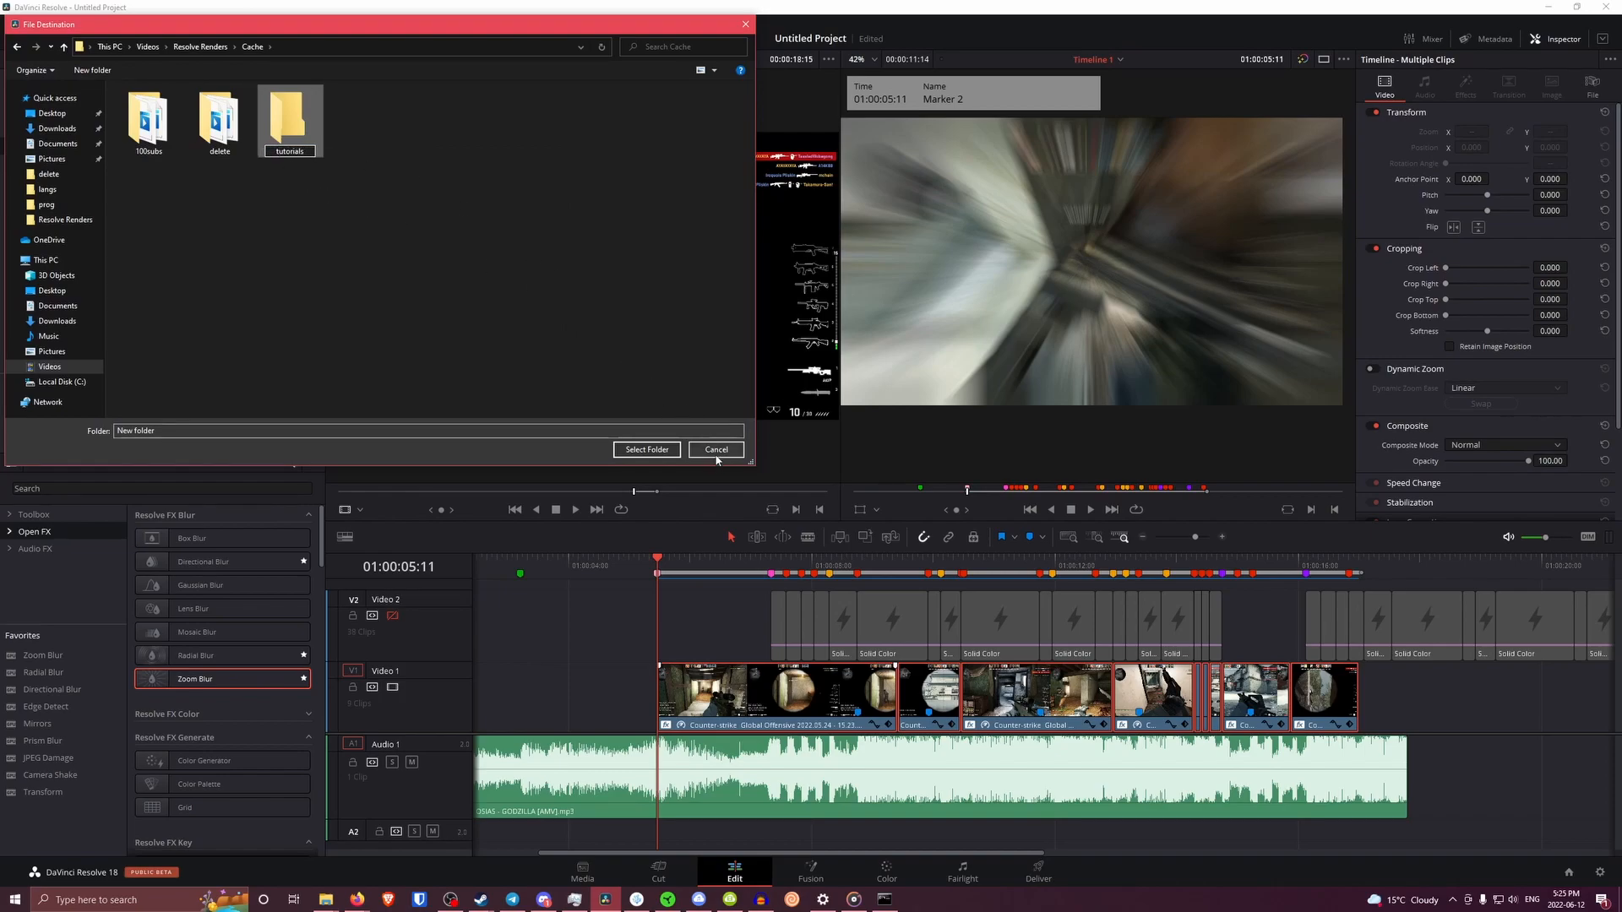
# Choose the tutorials folder as the destination and render the clips into it
pyautogui.click(306, 142)
pyautogui.doubleClick(306, 142)
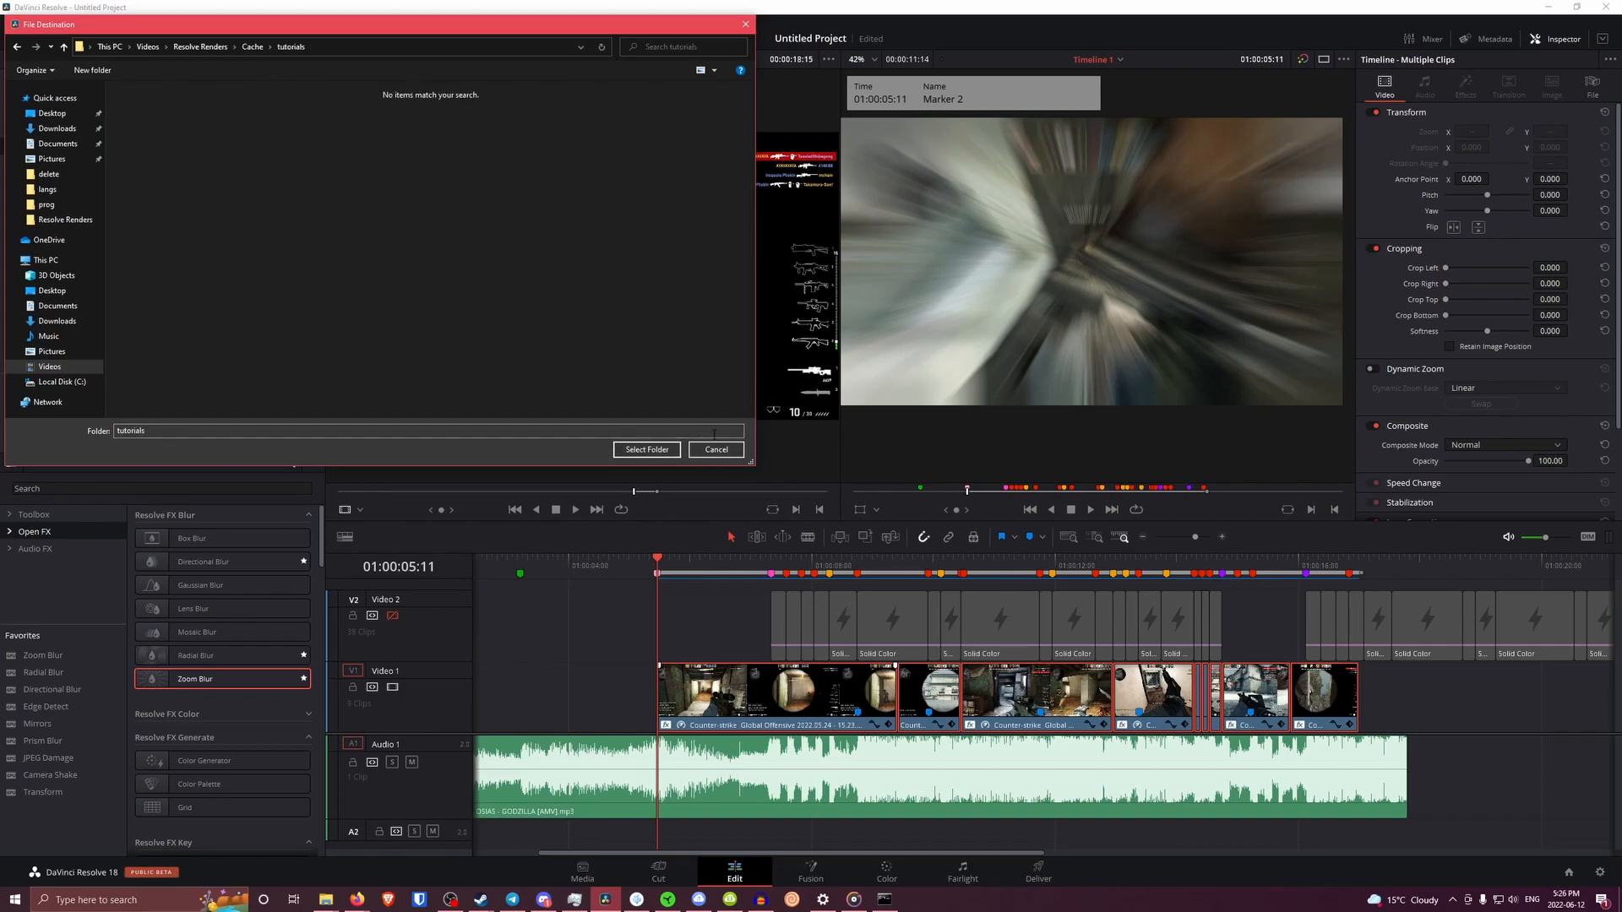
pyautogui.click(646, 449)
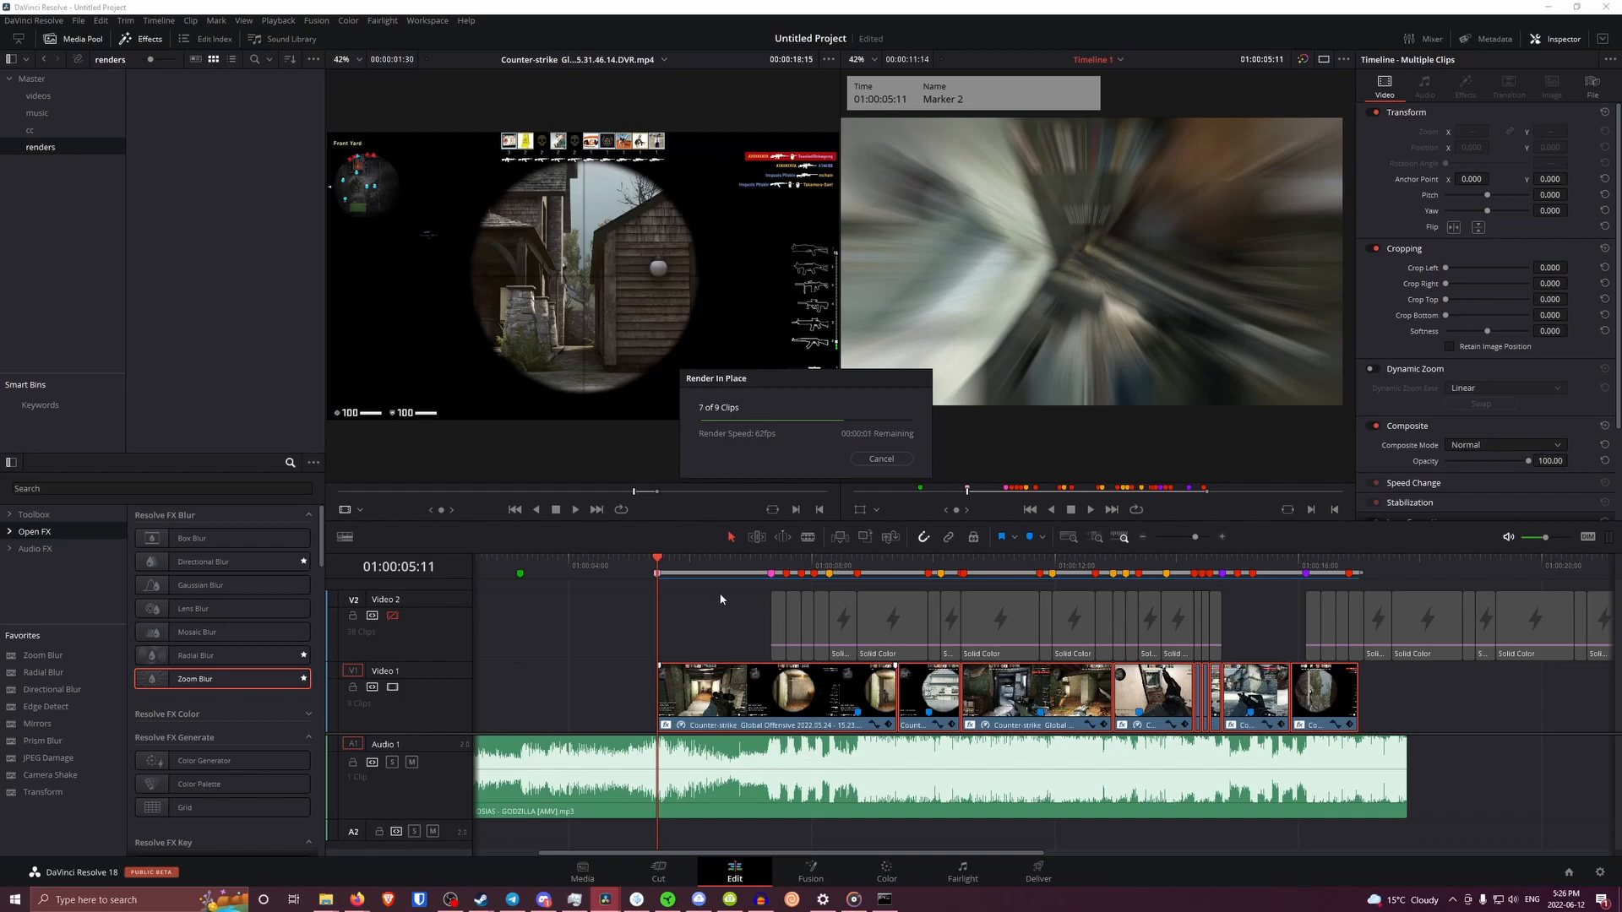
# Play back the rendered clips on the timeline and replay their opening from the in point to check them
pyautogui.click(1265, 607)
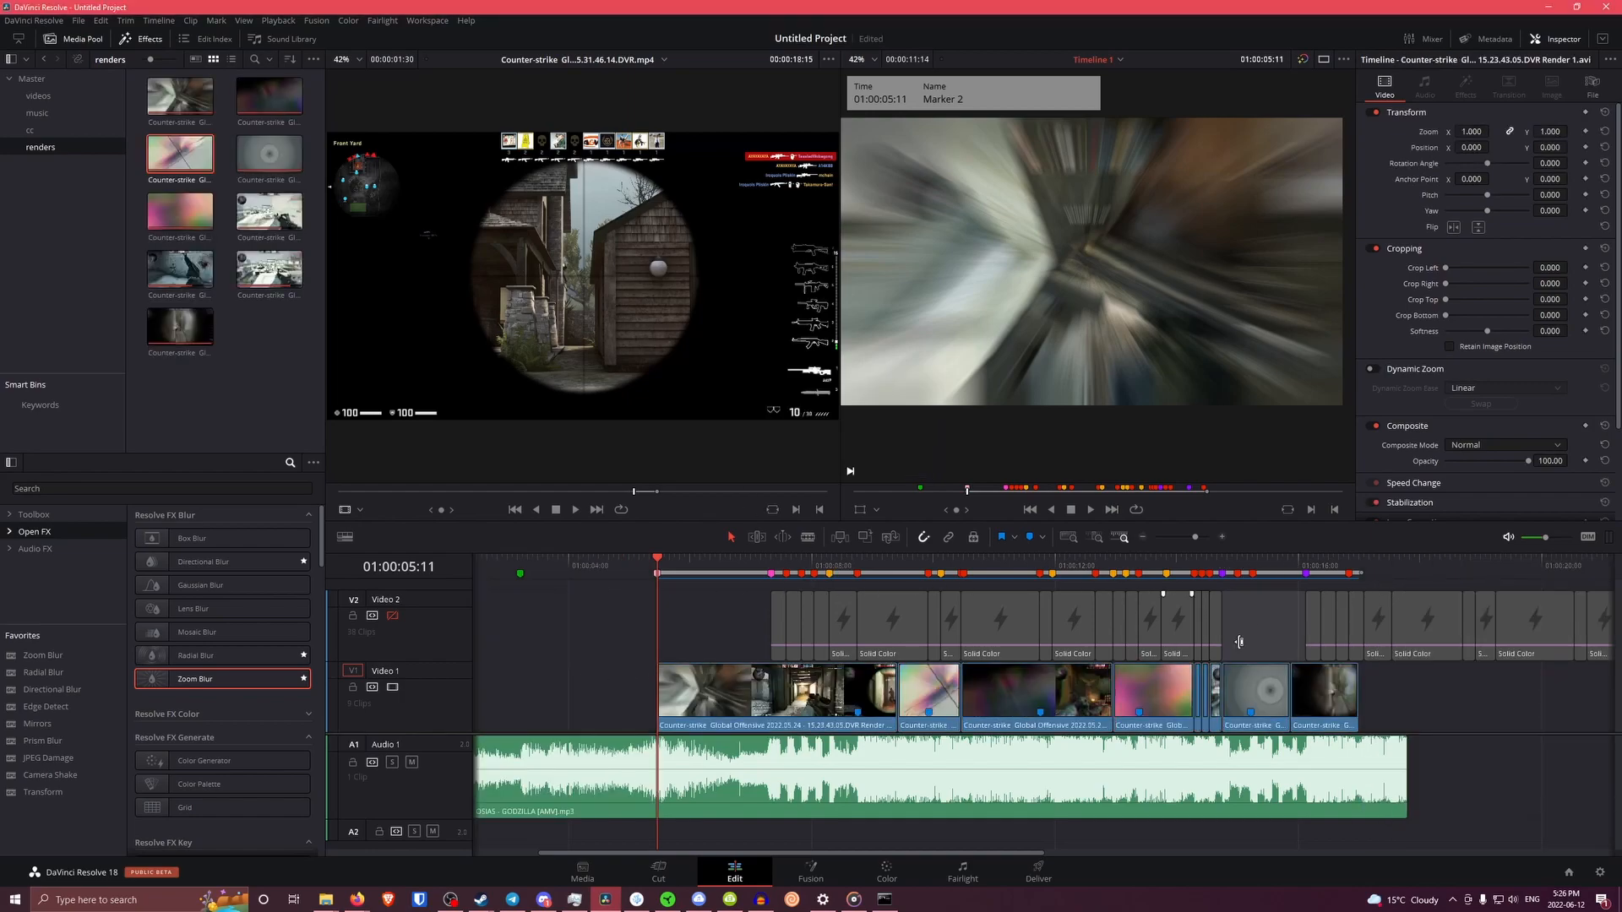
pyautogui.press('space')
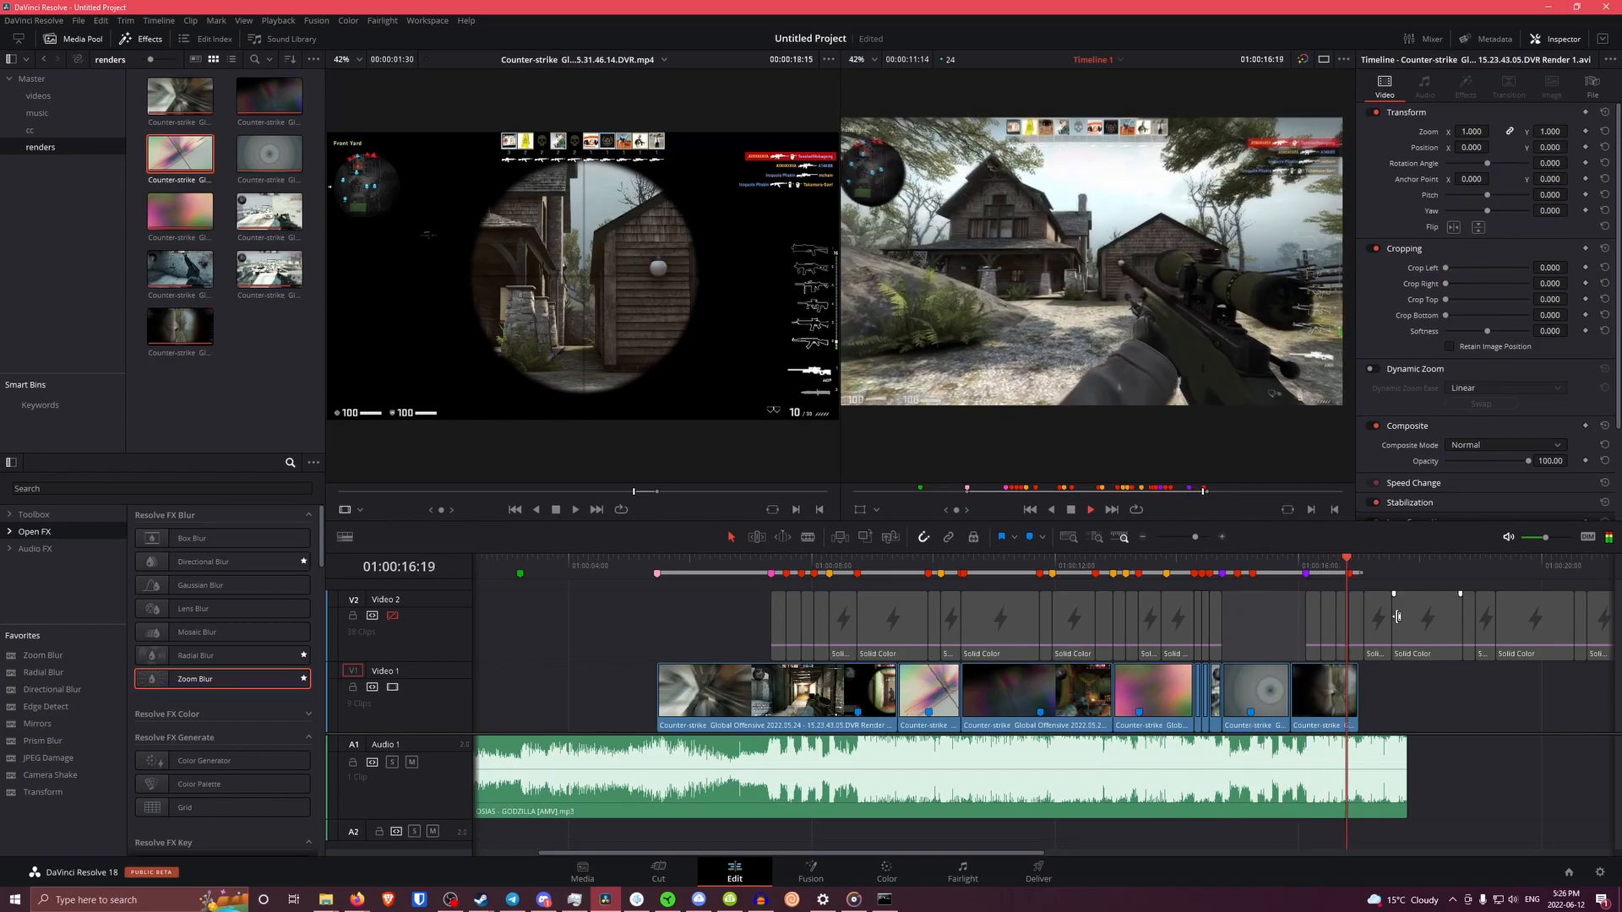
pyautogui.press('space')
pyautogui.hotkey('shift', 'i')
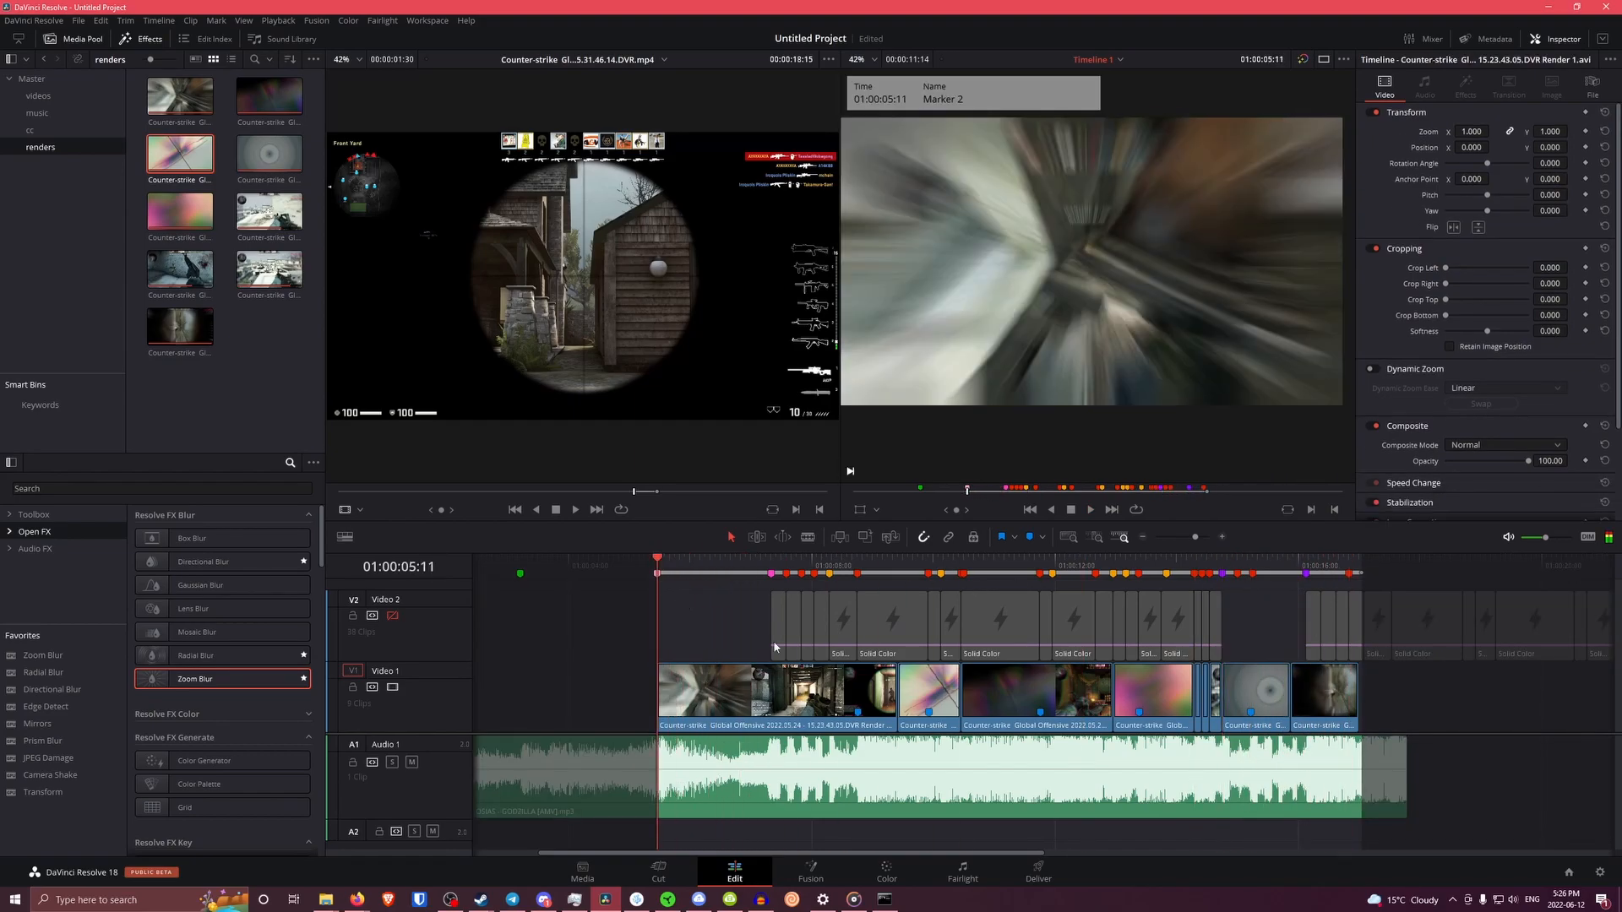
pyautogui.click(8, 531)
pyautogui.click(31, 565)
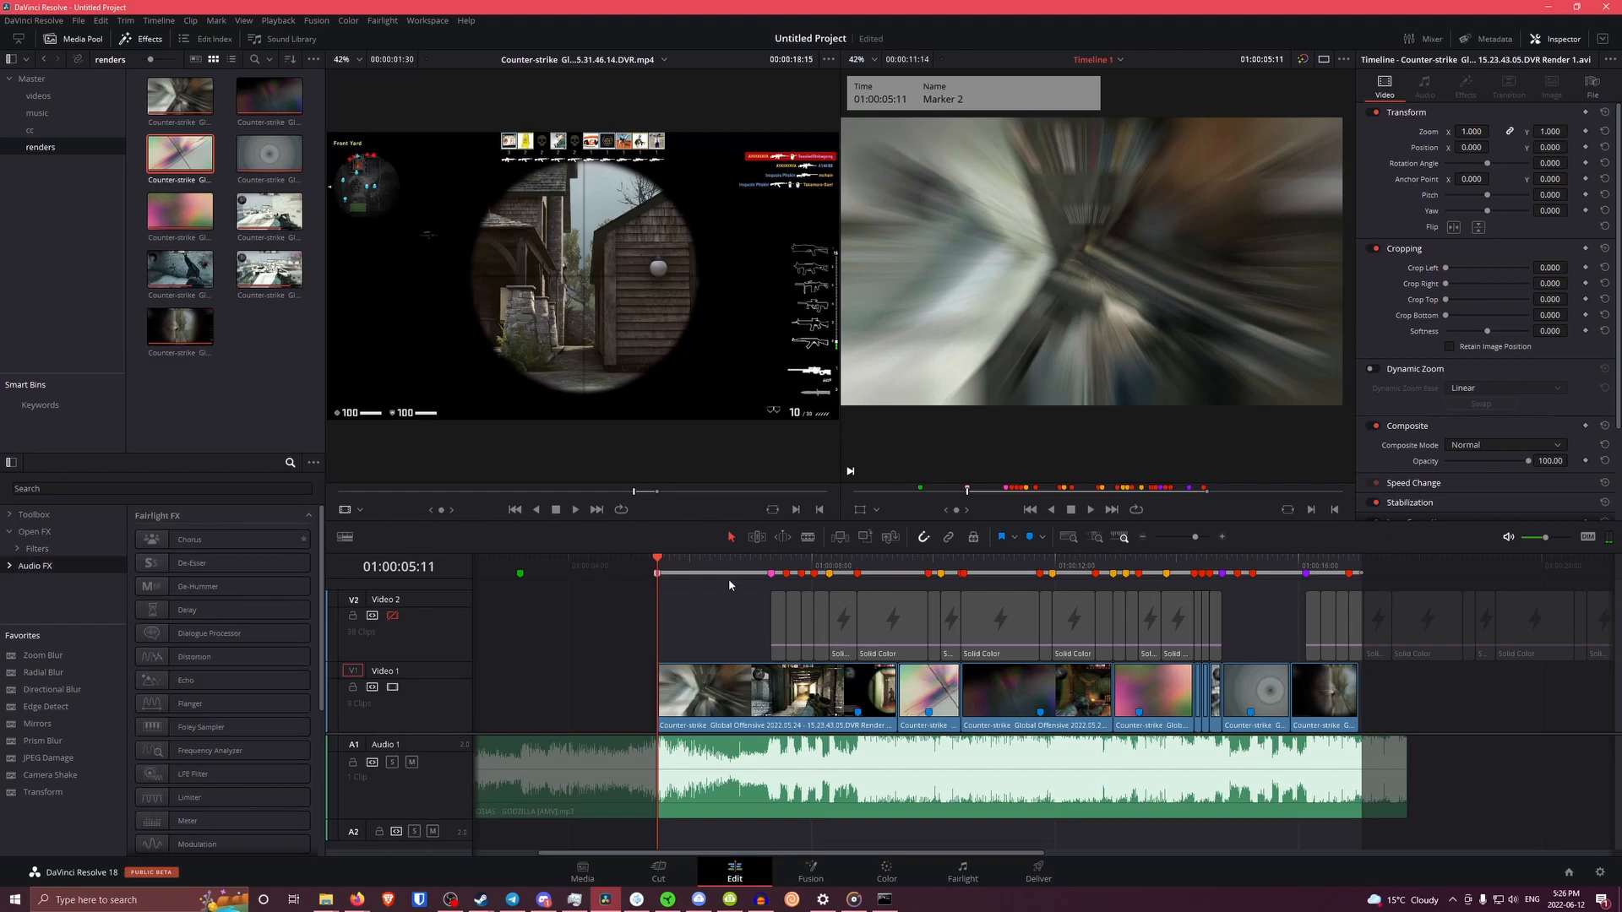
pyautogui.press('space')
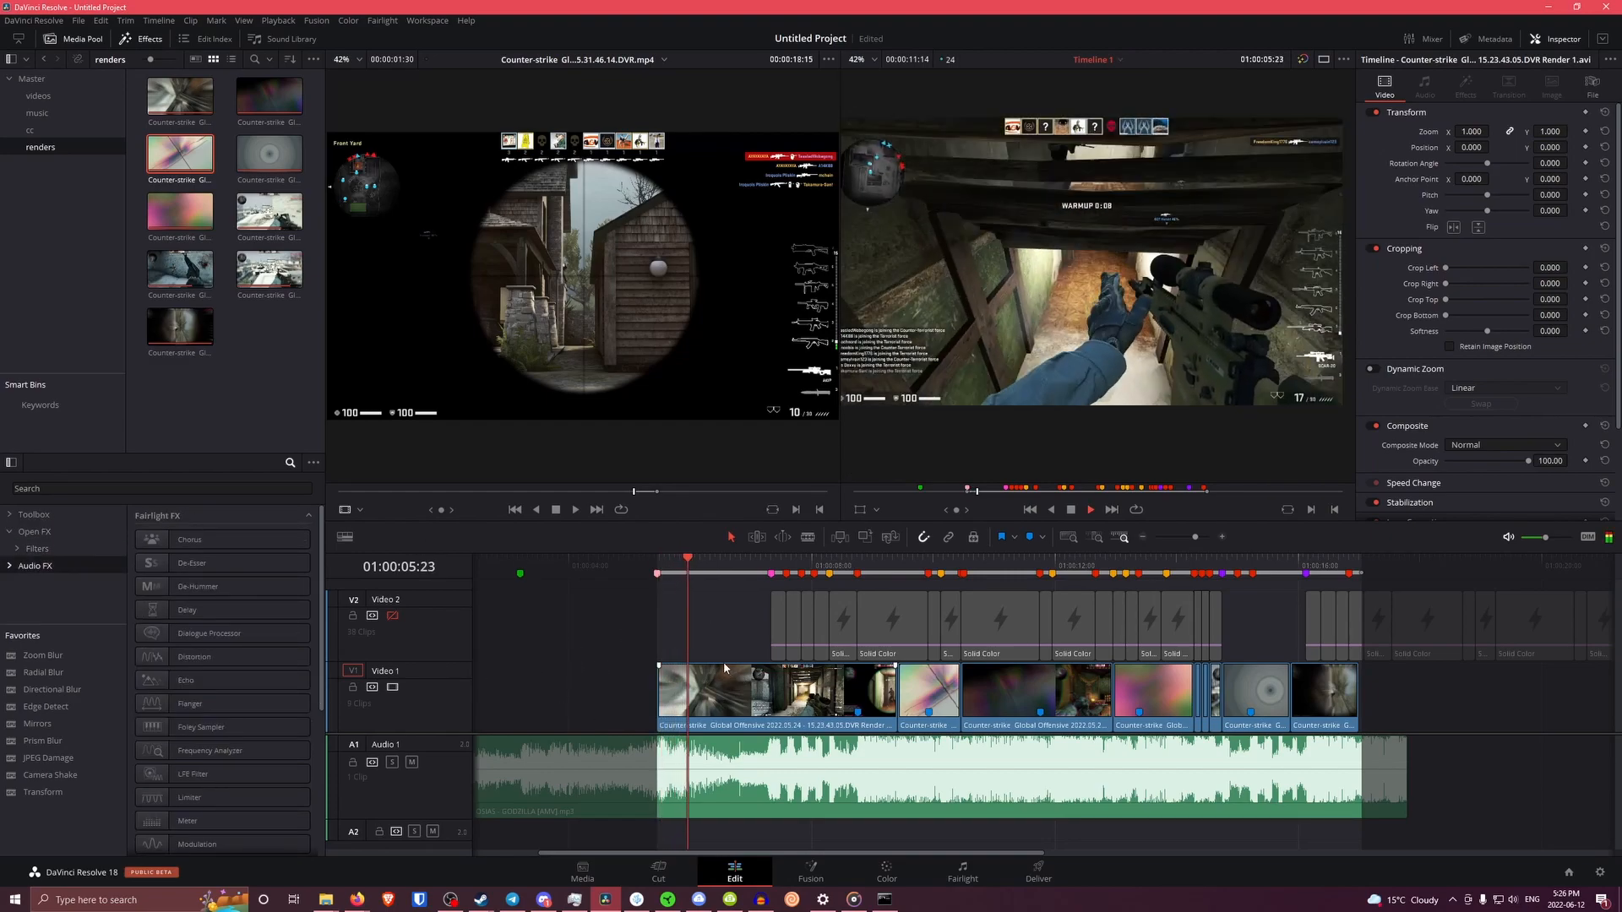
pyautogui.press('space')
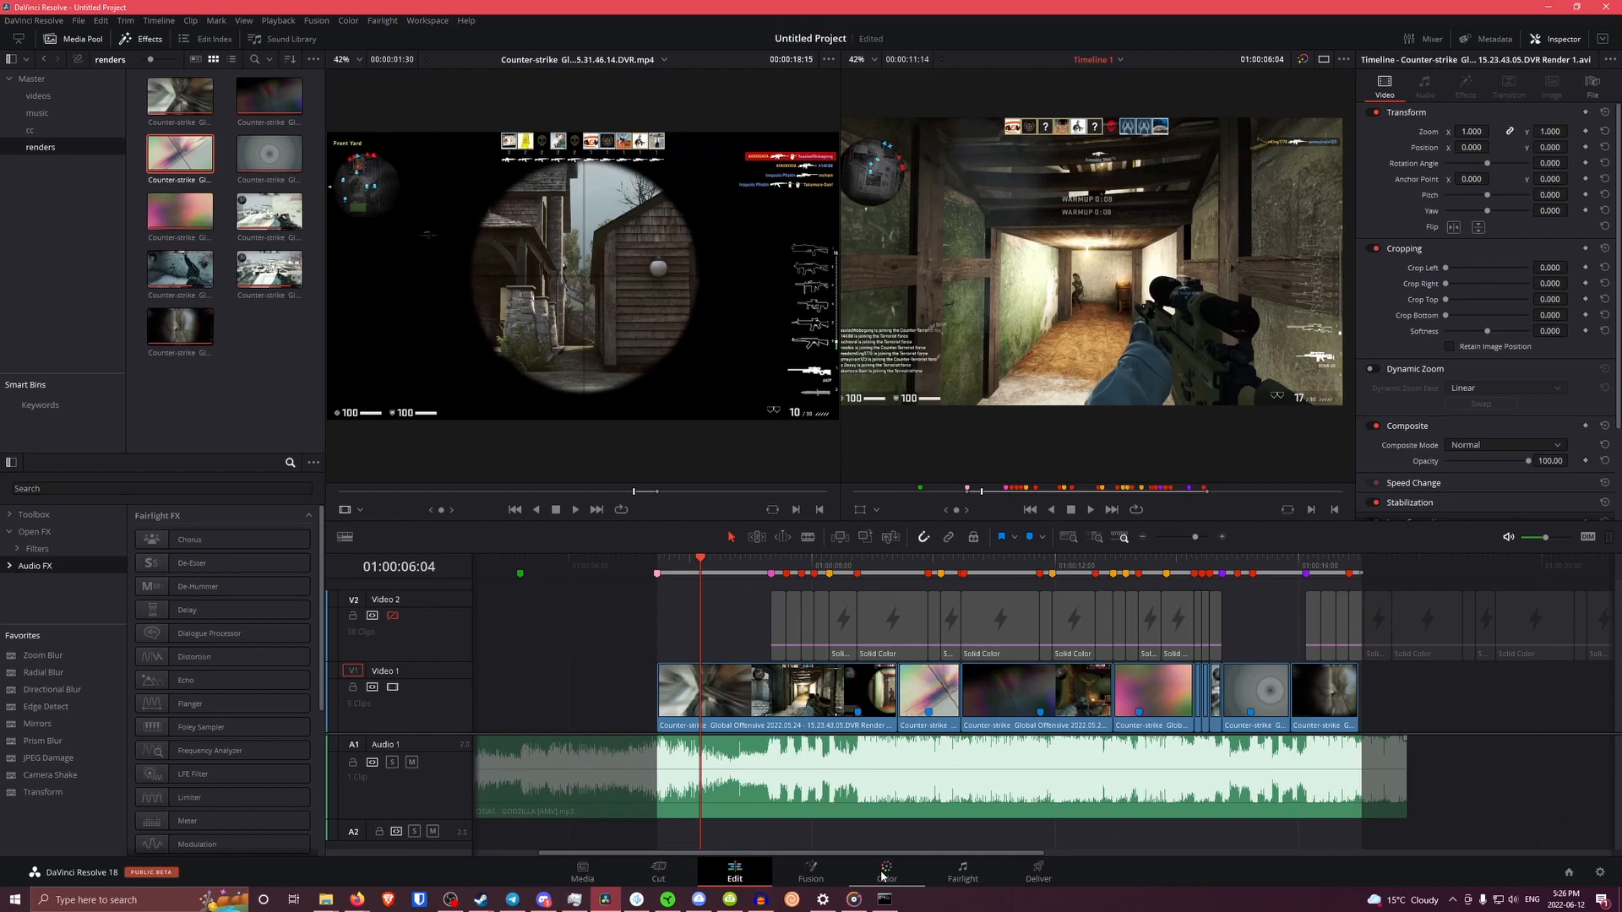
# Add an Adjustment Clip on a new track above Video 2 and extend it over all the rendered clips
pyautogui.click(34, 515)
pyautogui.scroll(-1, 36, 536)
pyautogui.click(38, 585)
pyautogui.moveTo(204, 553); pyautogui.dragTo(666, 625)
pyautogui.moveTo(959, 613); pyautogui.dragTo(1350, 602)
pyautogui.click(751, 573)
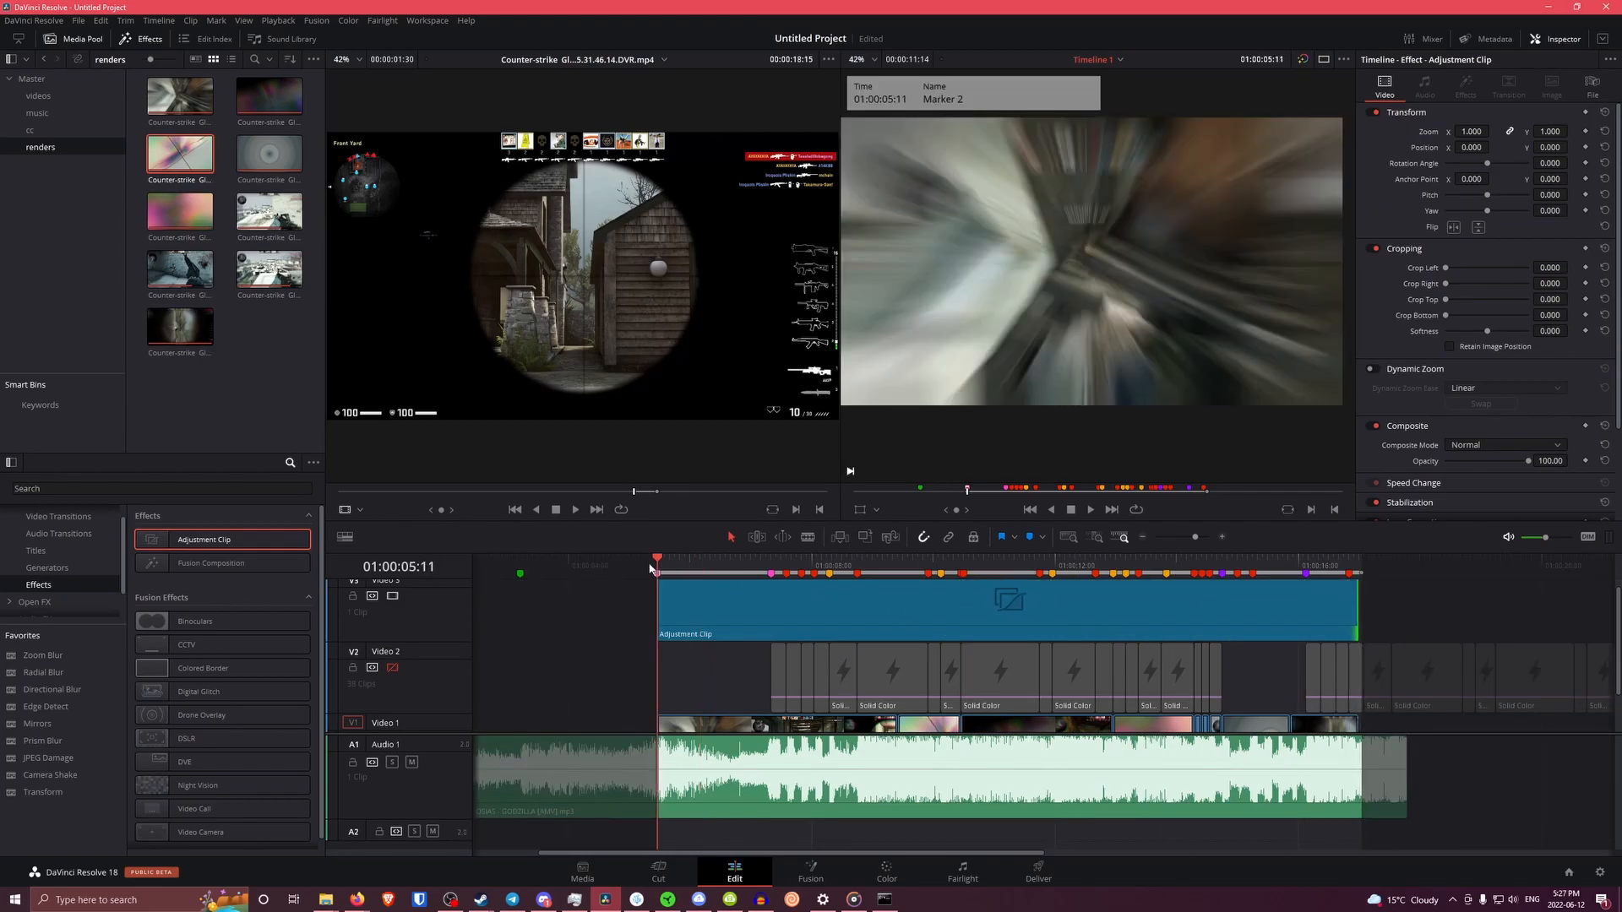
# Open the adjustment clip in Fusion, hide the spline editor and show the Inspector
pyautogui.press('space')
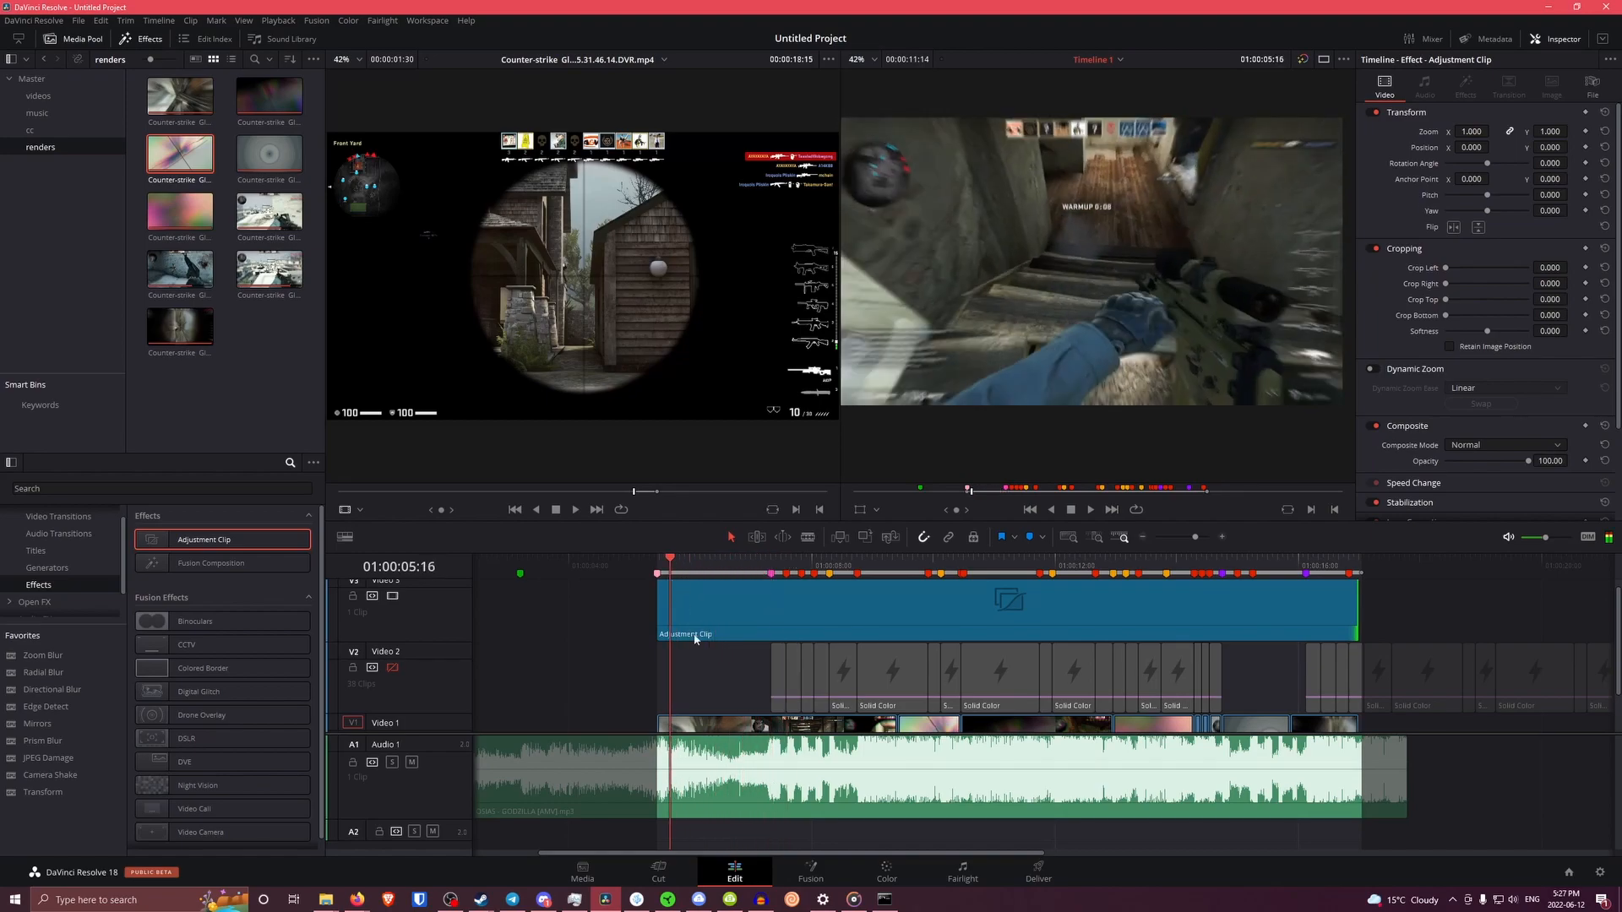
pyautogui.click(822, 870)
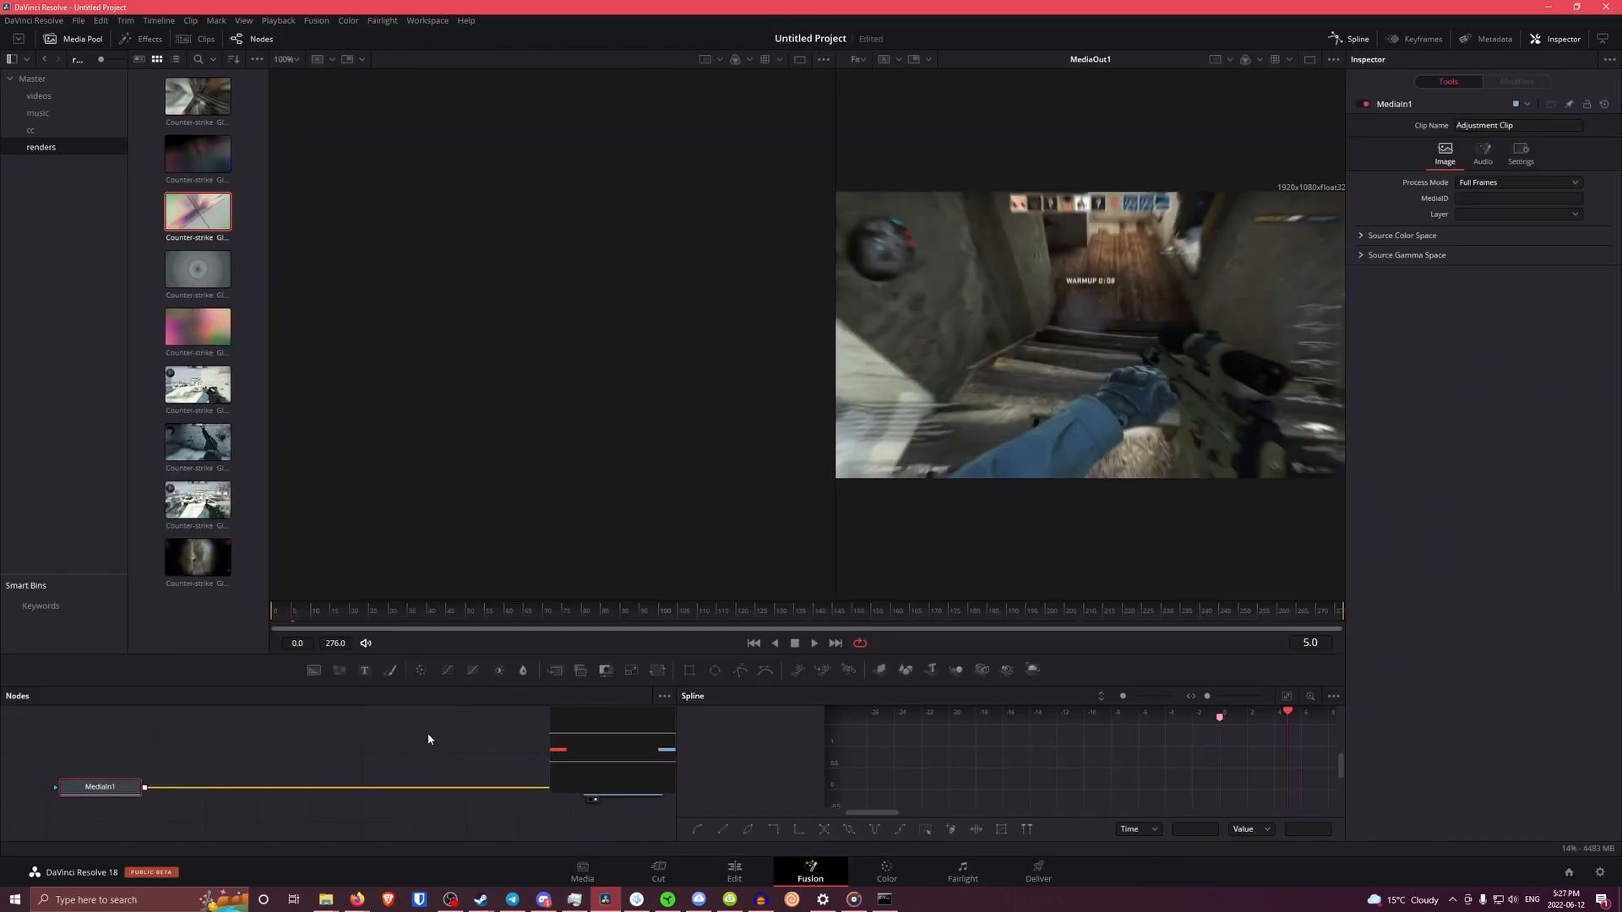
pyautogui.click(1351, 39)
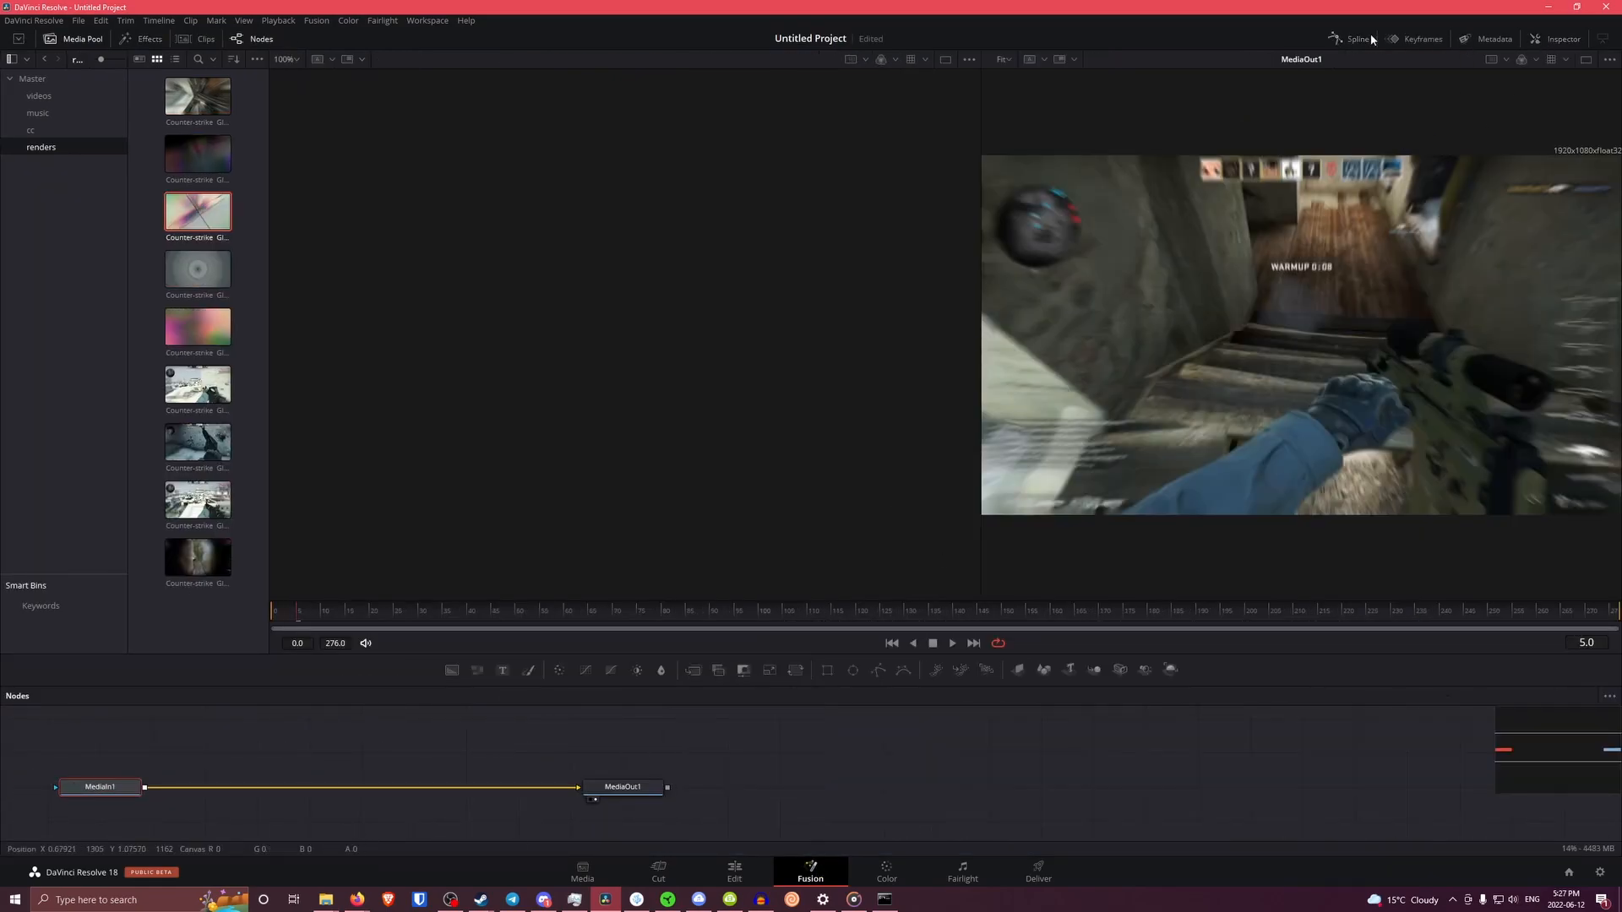
pyautogui.click(1557, 38)
pyautogui.hscroll(-3, 297, 735)
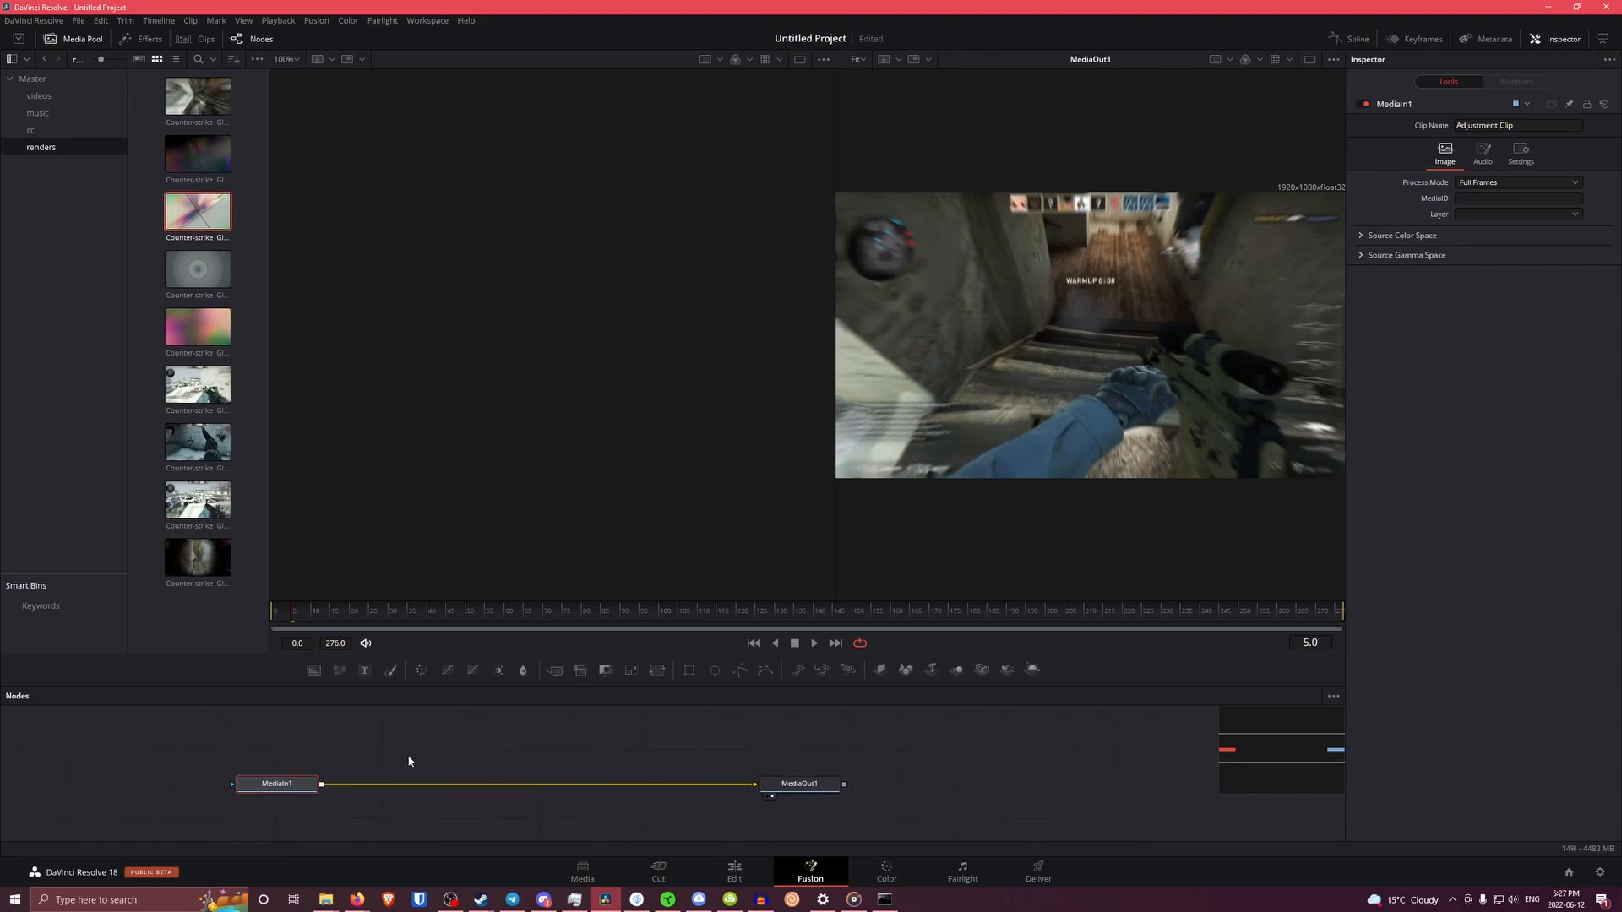
pyautogui.hotkey('shift', 'space')
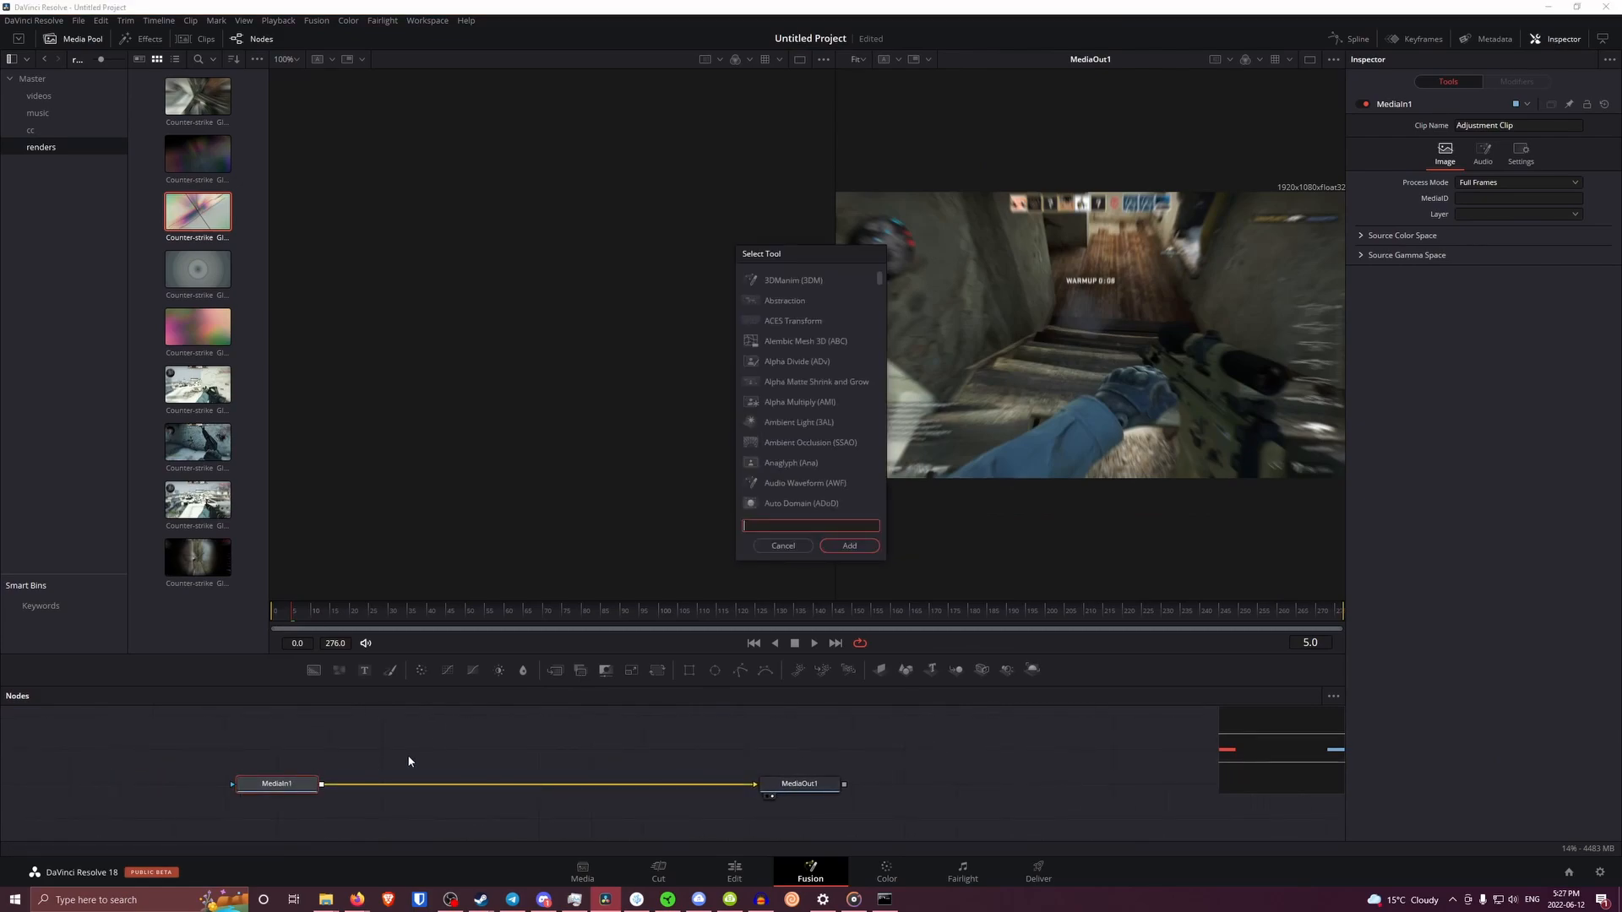
pyautogui.click(778, 549)
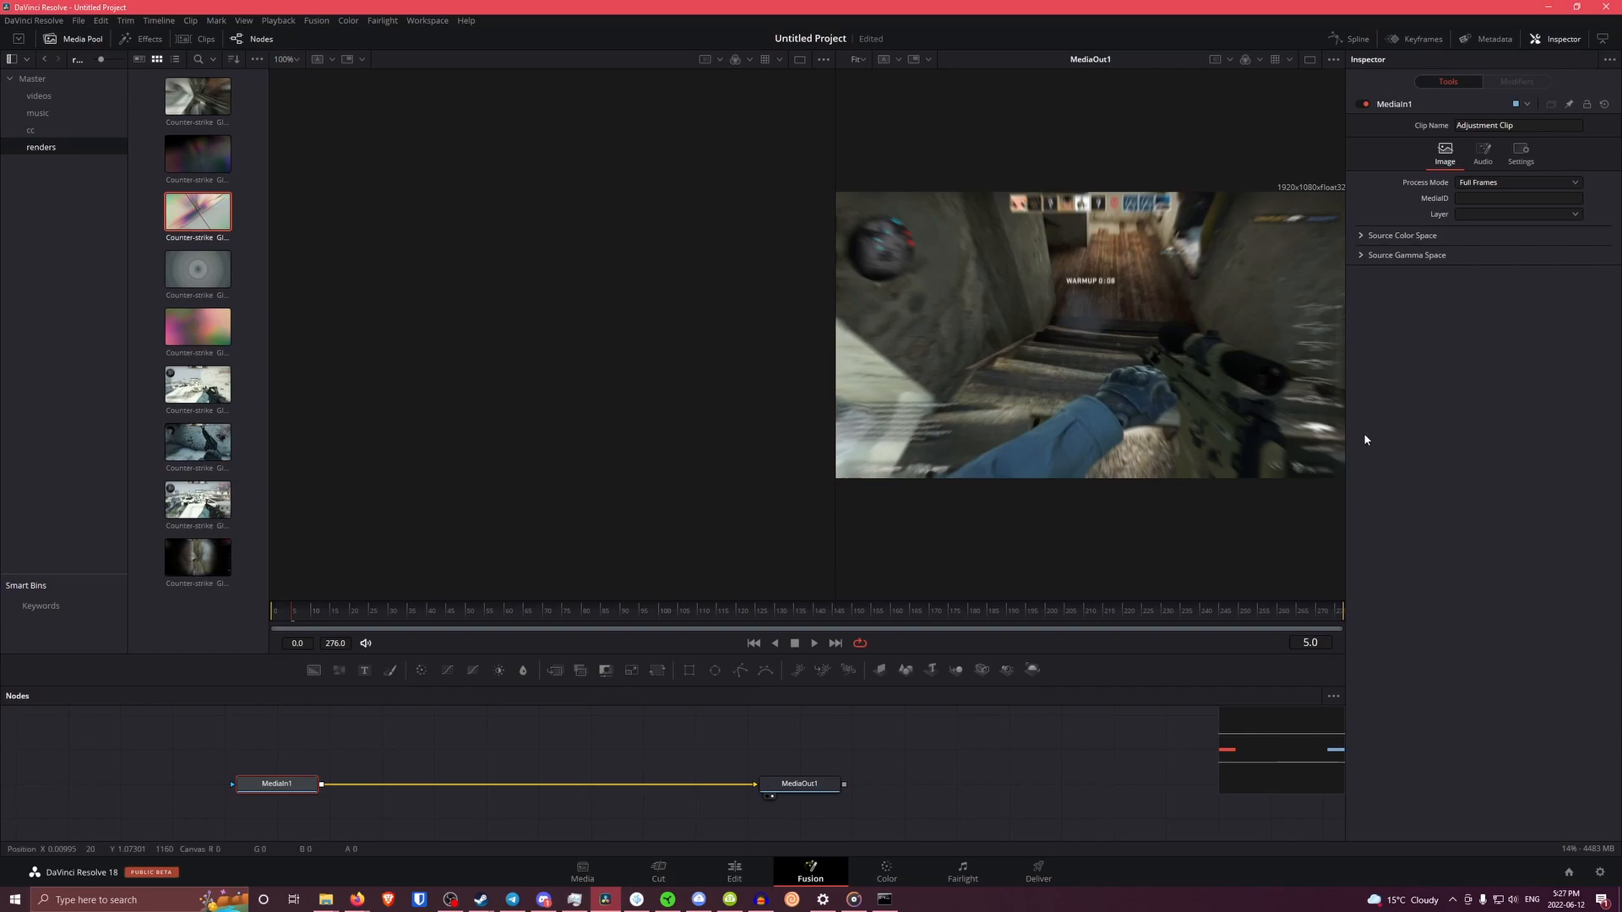
pyautogui.click(487, 765)
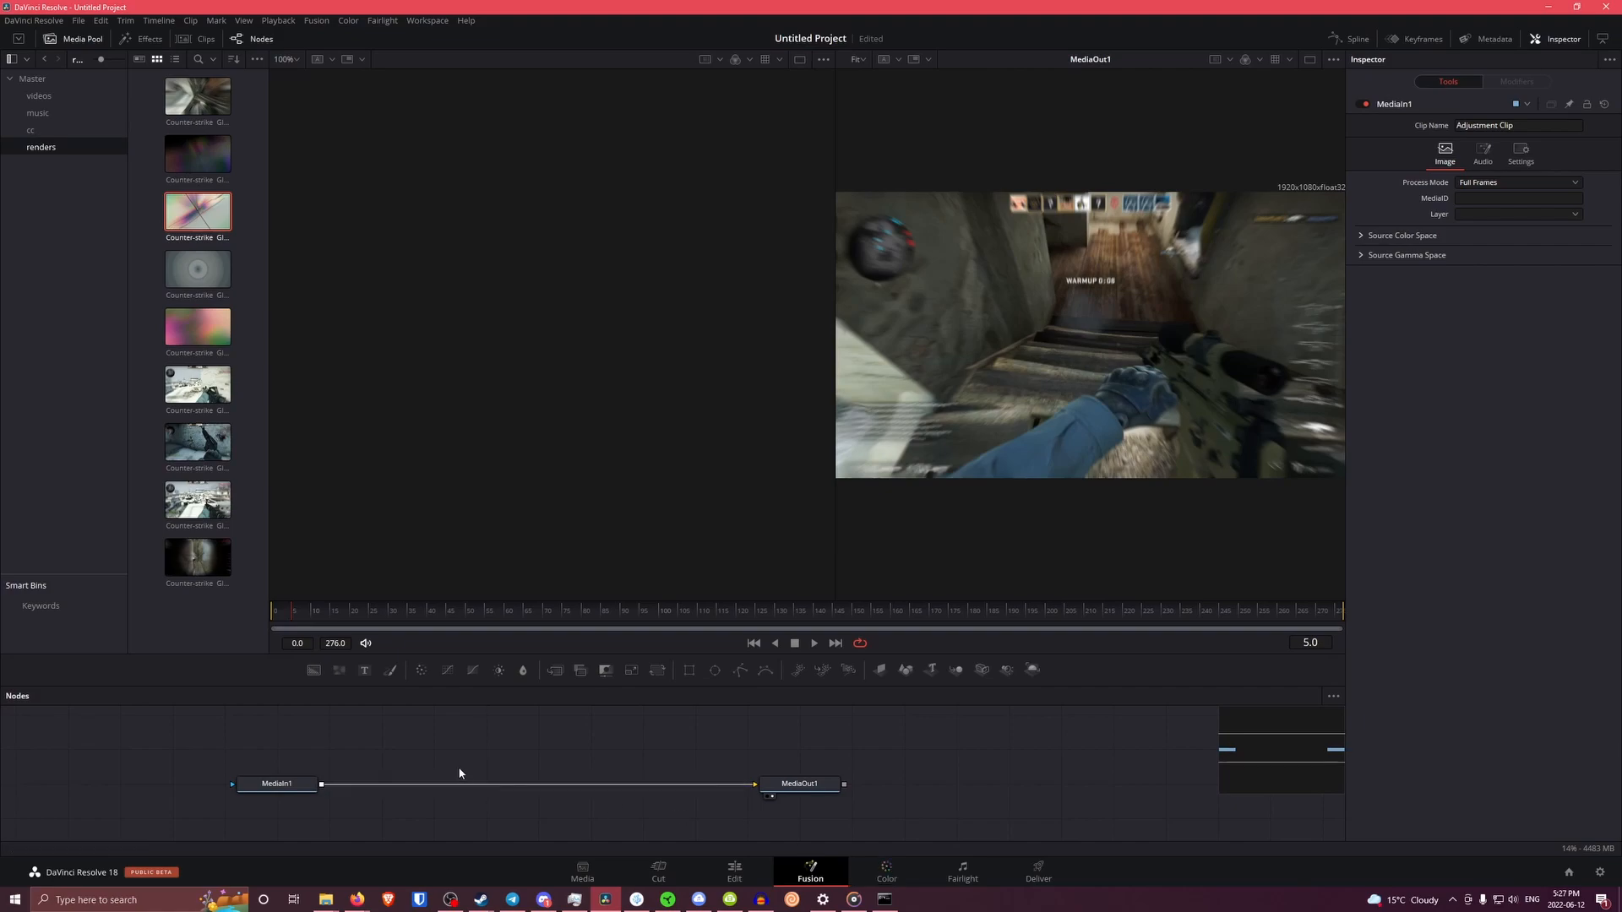
# Add a Color Corrector node directly after MediaIn1
pyautogui.click(276, 783)
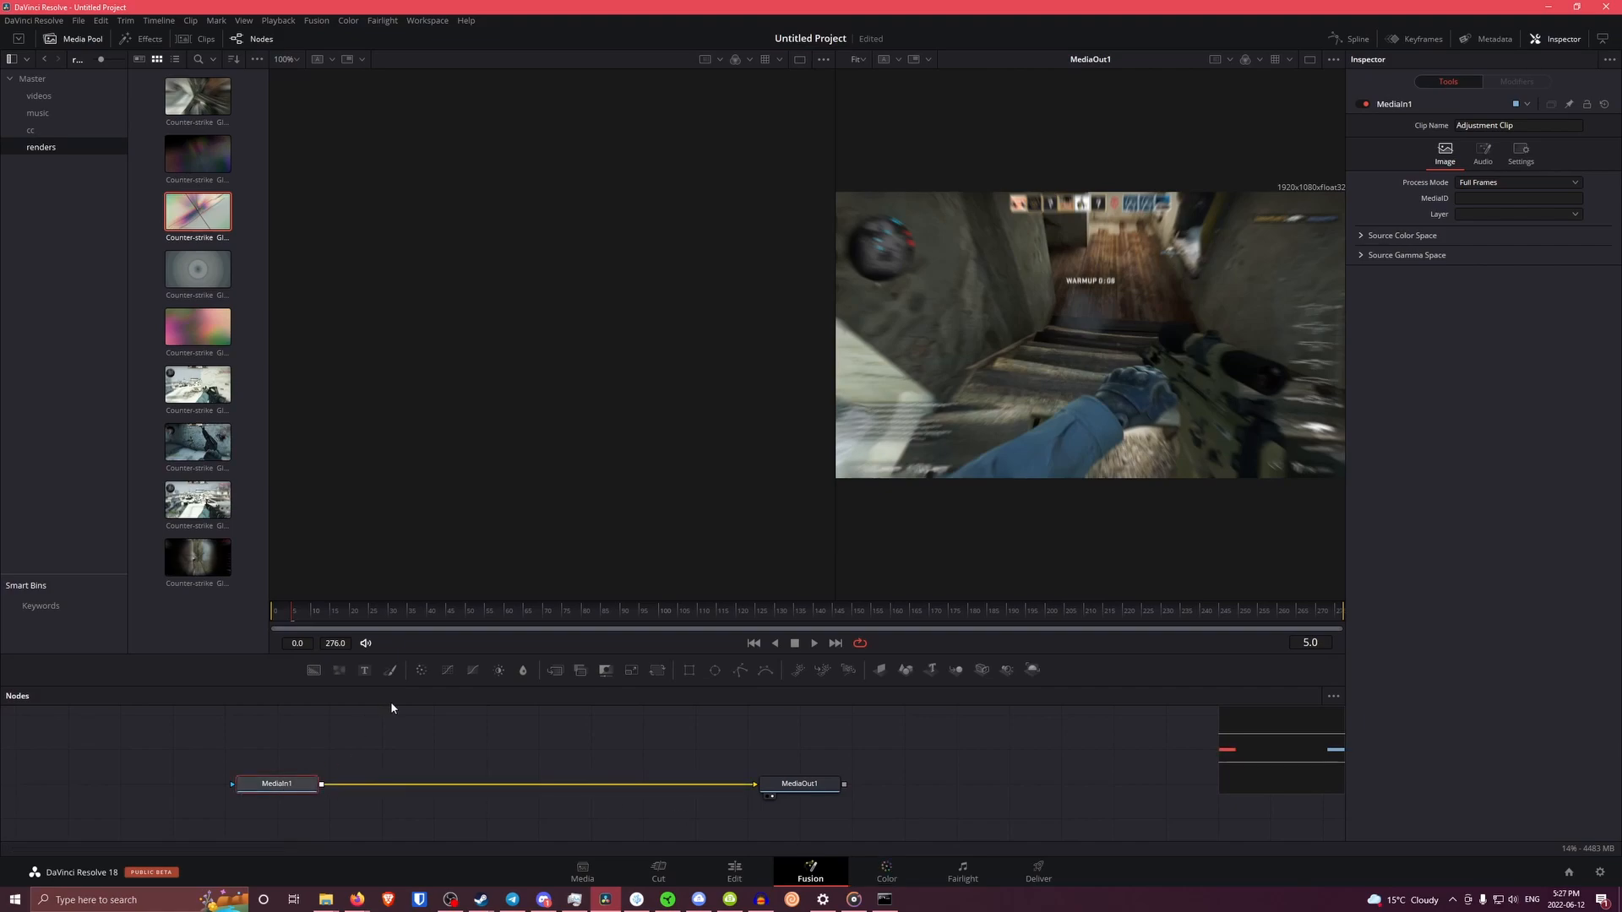
pyautogui.hotkey('shift', 'space')
pyautogui.write('co')
pyautogui.write('r')
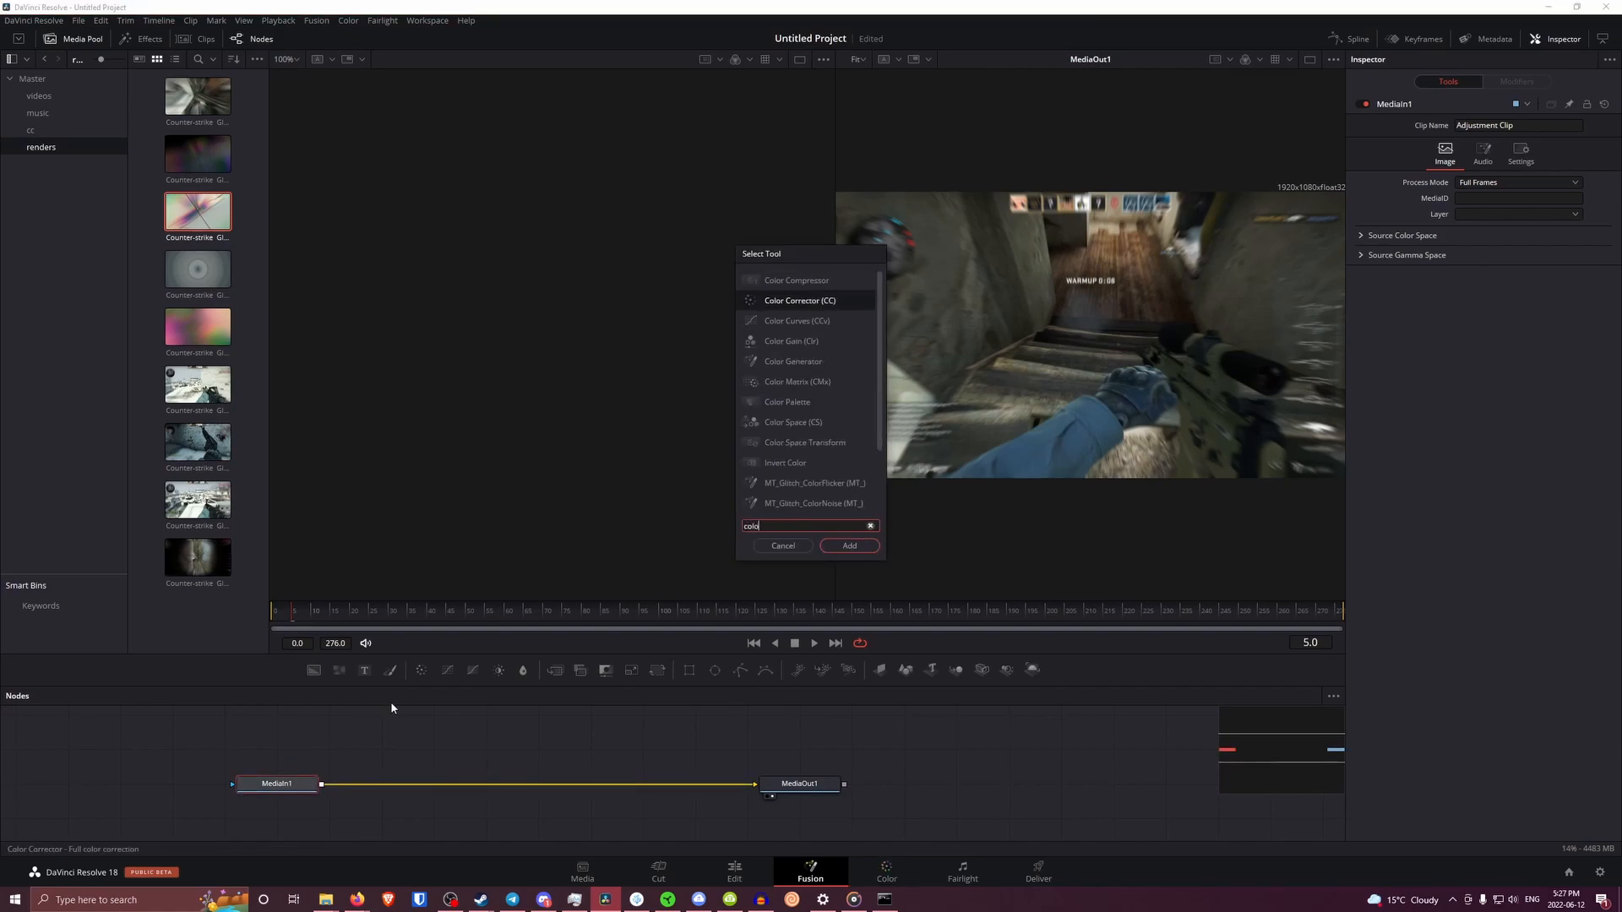
pyautogui.press('Return')
pyautogui.moveTo(380, 783)
pyautogui.mouseDown()
pyautogui.moveTo(426, 749)
pyautogui.moveTo(380, 752)
pyautogui.moveTo(376, 782)
pyautogui.mouseUp()
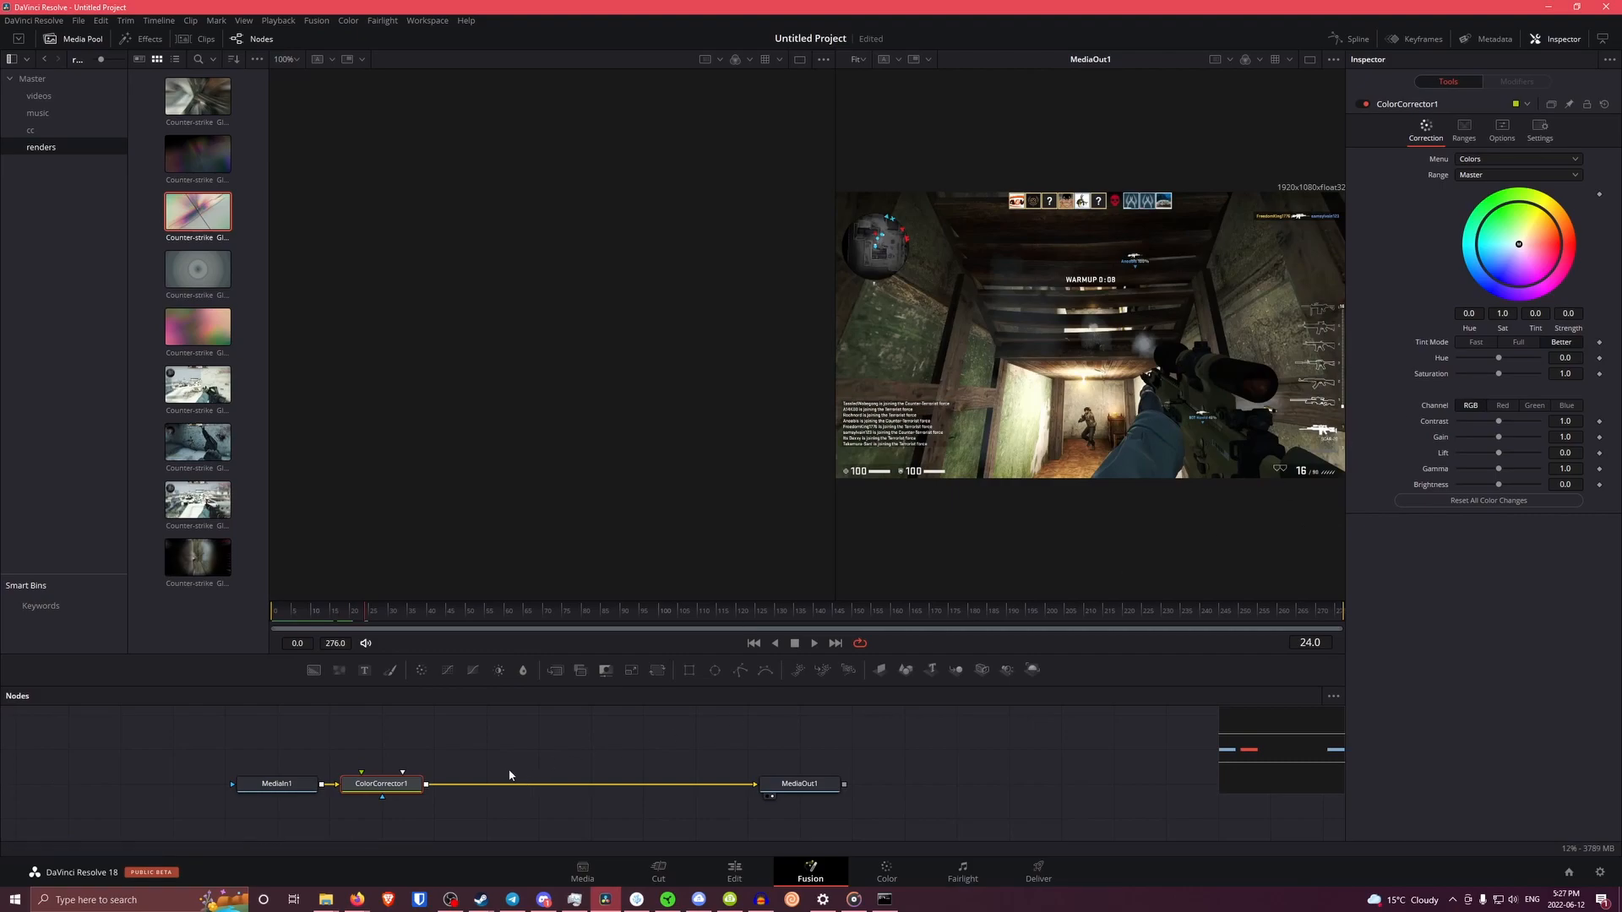
# Detach the Color Corrector node from the MediaIn1–MediaOut1 connection and delete it
pyautogui.moveTo(378, 783); pyautogui.dragTo(772, 747)
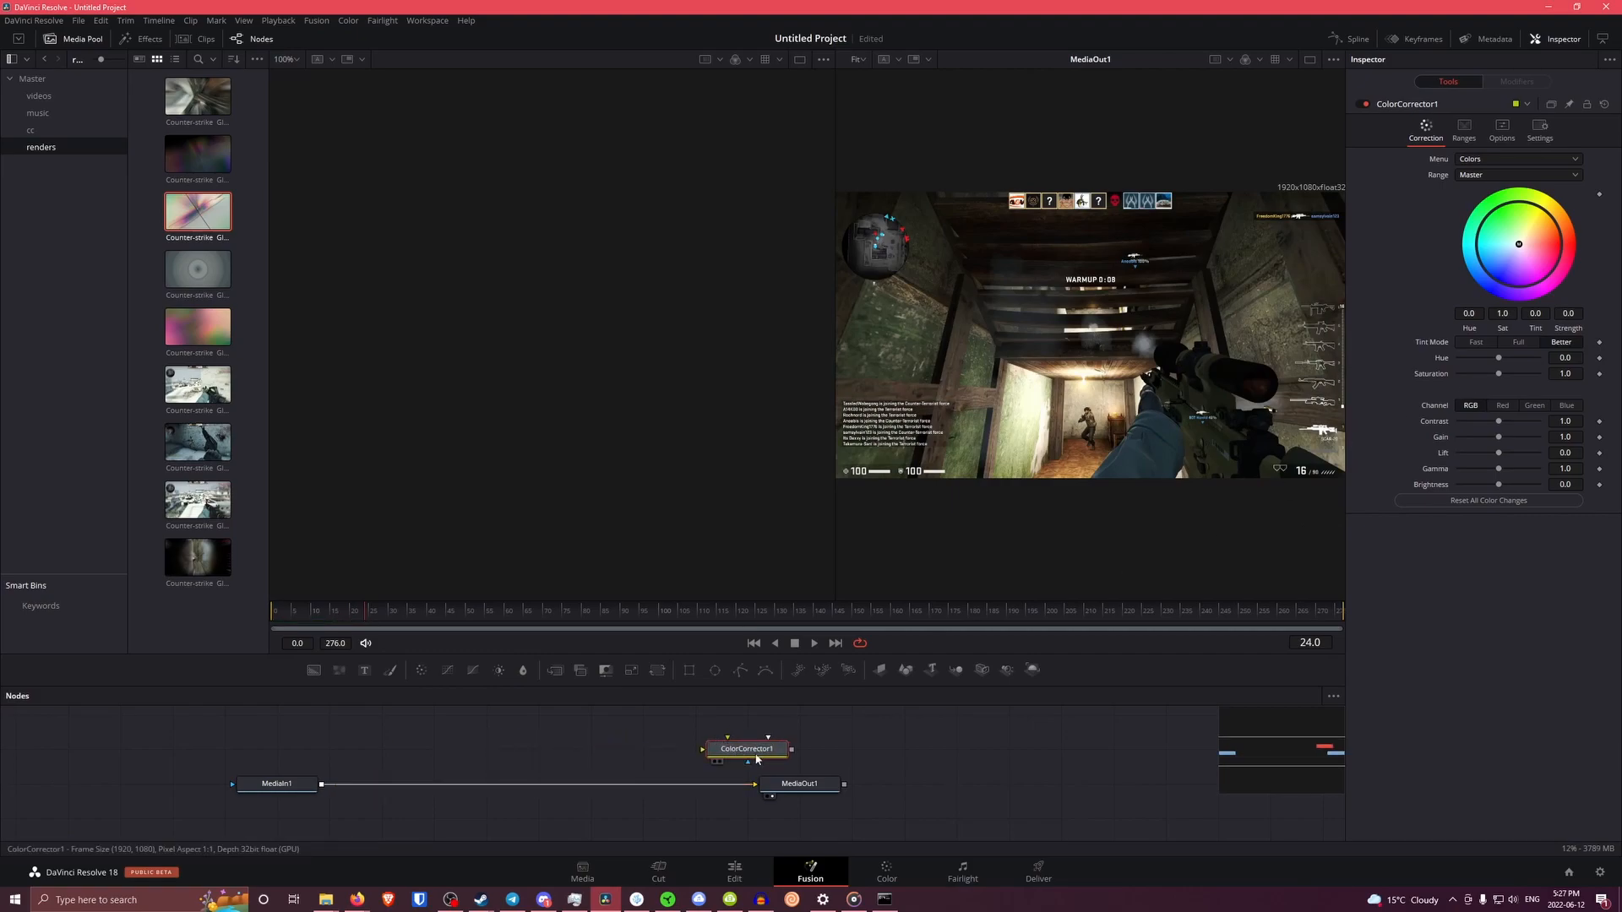
pyautogui.press('Delete')
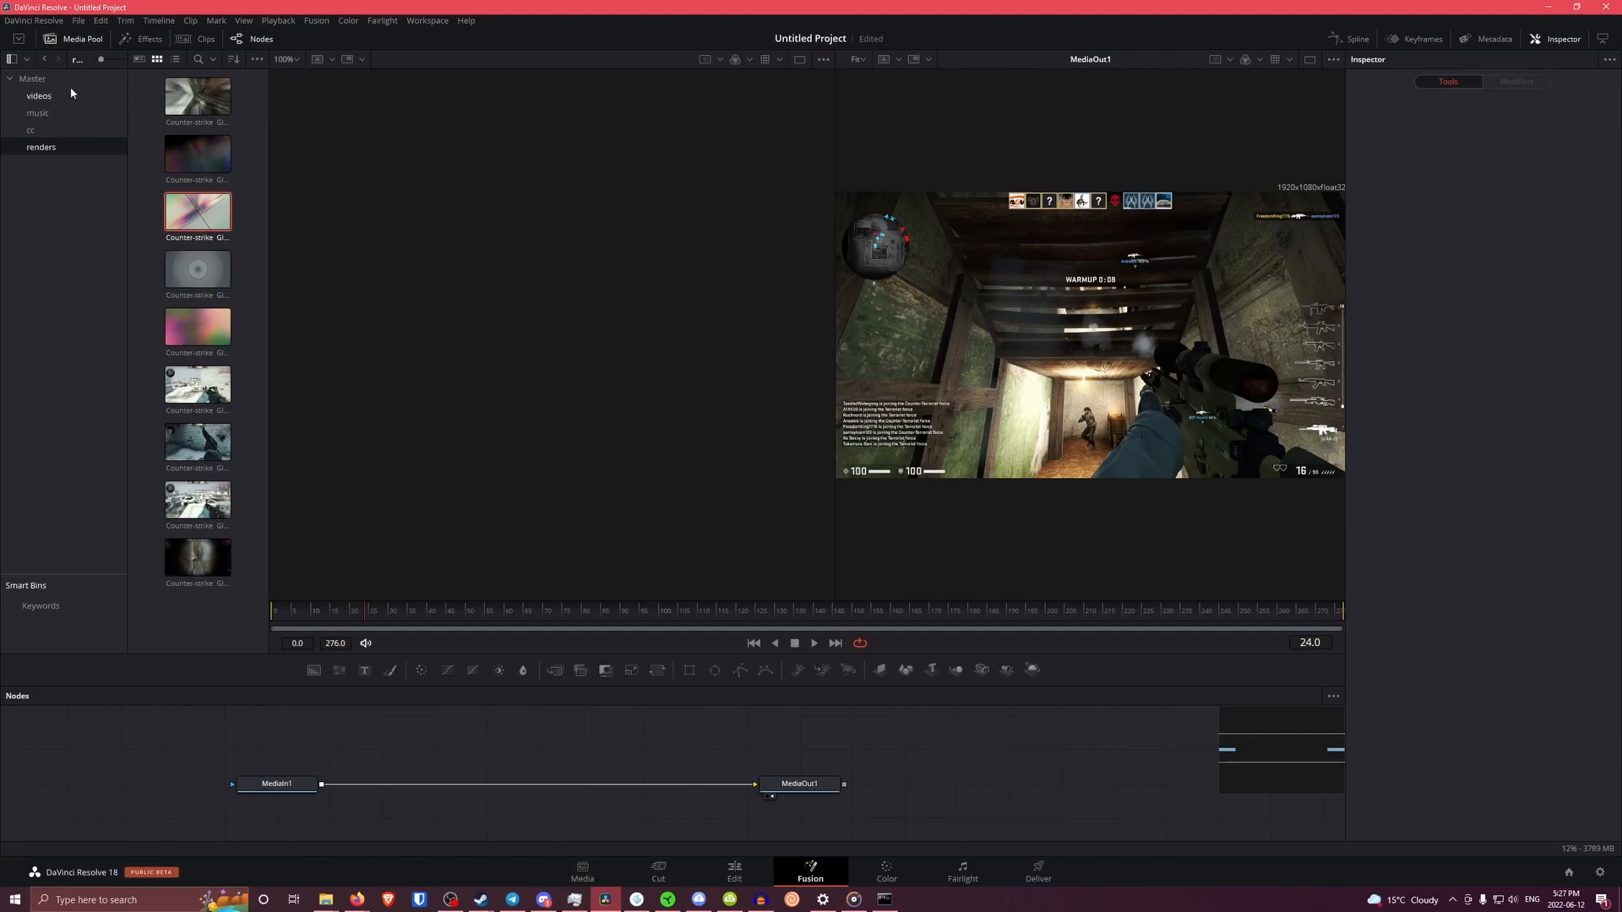
# Show the videos bin in the media pool and select the MediaIn1 node
pyautogui.click(32, 78)
pyautogui.click(38, 95)
pyautogui.click(41, 115)
pyautogui.click(40, 147)
pyautogui.click(38, 95)
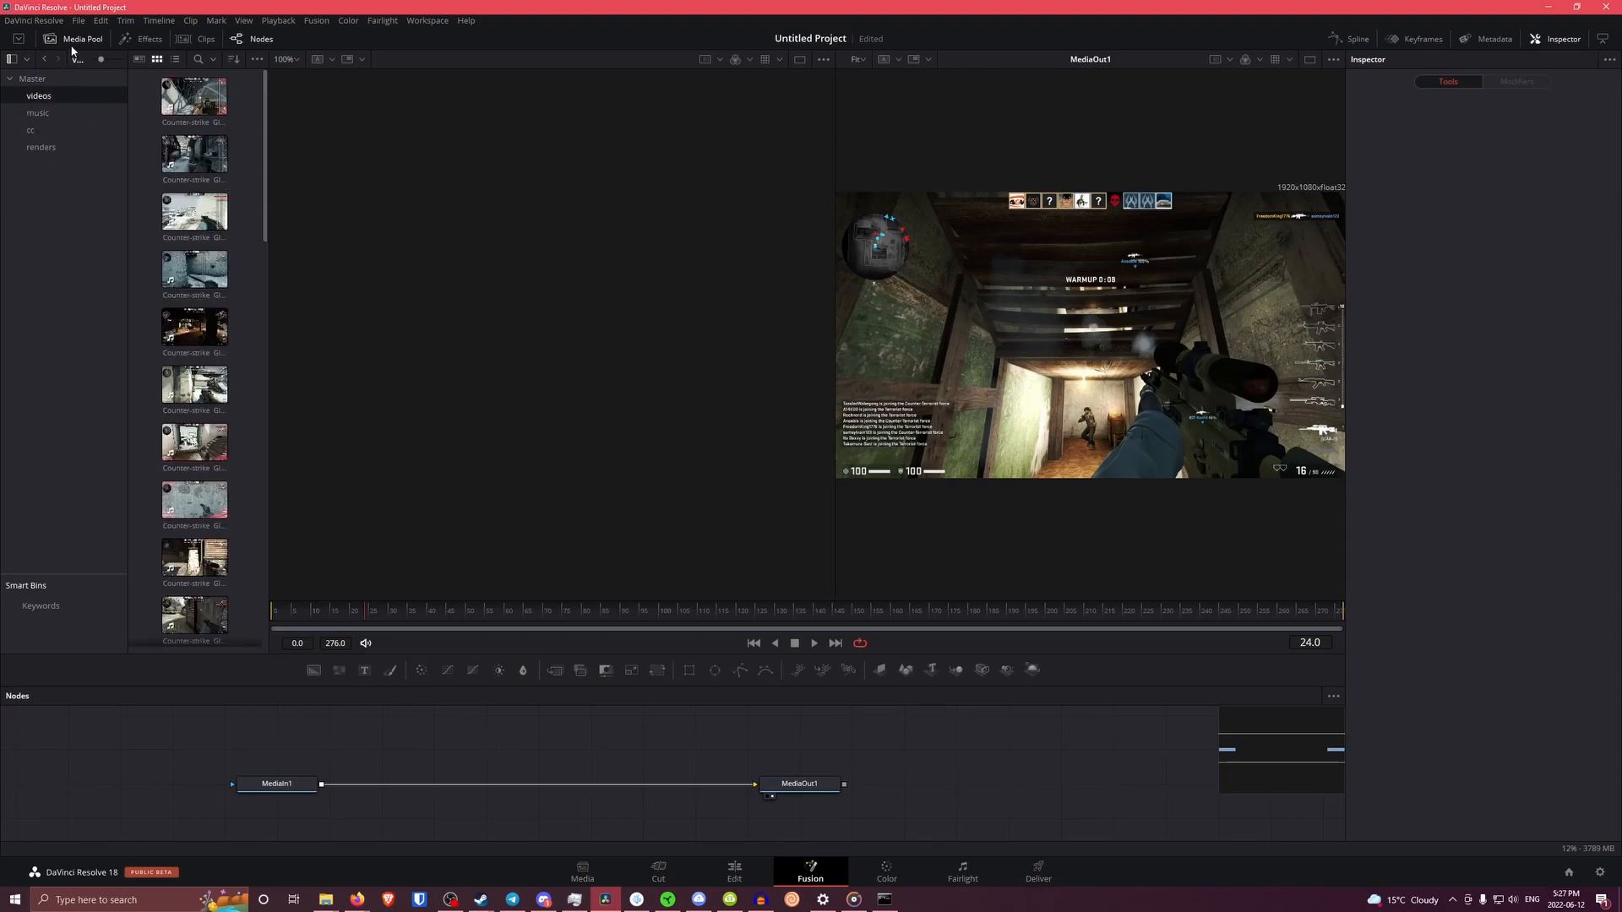
pyautogui.click(261, 781)
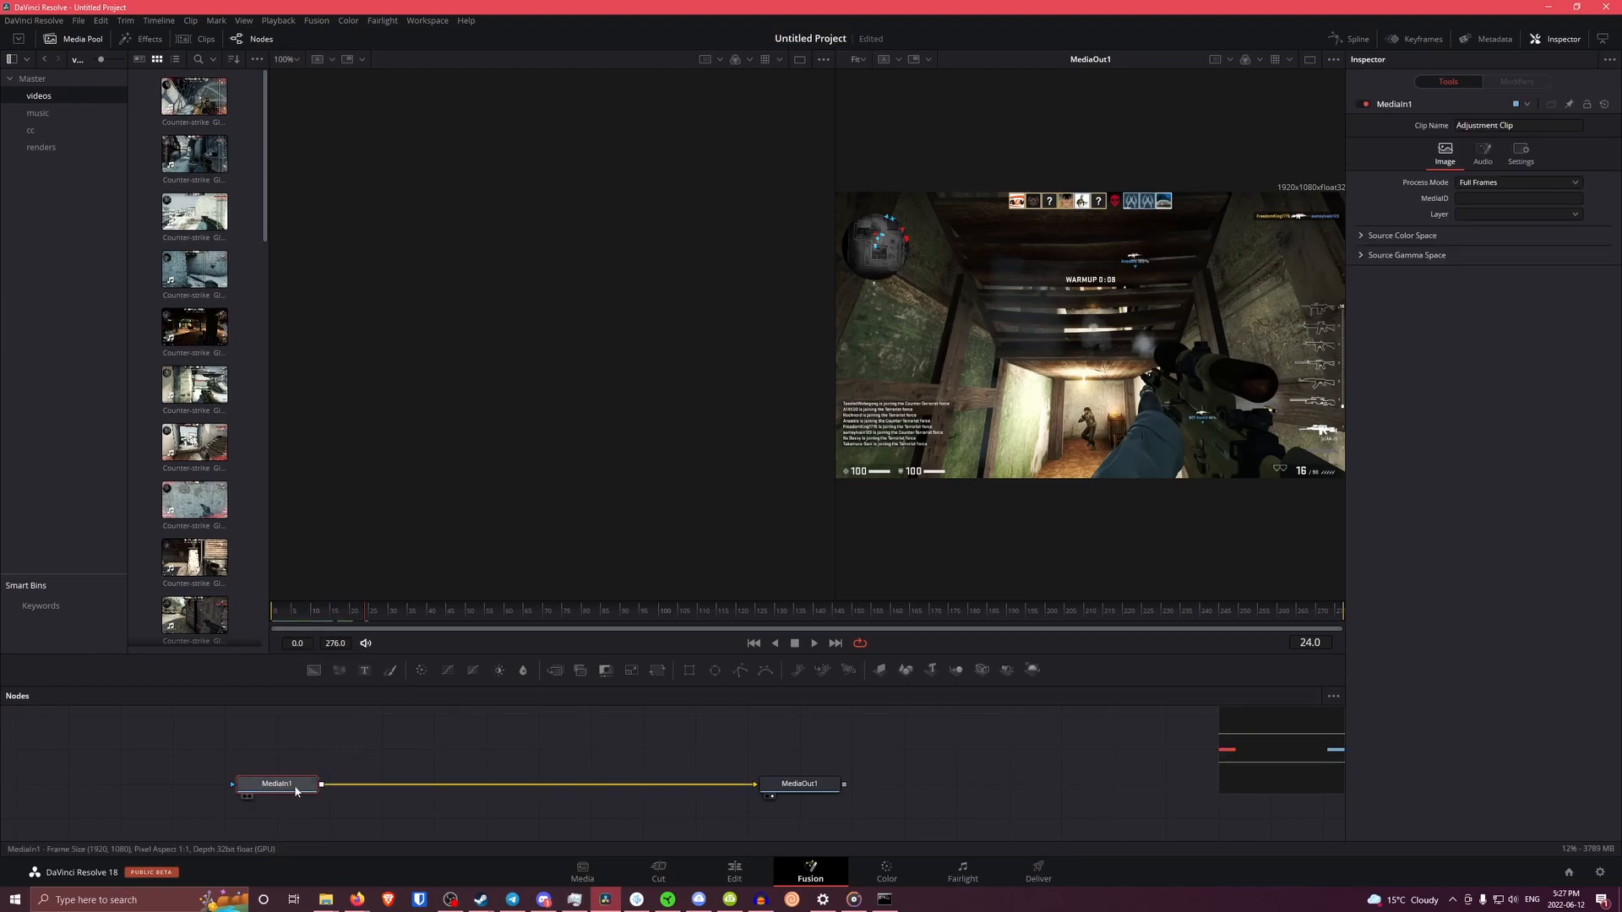
# Show MediaIn1 in the first viewer, select the MediaOut1 and MediaIn1 nodes in turn, and dismiss the project backup message
pyautogui.press('1')
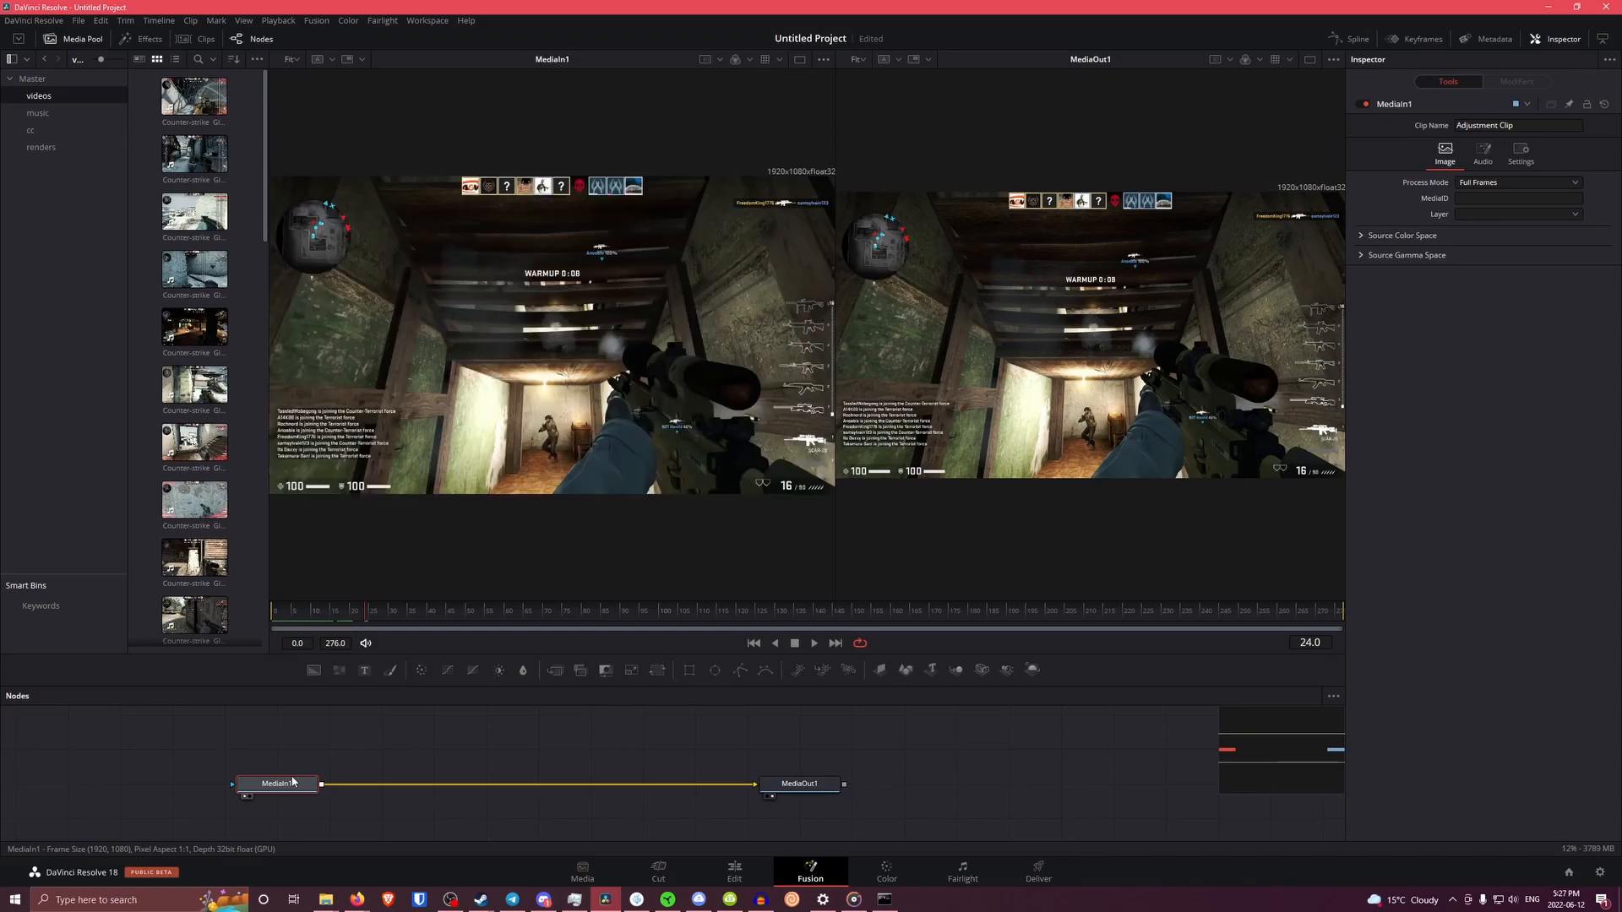
pyautogui.click(801, 784)
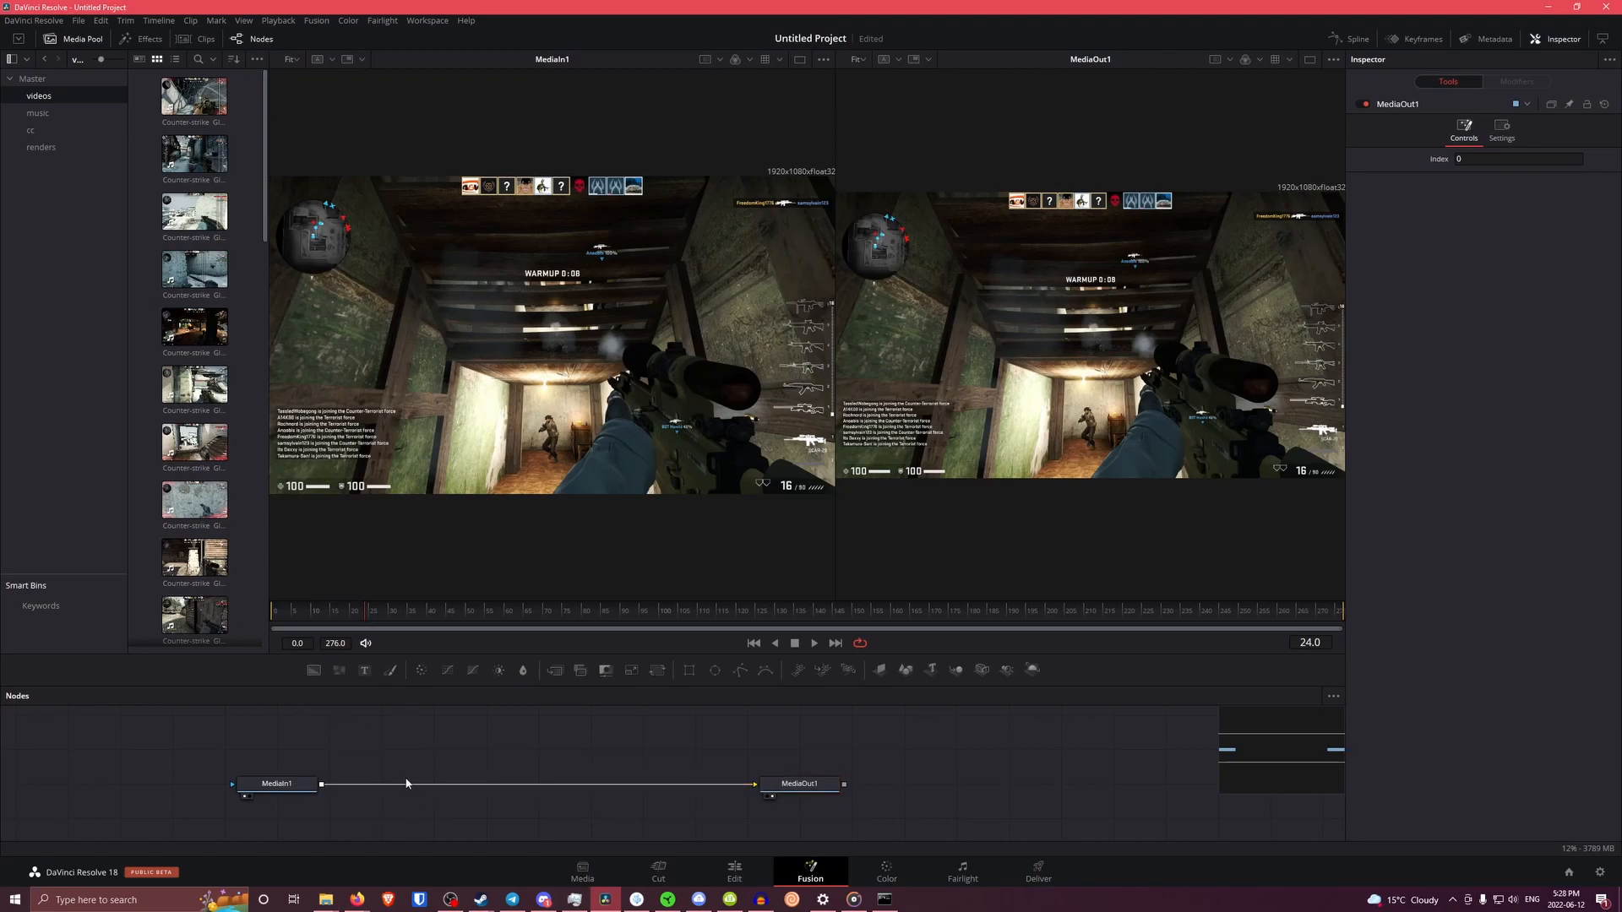
pyautogui.click(296, 783)
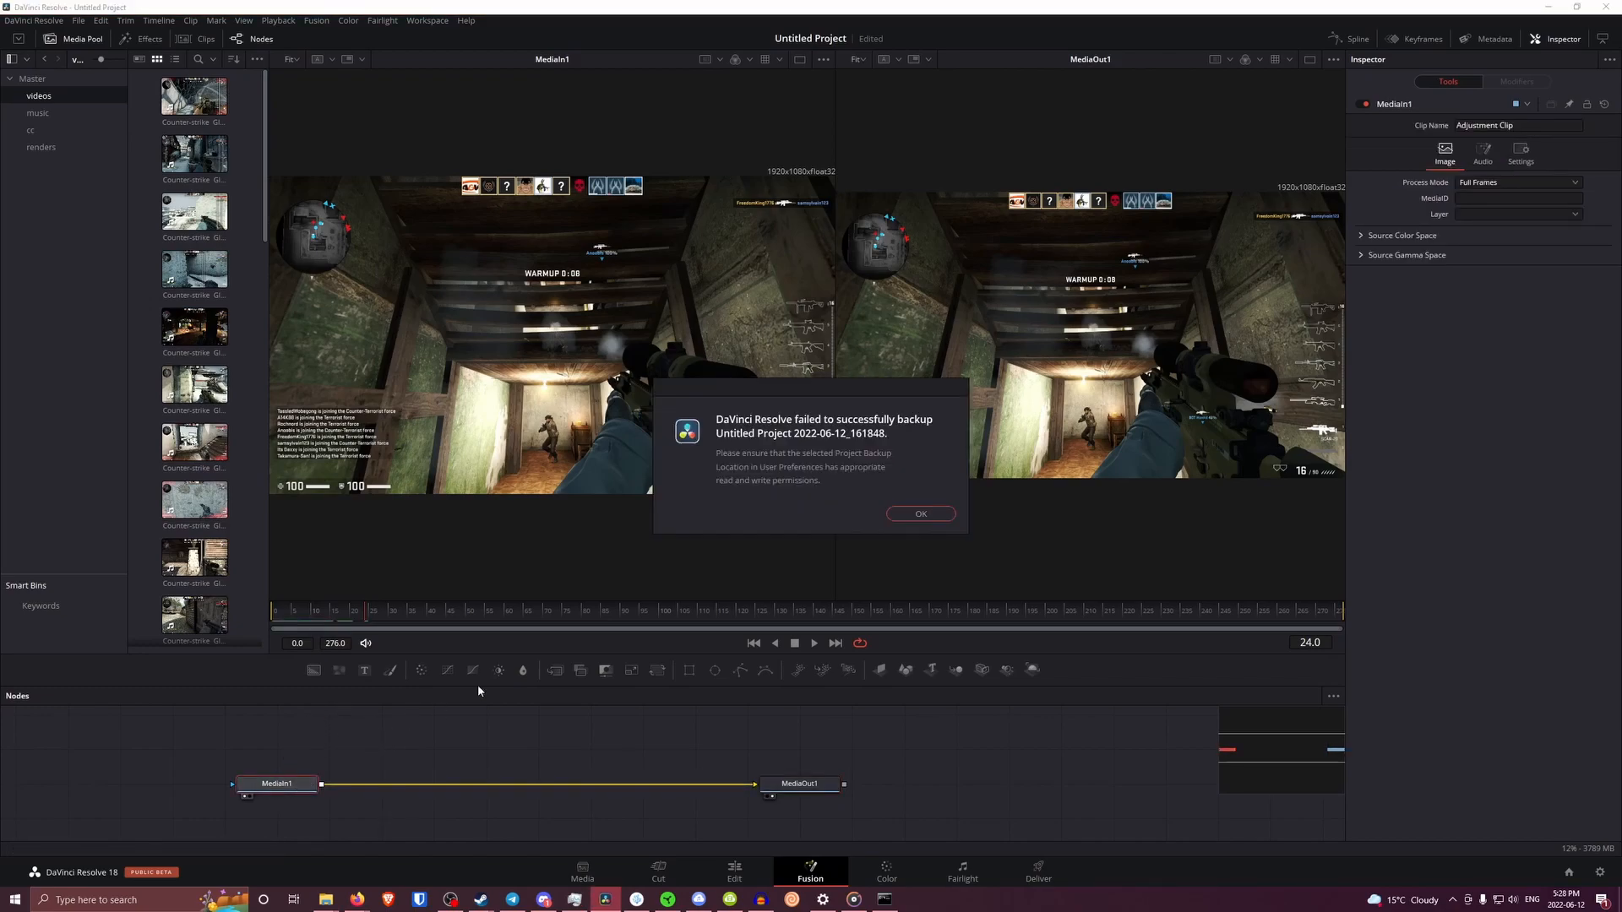
pyautogui.click(902, 516)
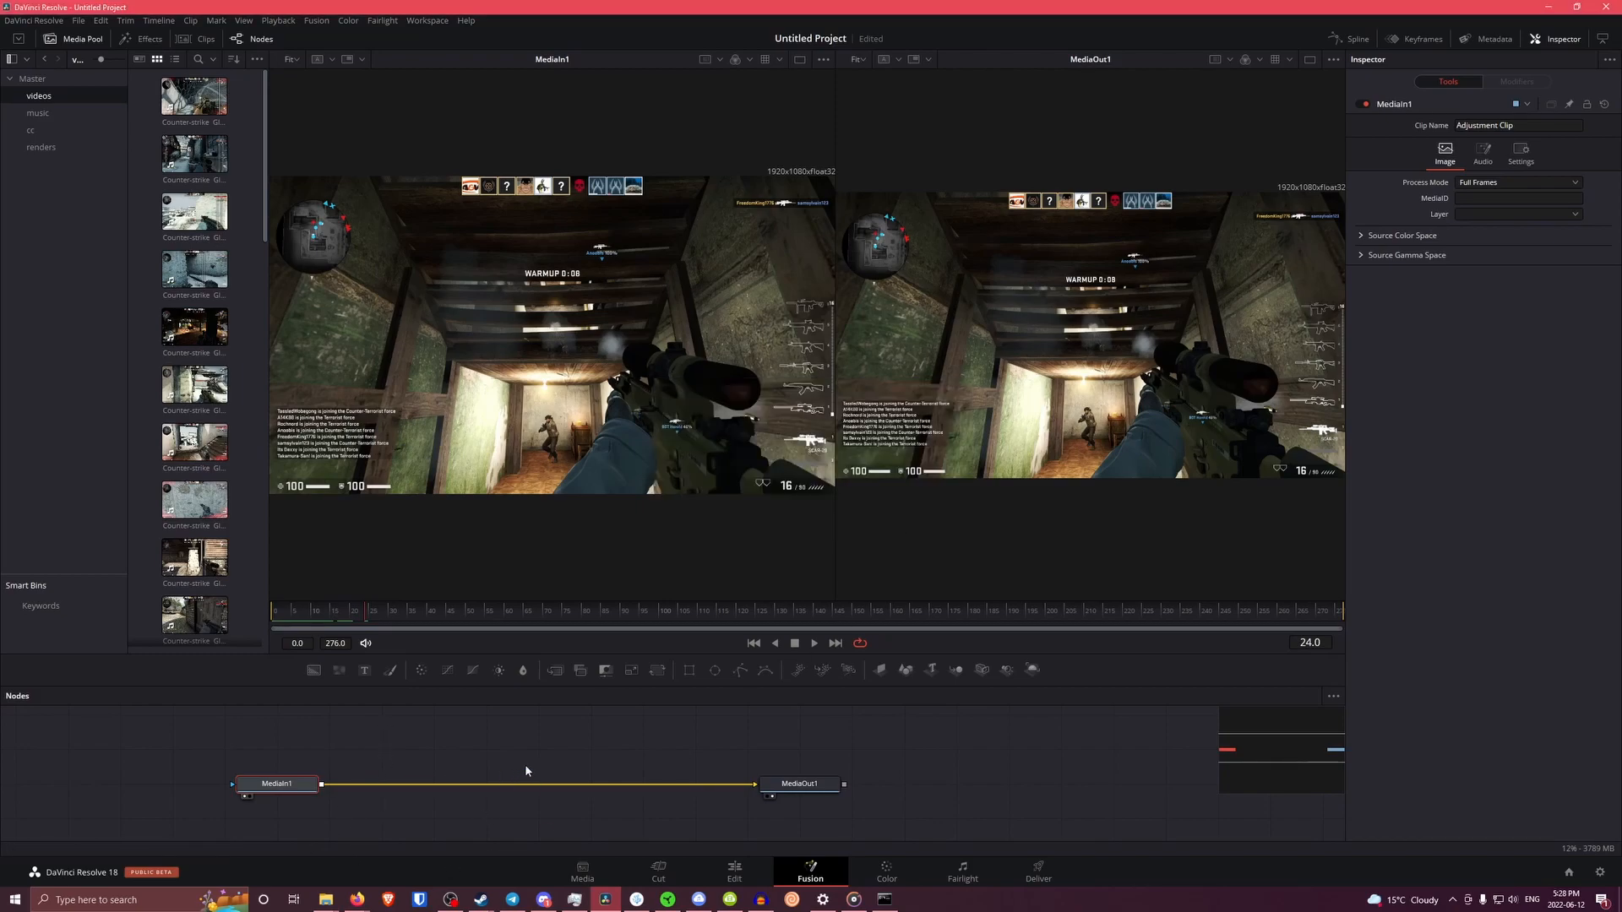
# Add the second gameplay clip from the videos bin to the node graph as a media node and delete it
pyautogui.click(66, 116)
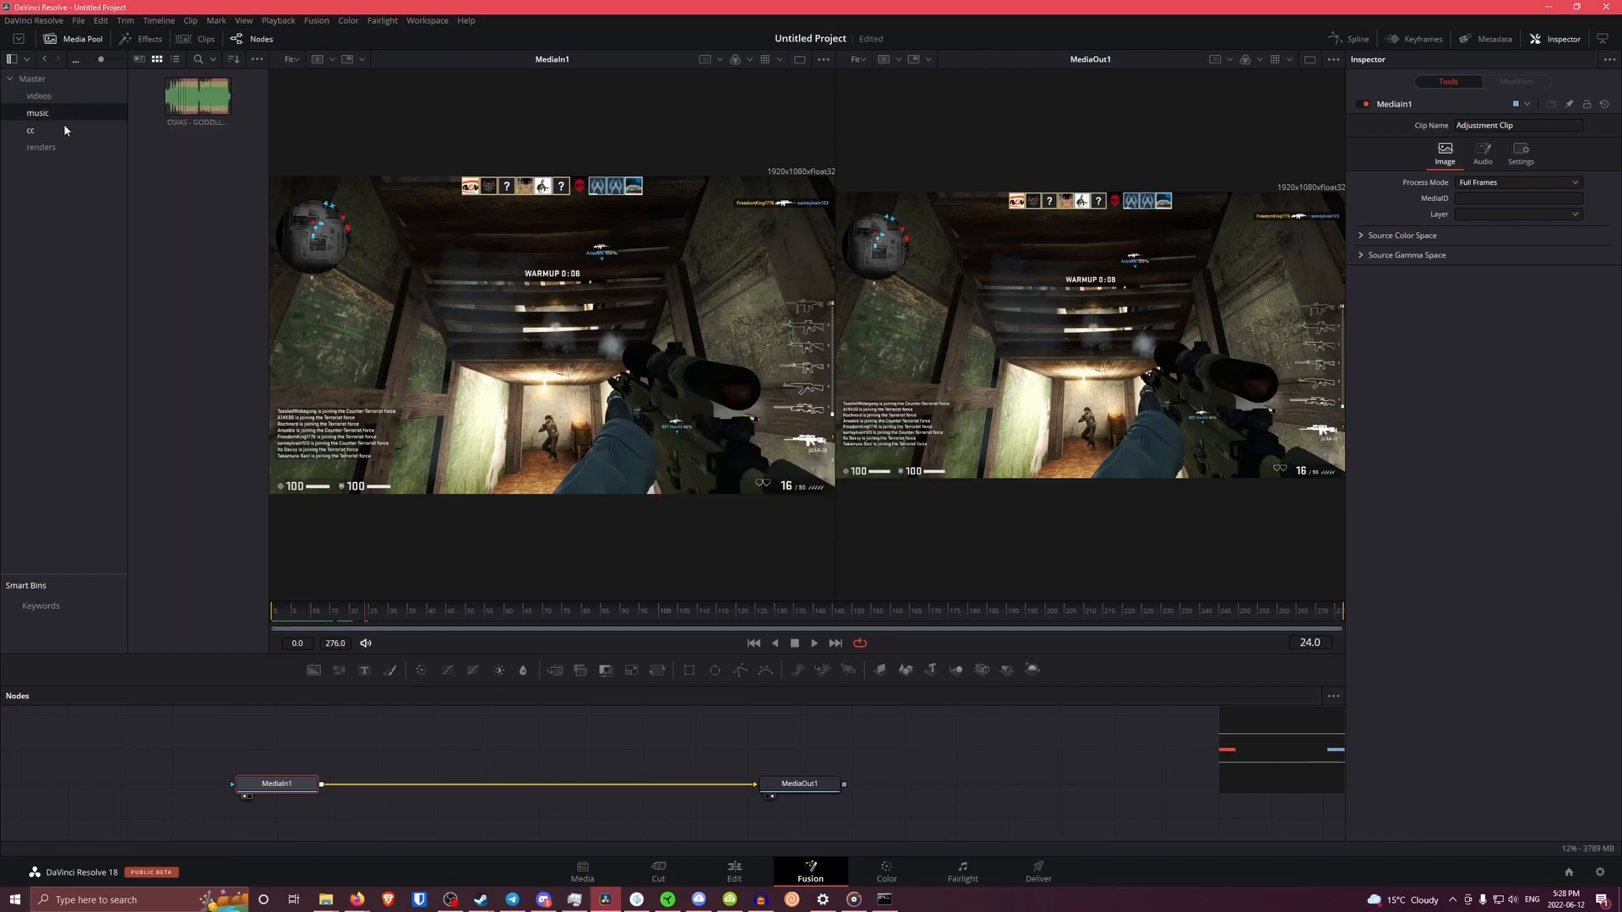
pyautogui.click(39, 96)
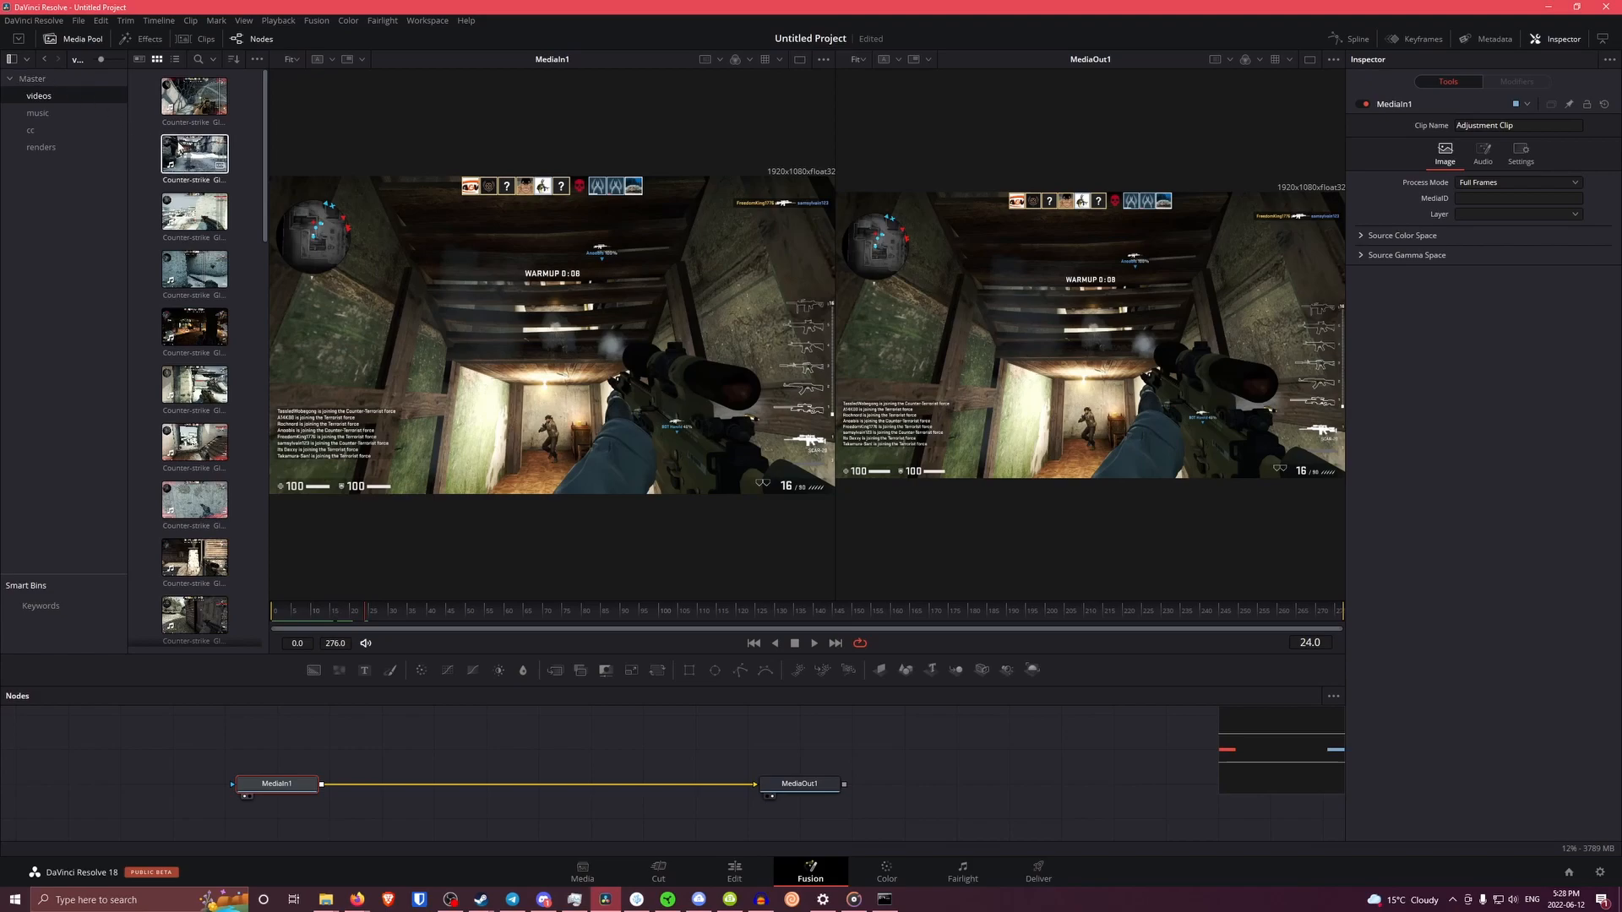
pyautogui.moveTo(180, 148); pyautogui.dragTo(295, 742)
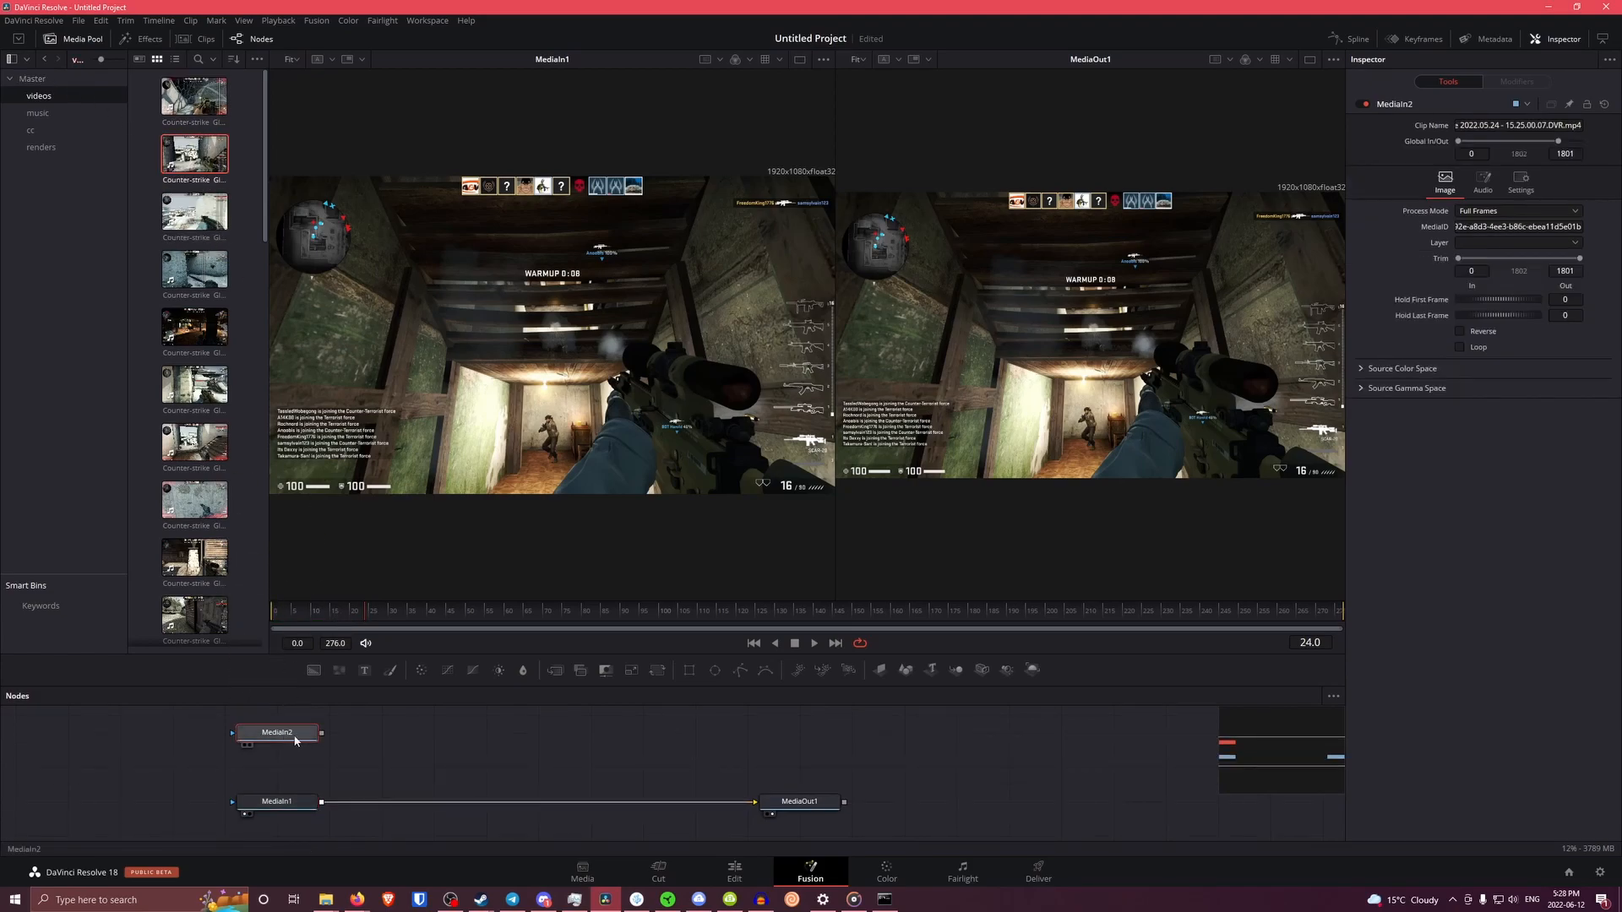
pyautogui.press('Delete')
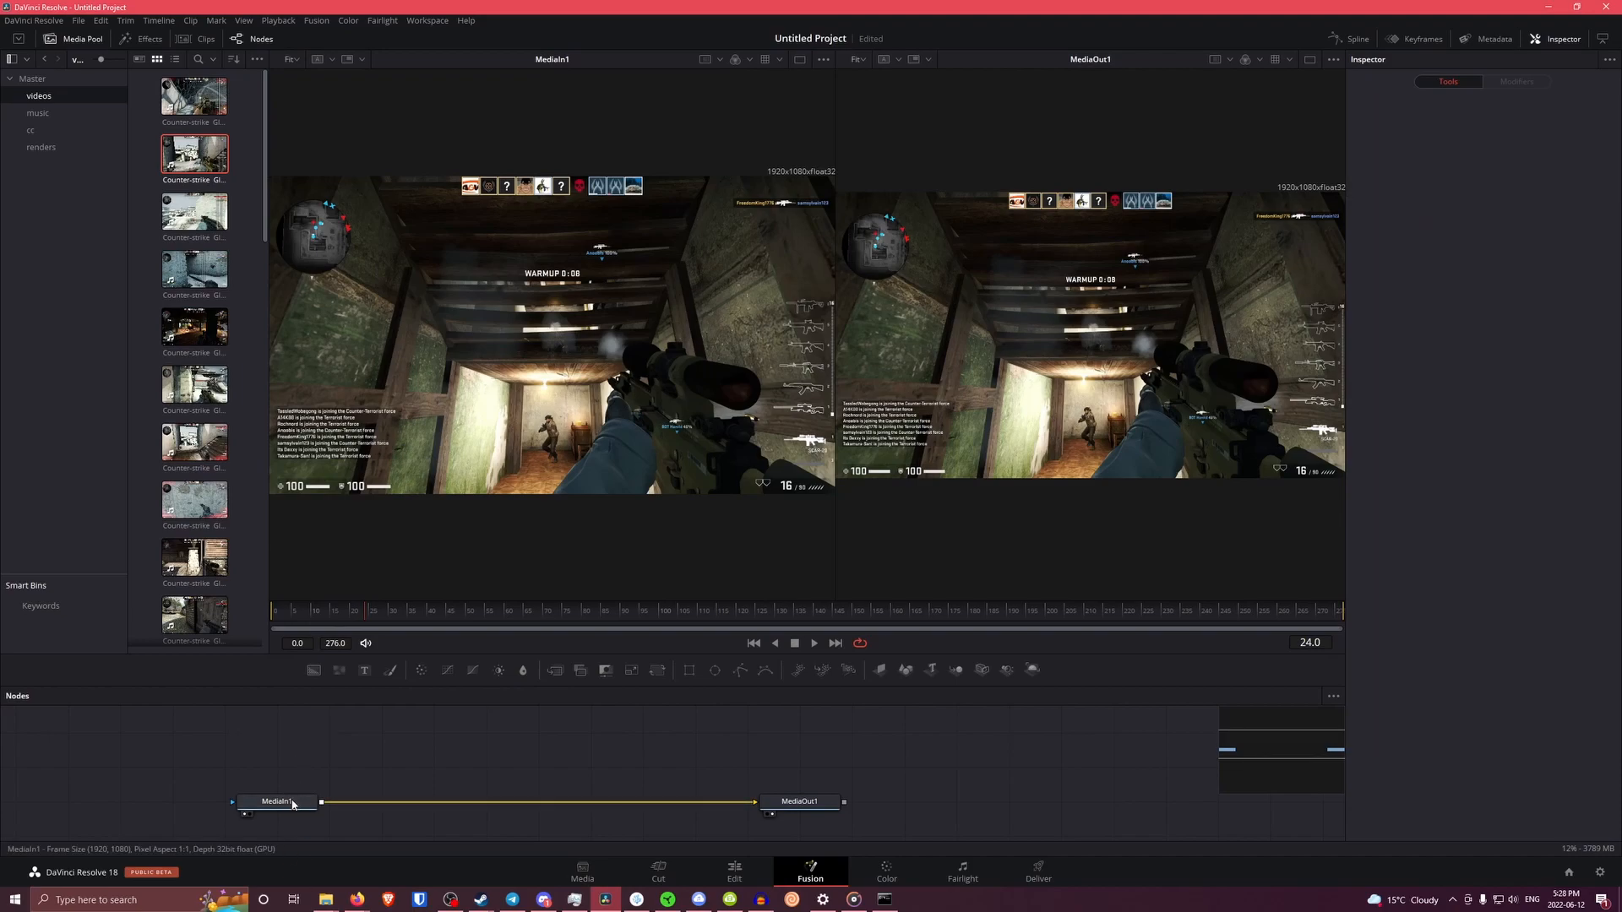
# Add the Burning Engine particle template from the Fusion templates of the effects library to the node graph
pyautogui.click(36, 80)
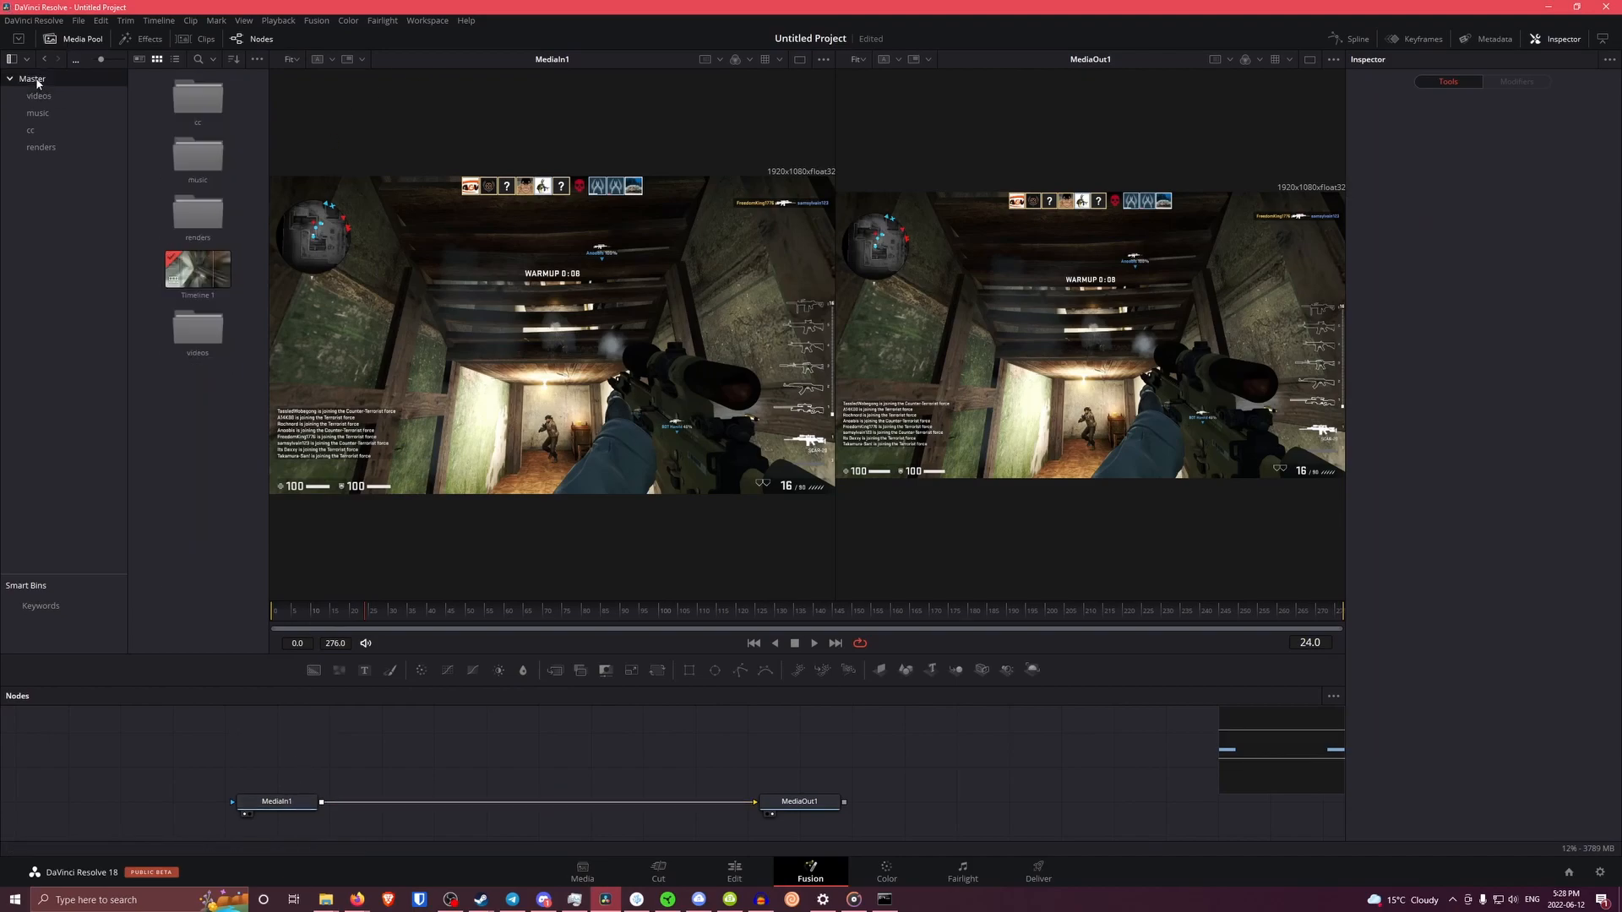
pyautogui.click(150, 39)
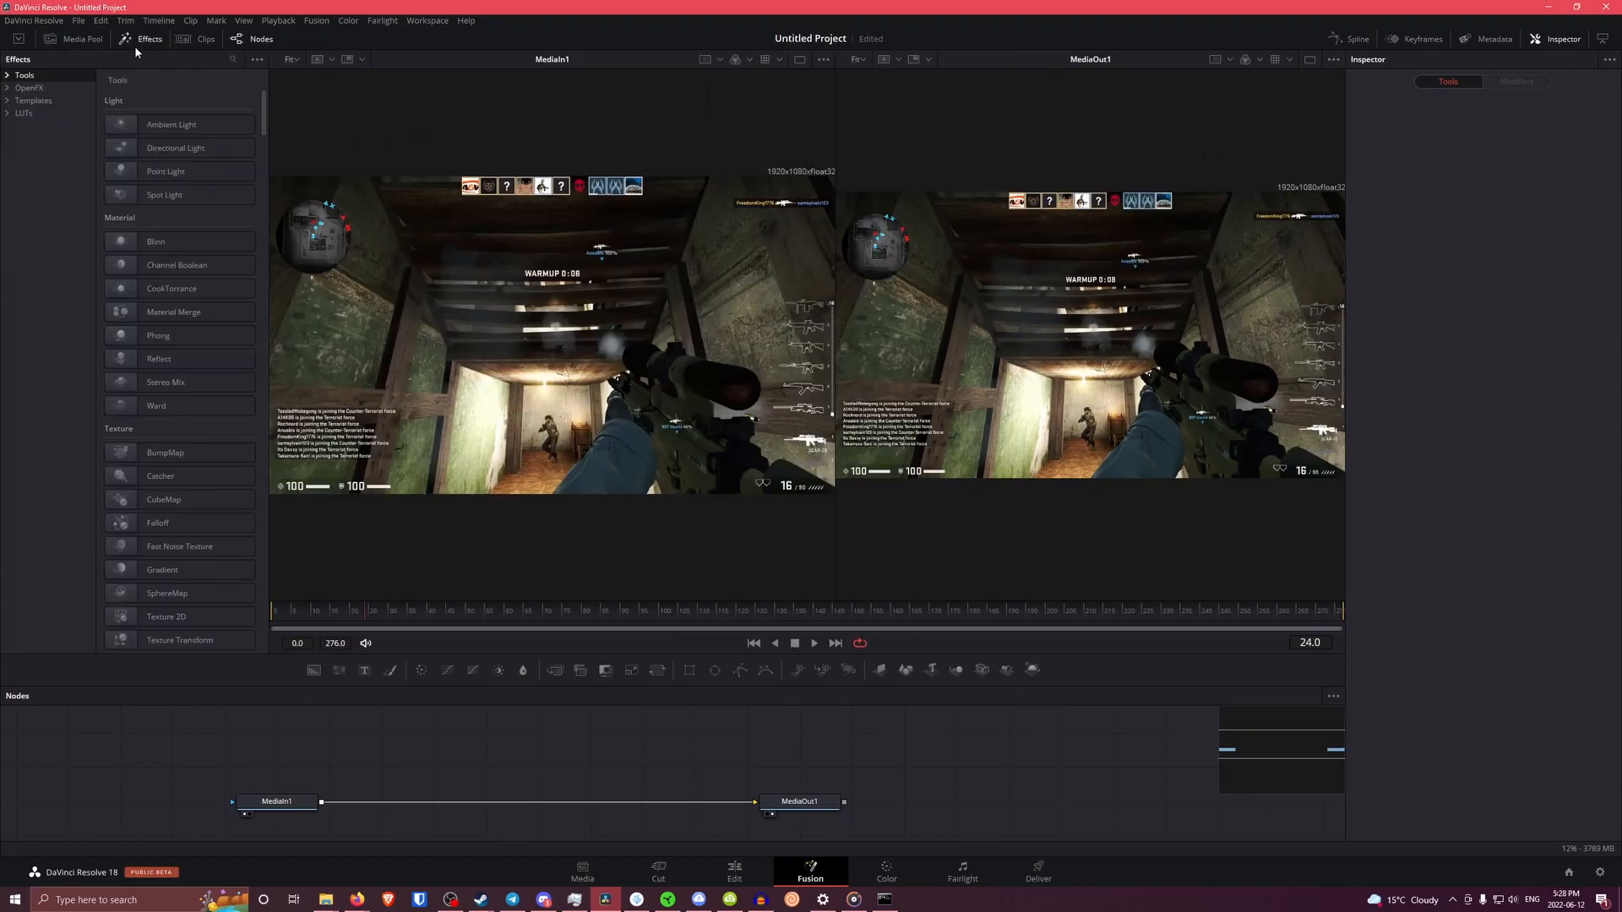
pyautogui.click(8, 89)
pyautogui.click(6, 228)
pyautogui.click(19, 252)
pyautogui.click(40, 304)
pyautogui.click(51, 342)
pyautogui.click(160, 265)
pyautogui.click(163, 267)
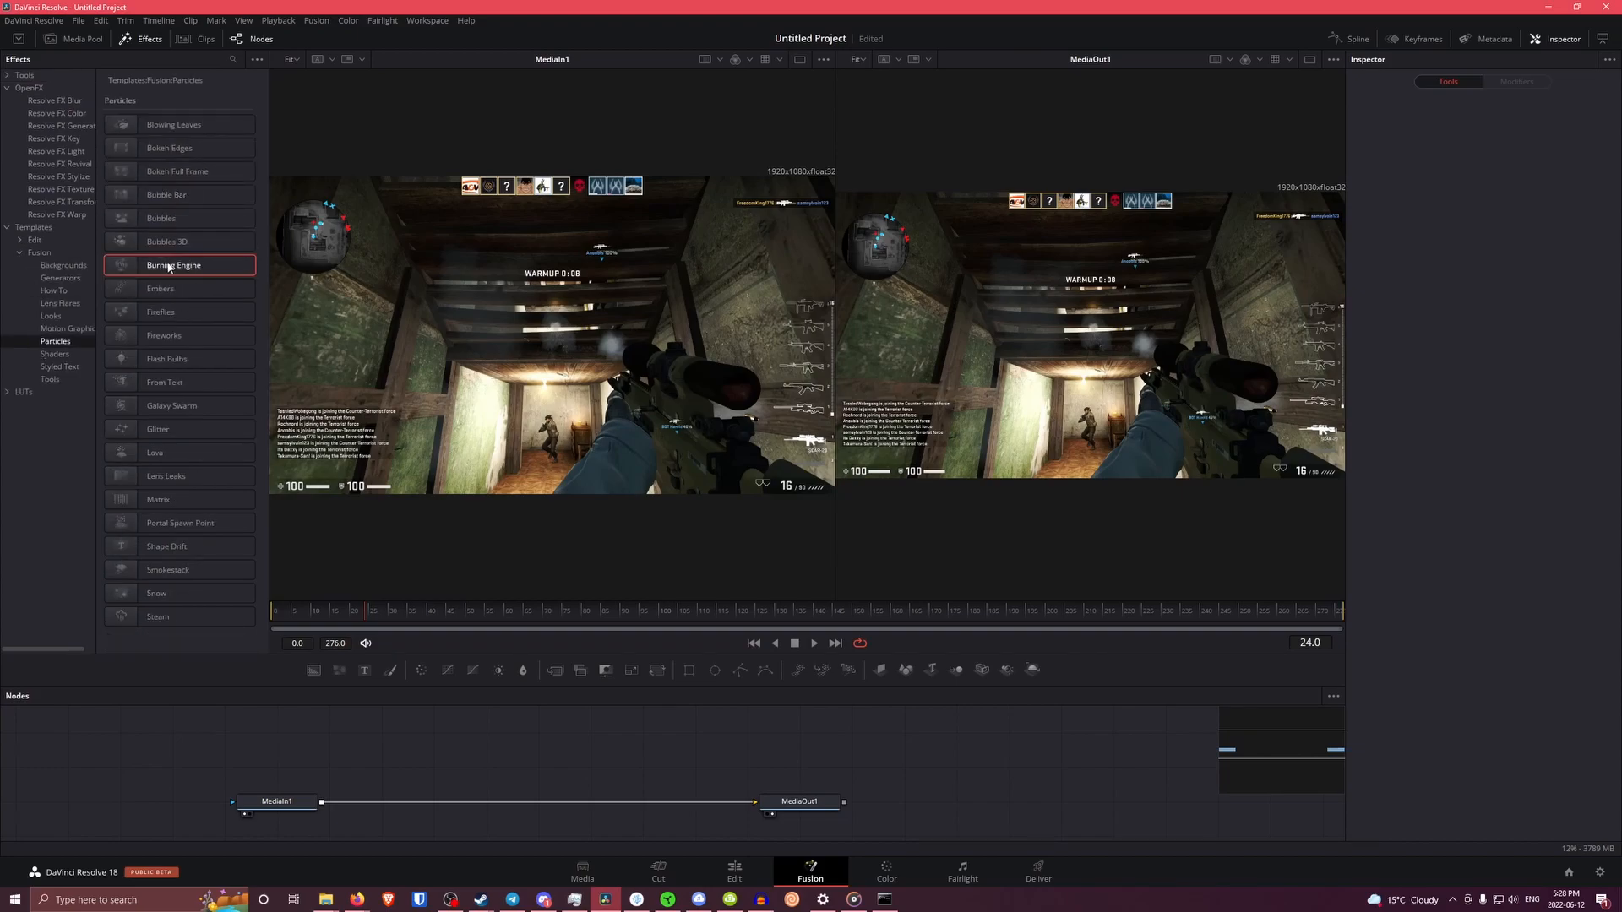
pyautogui.doubleClick(135, 262)
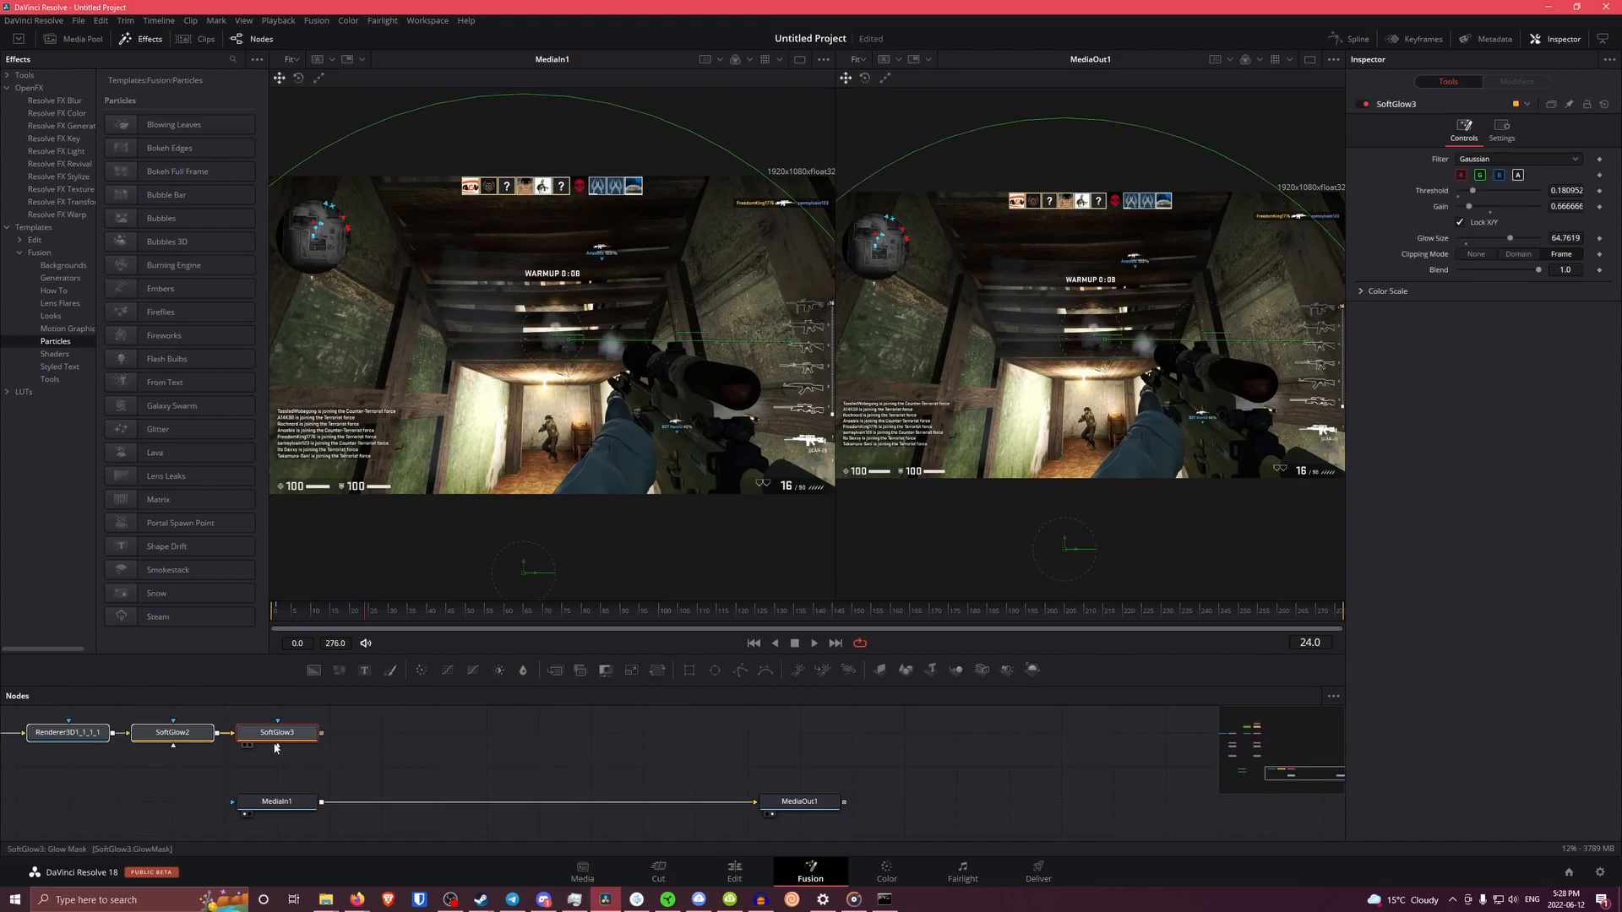
# Preview the template's SoftGlow3 output and its Merge3D1_1 node in the second viewer
pyautogui.press('2')
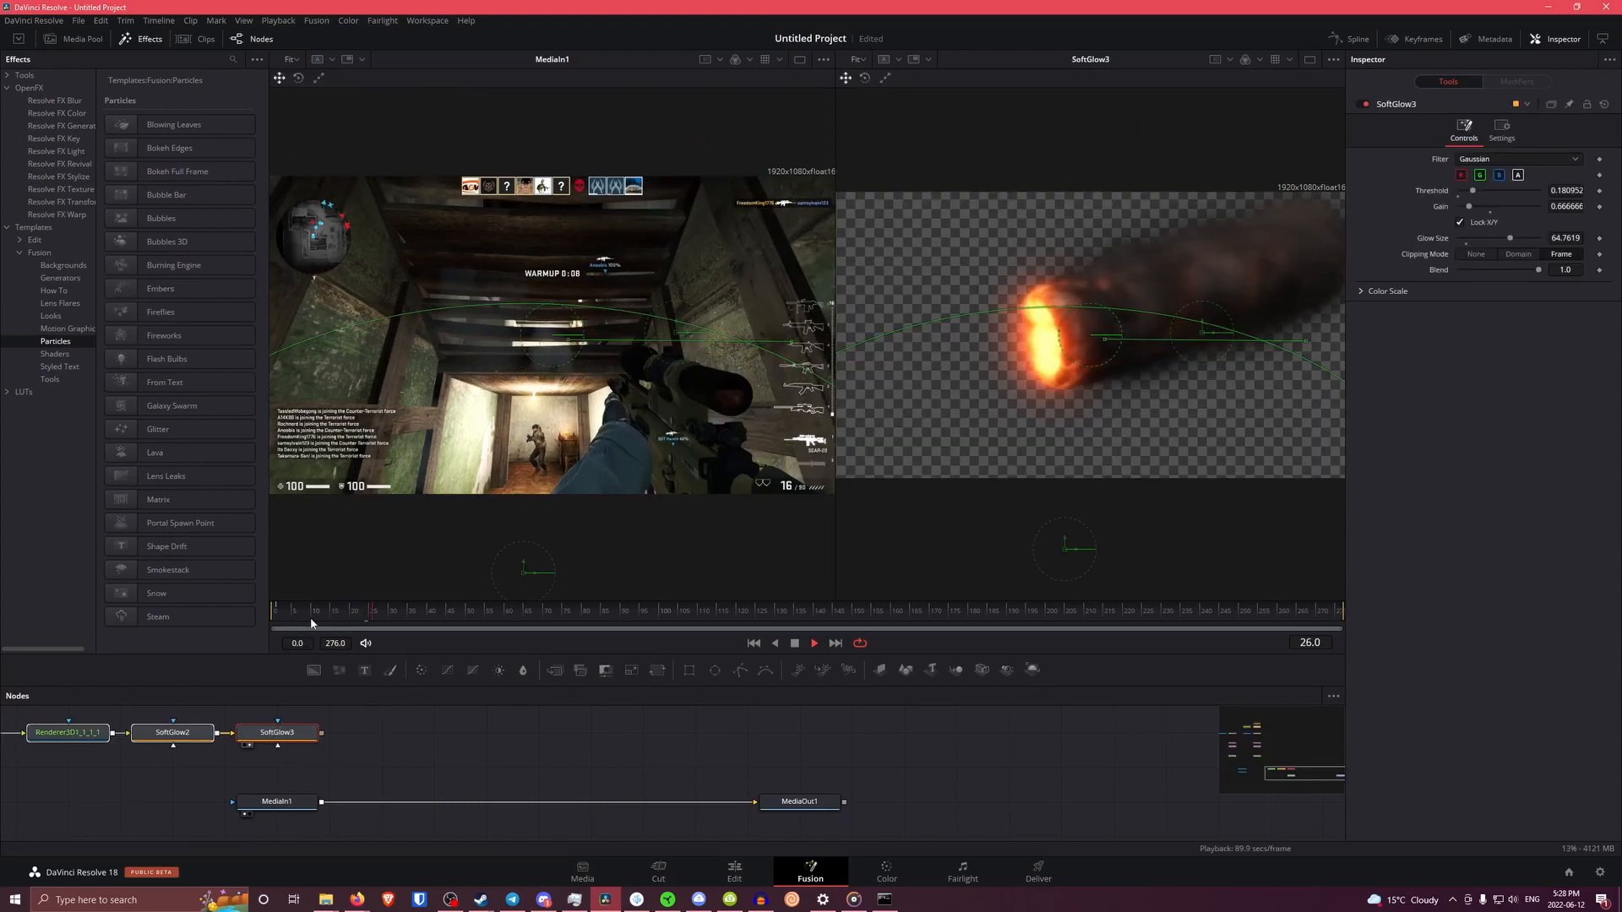
pyautogui.moveTo(611, 720); pyautogui.dragTo(279, 756)
pyautogui.click(152, 782)
pyautogui.press('2')
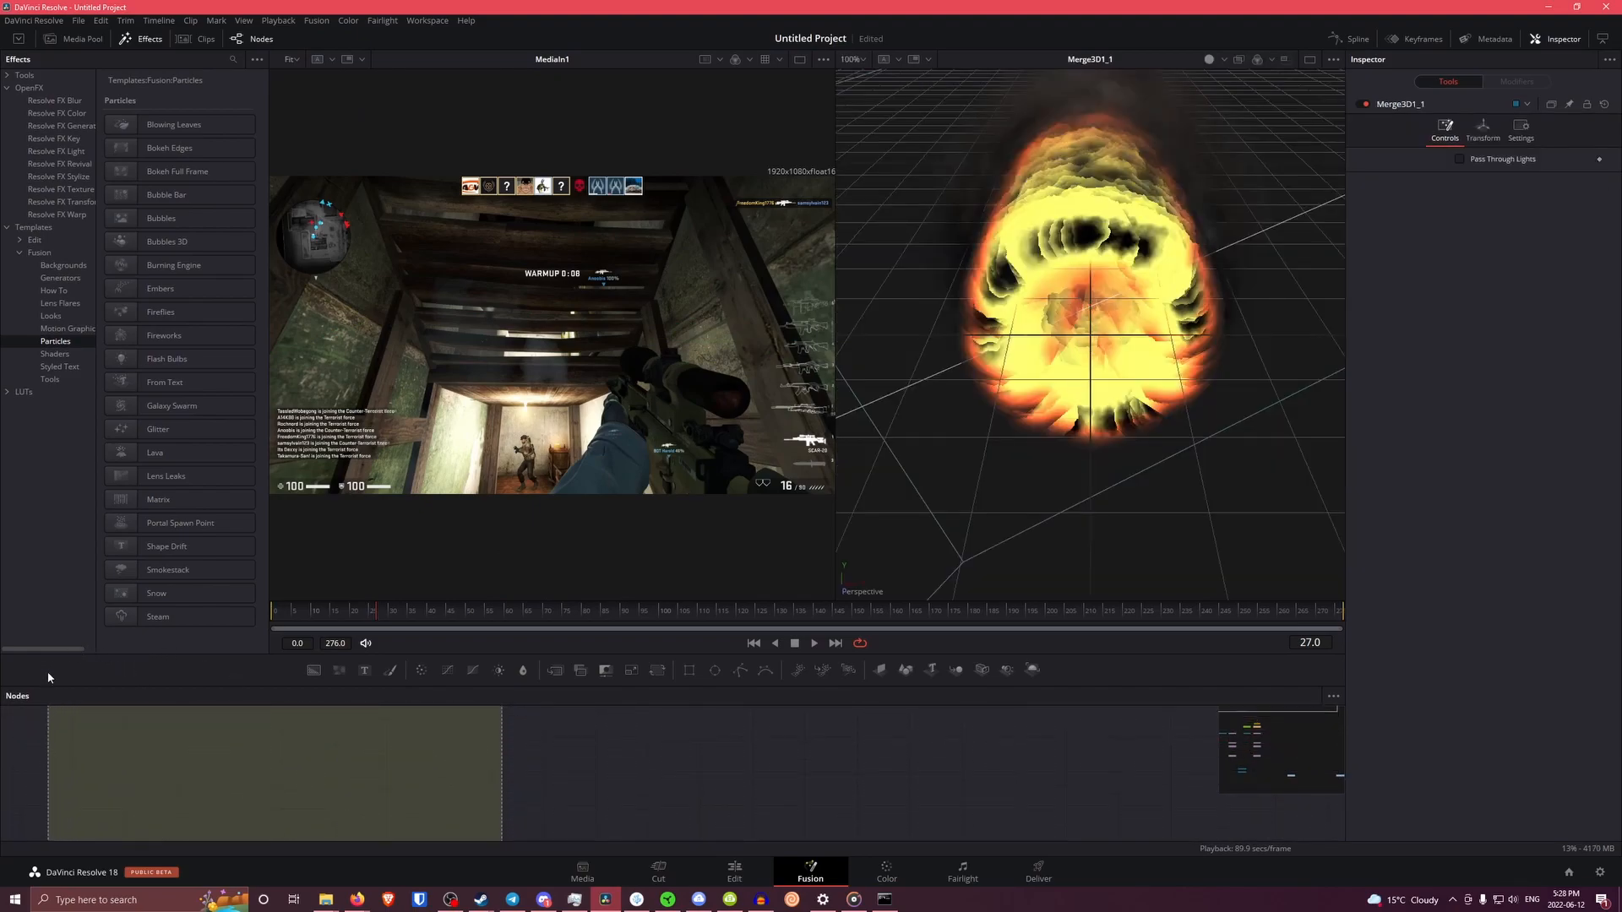
# Delete all nodes of the Burning Engine template, keeping only MediaIn1 and MediaOut1
pyautogui.hotkey('ctrl', 'a')
pyautogui.press('Delete')
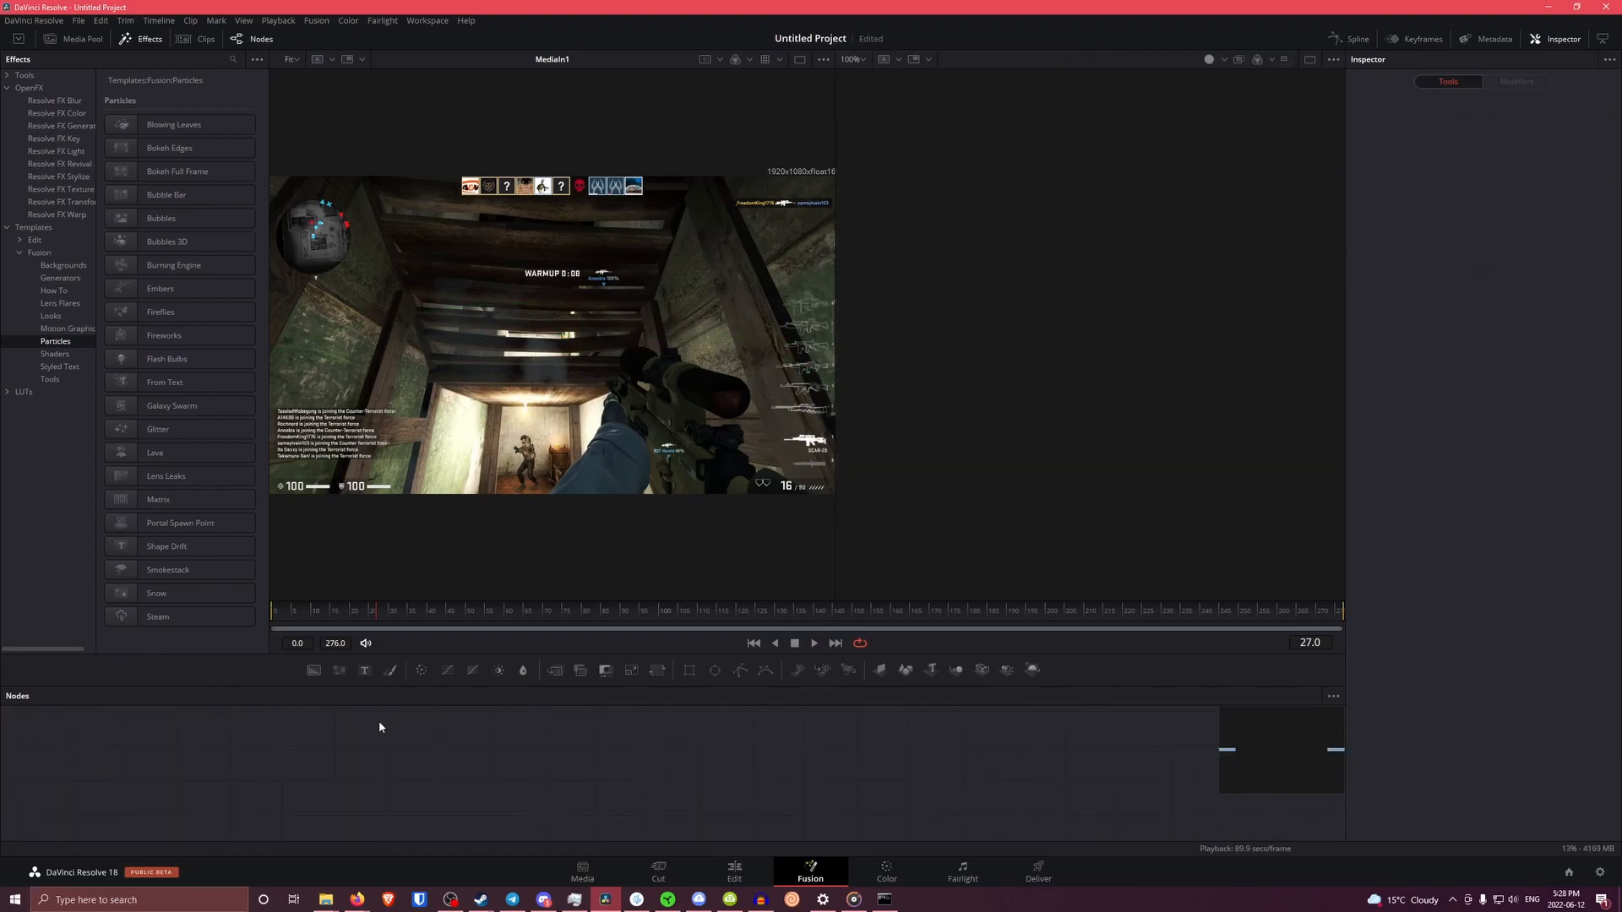
pyautogui.hotkey('ctrl', 'z')
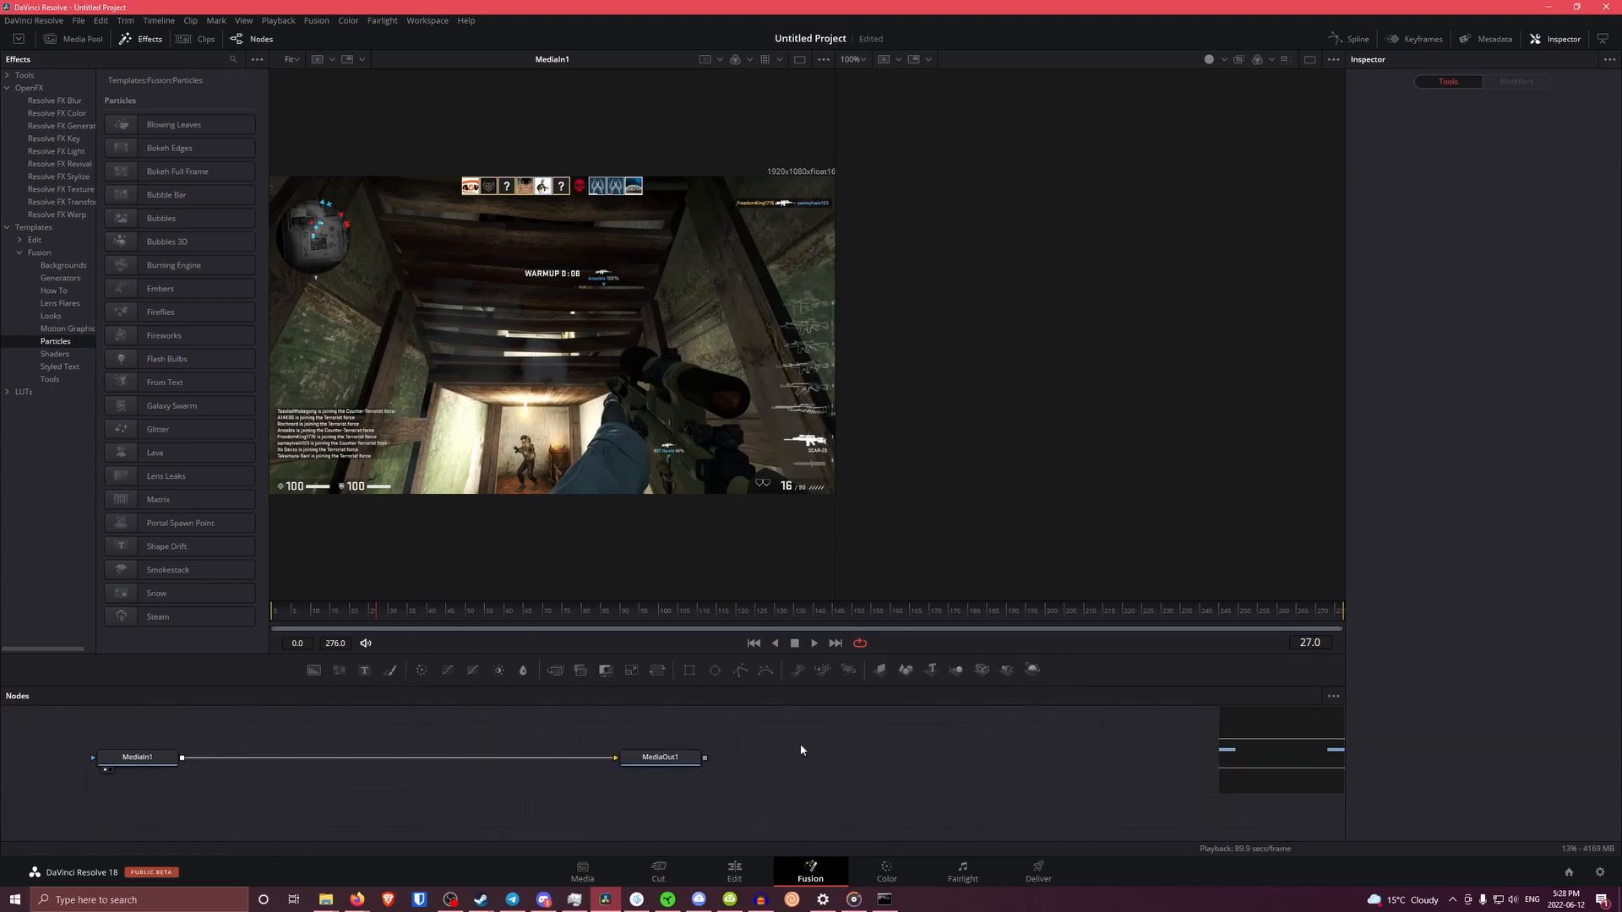
# Collapse the OpenFX category, hide the effects library and show the media pool again
pyautogui.click(9, 89)
pyautogui.click(144, 39)
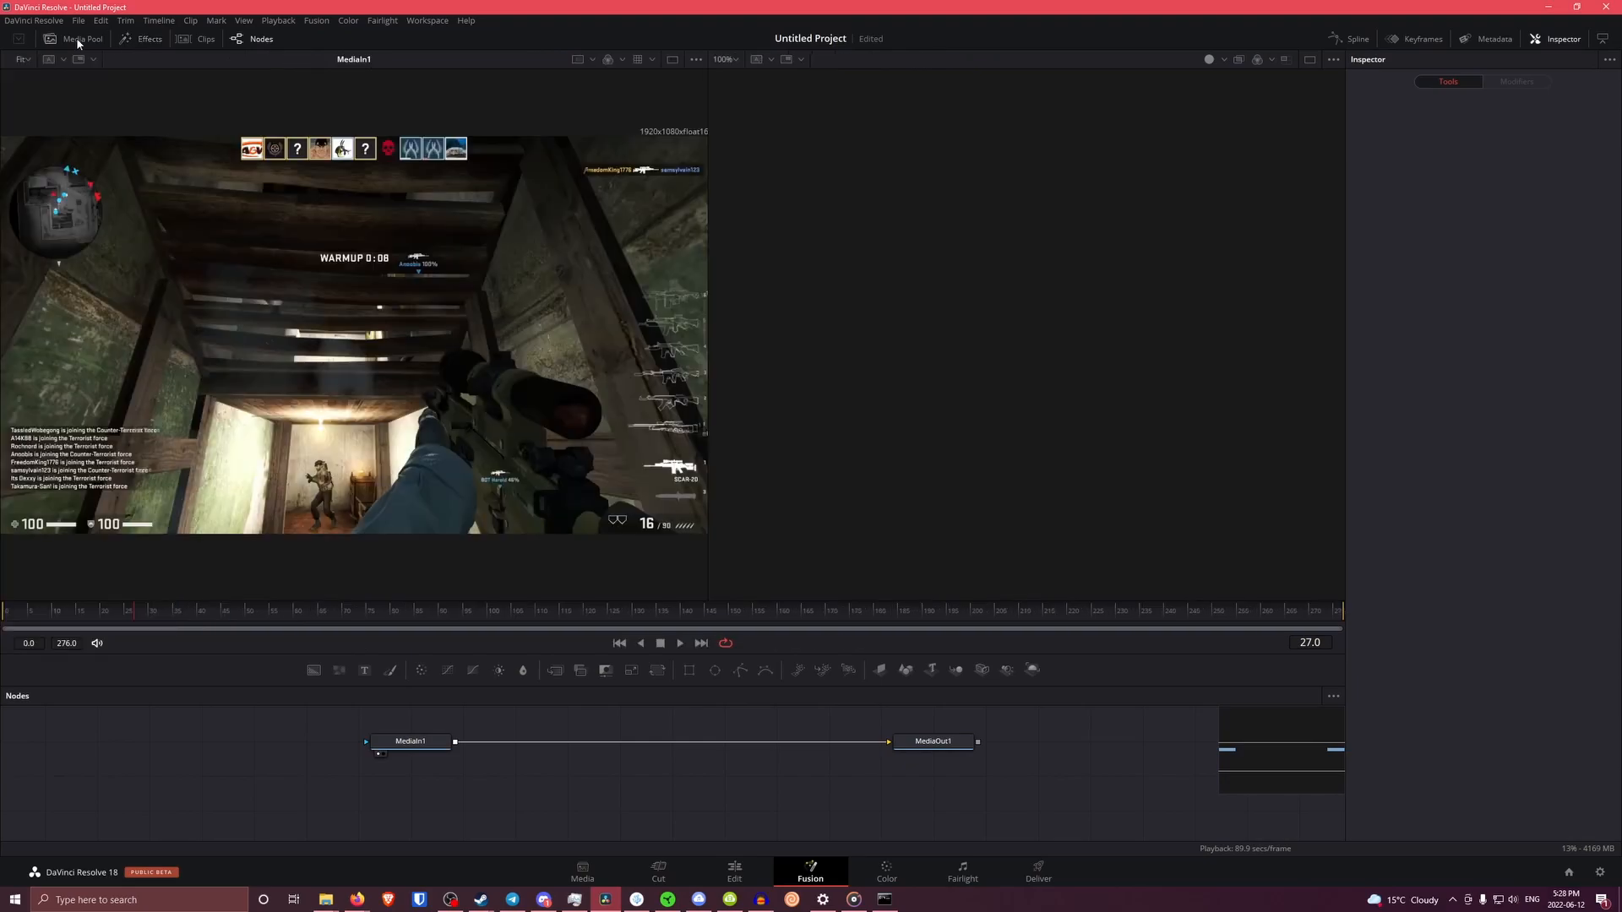
pyautogui.click(78, 39)
pyautogui.moveTo(616, 724); pyautogui.dragTo(611, 742)
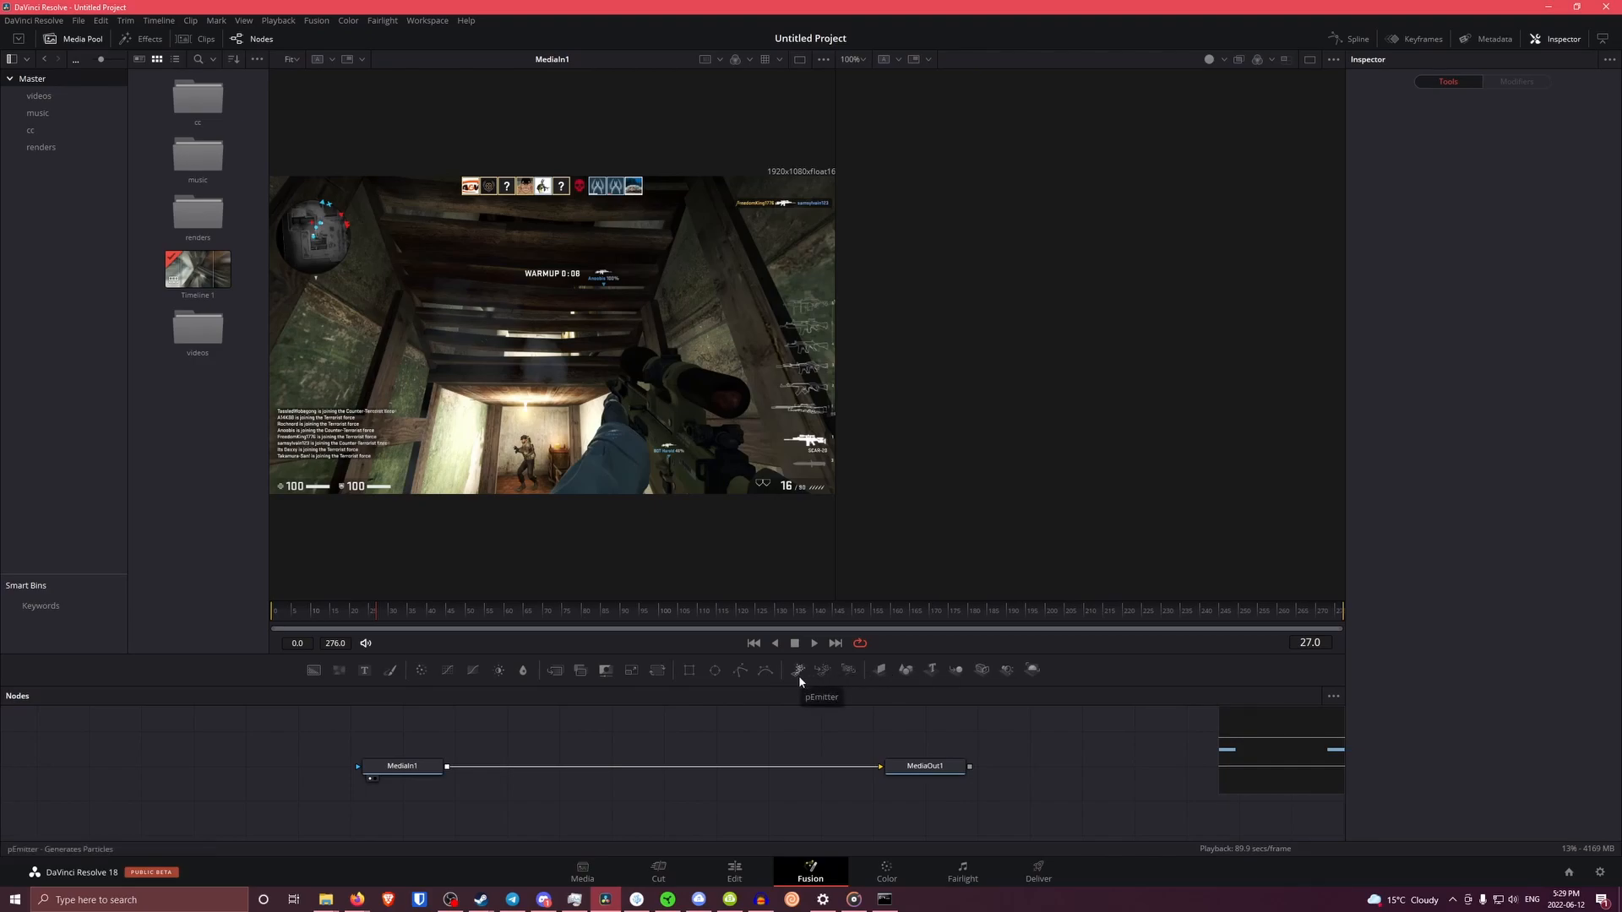
# Connect an Ellipse mask to MediaIn1's effect mask input and delete the mask node
pyautogui.moveTo(714, 672); pyautogui.dragTo(376, 770)
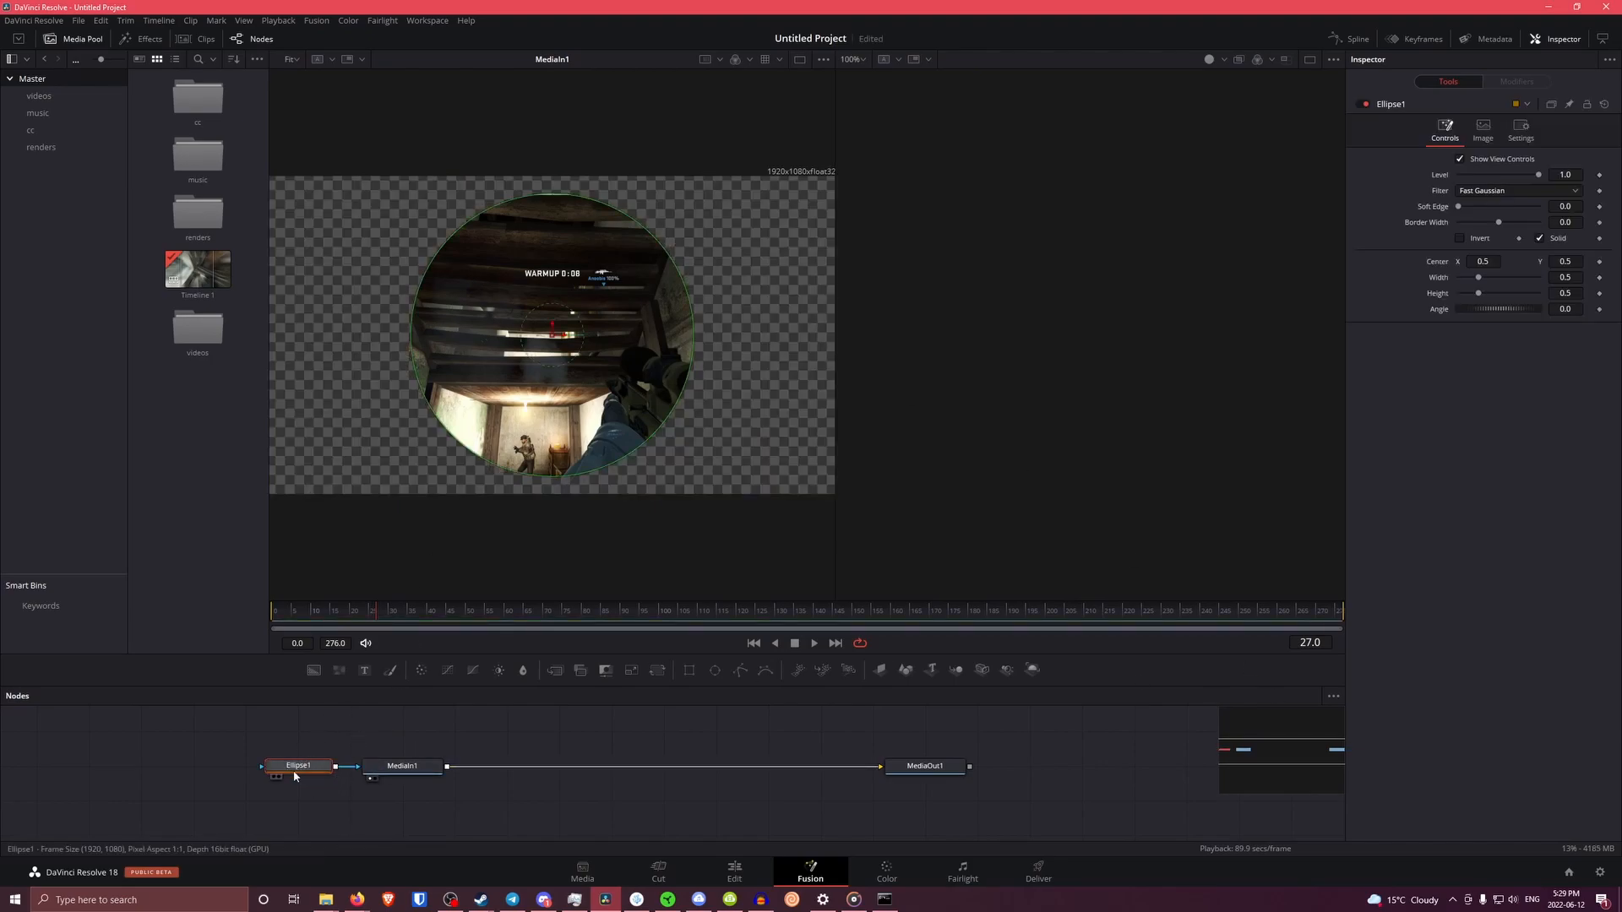
pyautogui.press('Delete')
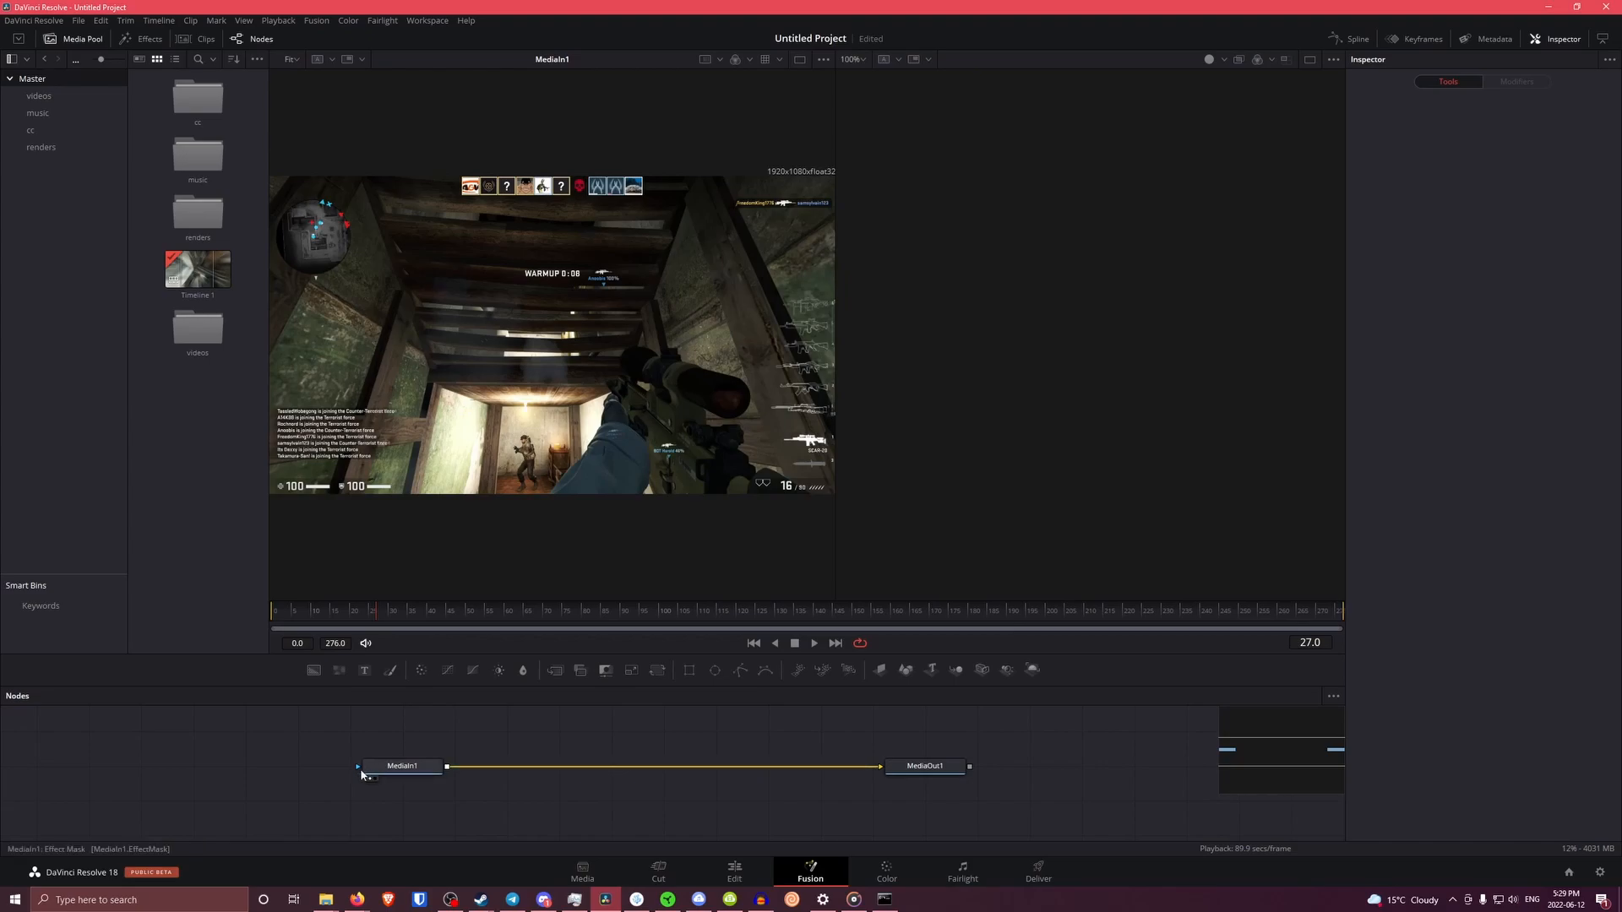
pyautogui.moveTo(366, 739); pyautogui.dragTo(384, 735)
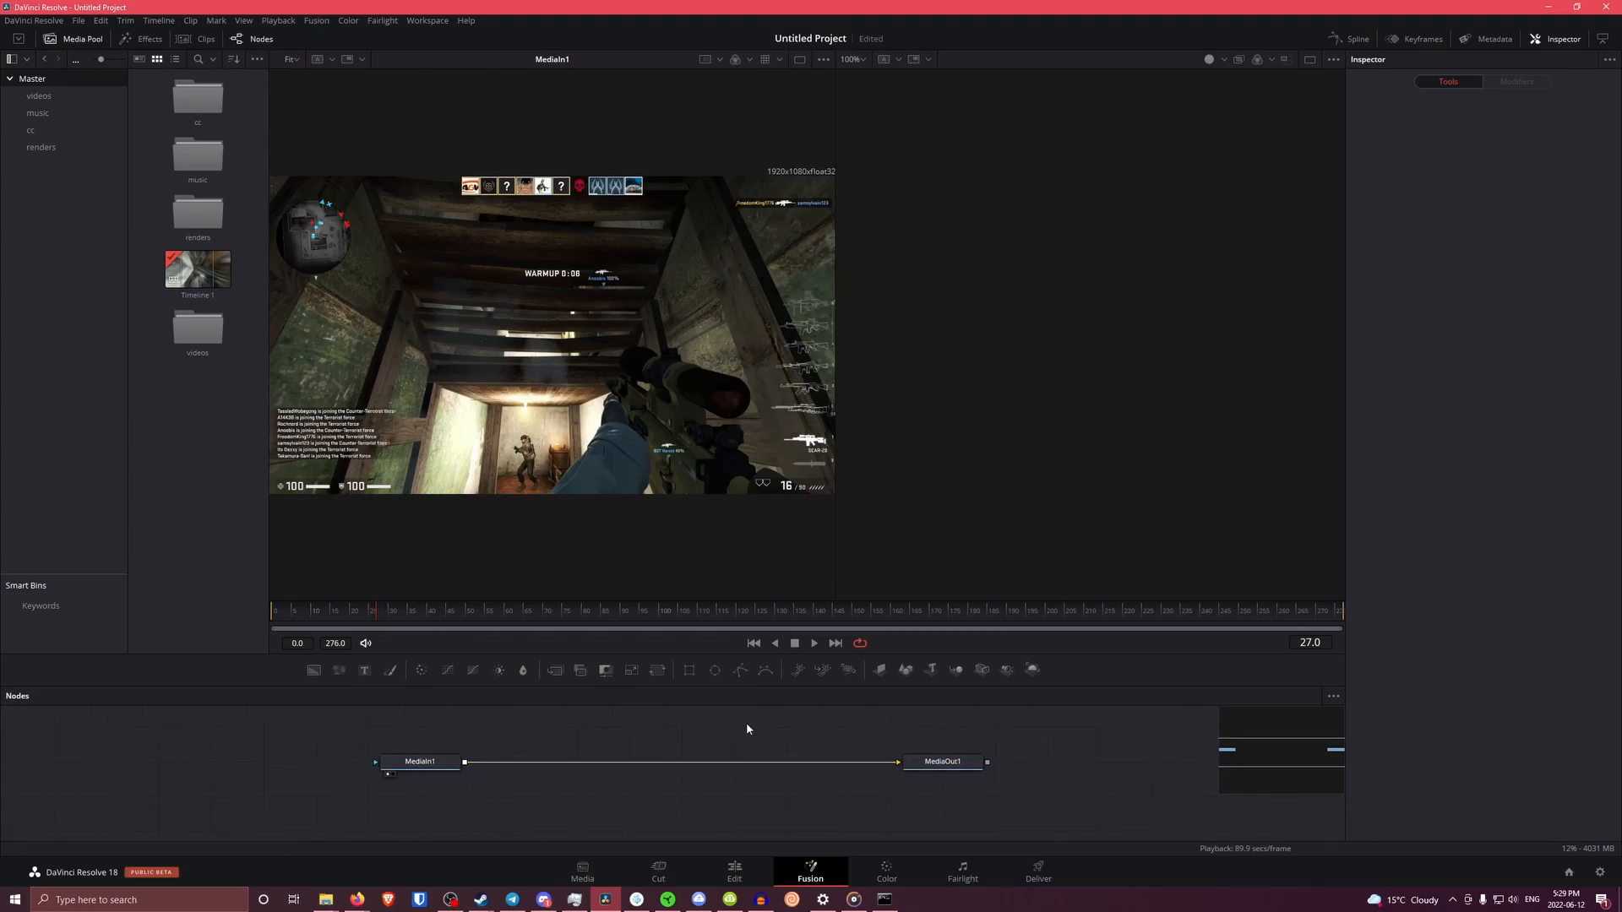
# Attach another Ellipse mask to MediaIn1, view the mask alone in the first viewer and delete it
pyautogui.moveTo(674, 688); pyautogui.dragTo(376, 766)
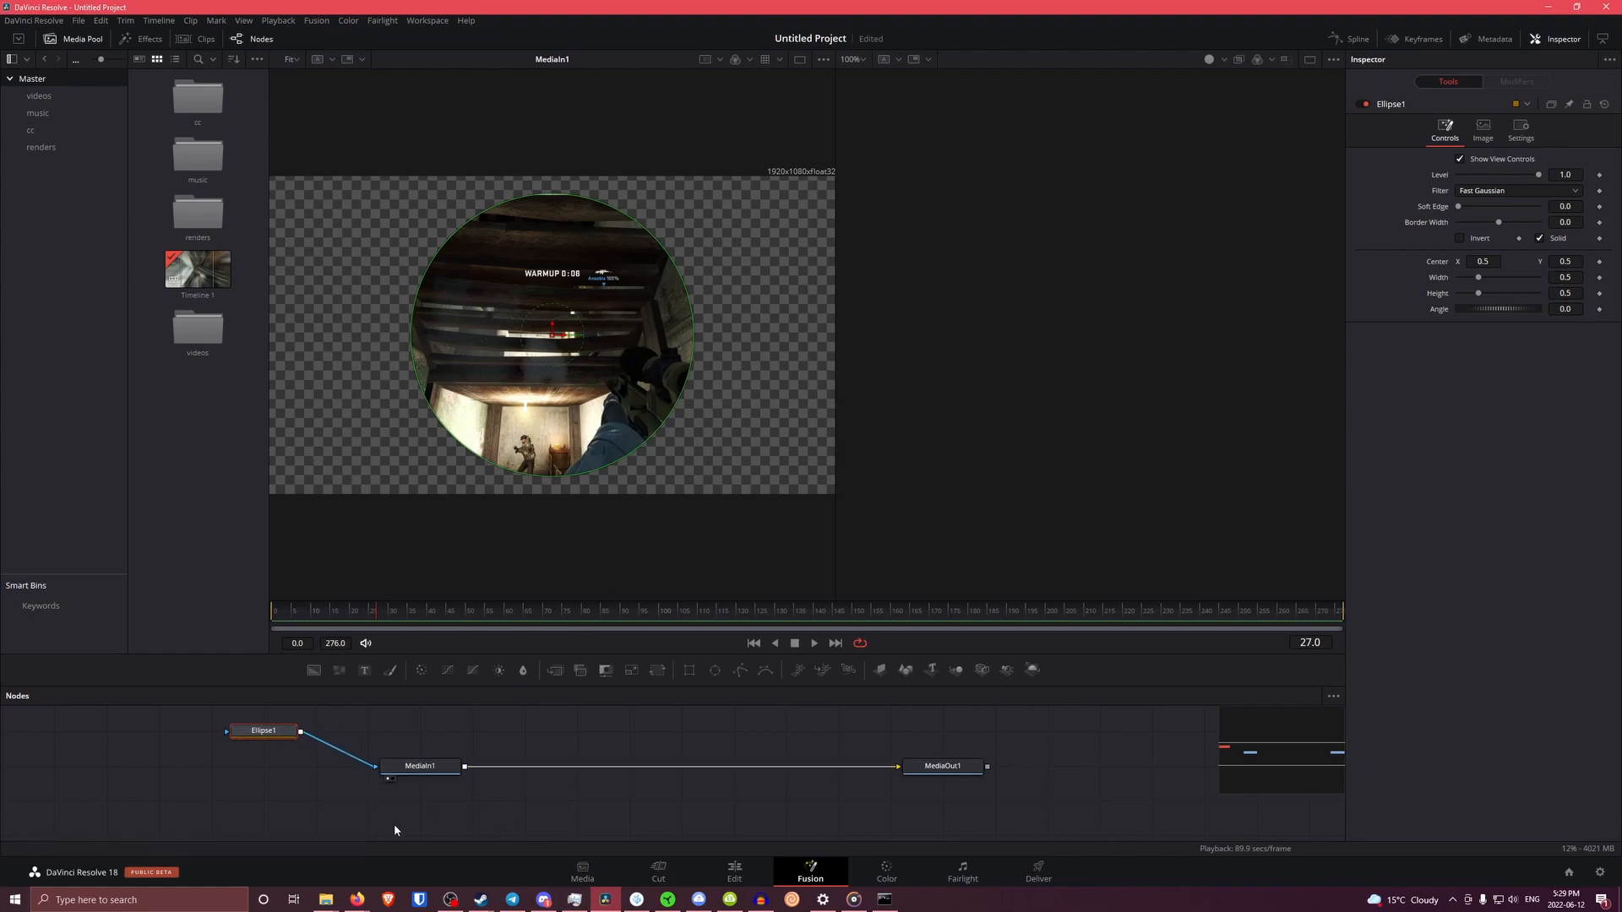
pyautogui.press('1')
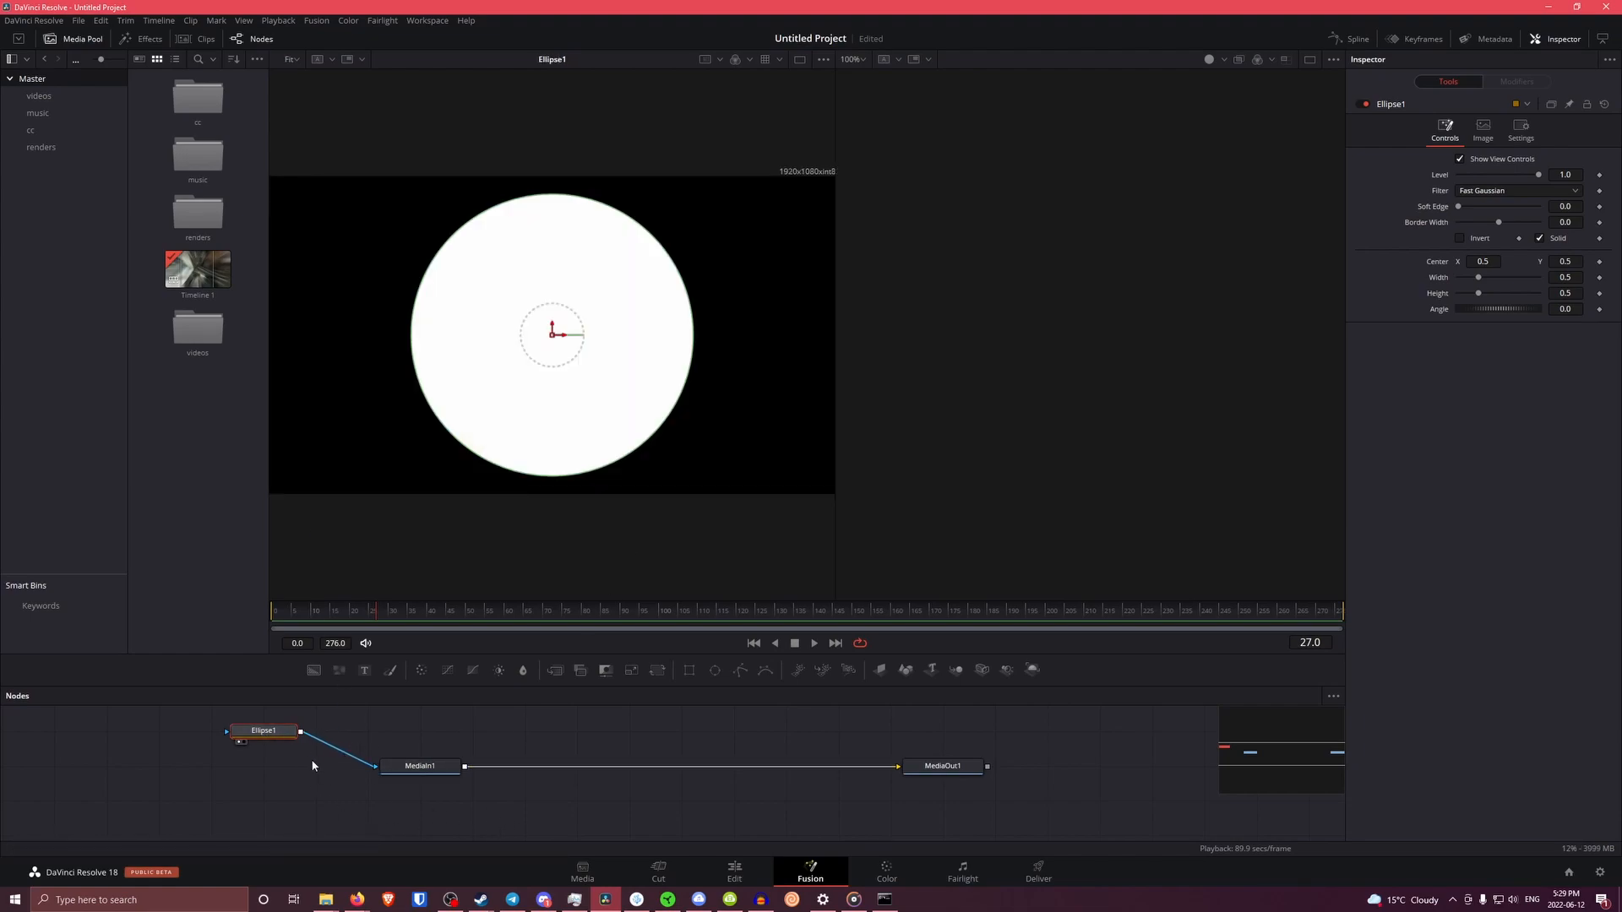
pyautogui.press('Delete')
# Add a Background node, show it in the first viewer and set its red, green and blue to 1.0
pyautogui.moveTo(313, 670); pyautogui.dragTo(281, 741)
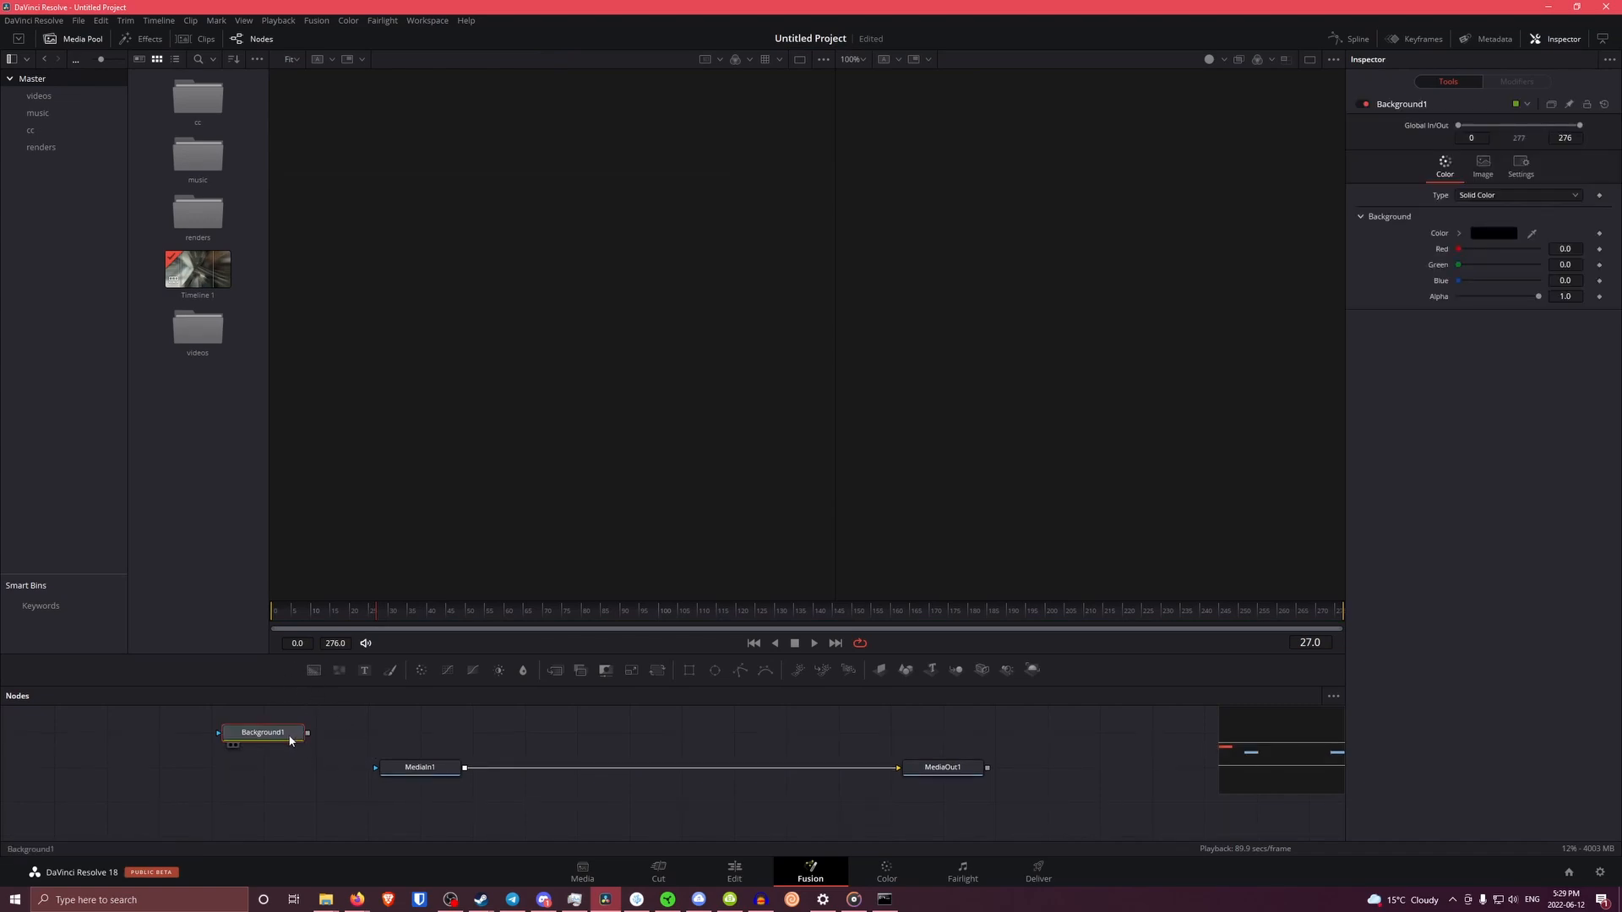
pyautogui.press('1')
pyautogui.moveTo(1459, 249); pyautogui.dragTo(1546, 281)
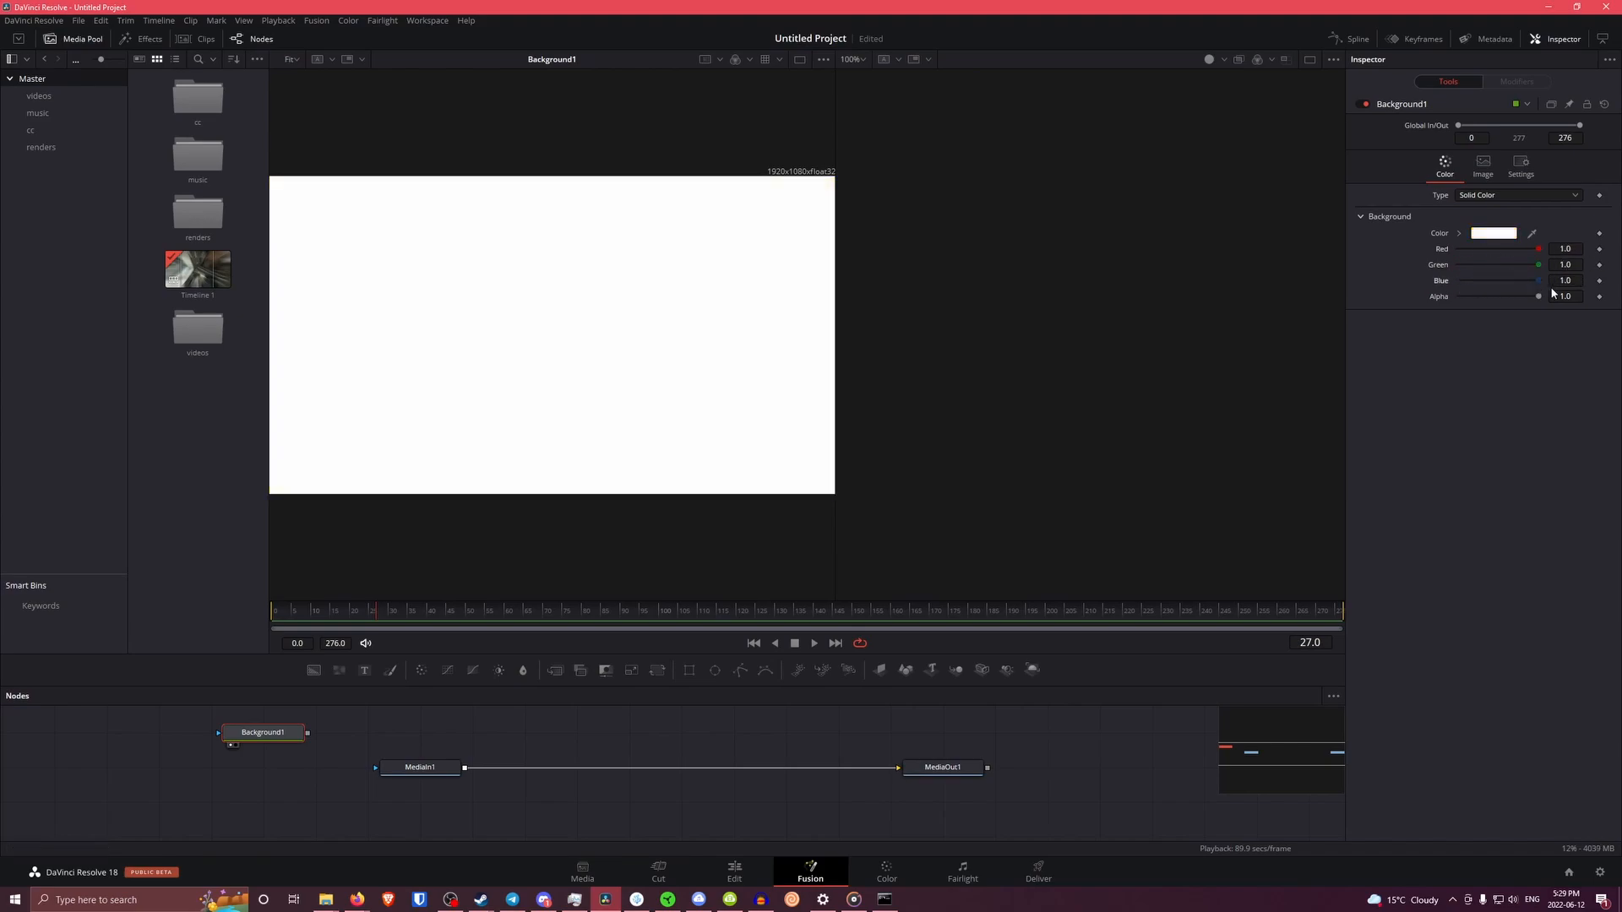
# Connect the Background node to MediaIn1's effect mask, show MediaIn1 in the second viewer and align the nodes
pyautogui.moveTo(308, 733); pyautogui.dragTo(390, 770)
pyautogui.click(391, 770)
pyautogui.press('2')
pyautogui.moveTo(258, 732); pyautogui.dragTo(257, 767)
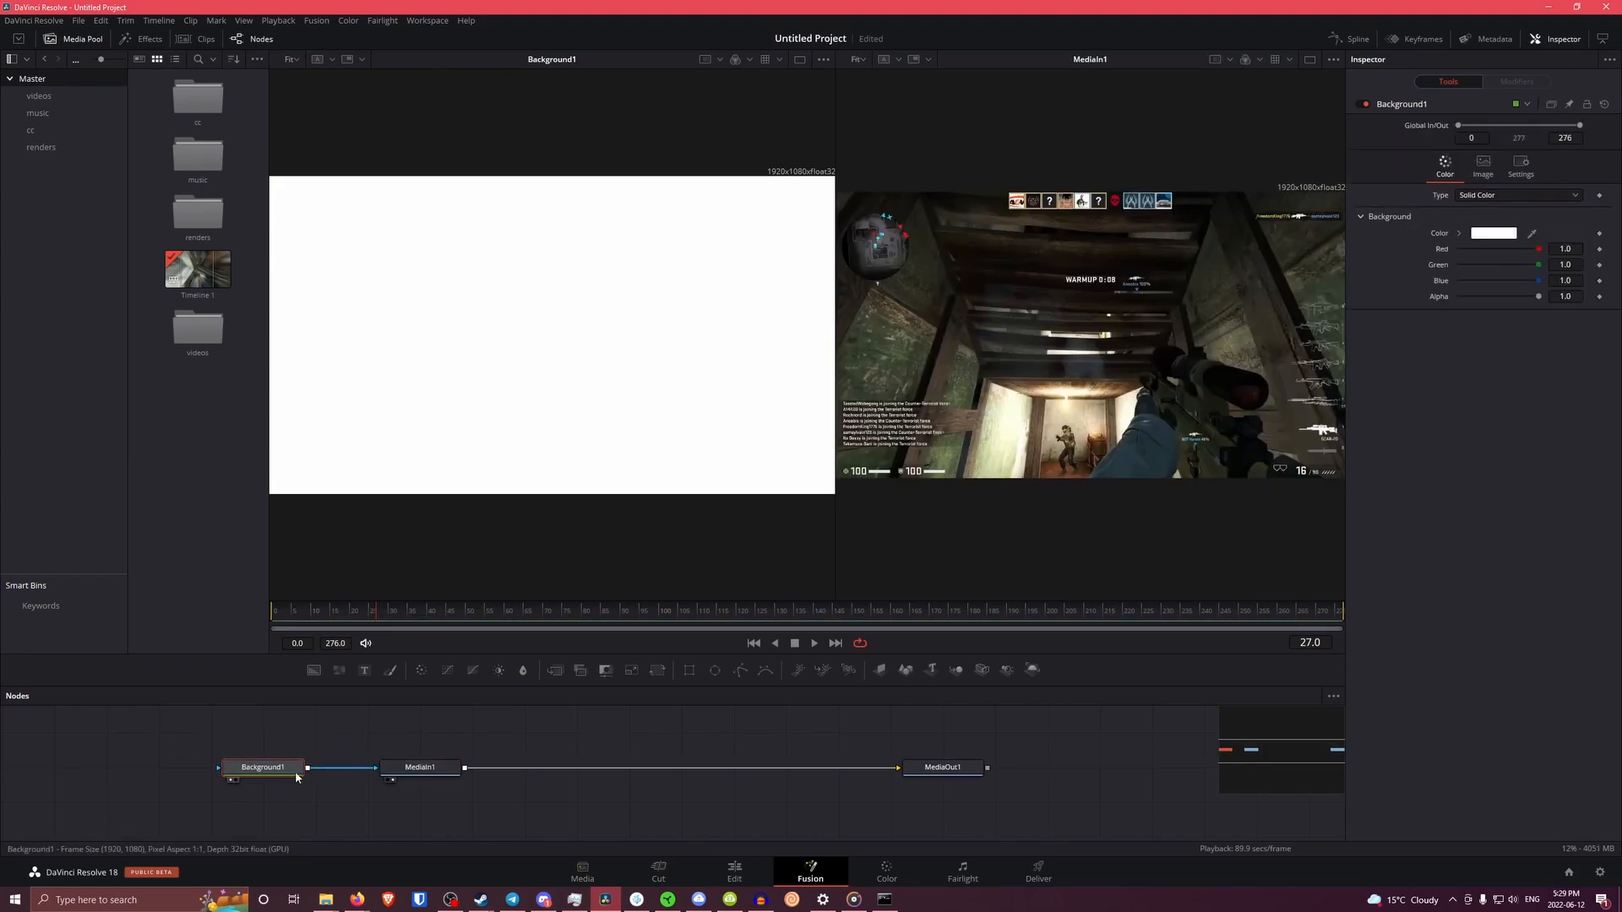
# Set the Background node's red, green and blue to 0.0, then delete the node
pyautogui.moveTo(1513, 265); pyautogui.dragTo(1576, 291)
pyautogui.moveTo(1535, 265); pyautogui.dragTo(1428, 262)
pyautogui.moveTo(1538, 266); pyautogui.dragTo(1548, 298)
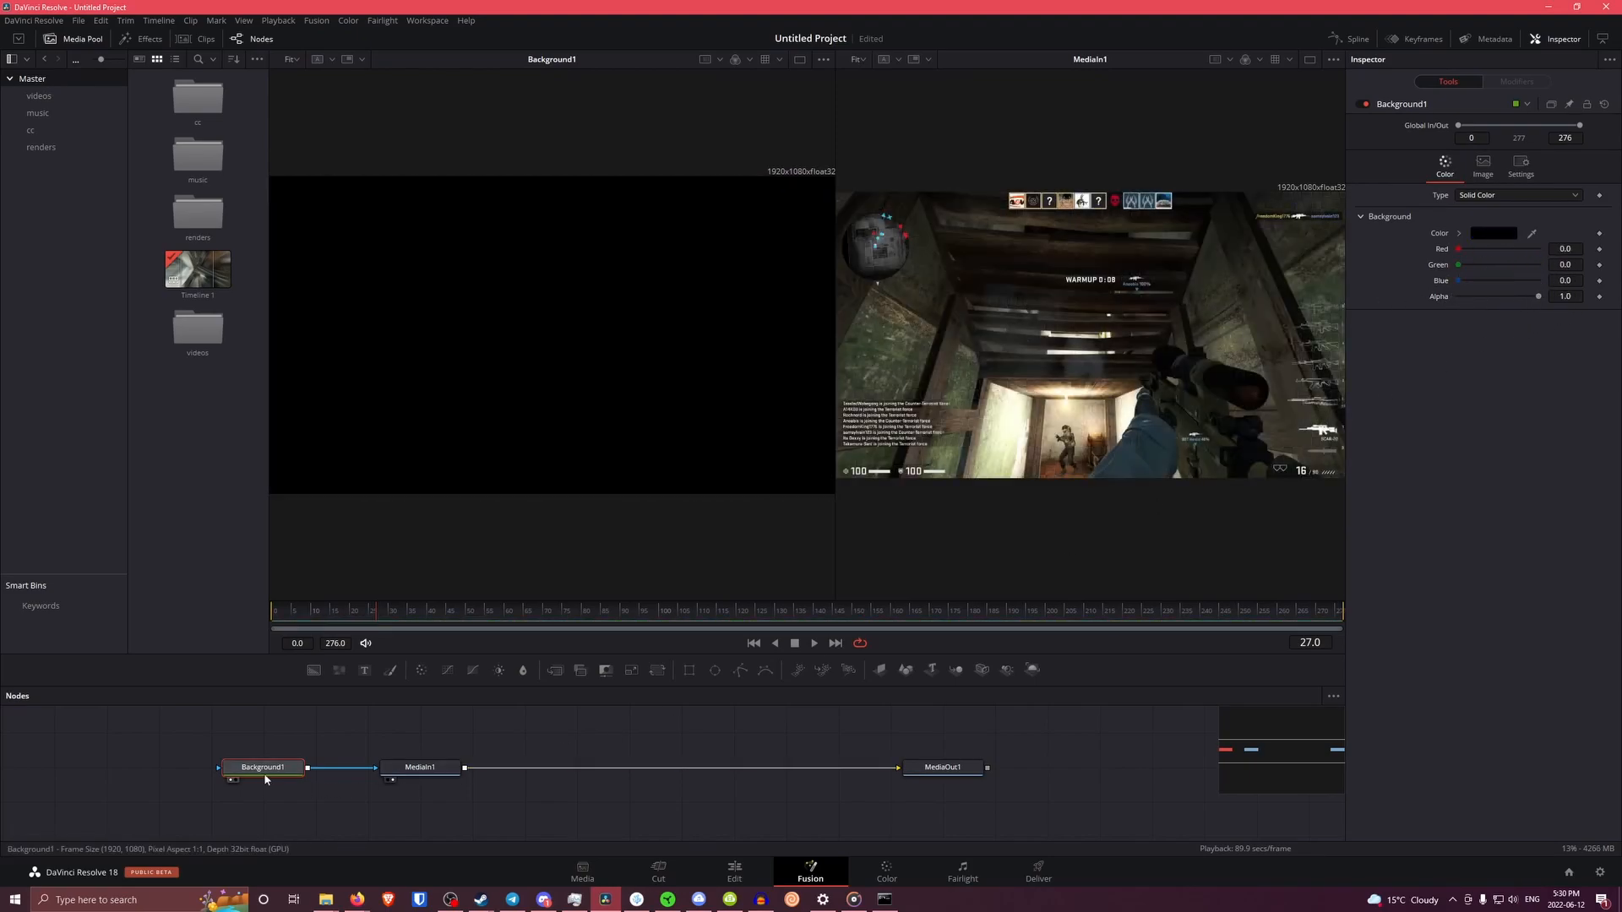
pyautogui.press('Delete')
# Show MediaIn1 in the first viewer and MediaOut1 in the second viewer
pyautogui.click(432, 780)
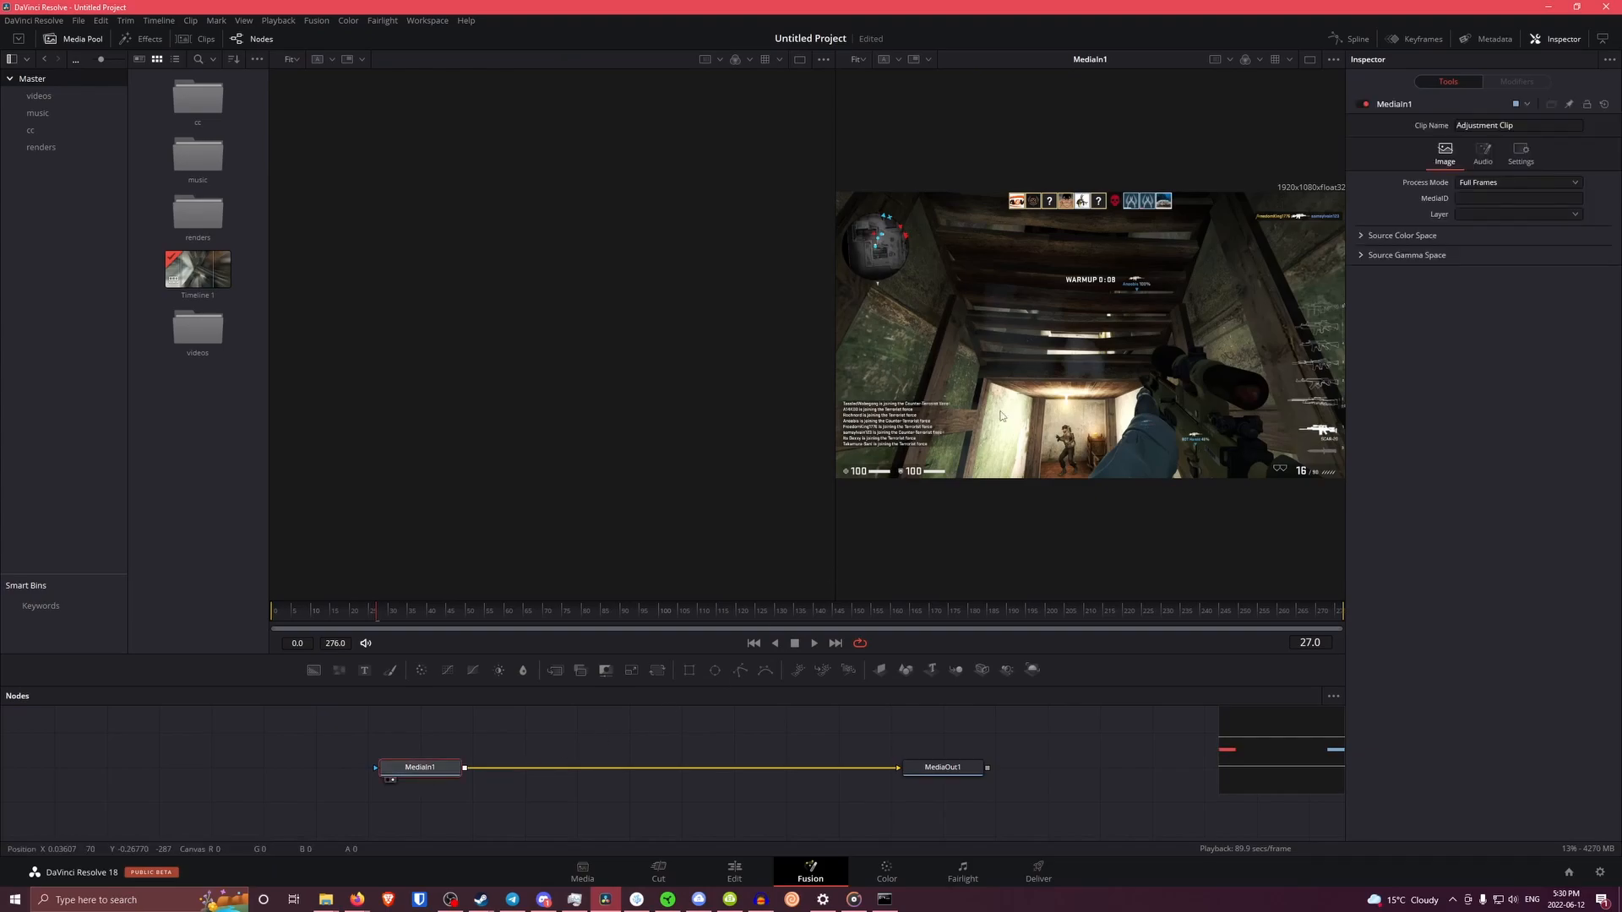
pyautogui.click(427, 775)
pyautogui.click(427, 774)
pyautogui.press('1')
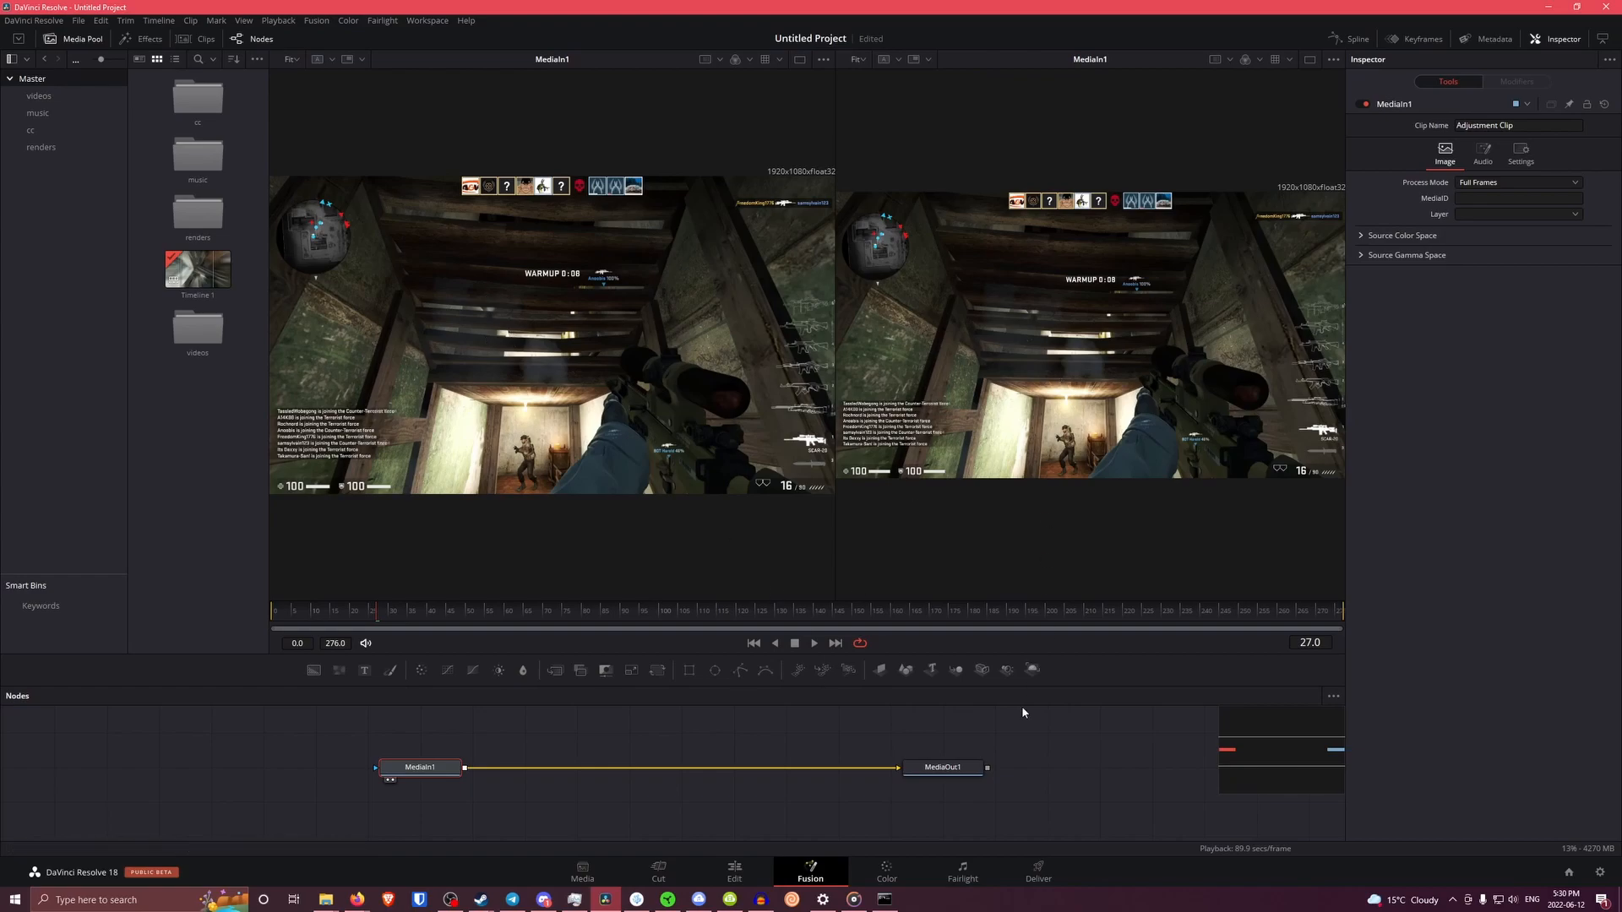
pyautogui.click(936, 767)
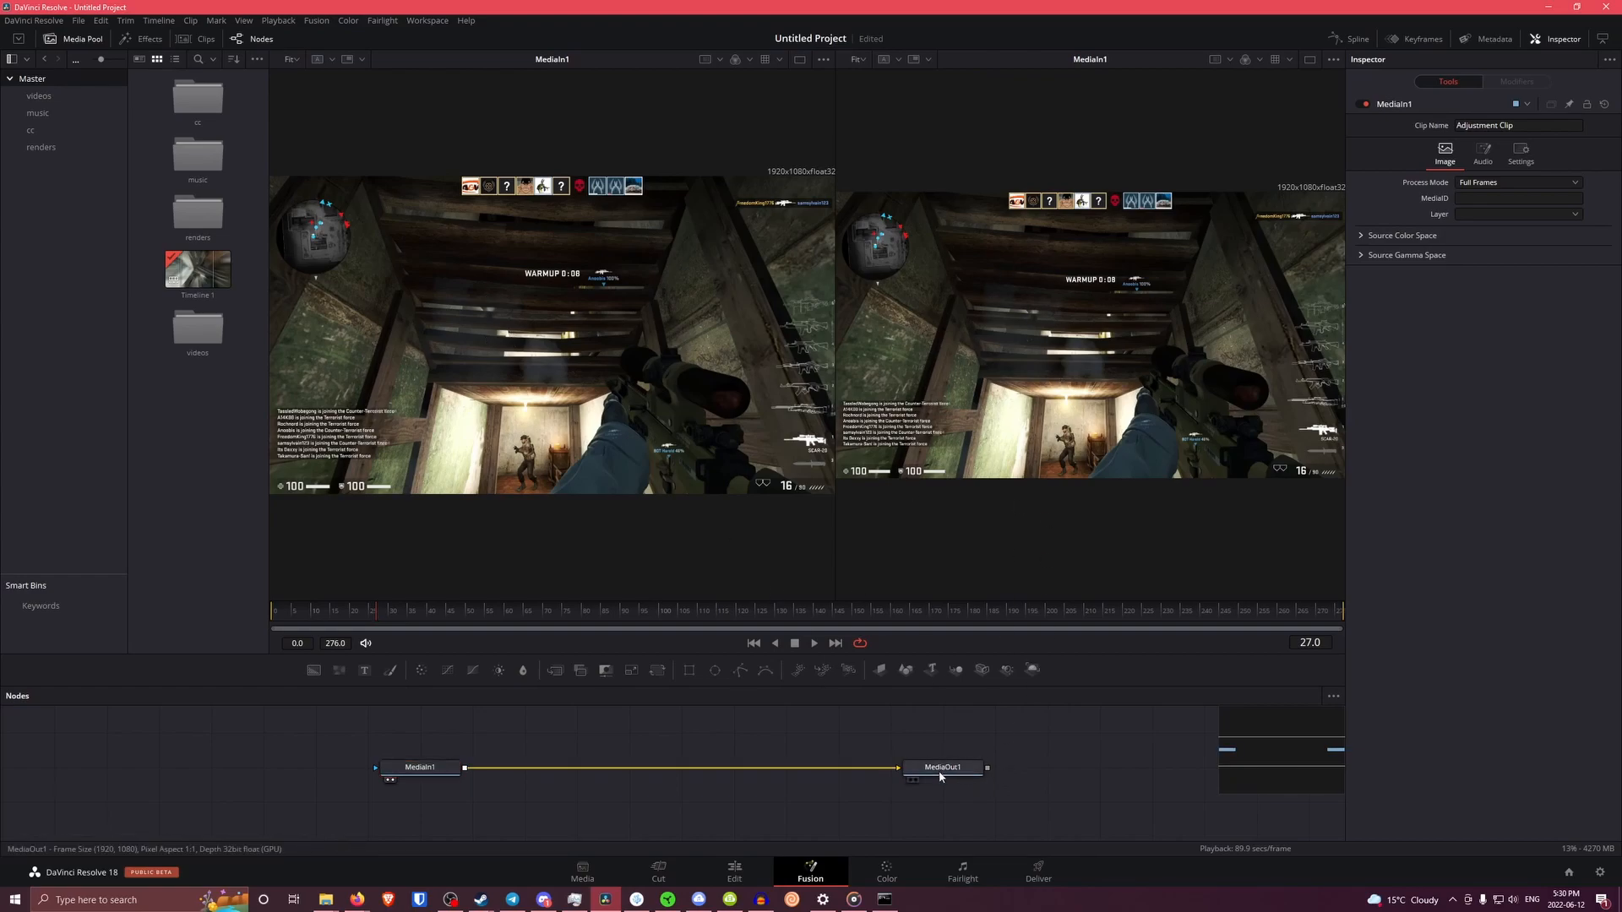
pyautogui.press('2')
# Merge a new Background node with MediaIn1, then delete both the Merge and Background nodes
pyautogui.click(413, 767)
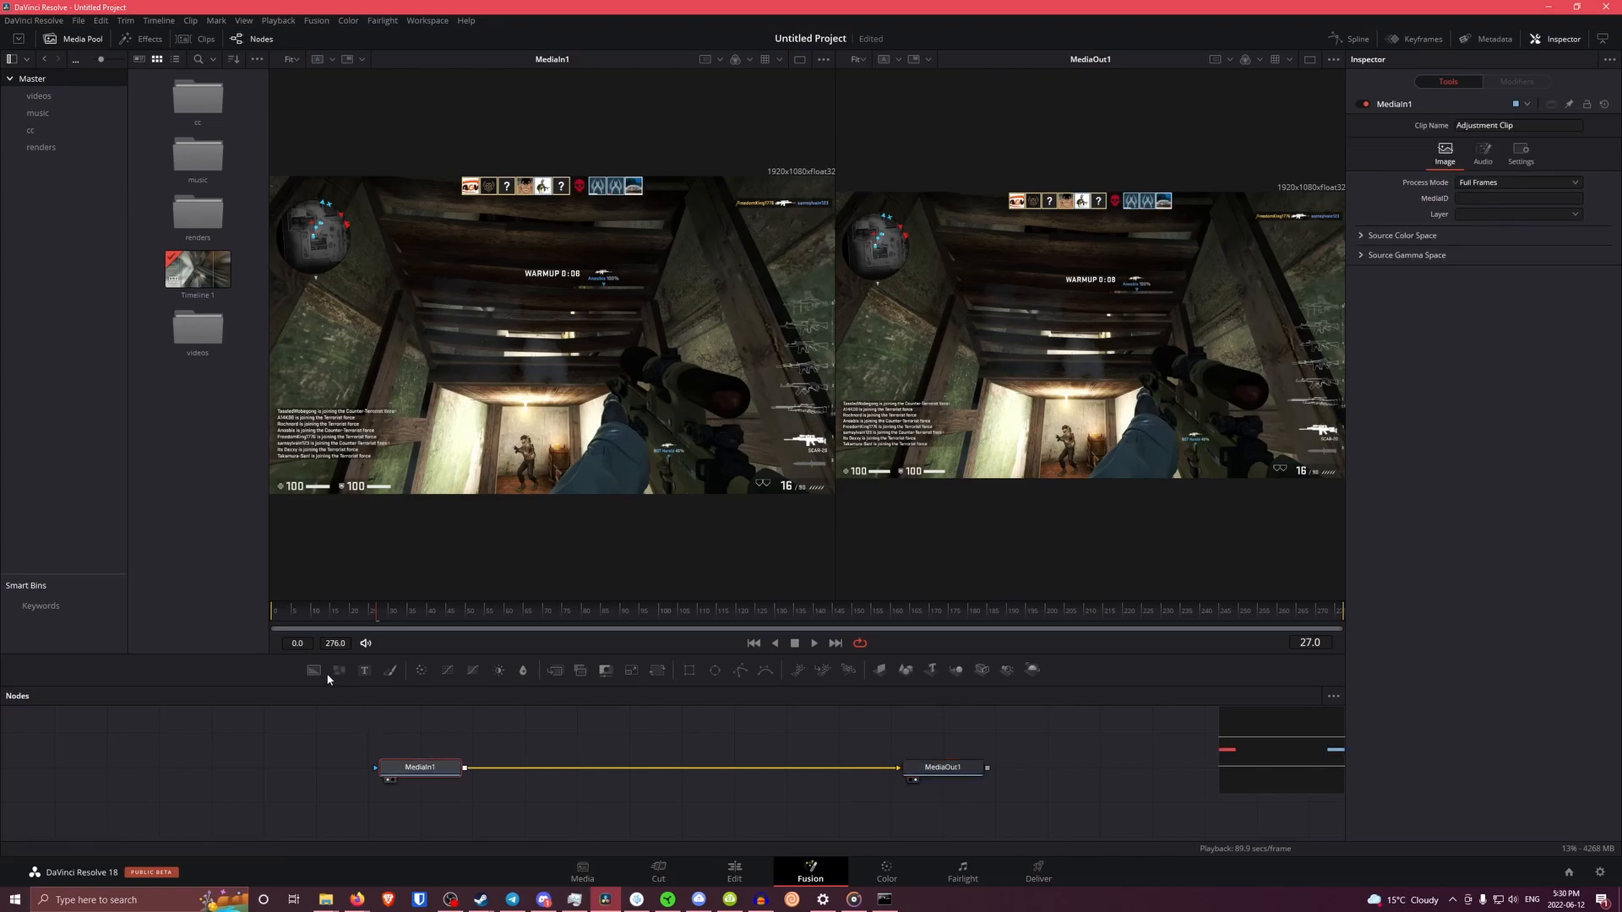
pyautogui.click(315, 670)
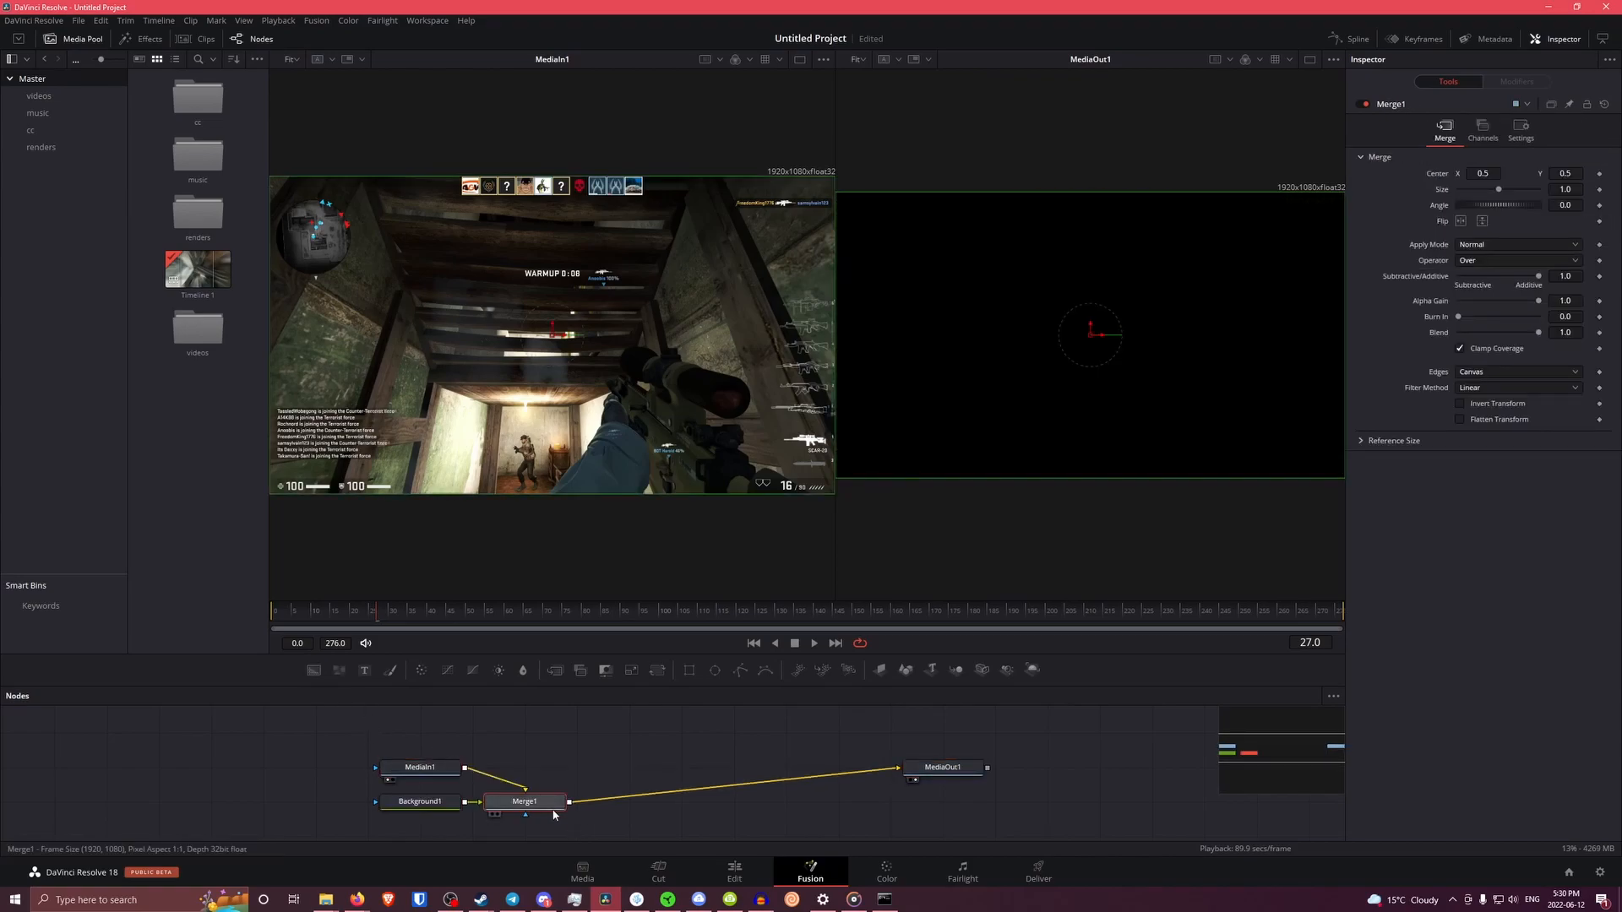
pyautogui.moveTo(518, 768); pyautogui.dragTo(448, 809)
pyautogui.click(426, 802)
pyautogui.press('Delete')
# Add an unconnected Fast Noise node, show it in the first viewer and place it just above and before MediaIn1
pyautogui.moveTo(342, 676); pyautogui.dragTo(537, 740)
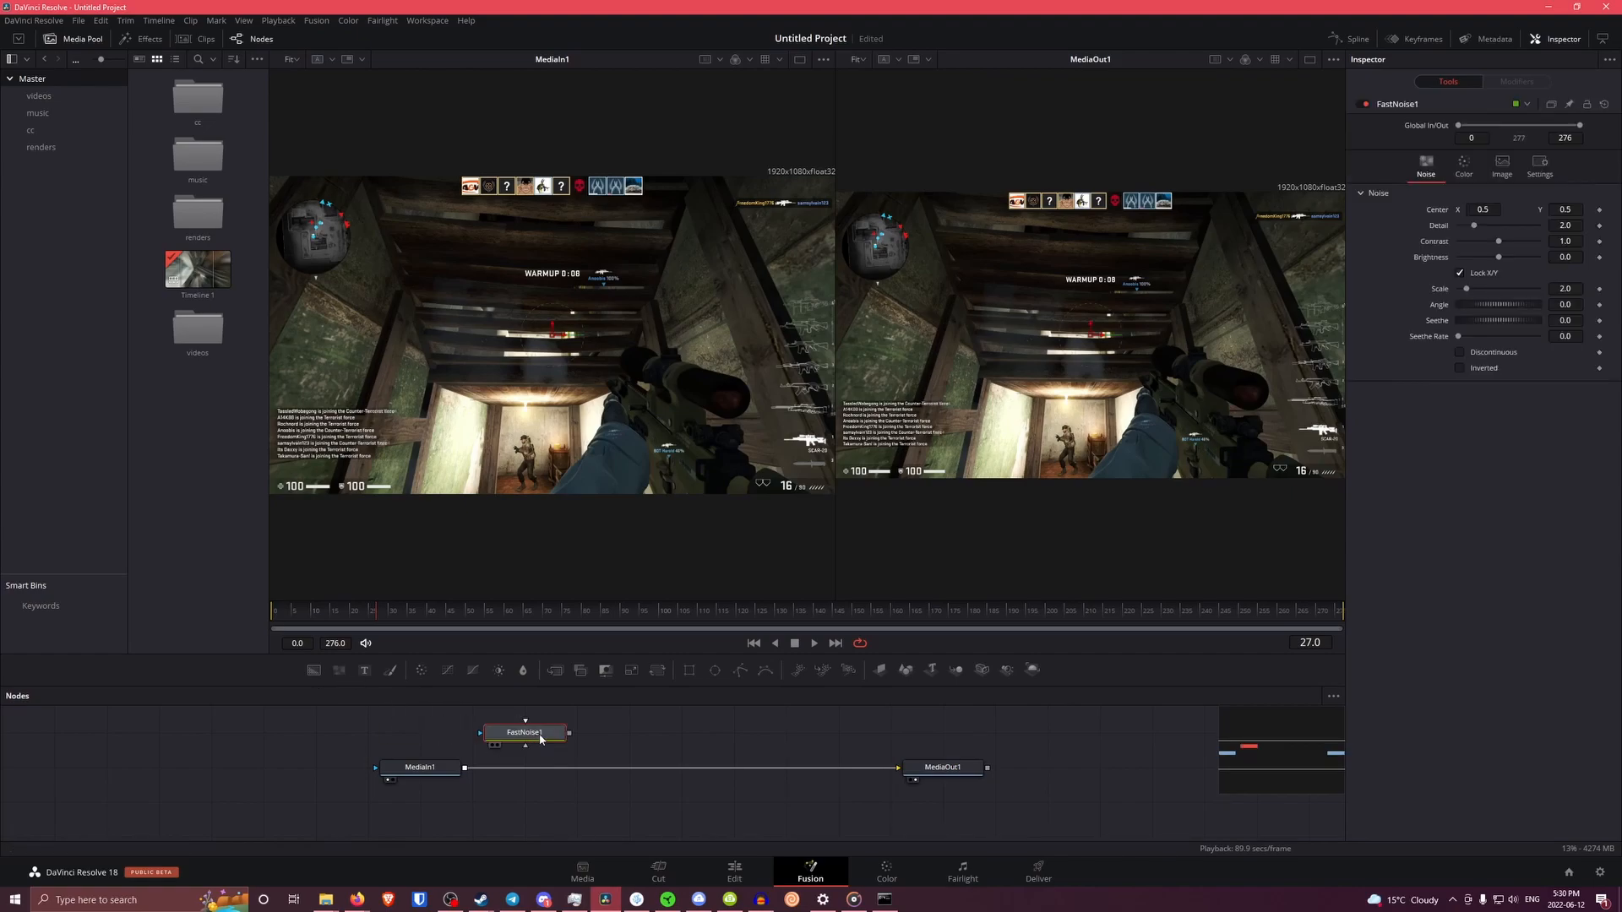
pyautogui.press('1')
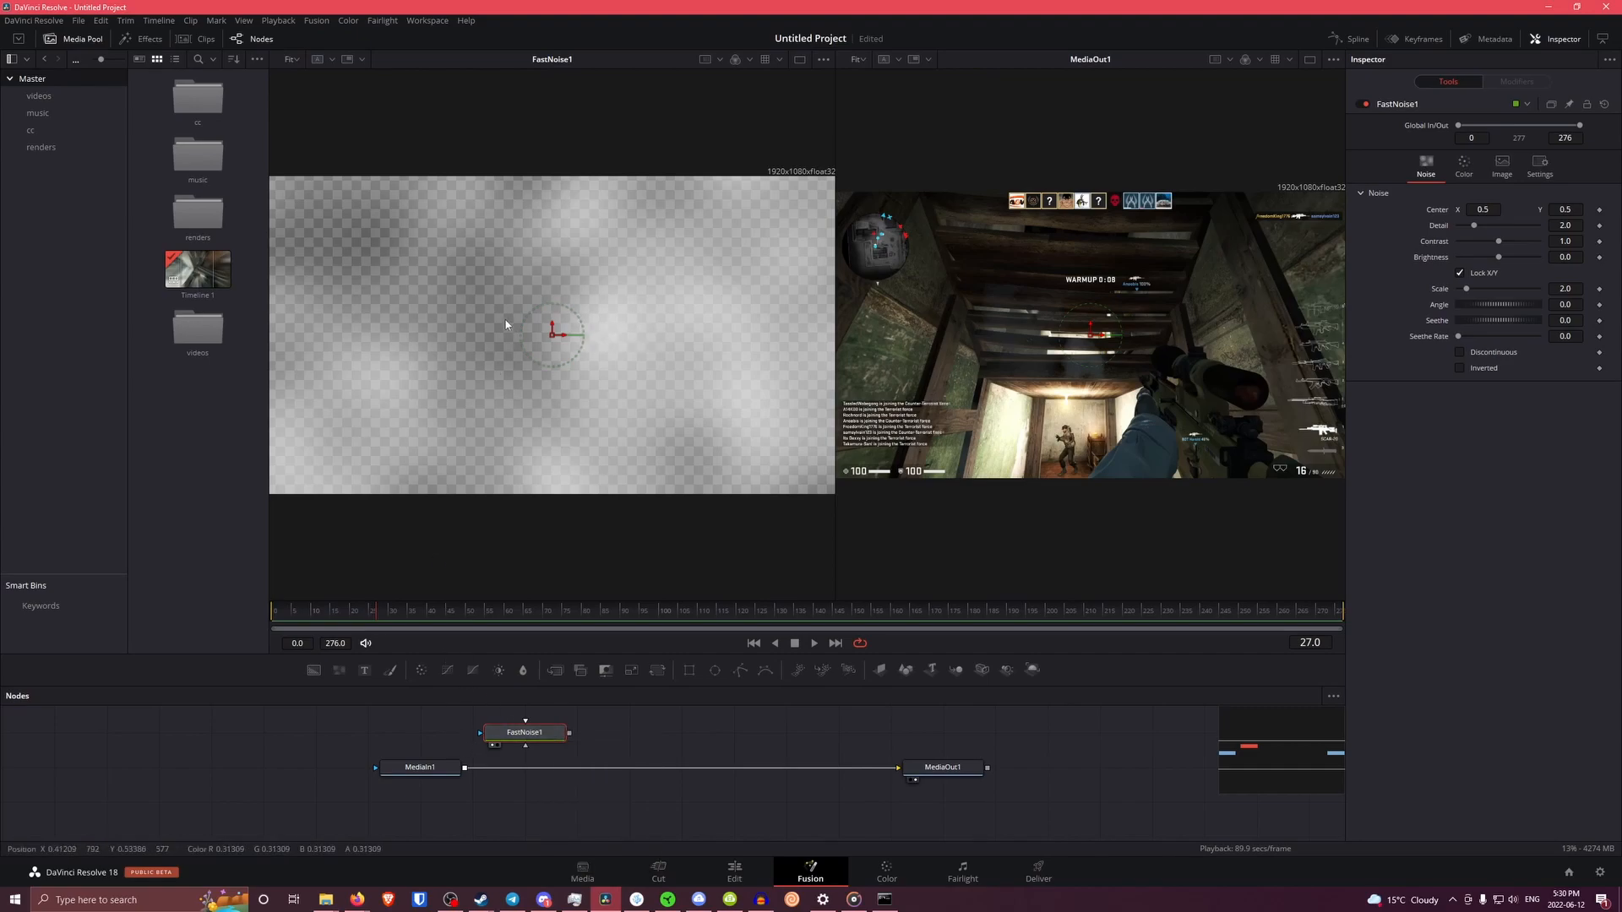
pyautogui.moveTo(554, 732); pyautogui.dragTo(303, 735)
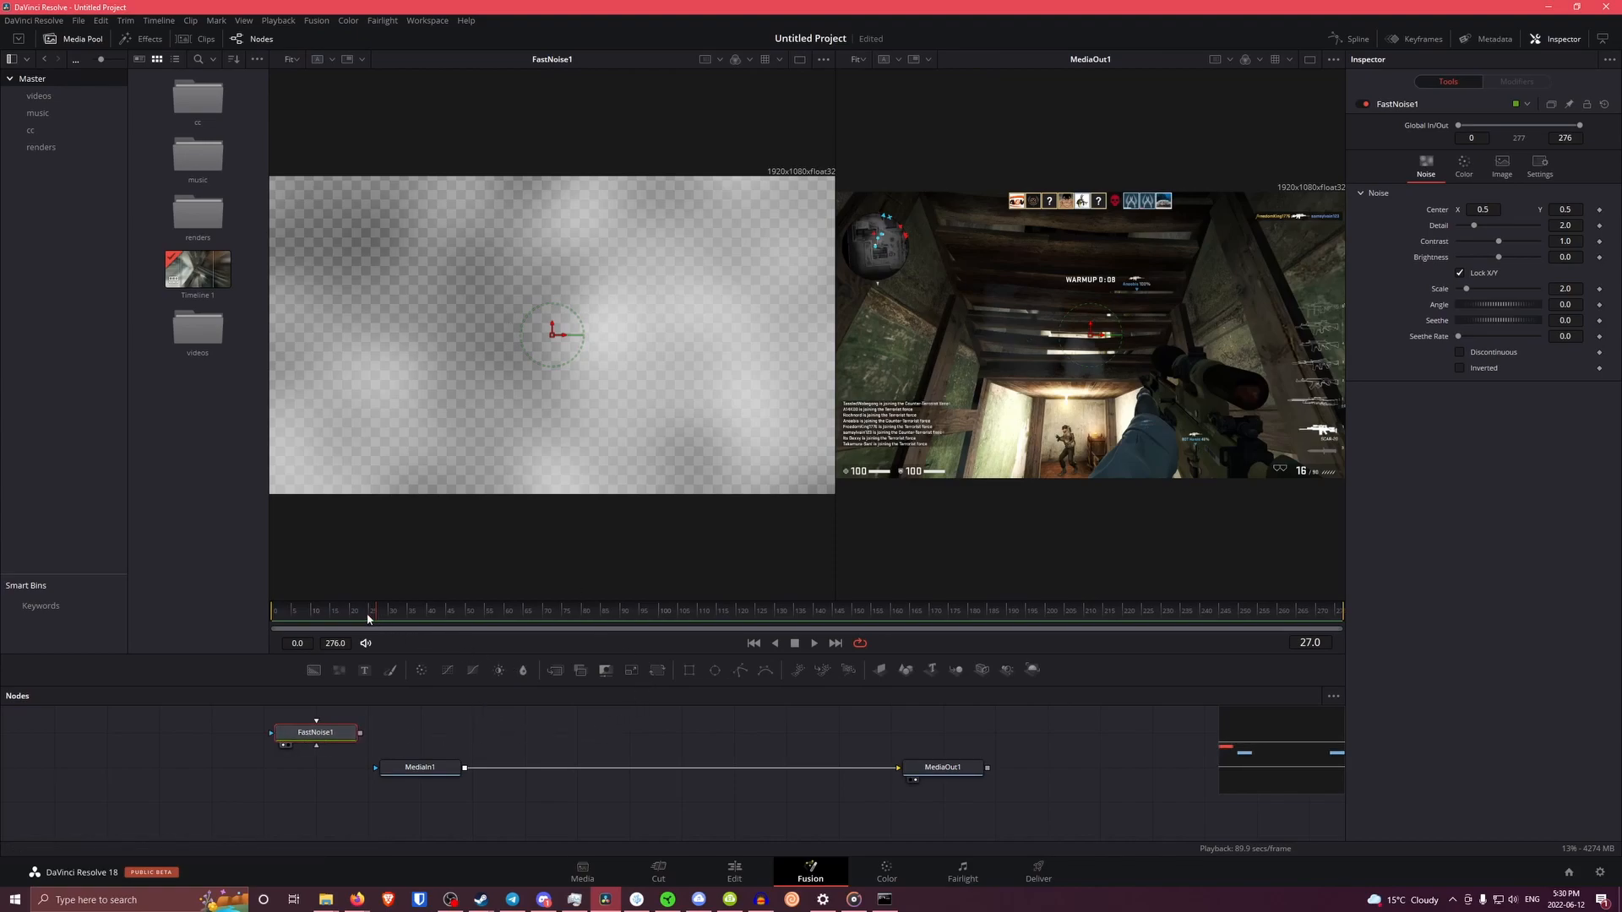
# Delete the Fast Noise node and show MediaIn1 in the first viewer at frame 0
pyautogui.press('1')
pyautogui.click(414, 767)
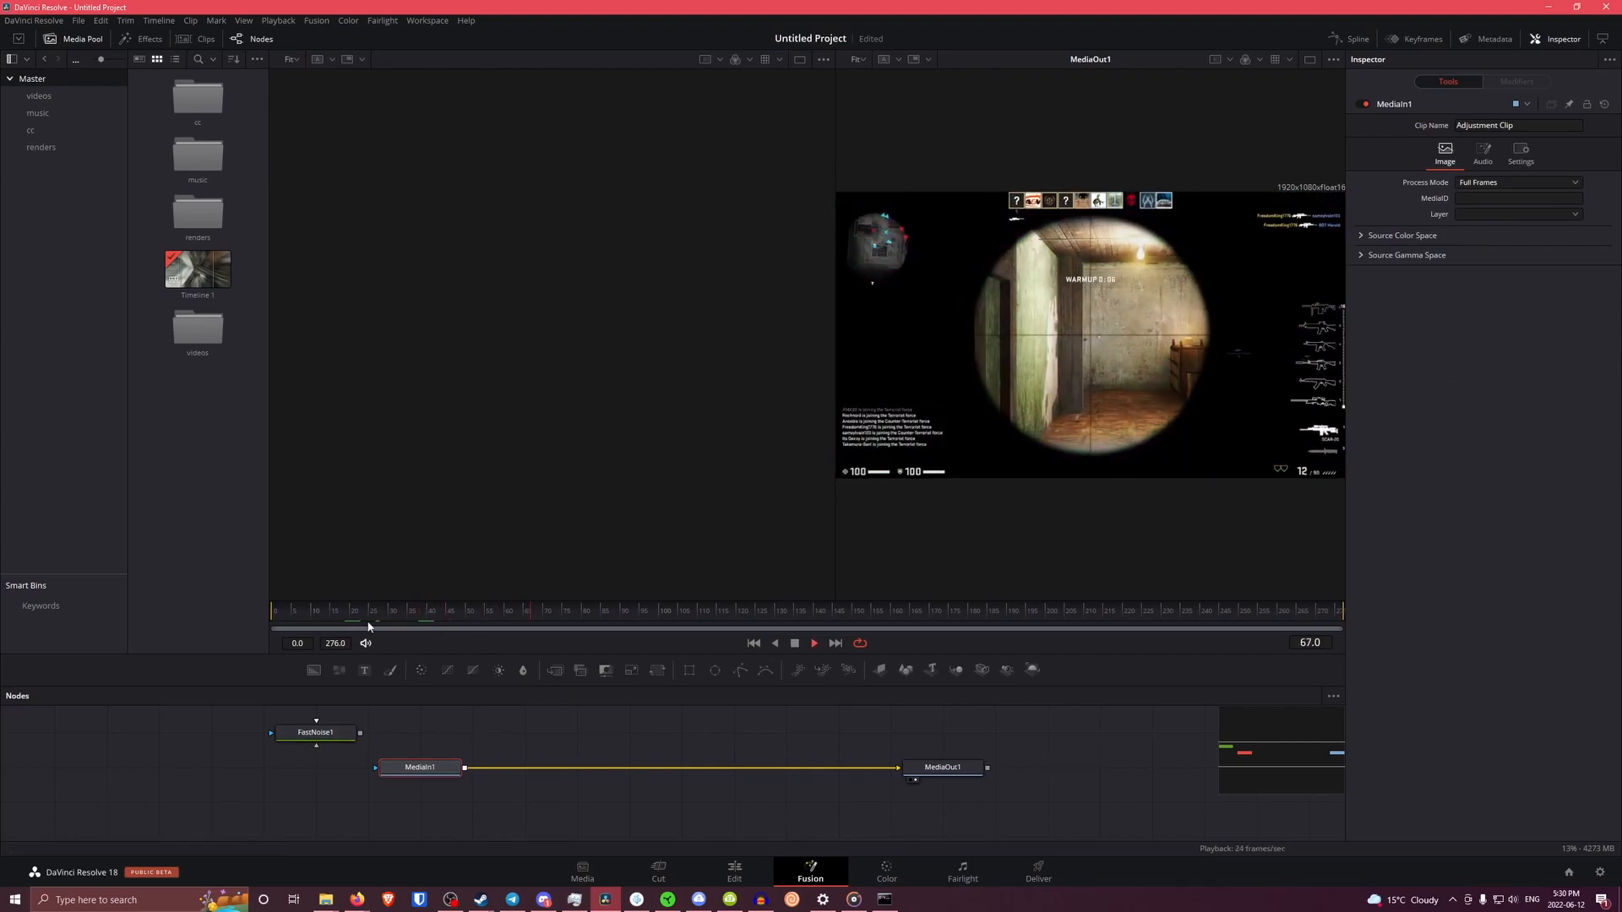
pyautogui.click(317, 735)
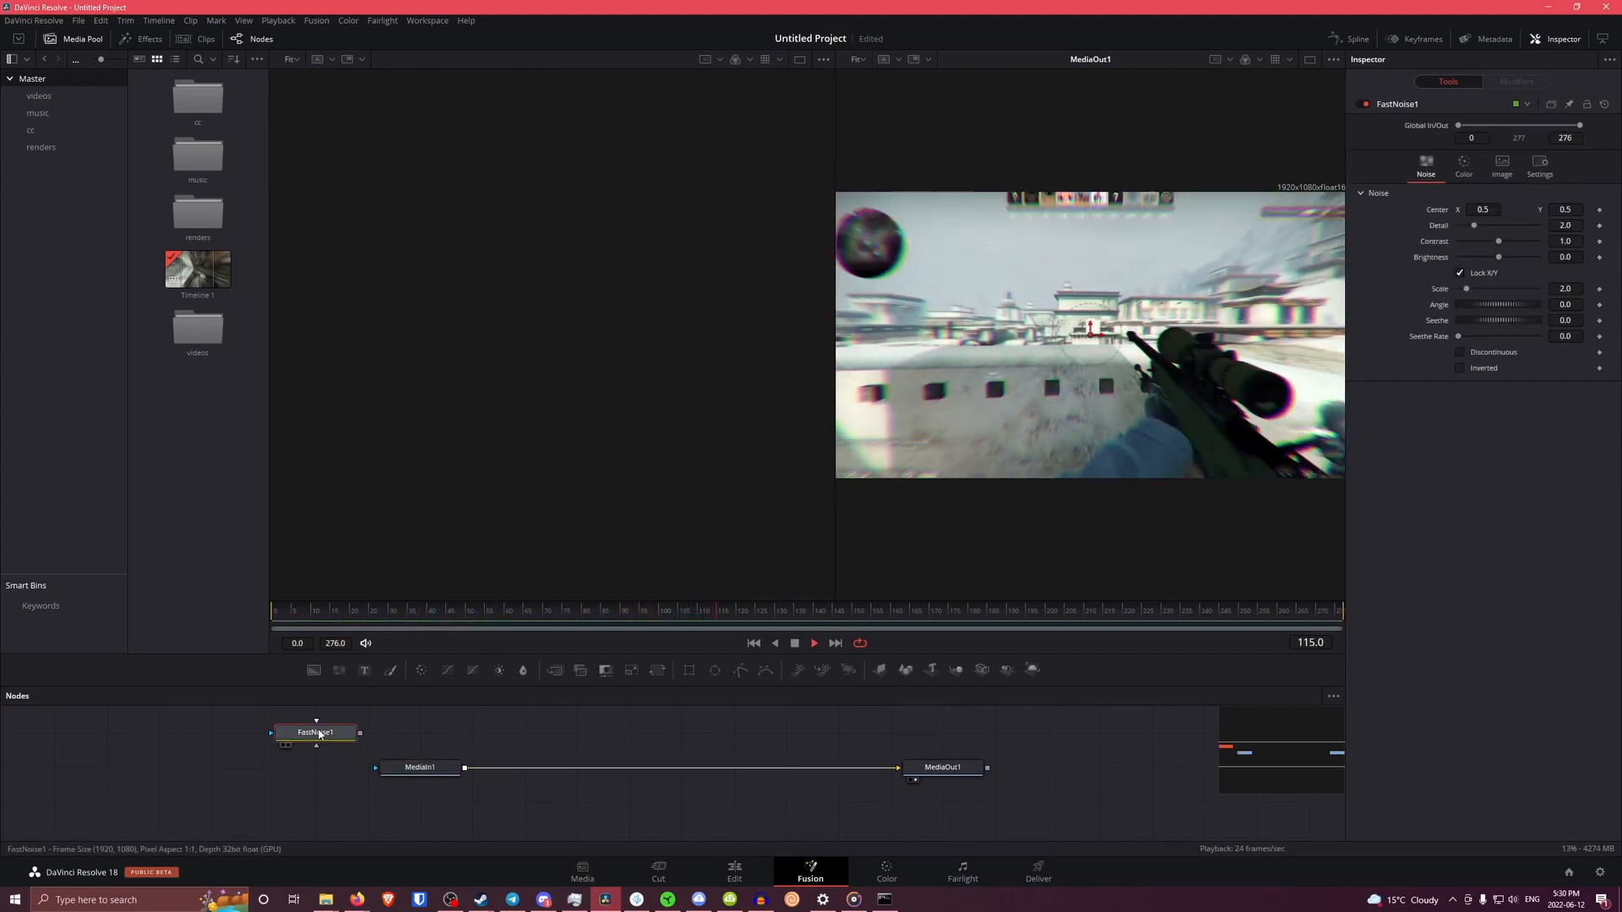
pyautogui.press('Delete')
pyautogui.moveTo(315, 615); pyautogui.dragTo(258, 612)
pyautogui.click(452, 766)
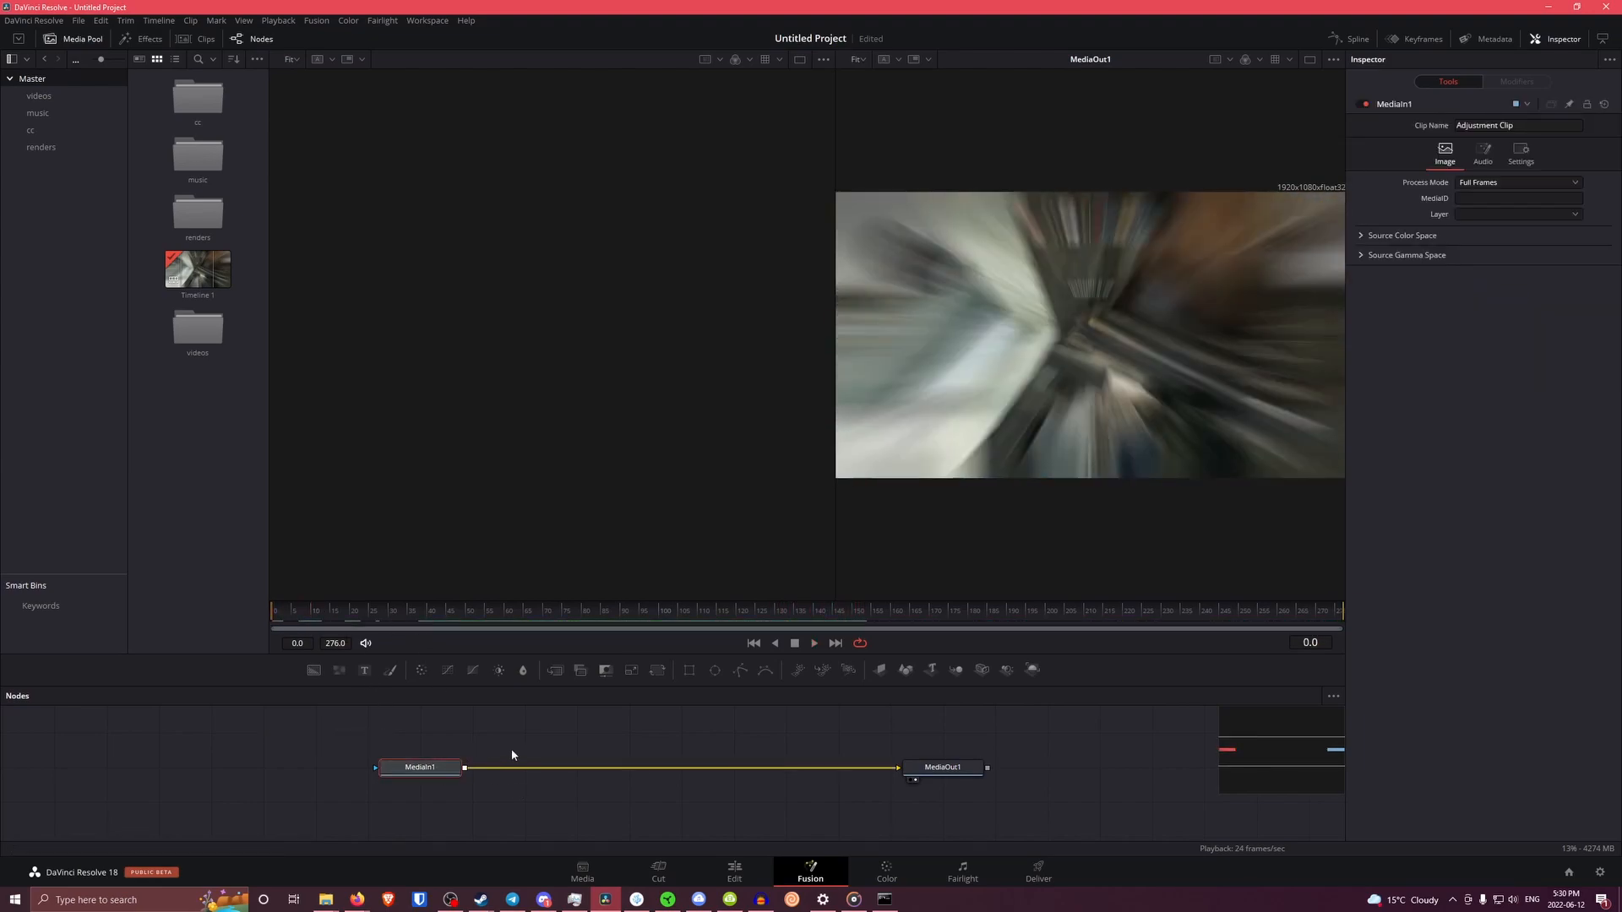
pyautogui.press('1')
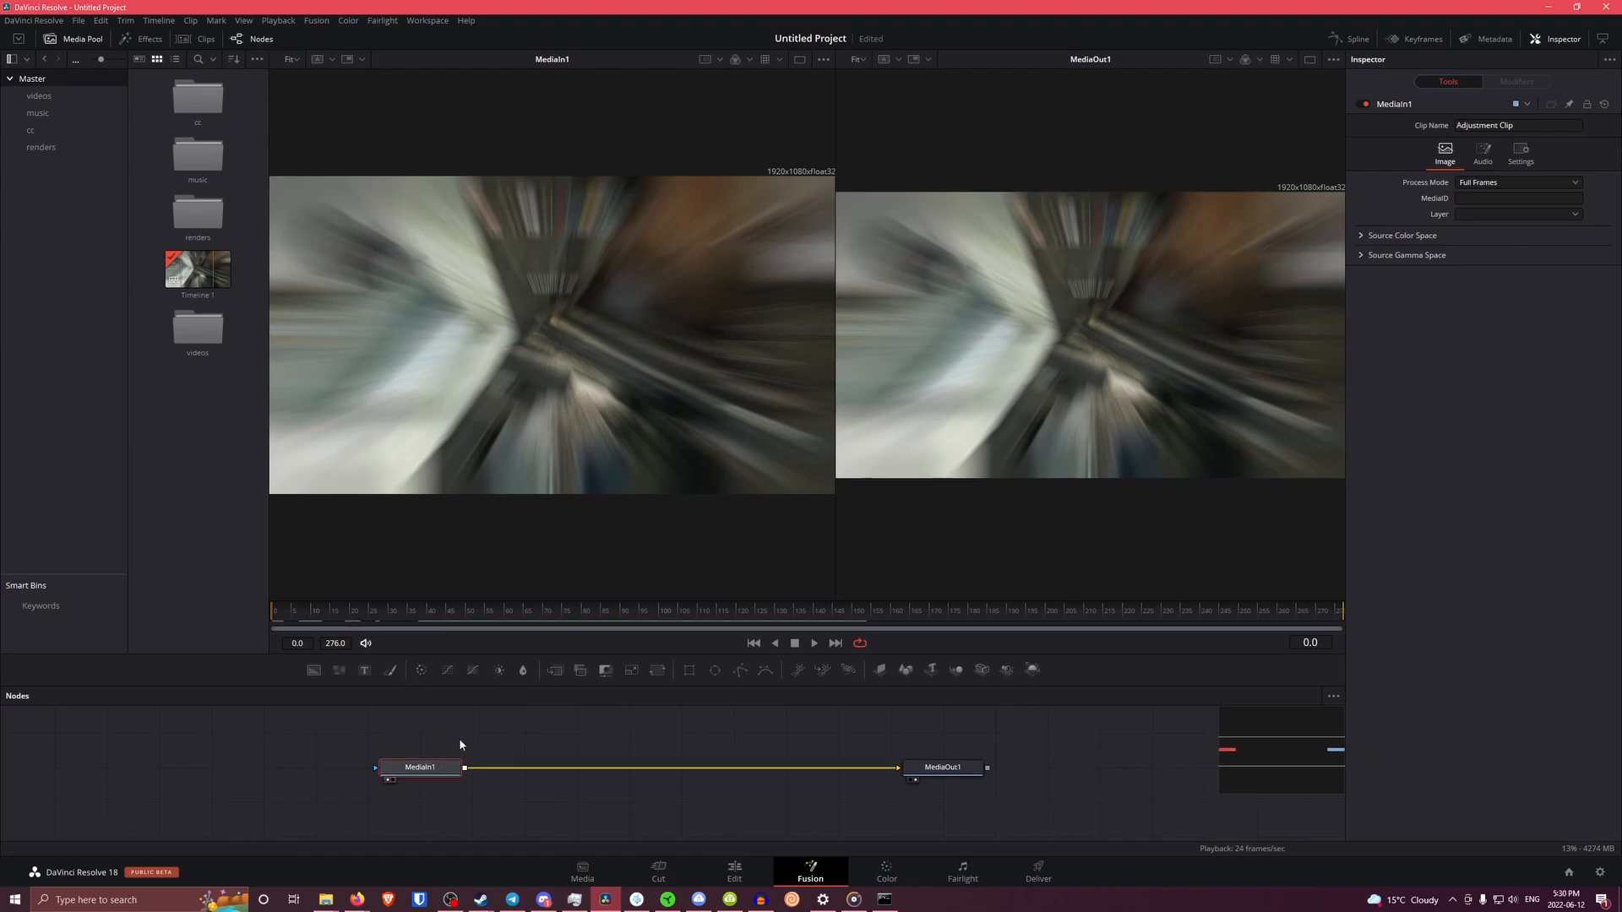
pyautogui.hotkey('shift', 'space')
pyautogui.write('colo')
pyautogui.press('BackSpace')
pyautogui.press('BackSpace')
pyautogui.press('BackSpace')
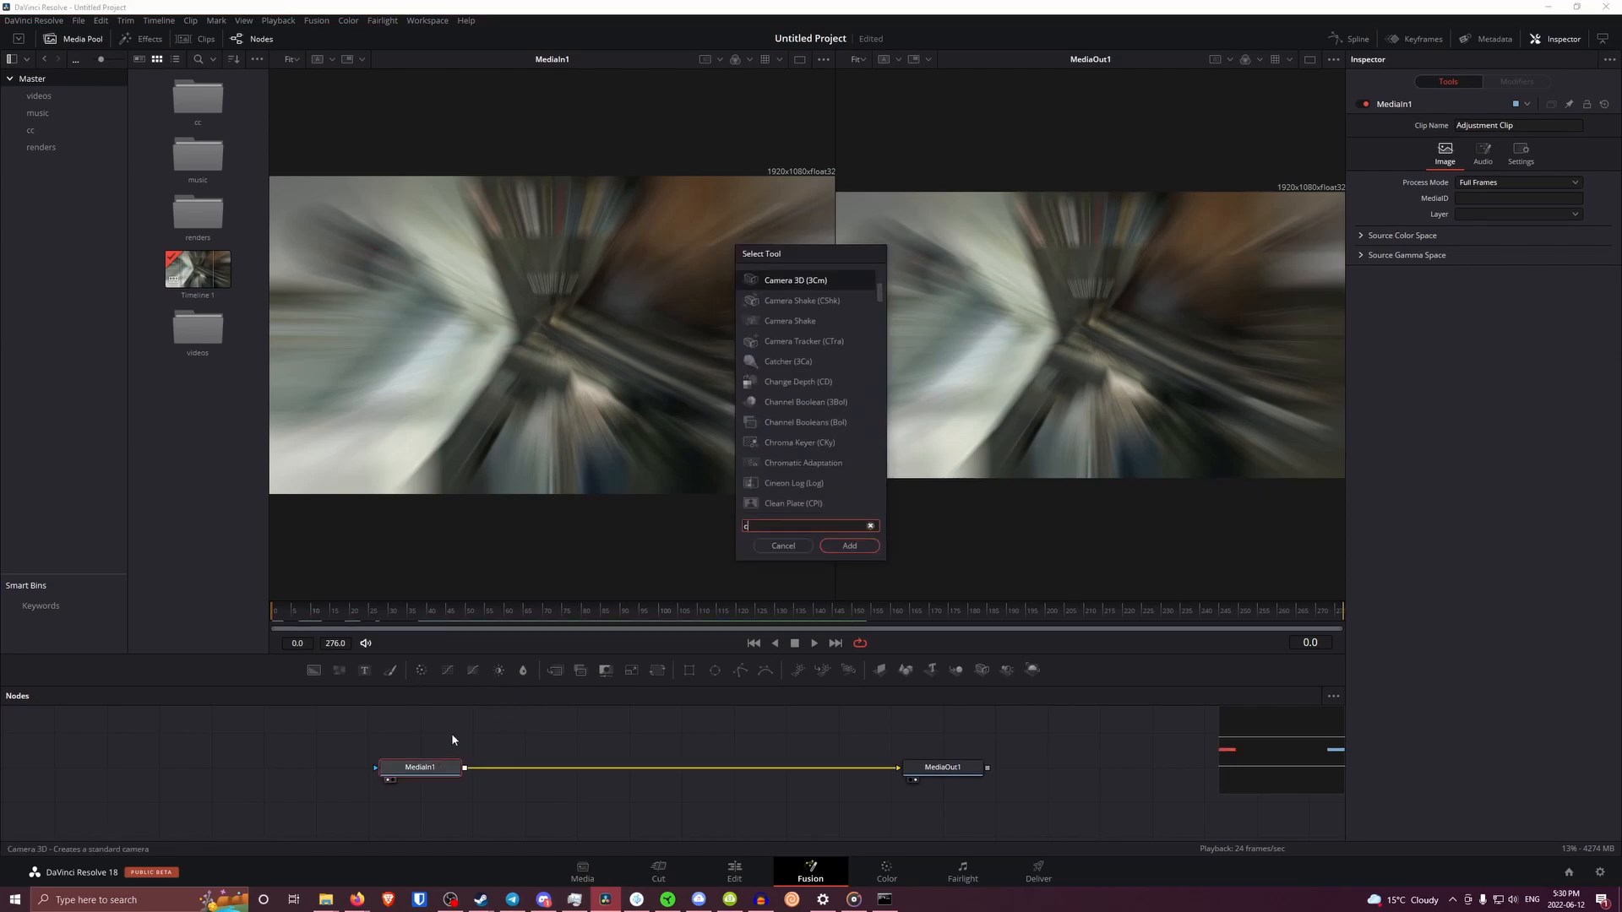
pyautogui.click(782, 546)
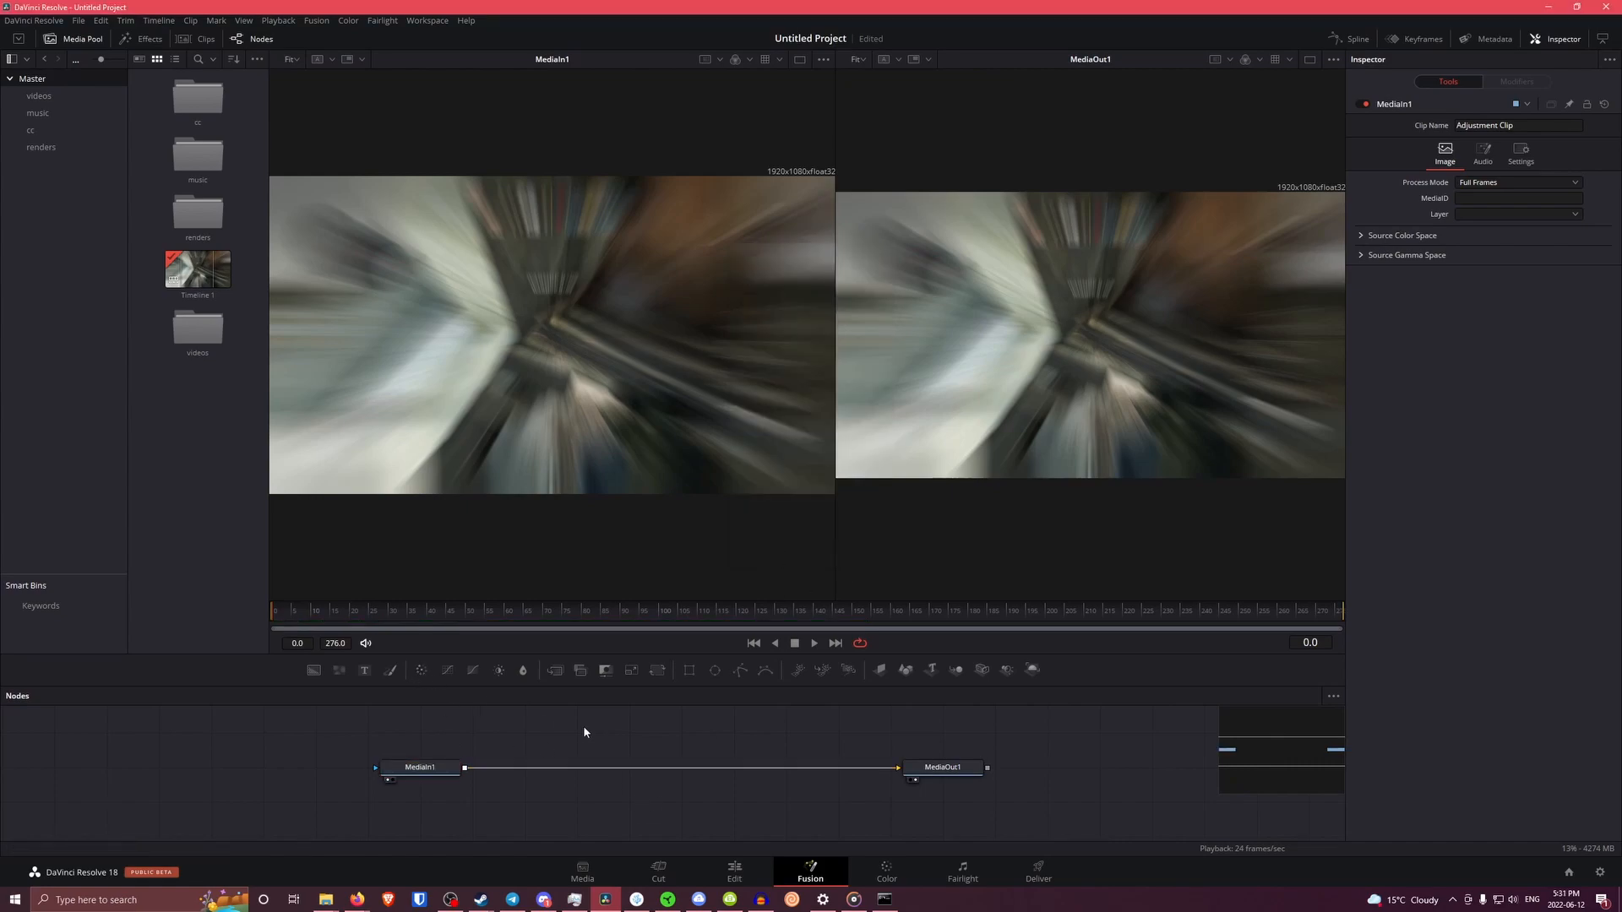
# Add a Color Corrector node and insert it on the connection between MediaIn1 and MediaOut1
pyautogui.hotkey('shift', 'space')
pyautogui.write('c')
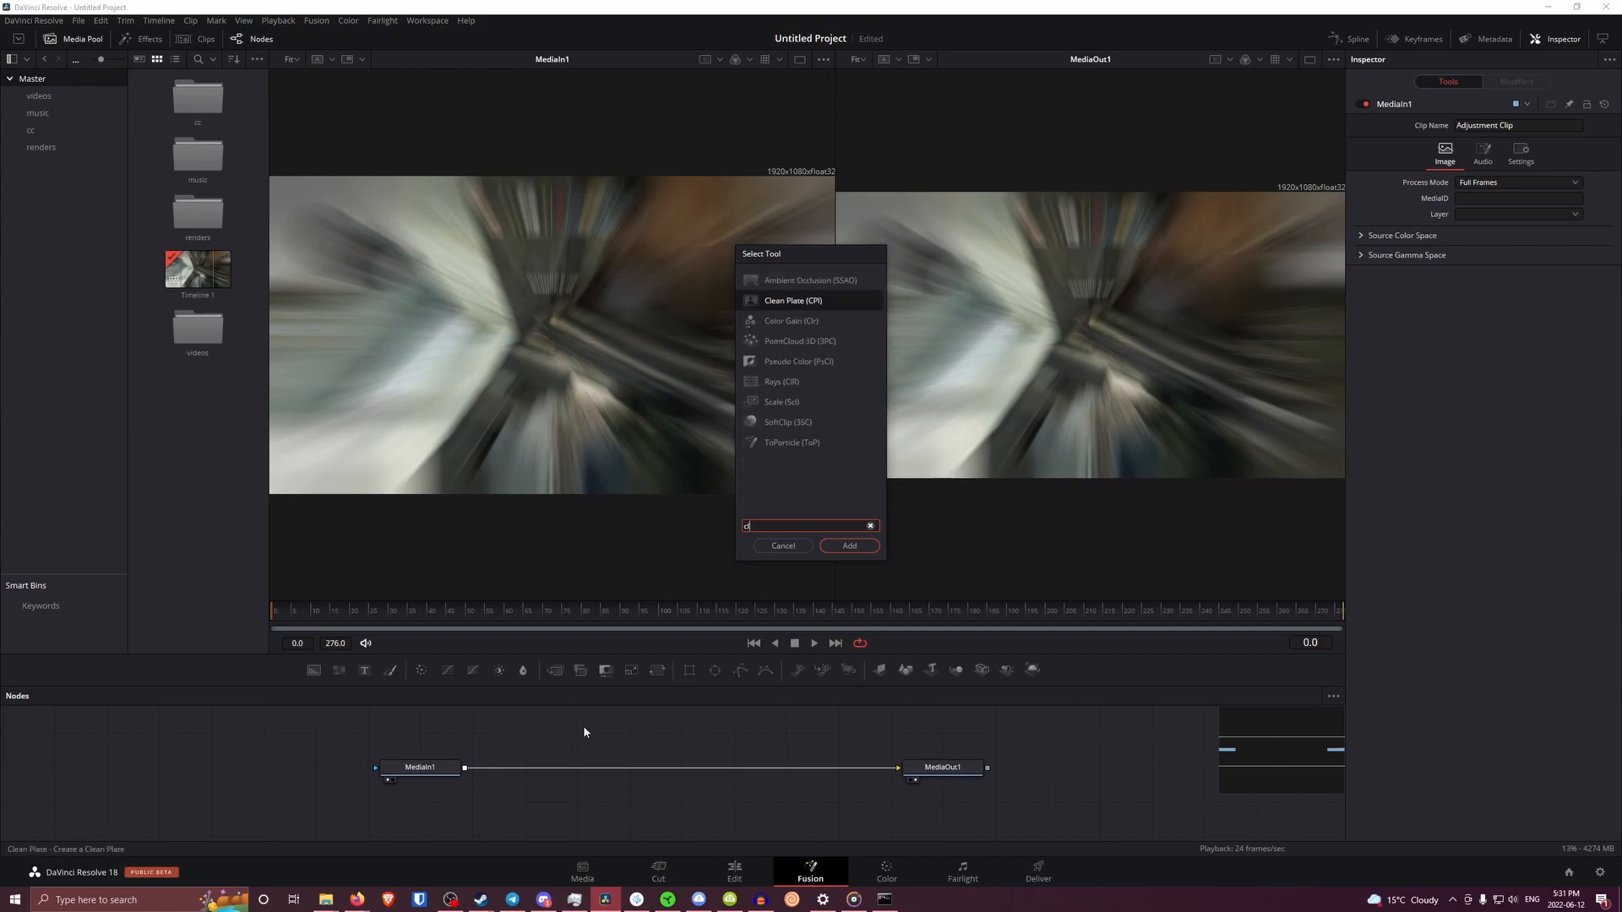
pyautogui.write('olor')
pyautogui.press('Return')
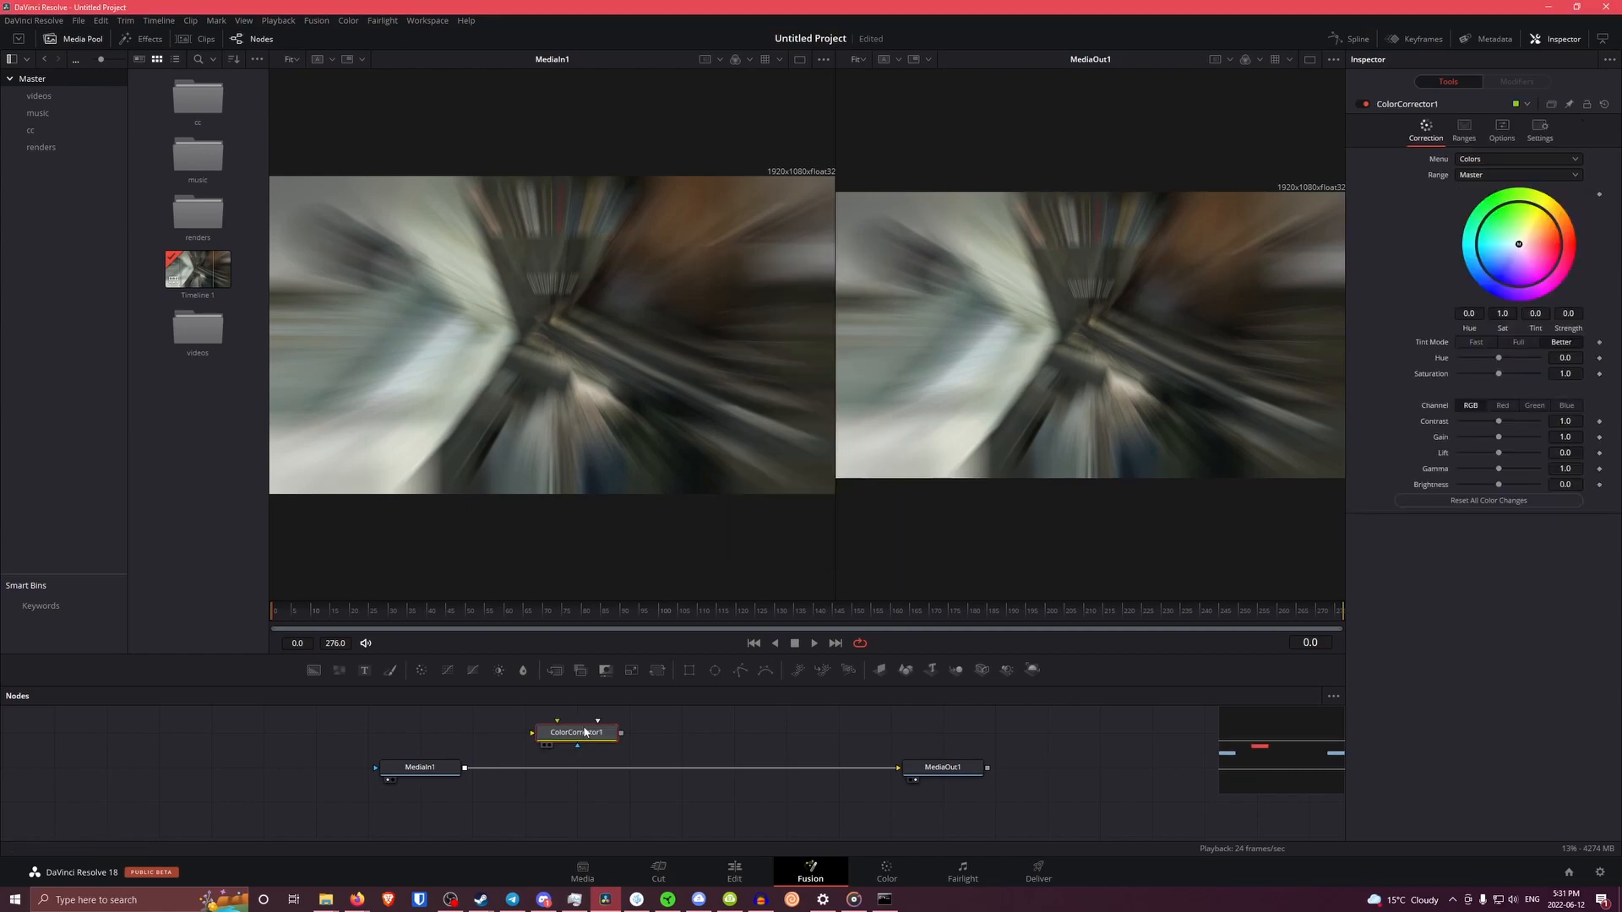
pyautogui.moveTo(590, 737)
pyautogui.mouseDown()
pyautogui.moveTo(630, 732)
pyautogui.moveTo(564, 780)
pyautogui.mouseUp()
pyautogui.click(606, 732)
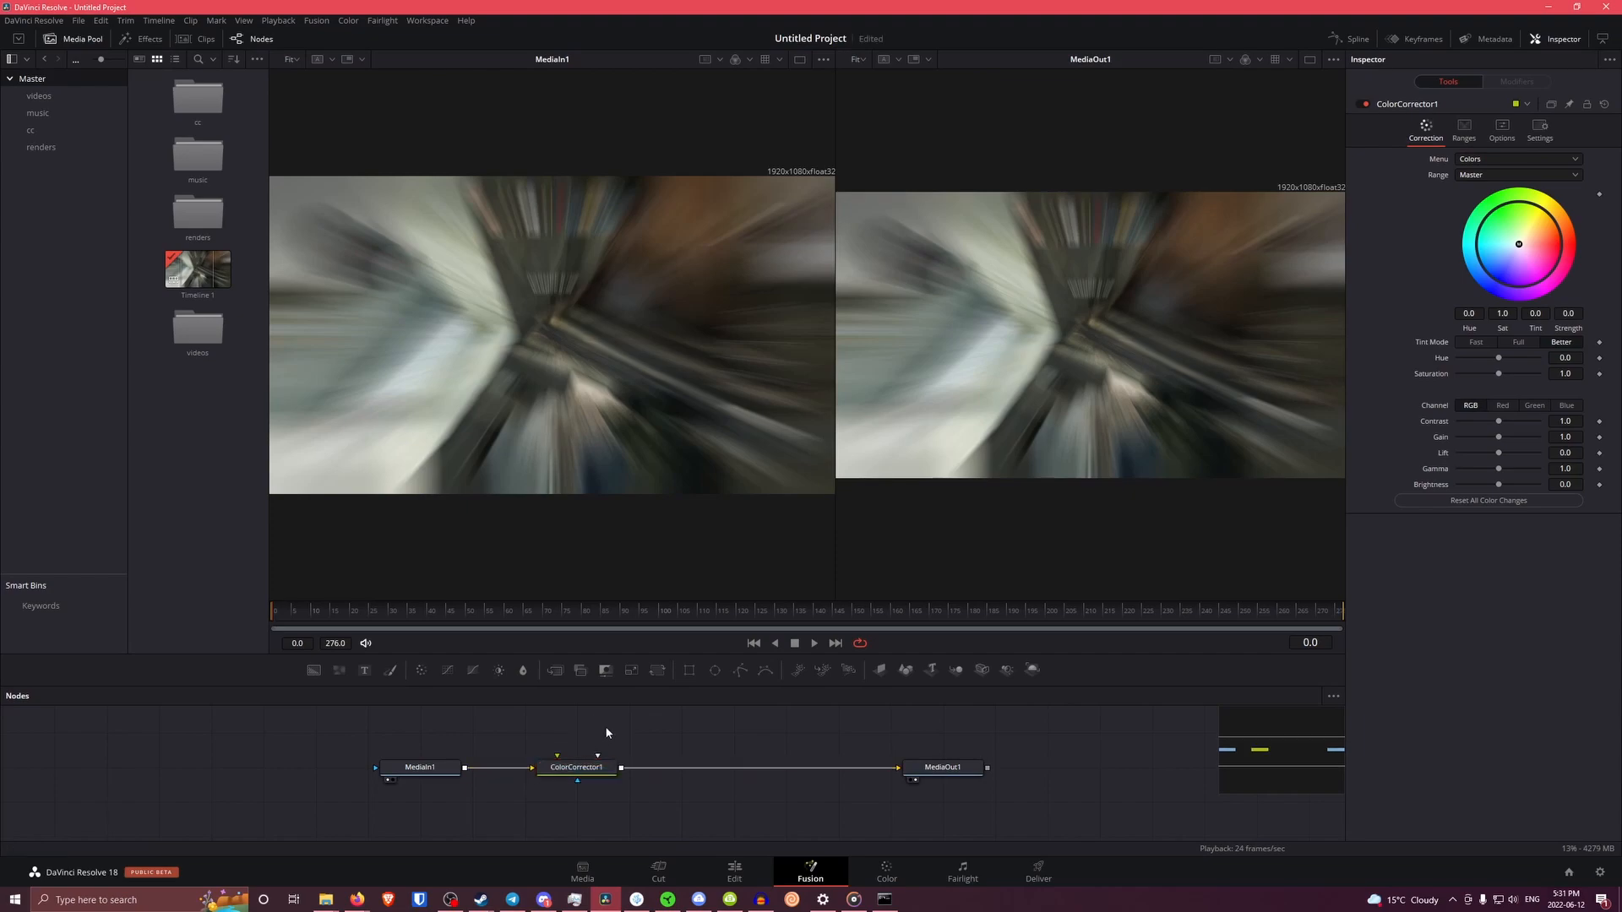
pyautogui.click(583, 767)
pyautogui.click(849, 734)
pyautogui.click(589, 770)
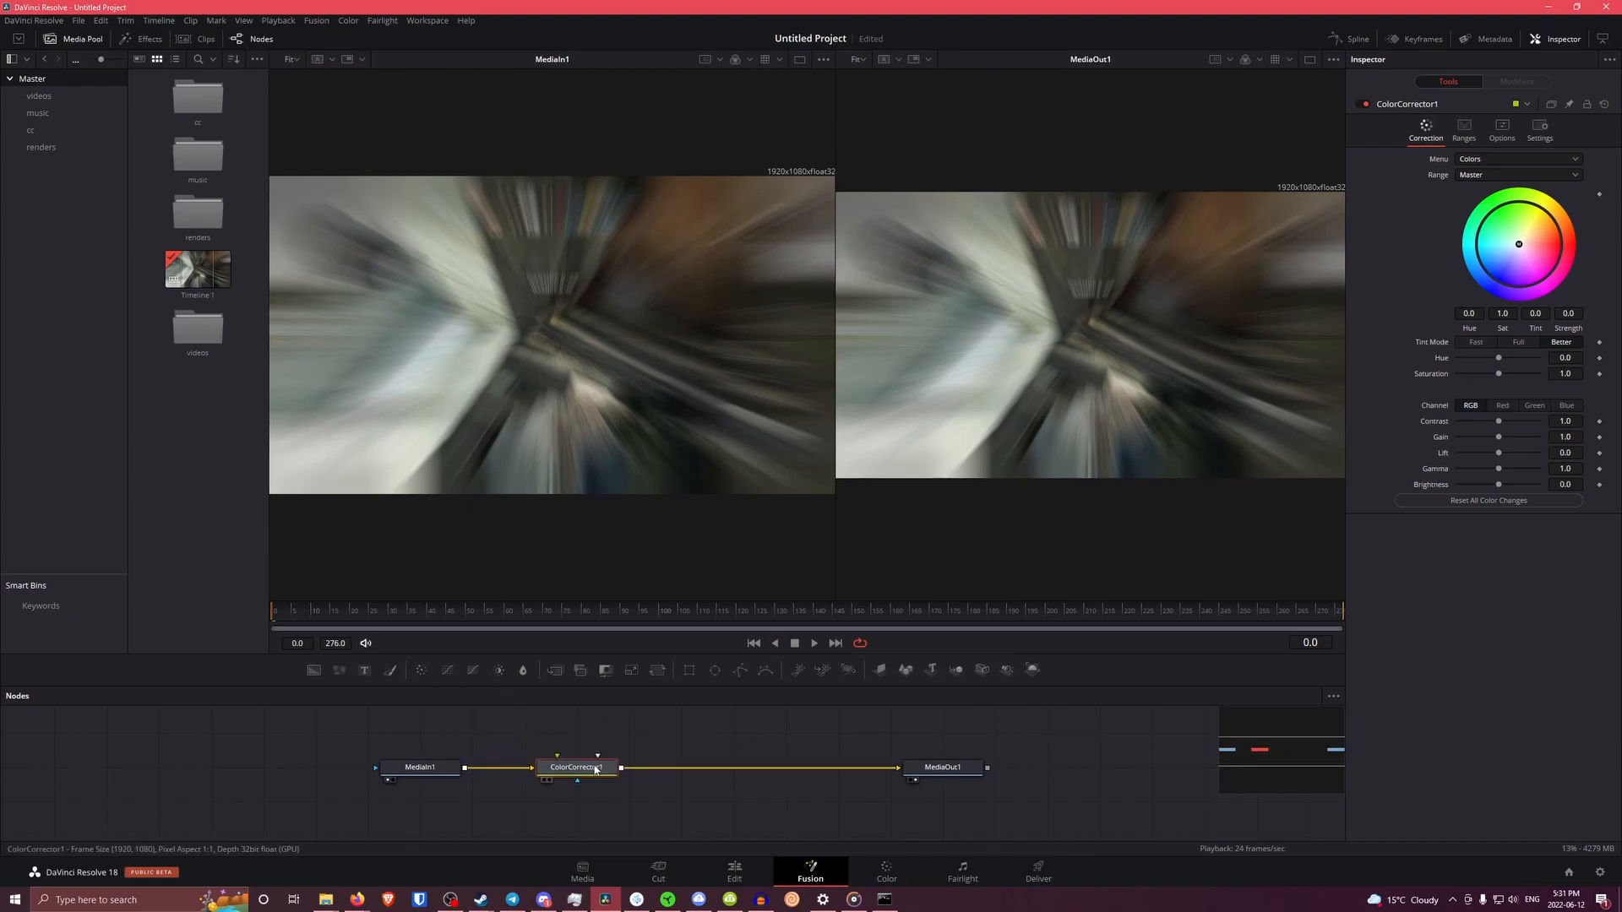
pyautogui.click(571, 722)
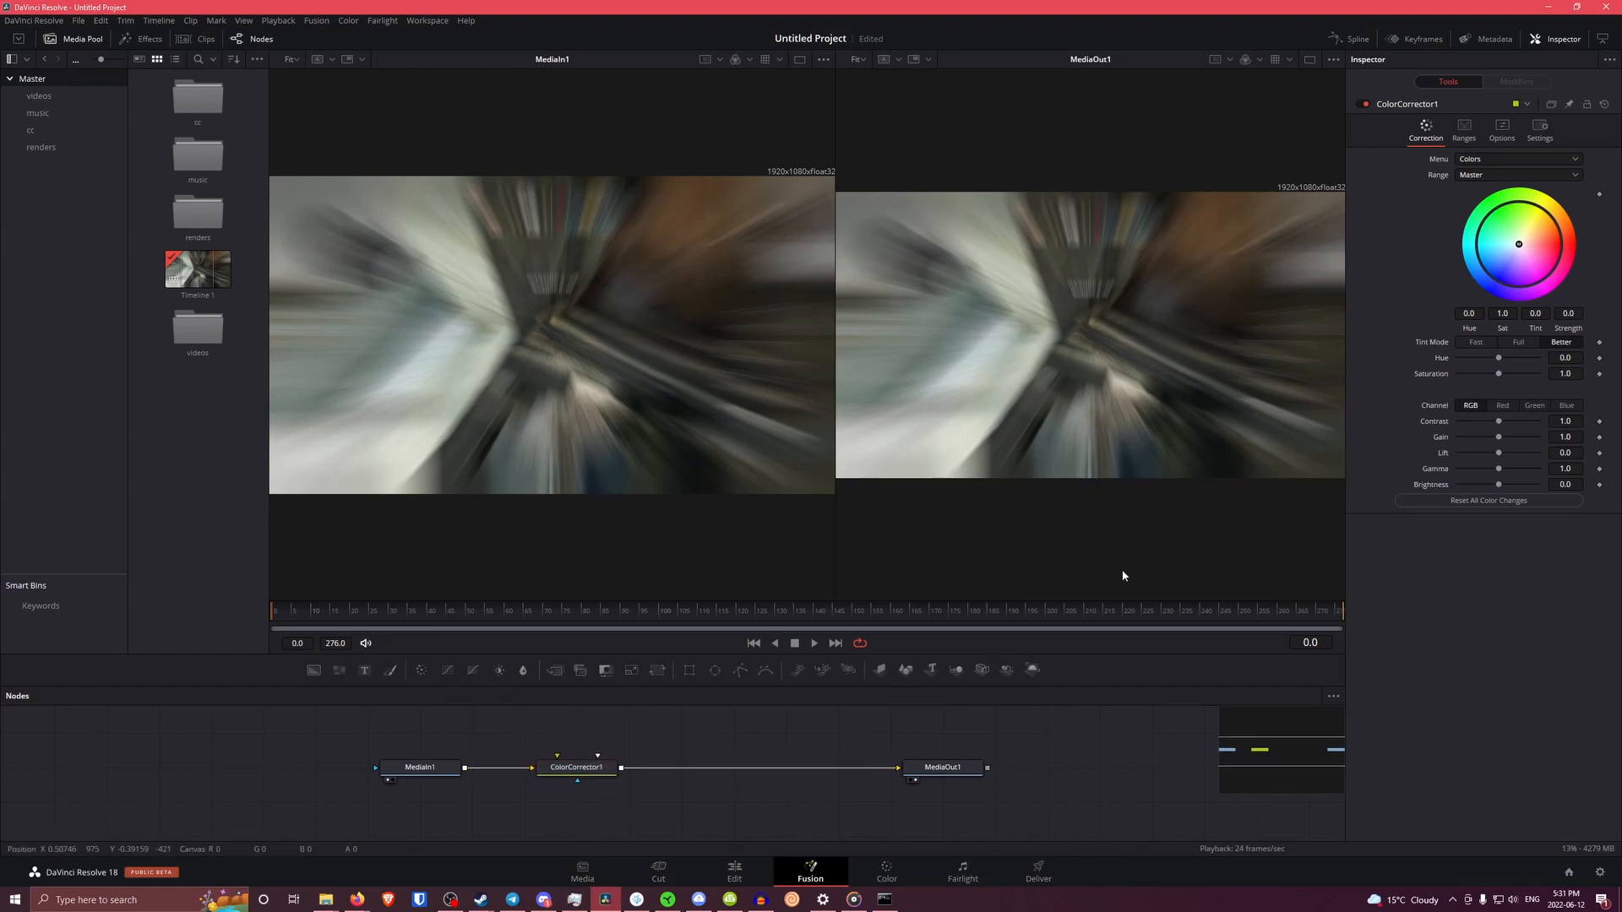
pyautogui.moveTo(942, 730); pyautogui.dragTo(400, 758)
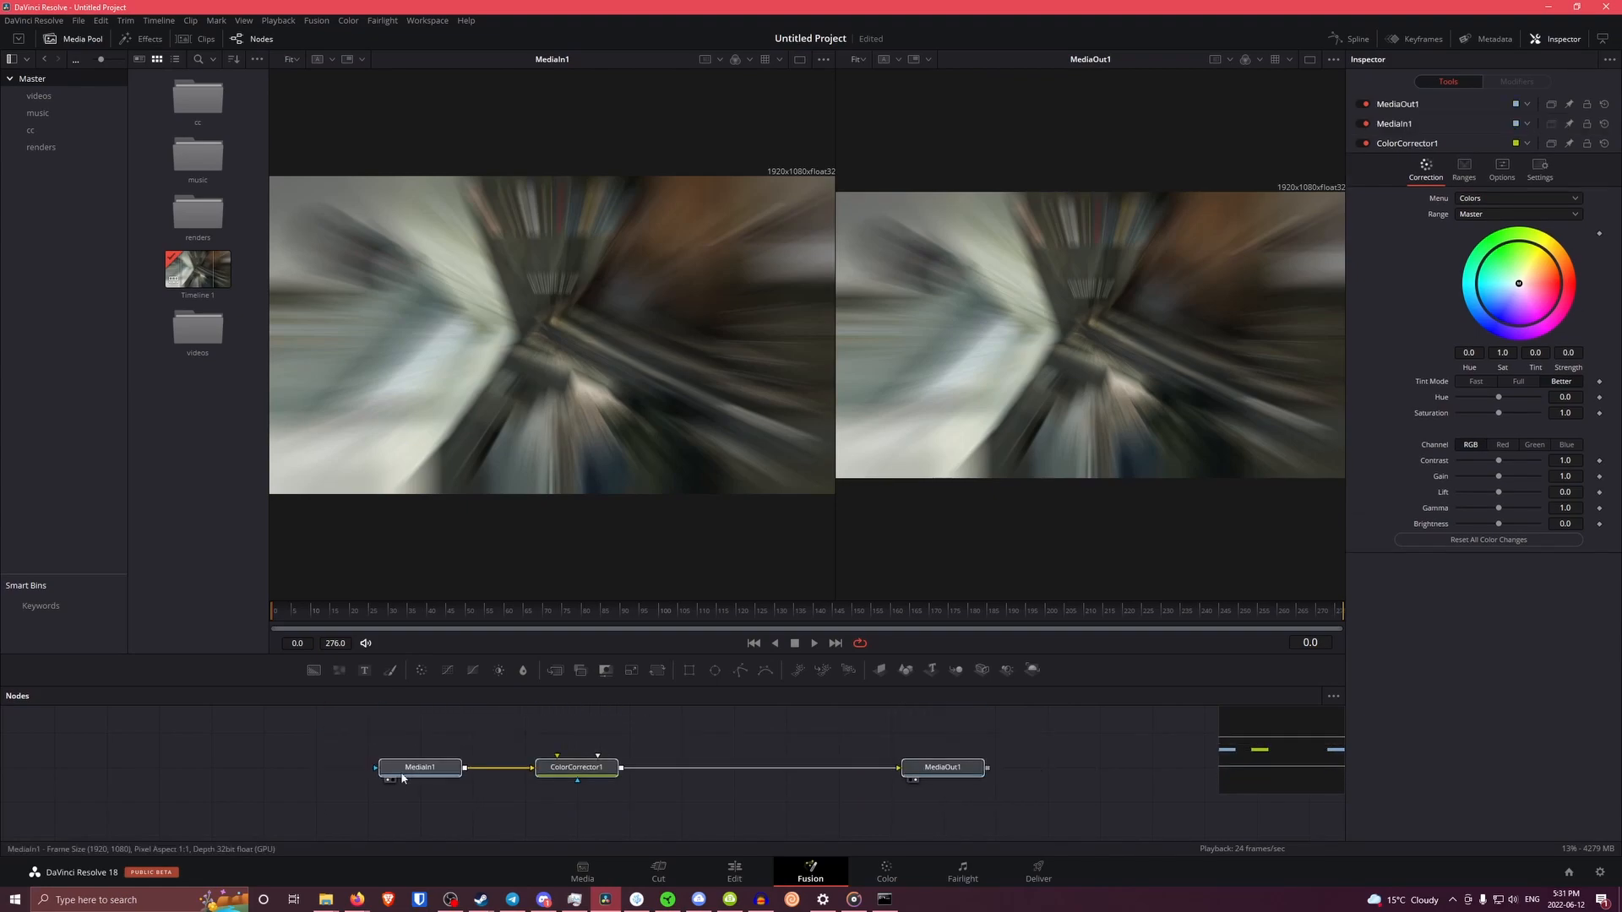
pyautogui.click(420, 767)
pyautogui.click(474, 787)
# Inspect the node graph's Arrange Tools options, including to Grid, to Connected and Auto Arrange
pyautogui.rightClick(970, 733)
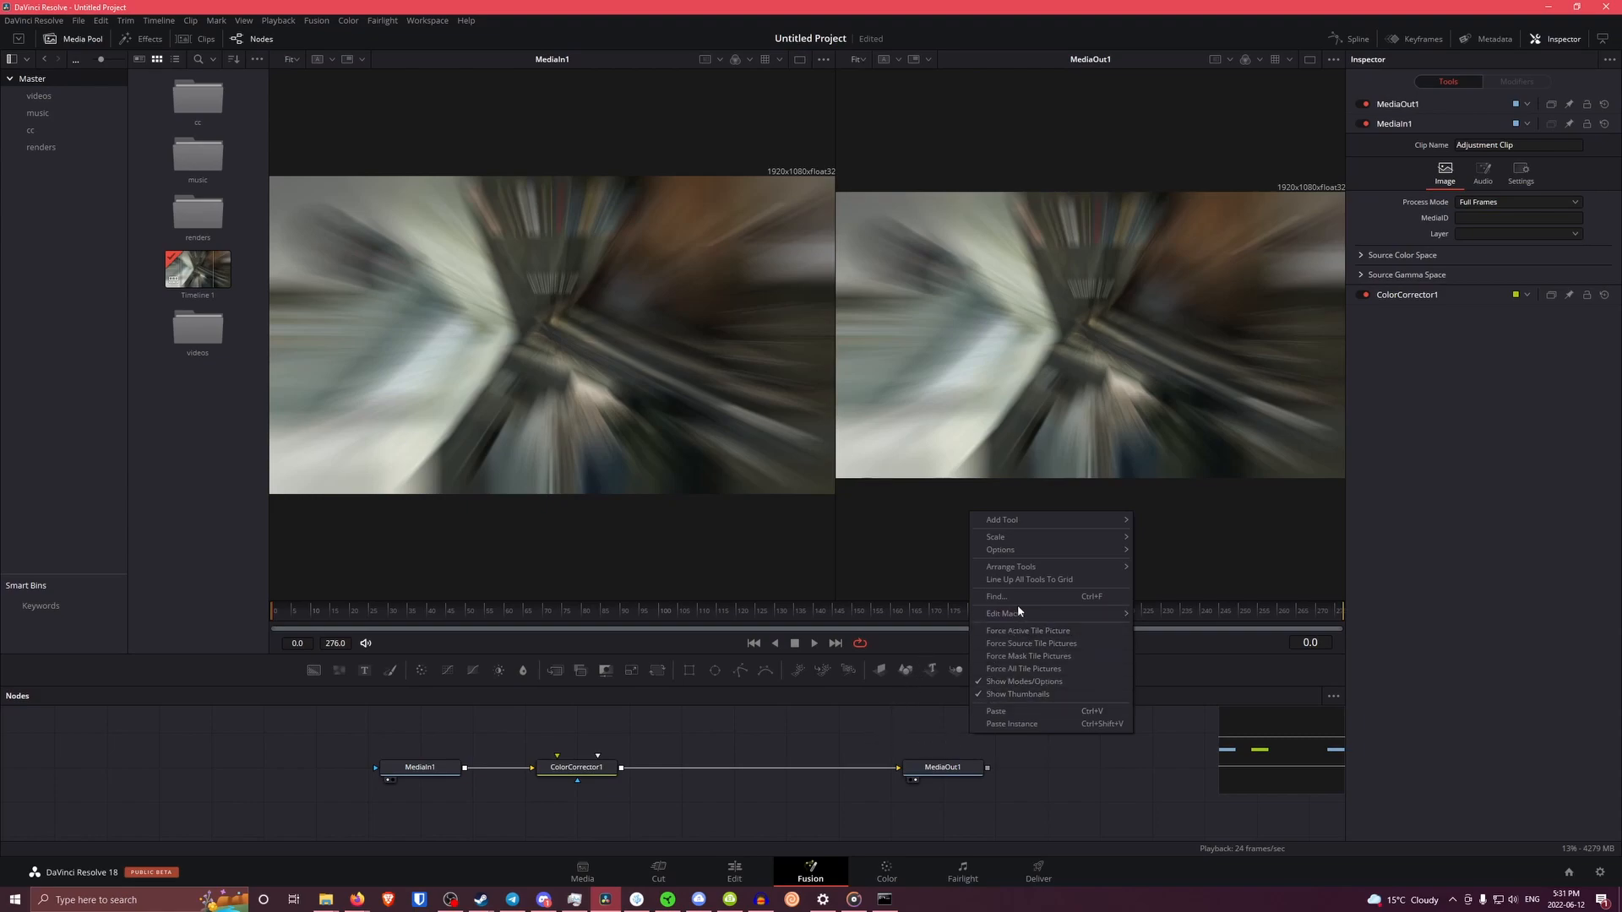
pyautogui.moveTo(1025, 570)
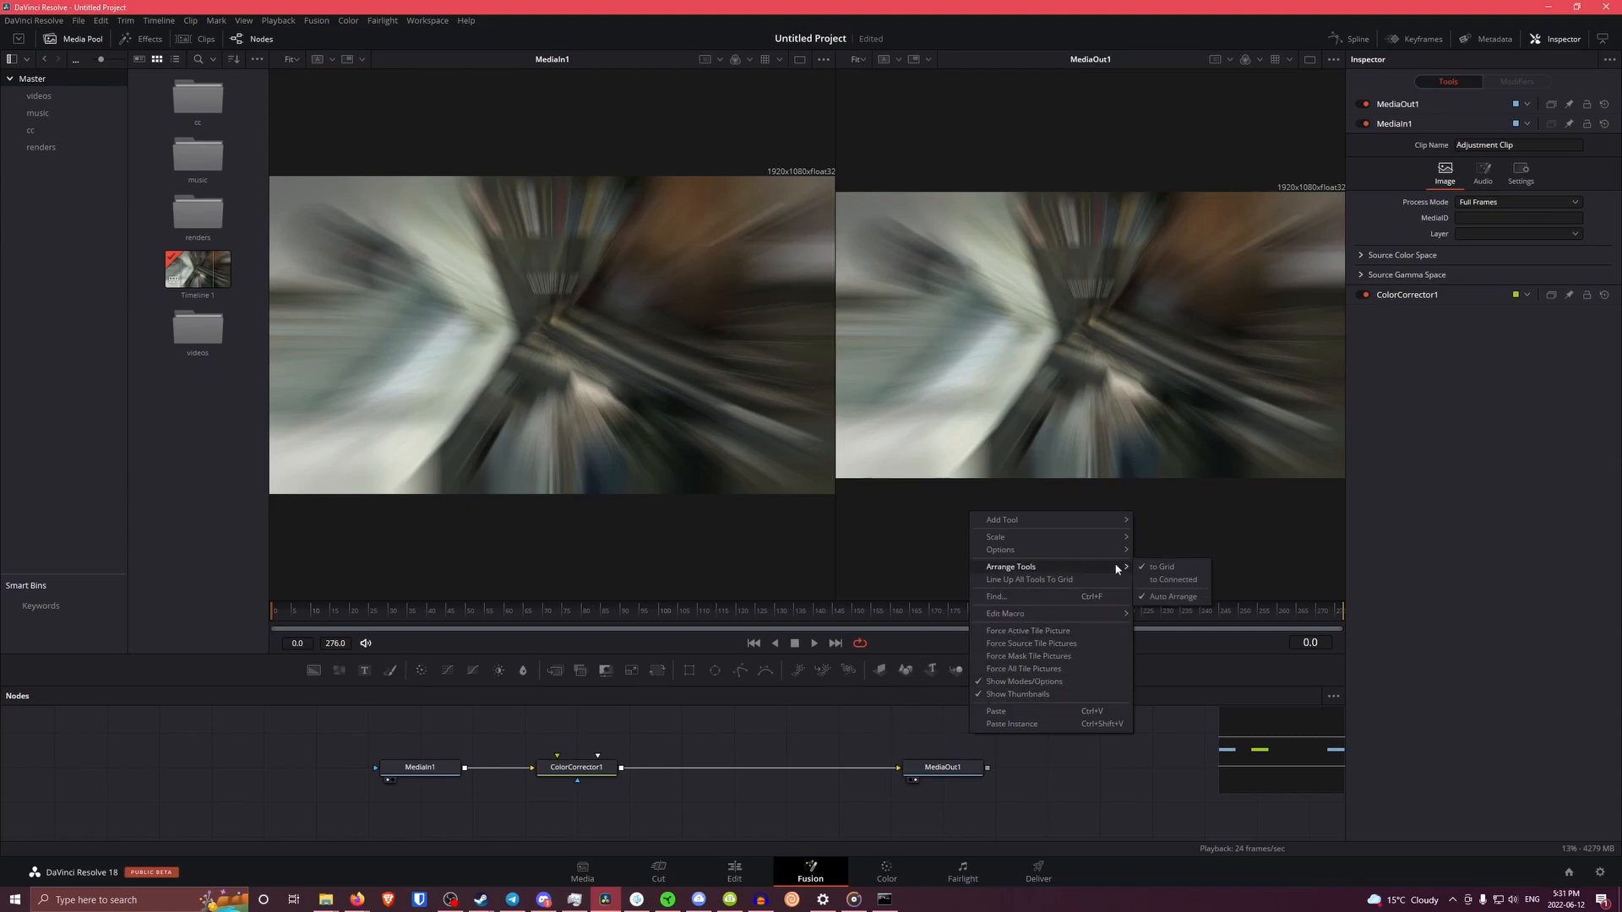
pyautogui.click(626, 740)
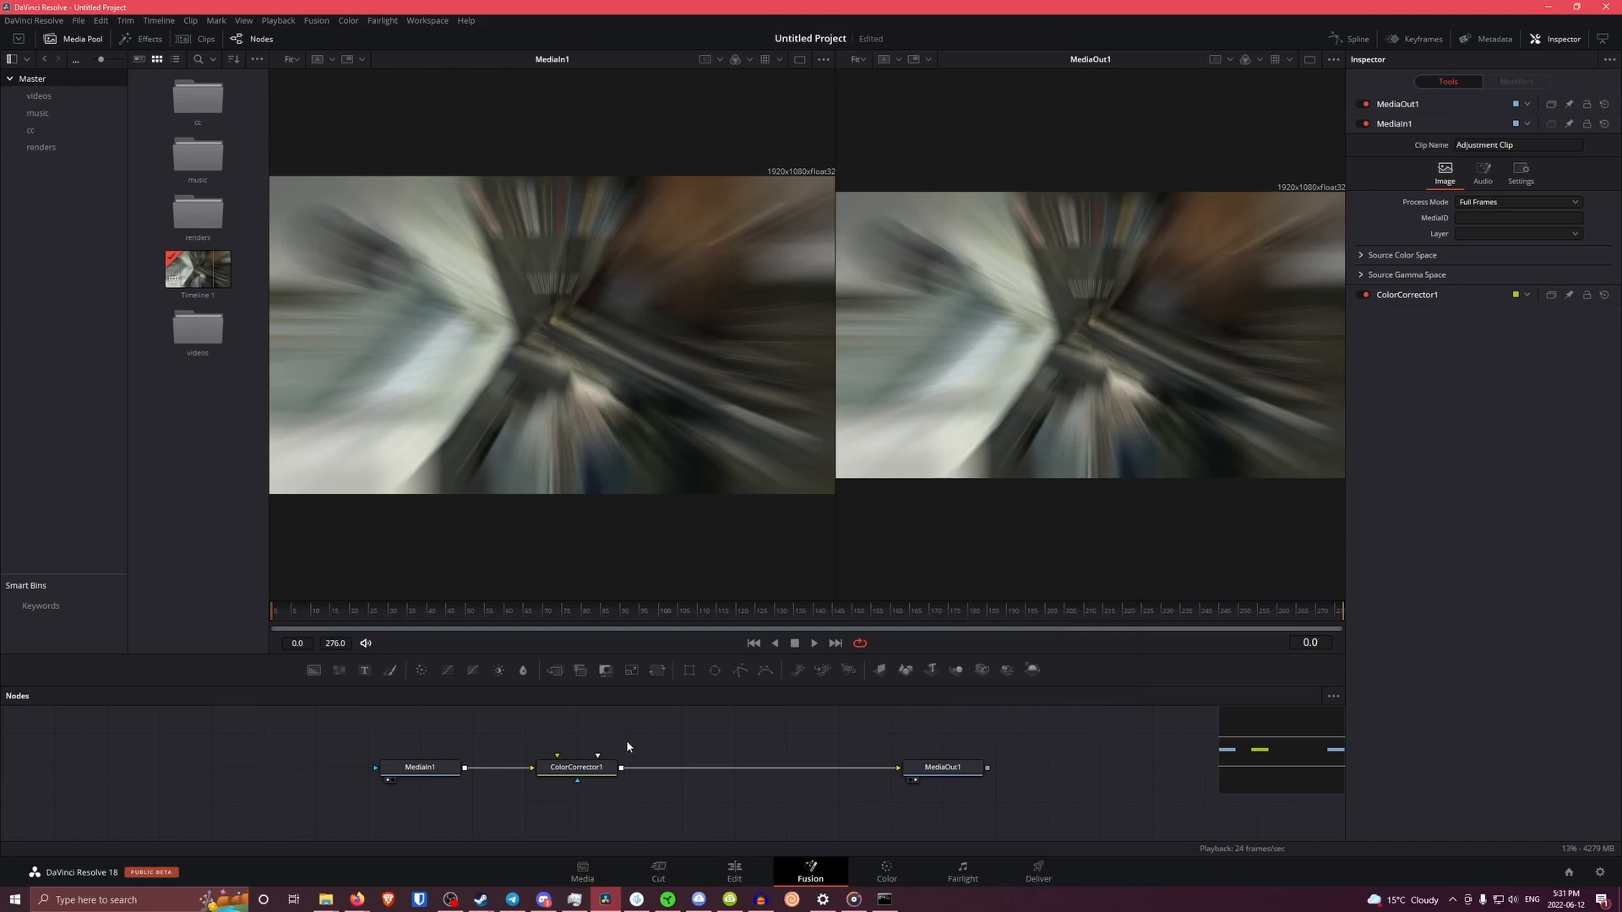
pyautogui.rightClick(865, 740)
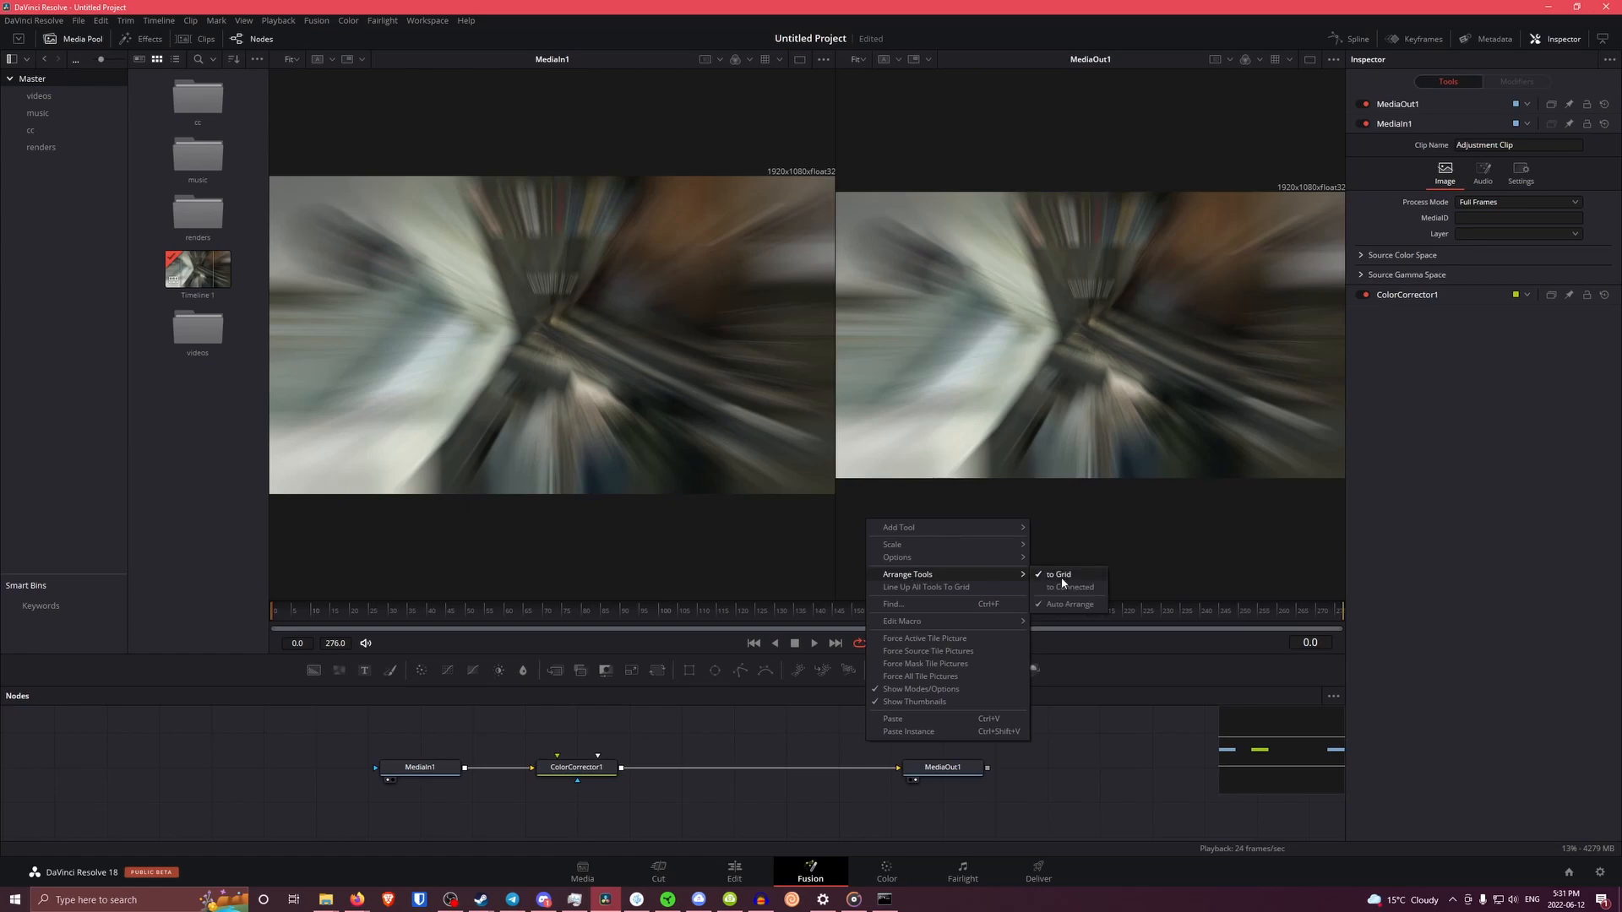
pyautogui.click(670, 724)
# Try different Hue shifts on the Color Corrector around frame 69, then reset Hue to 0.0
pyautogui.click(576, 767)
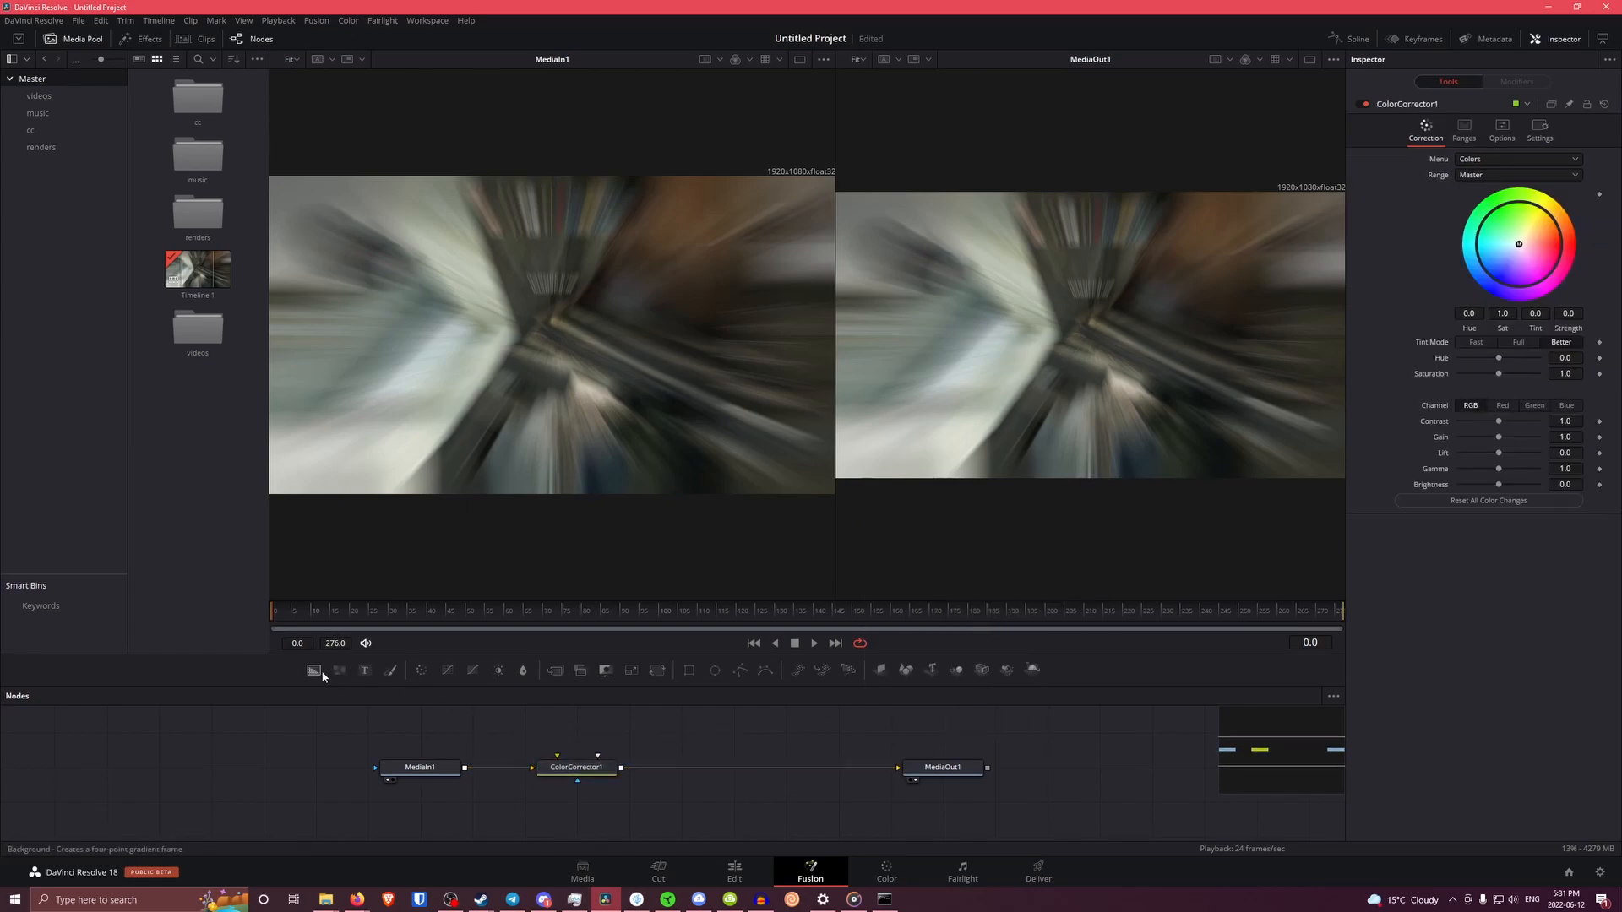
pyautogui.moveTo(355, 714); pyautogui.dragTo(891, 751)
pyautogui.click(564, 767)
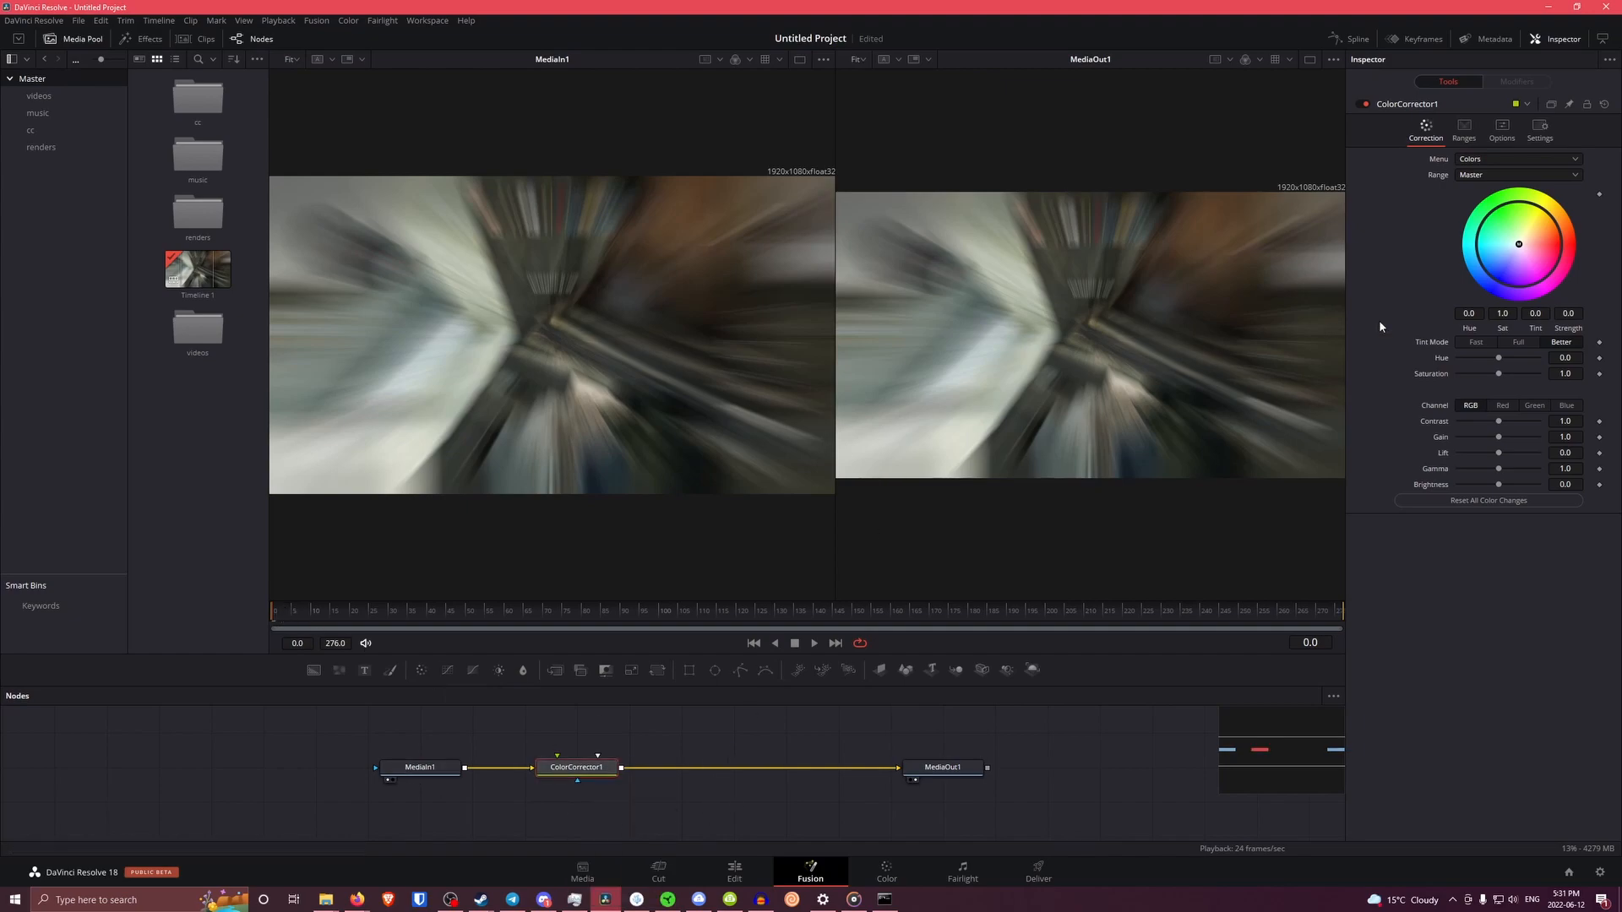
pyautogui.click(1599, 358)
pyautogui.moveTo(651, 612); pyautogui.dragTo(545, 622)
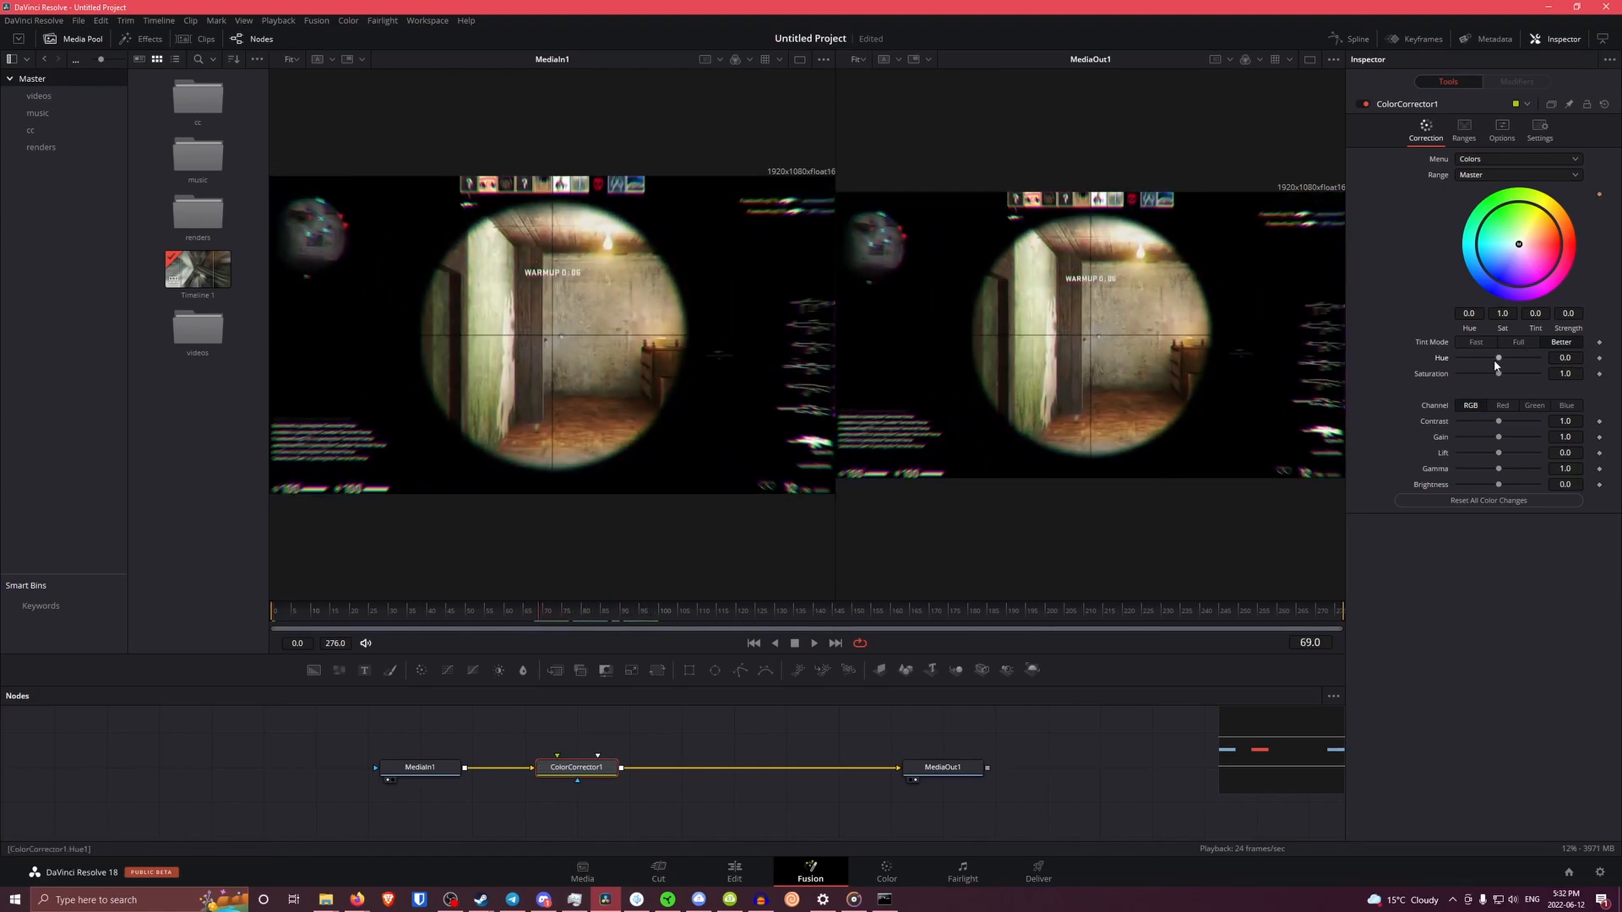
pyautogui.moveTo(1499, 359); pyautogui.dragTo(1468, 363)
pyautogui.moveTo(1467, 370)
pyautogui.mouseDown()
pyautogui.moveTo(1558, 379)
pyautogui.moveTo(1443, 382)
pyautogui.mouseUp()
pyautogui.moveTo(1502, 361); pyautogui.dragTo(1430, 363)
pyautogui.doubleClick(1496, 365)
pyautogui.click(361, 609)
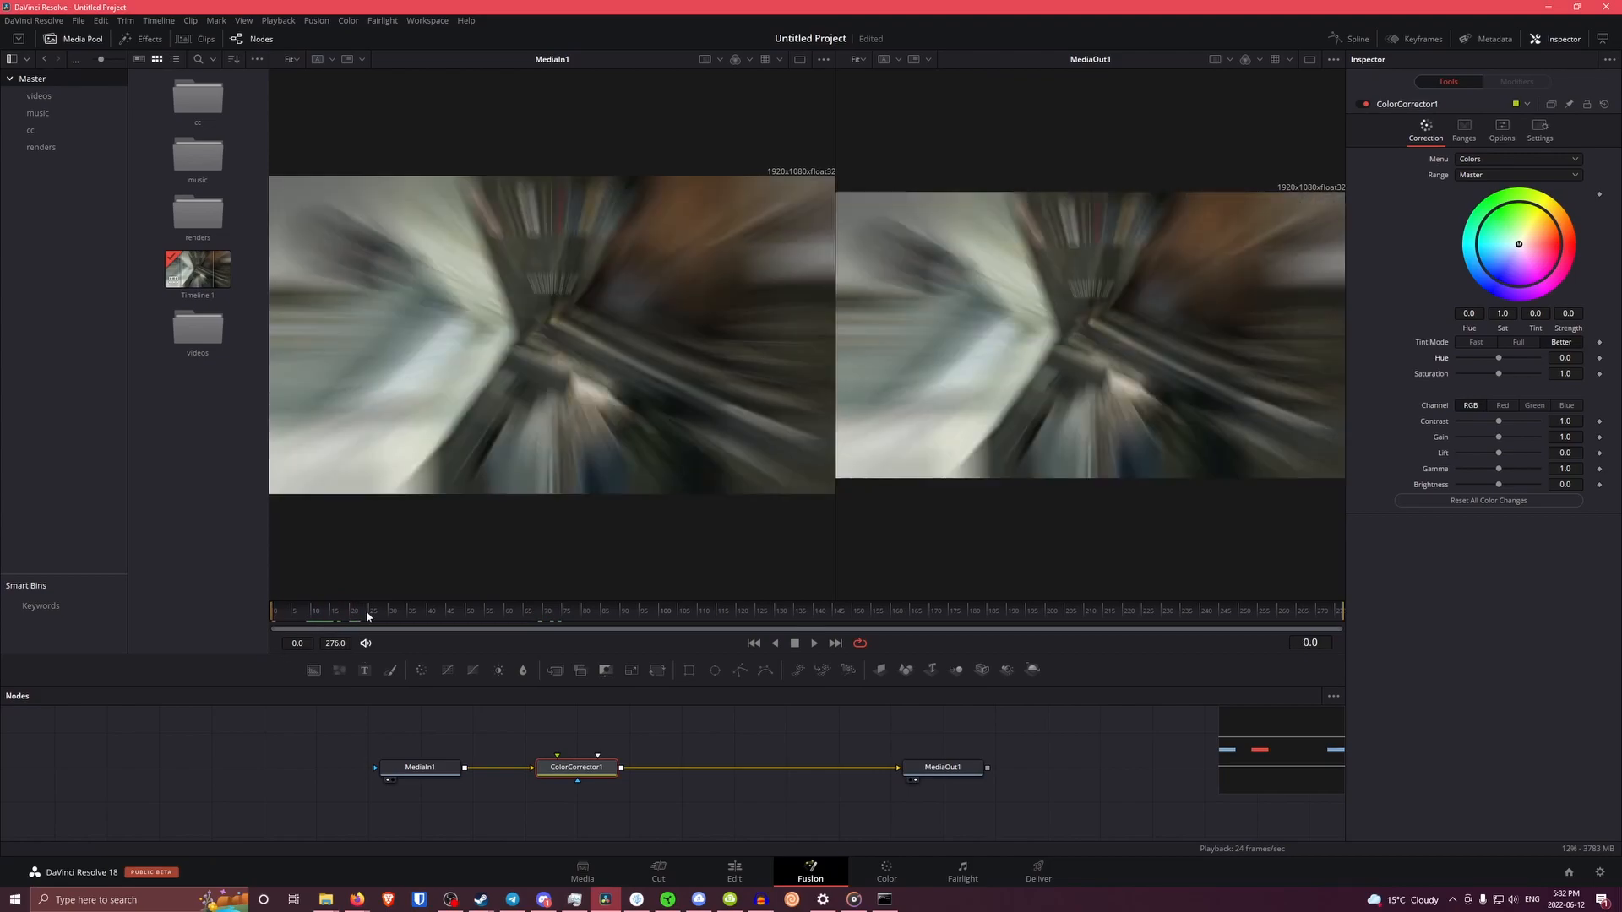
# Keyframe the Color Corrector's Hue at 0.0 on frame 0 and at 1.0 on frame 48
pyautogui.click(432, 622)
pyautogui.moveTo(432, 622)
pyautogui.mouseDown()
pyautogui.moveTo(505, 622)
pyautogui.moveTo(459, 625)
pyautogui.mouseUp()
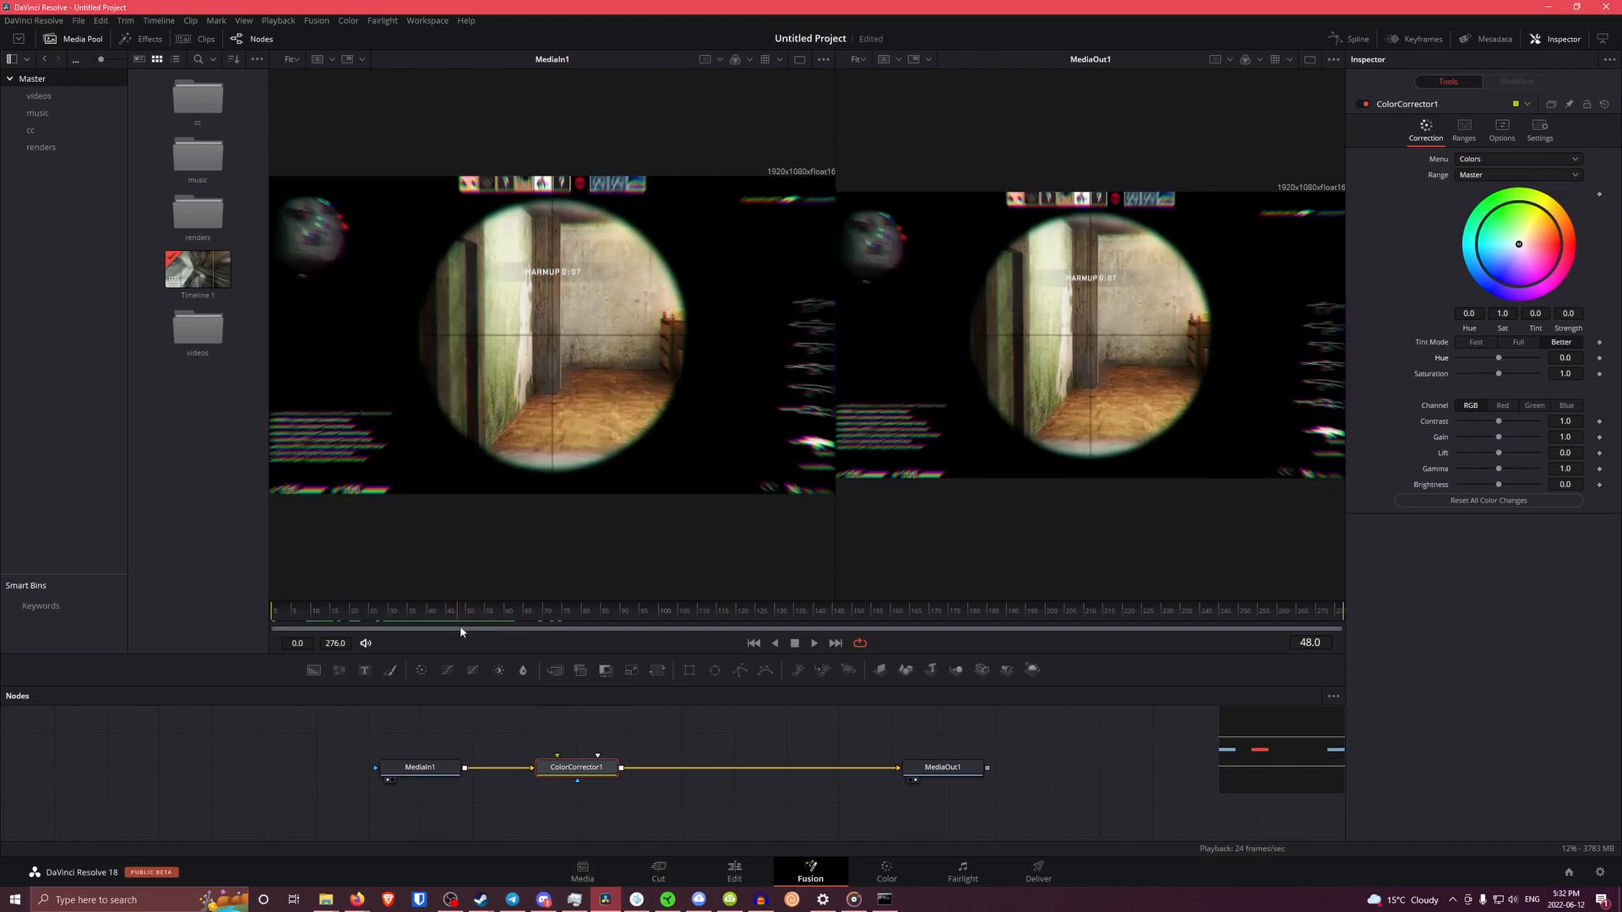
pyautogui.click(280, 612)
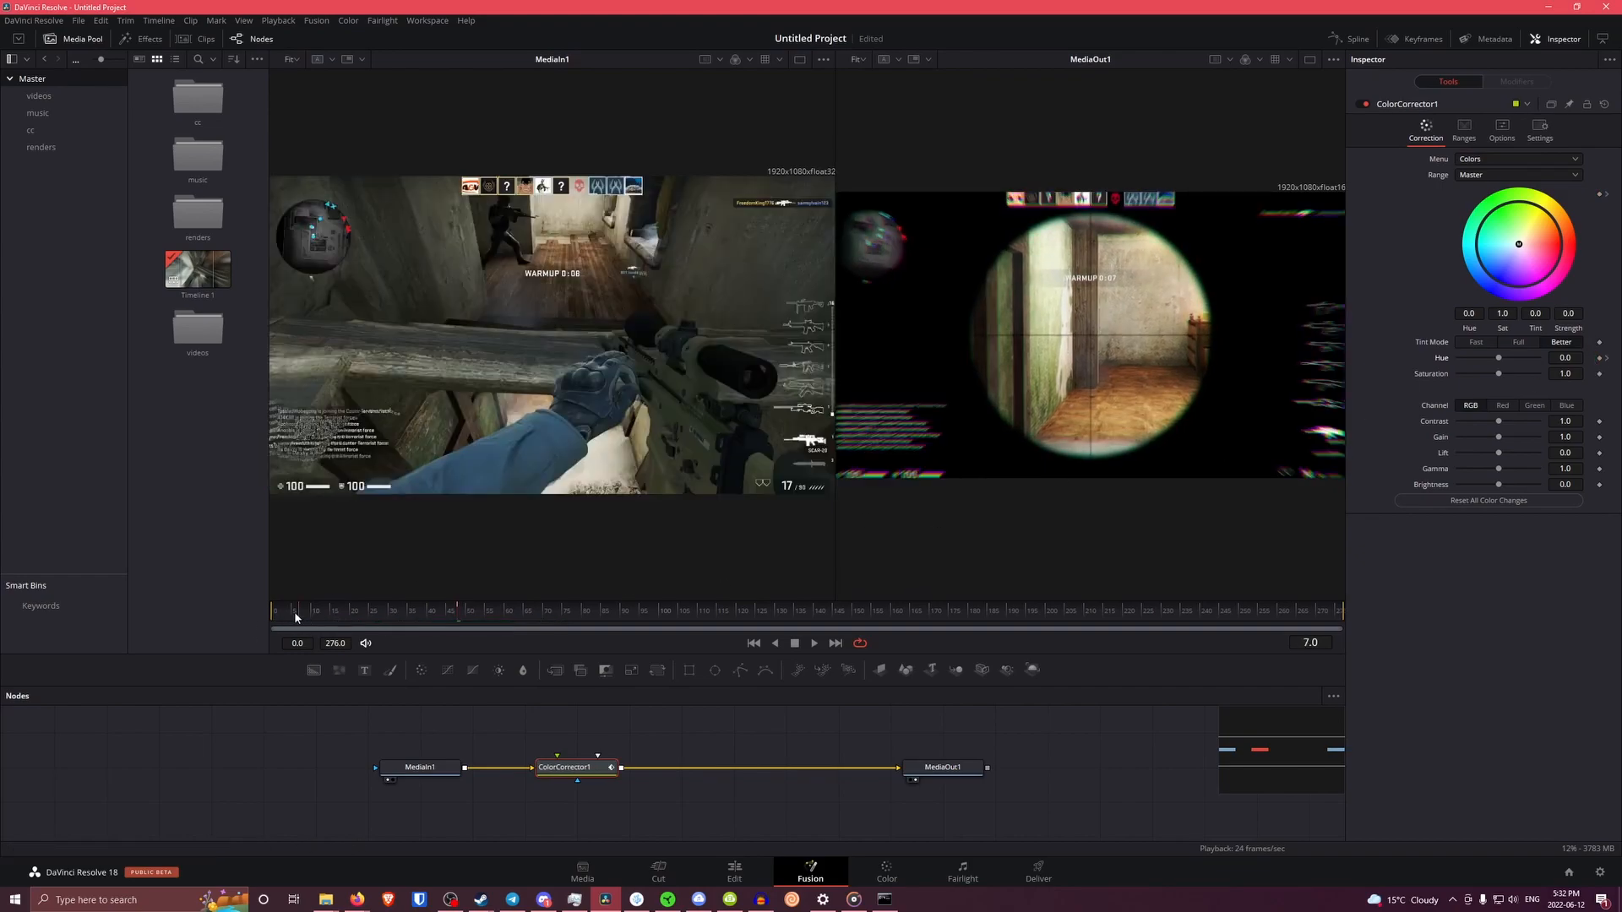
pyautogui.click(1607, 359)
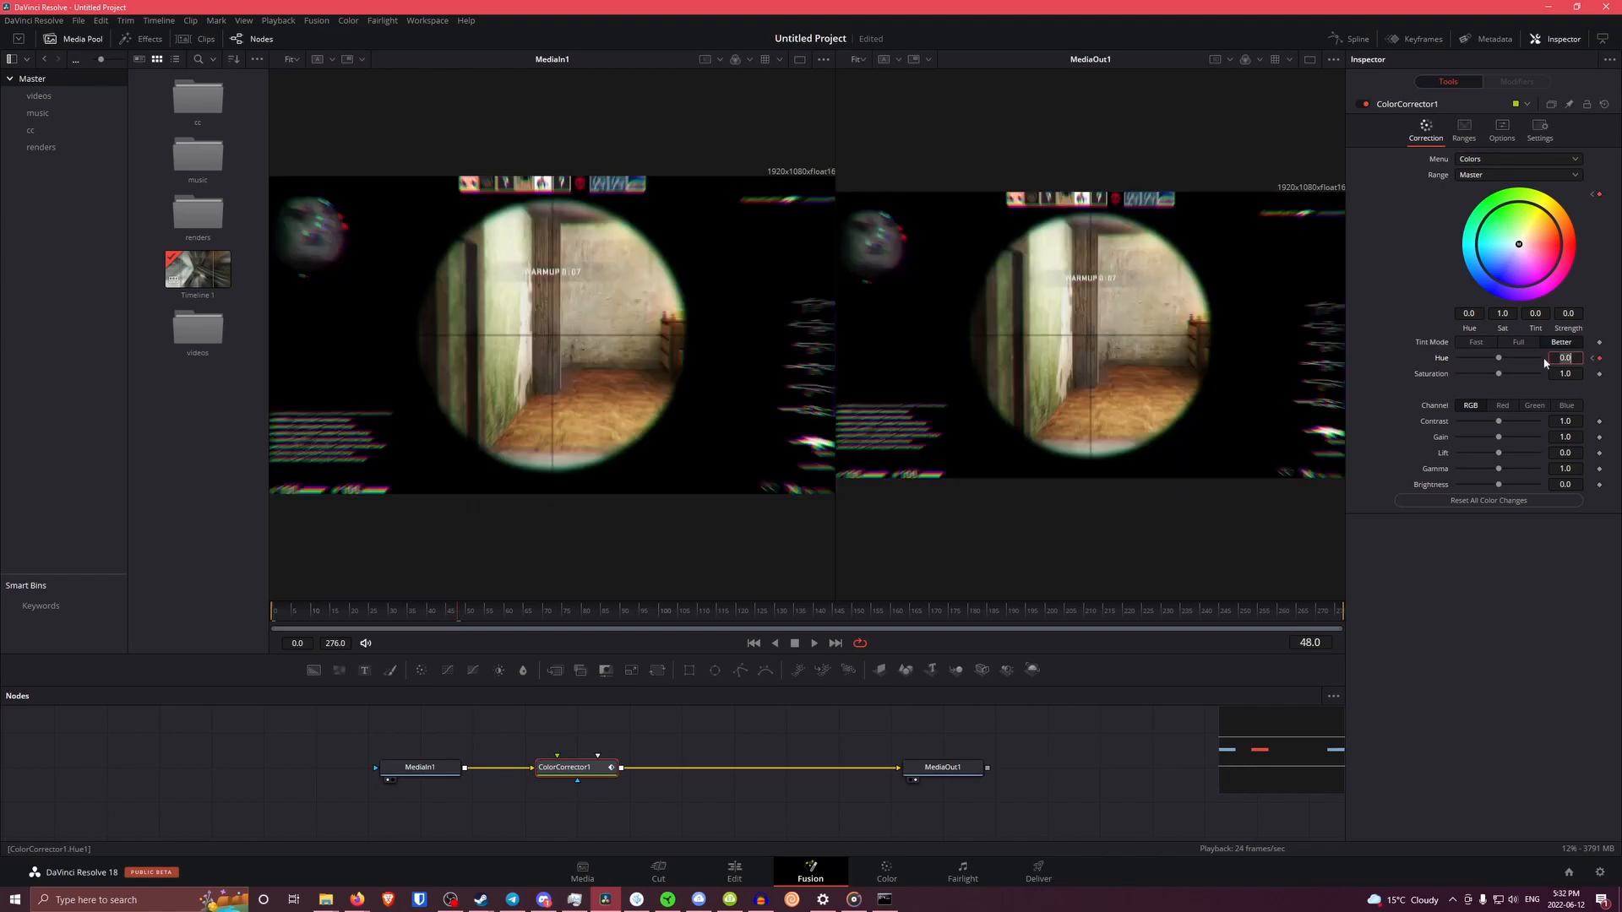
pyautogui.click(1593, 359)
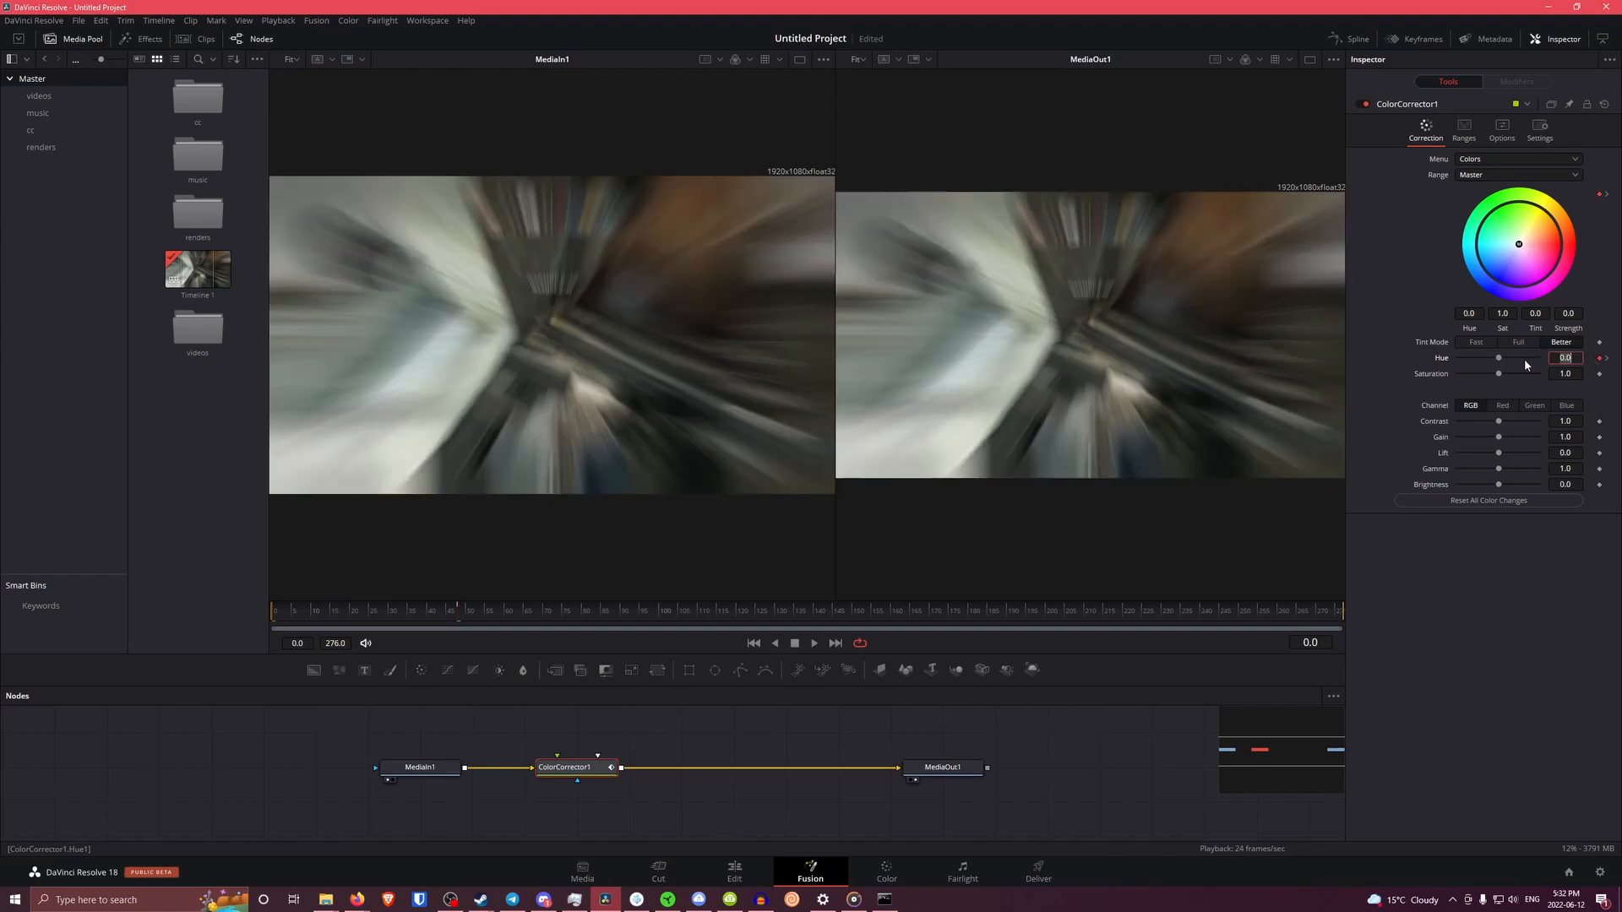
pyautogui.moveTo(1538, 358); pyautogui.dragTo(1443, 361)
# Play back and scrub through the animated hue shift from the start, comparing the original and corrected images
pyautogui.press('space')
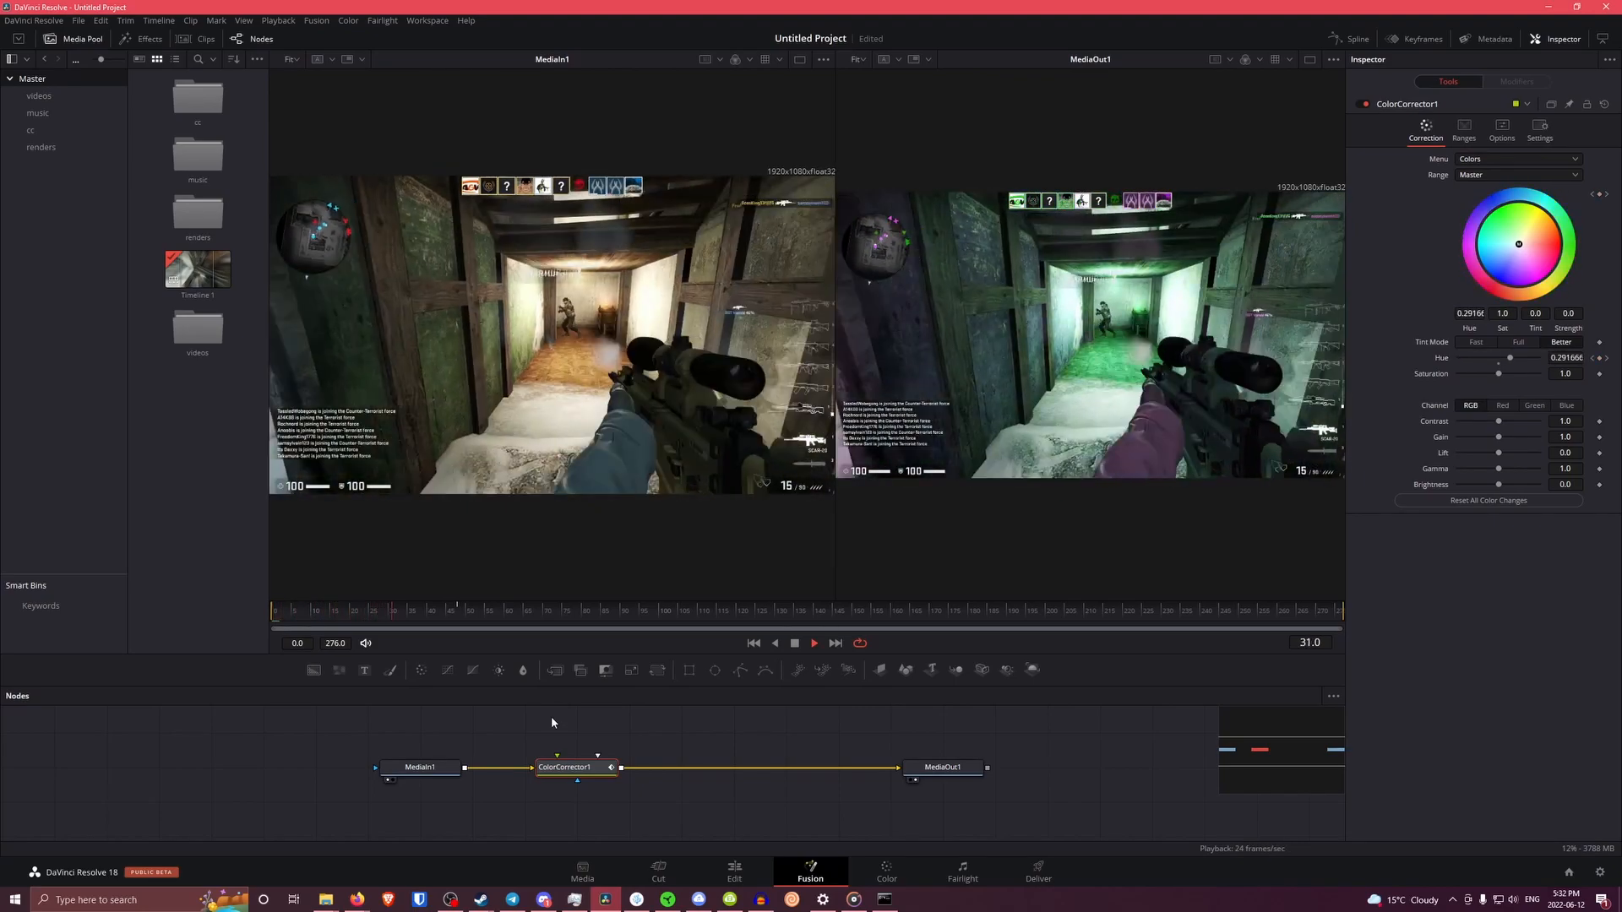
pyautogui.click(939, 767)
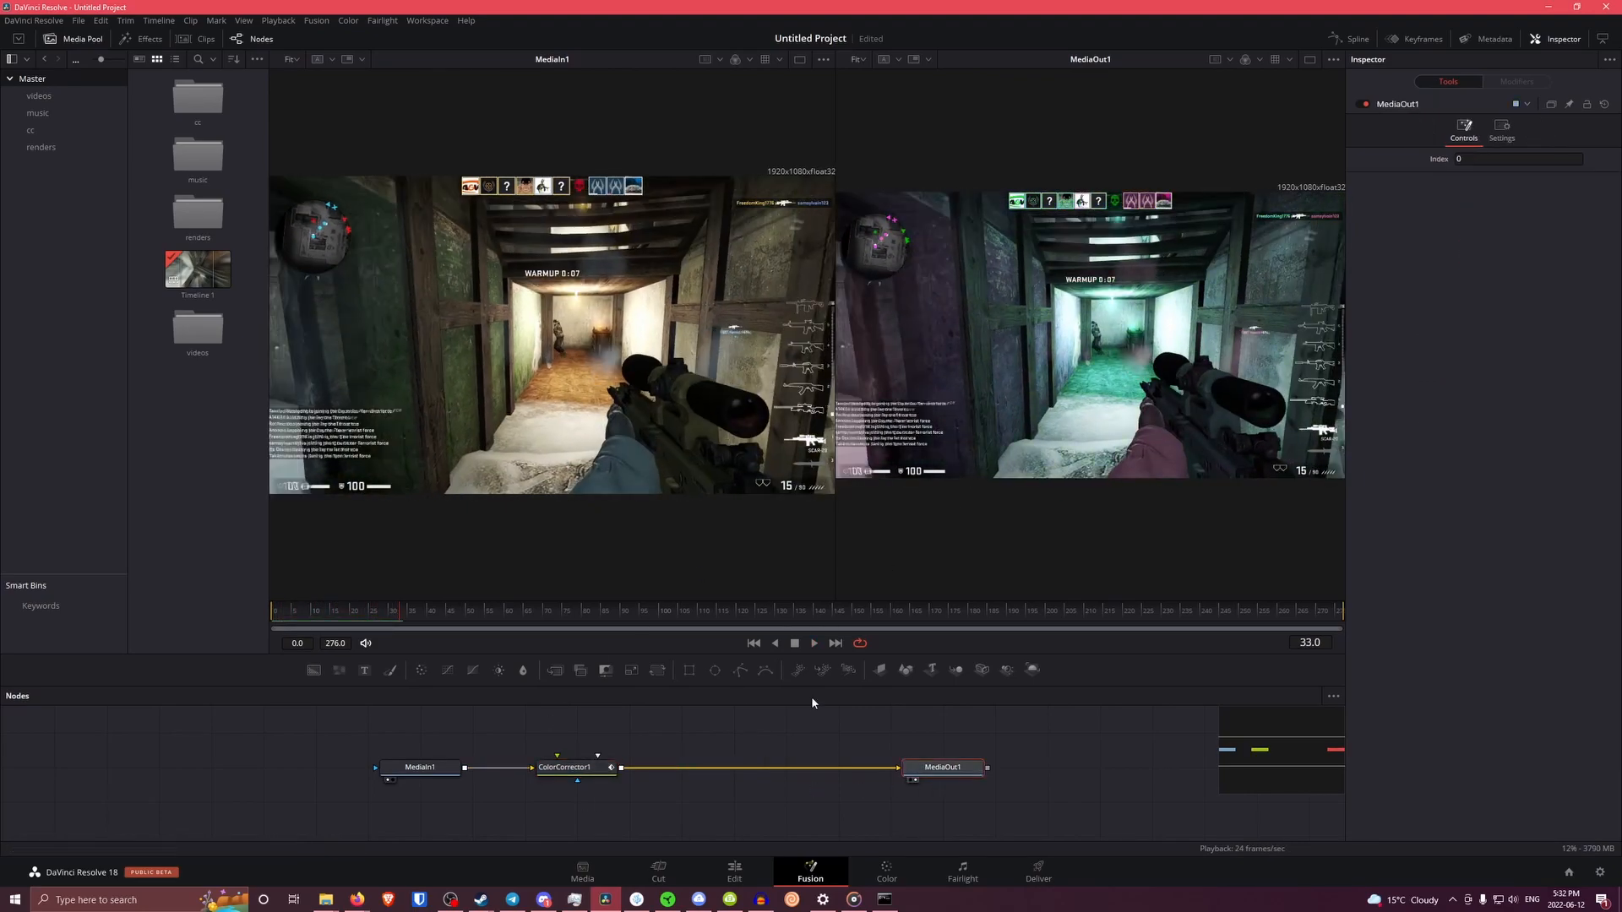
pyautogui.click(270, 611)
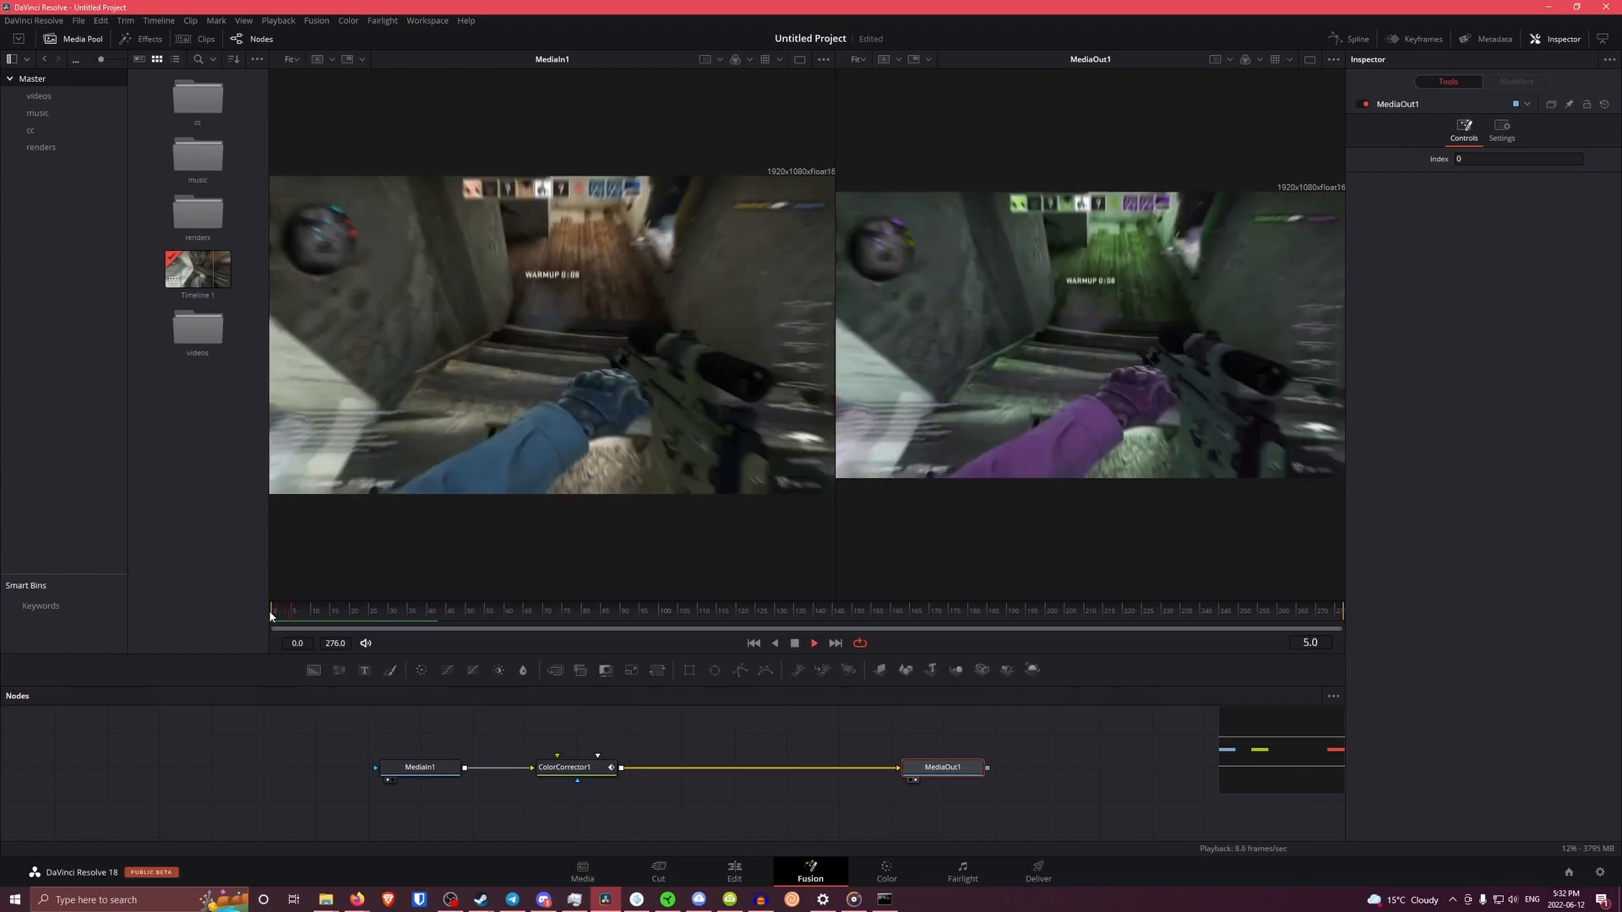
pyautogui.click(269, 617)
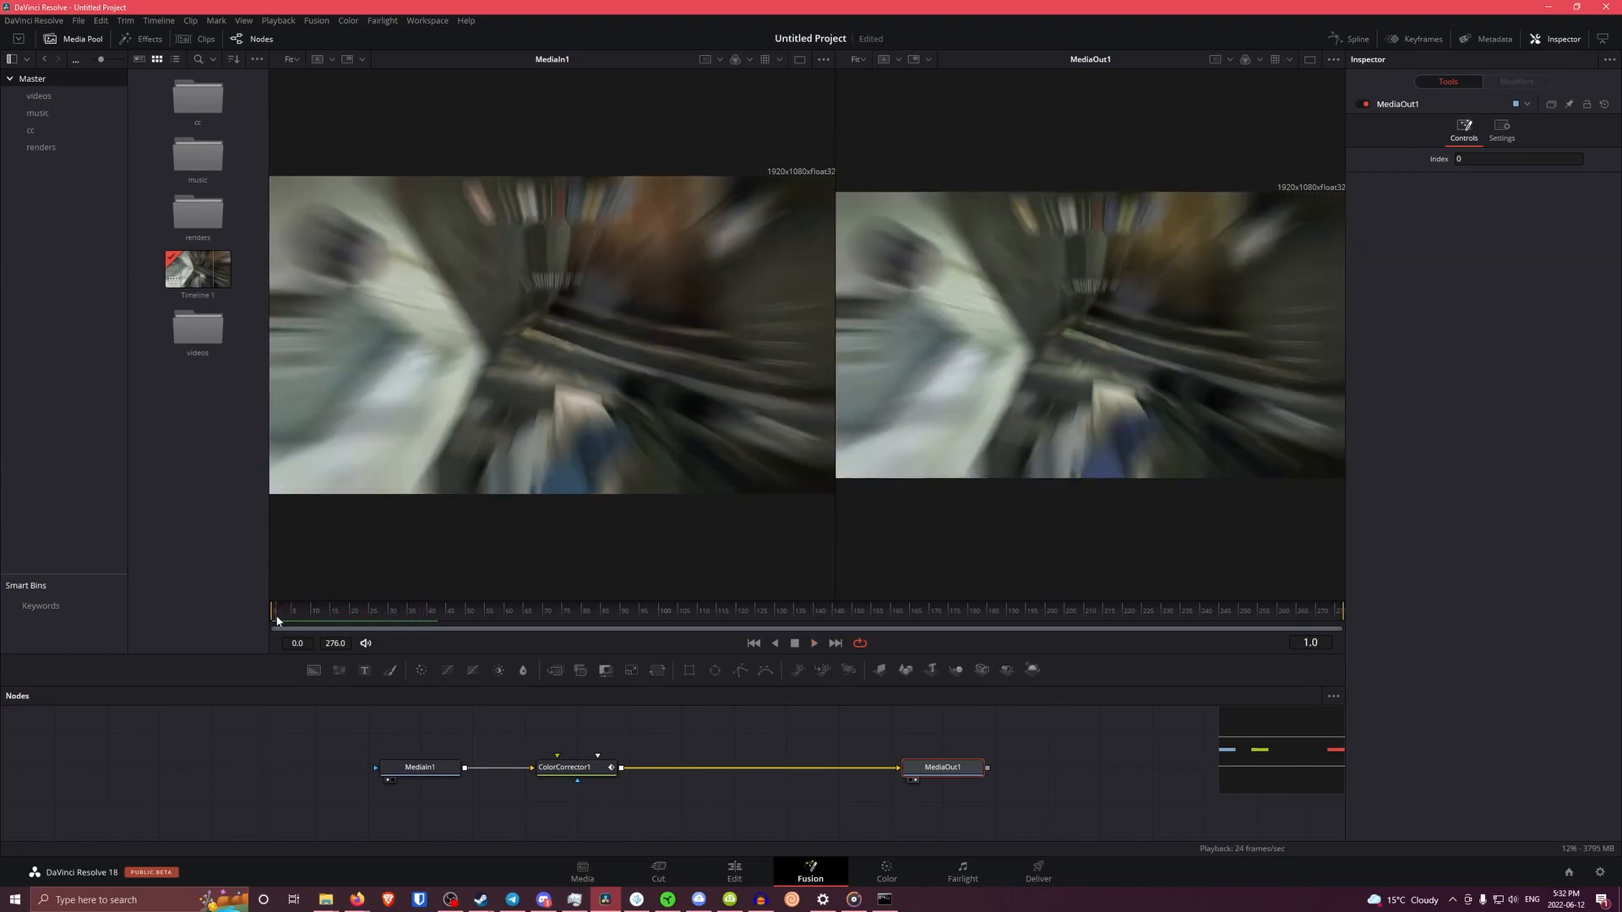
pyautogui.press('space')
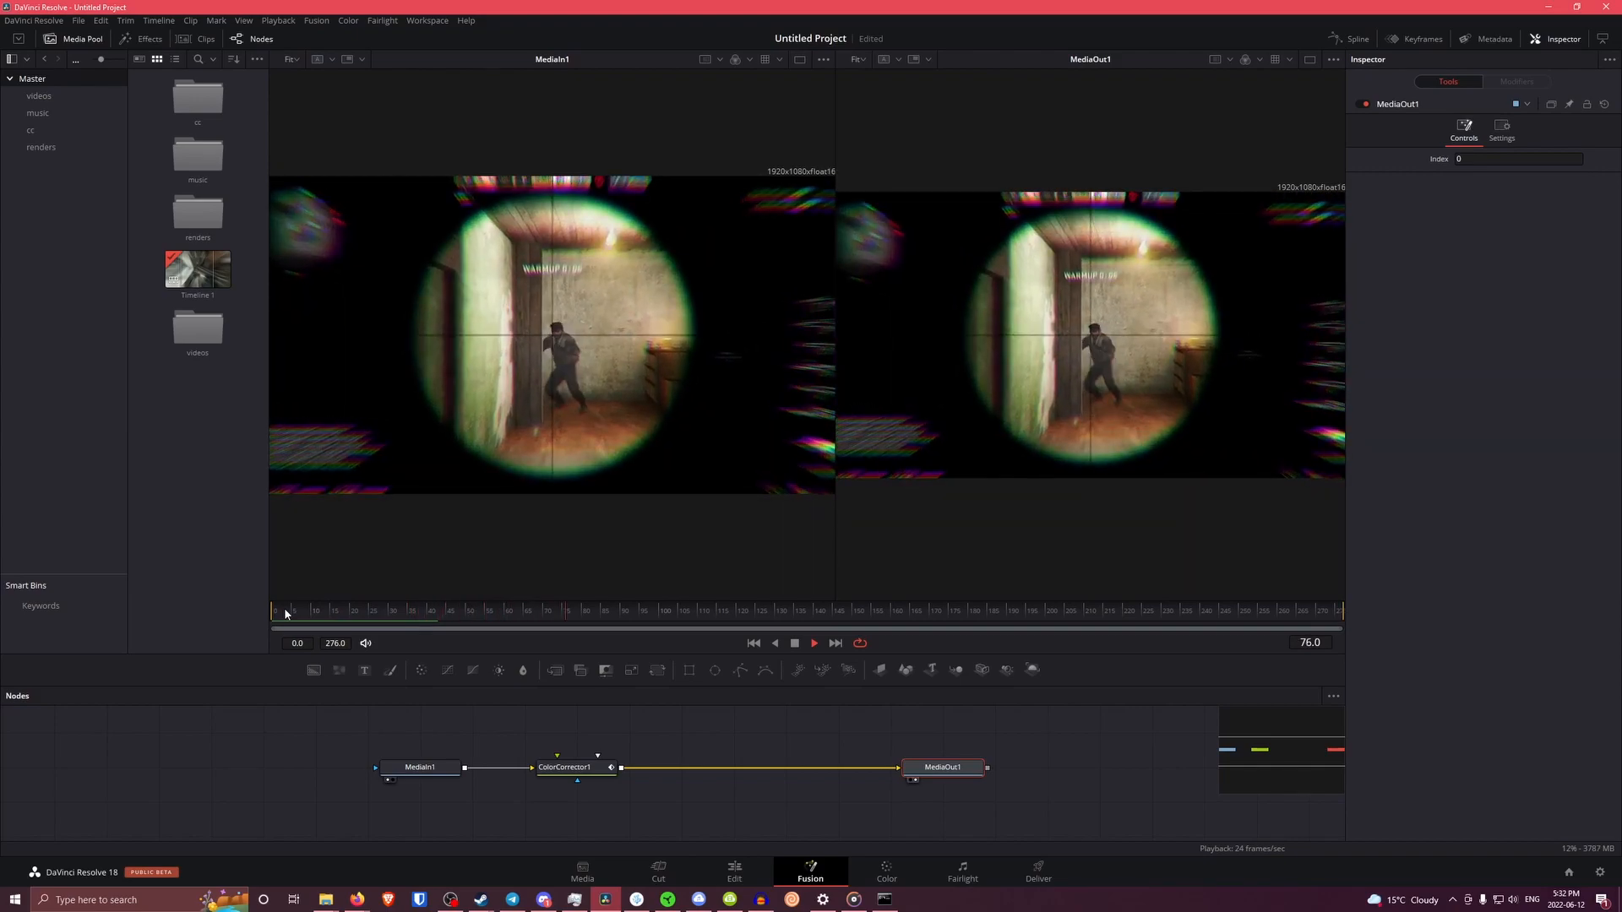
pyautogui.moveTo(289, 613); pyautogui.dragTo(638, 610)
pyautogui.click(564, 767)
pyautogui.click(461, 623)
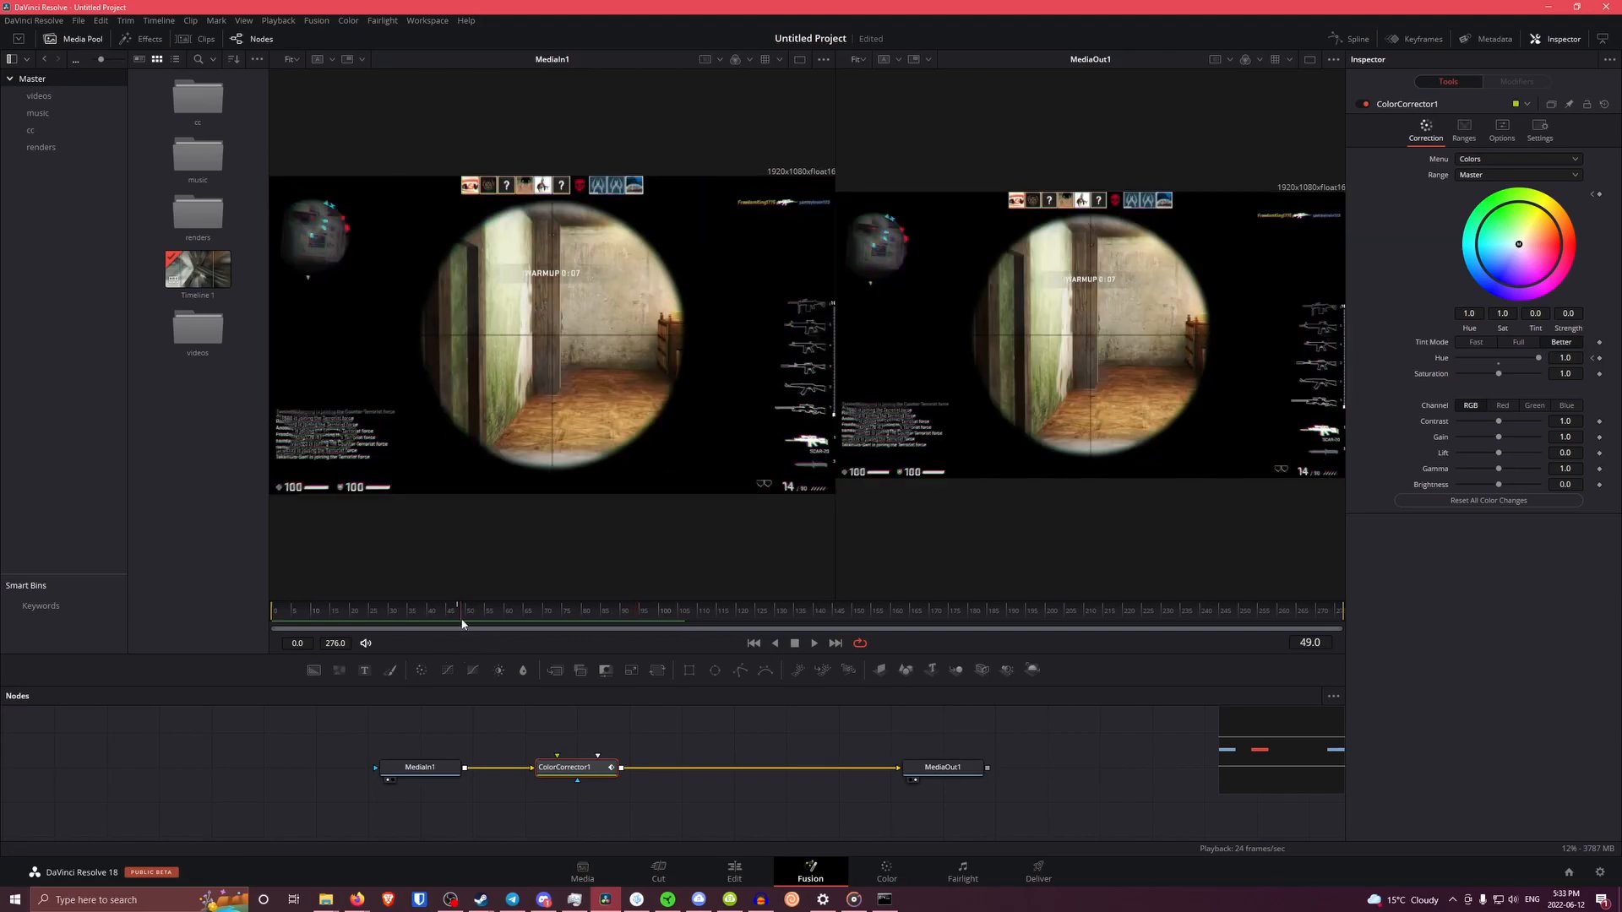
# Switch to the Edit page and examine the adjustment clip and its end on the Video 3 track
pyautogui.click(747, 870)
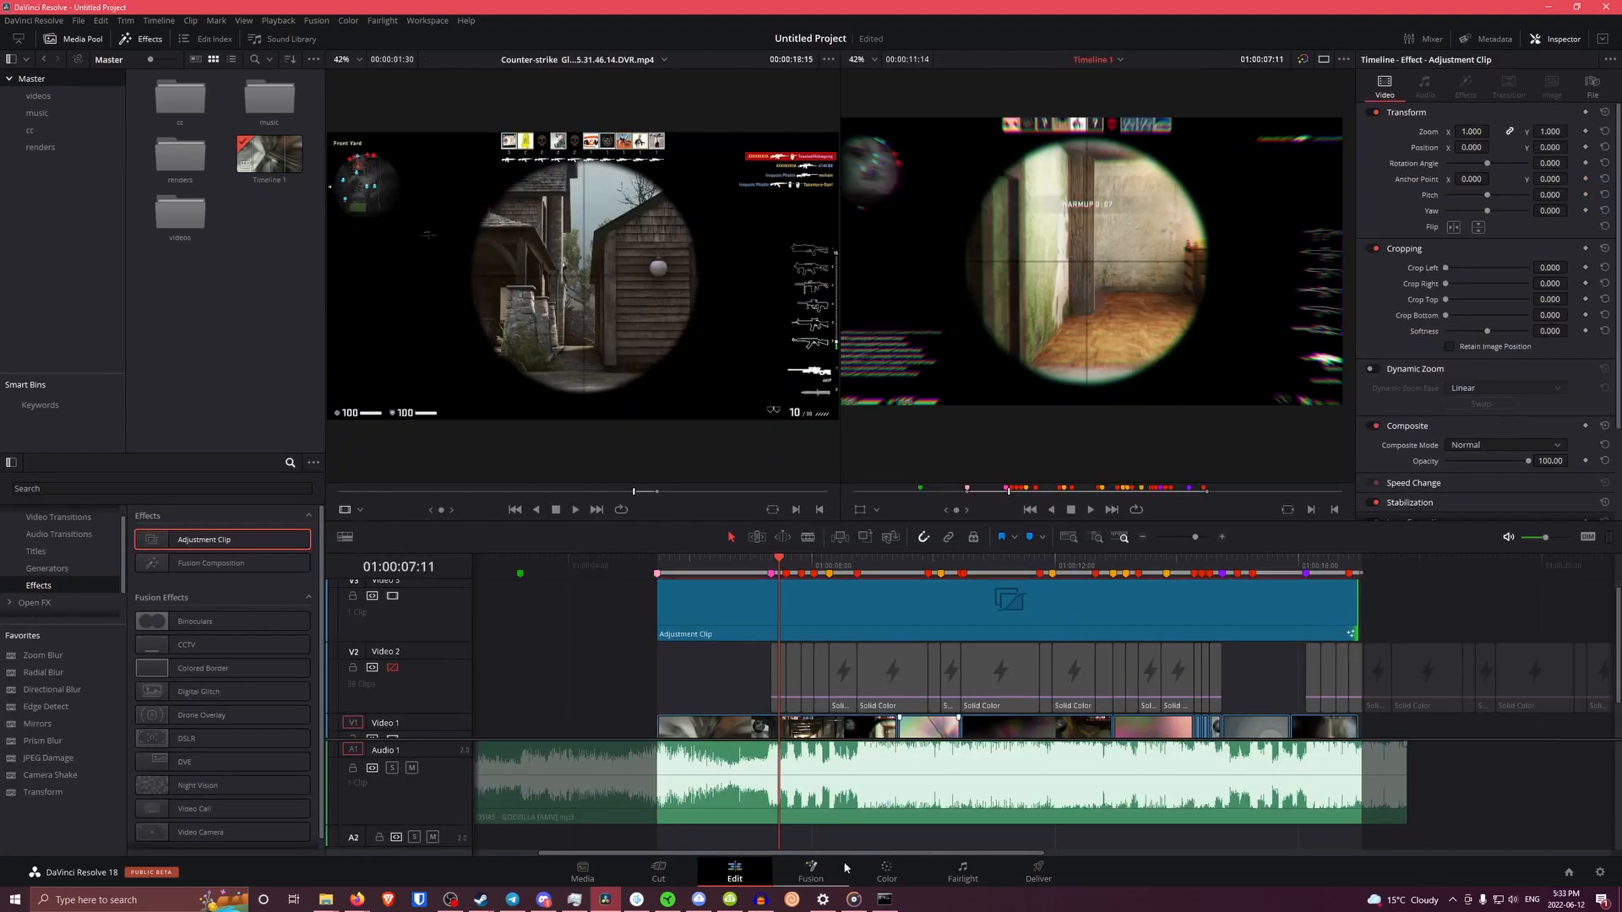
pyautogui.click(811, 870)
pyautogui.click(659, 870)
pyautogui.click(747, 870)
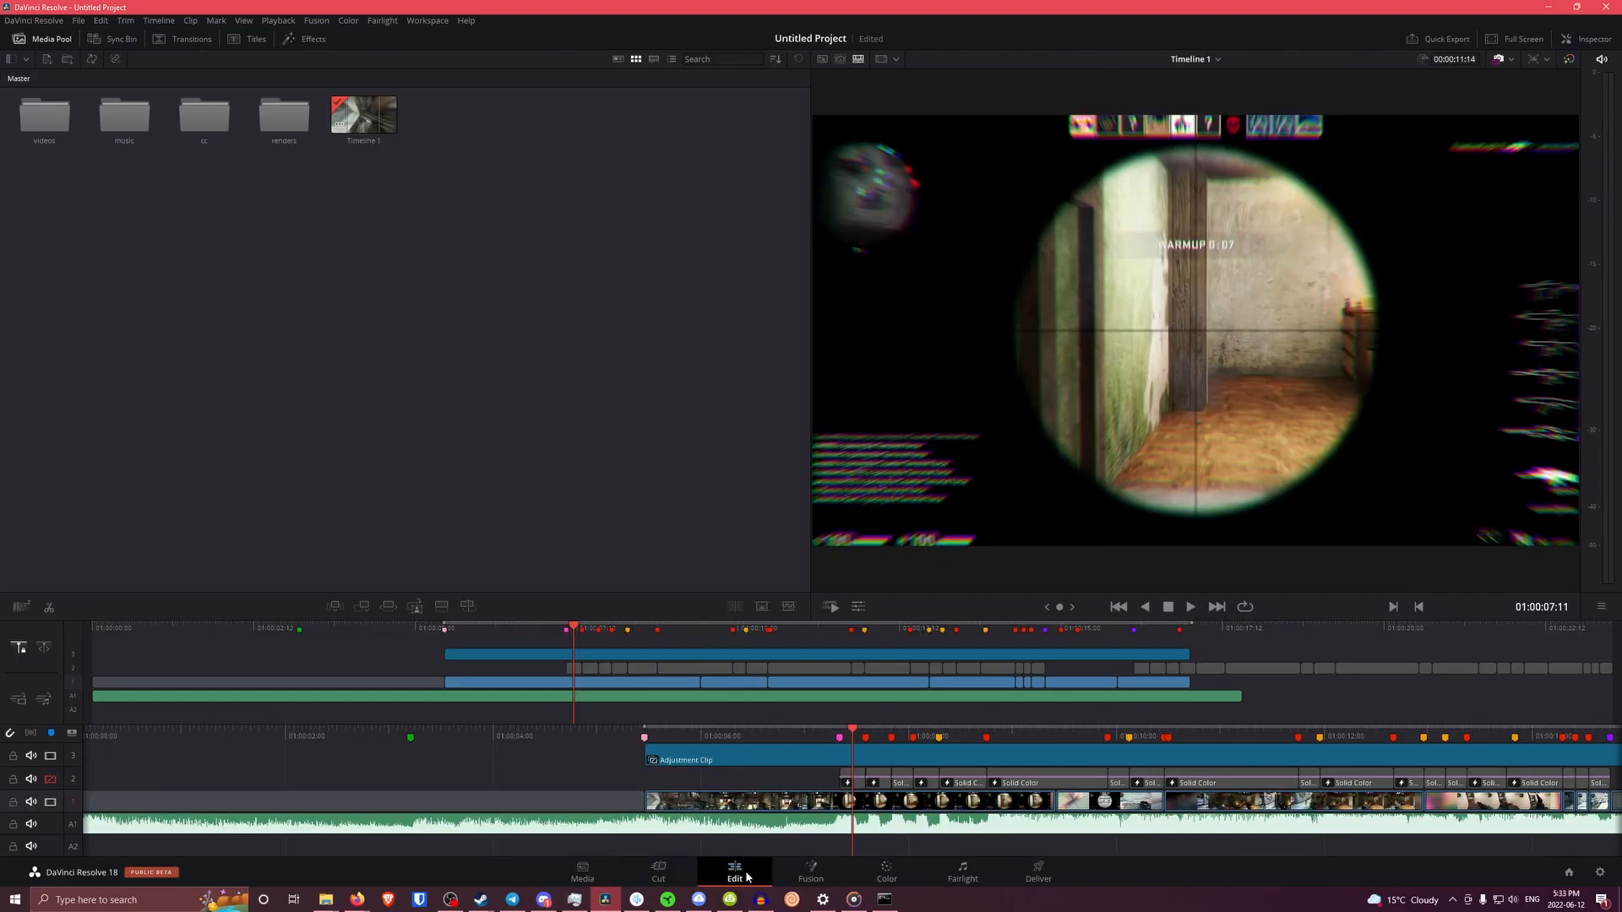
pyautogui.moveTo(835, 602); pyautogui.dragTo(837, 638)
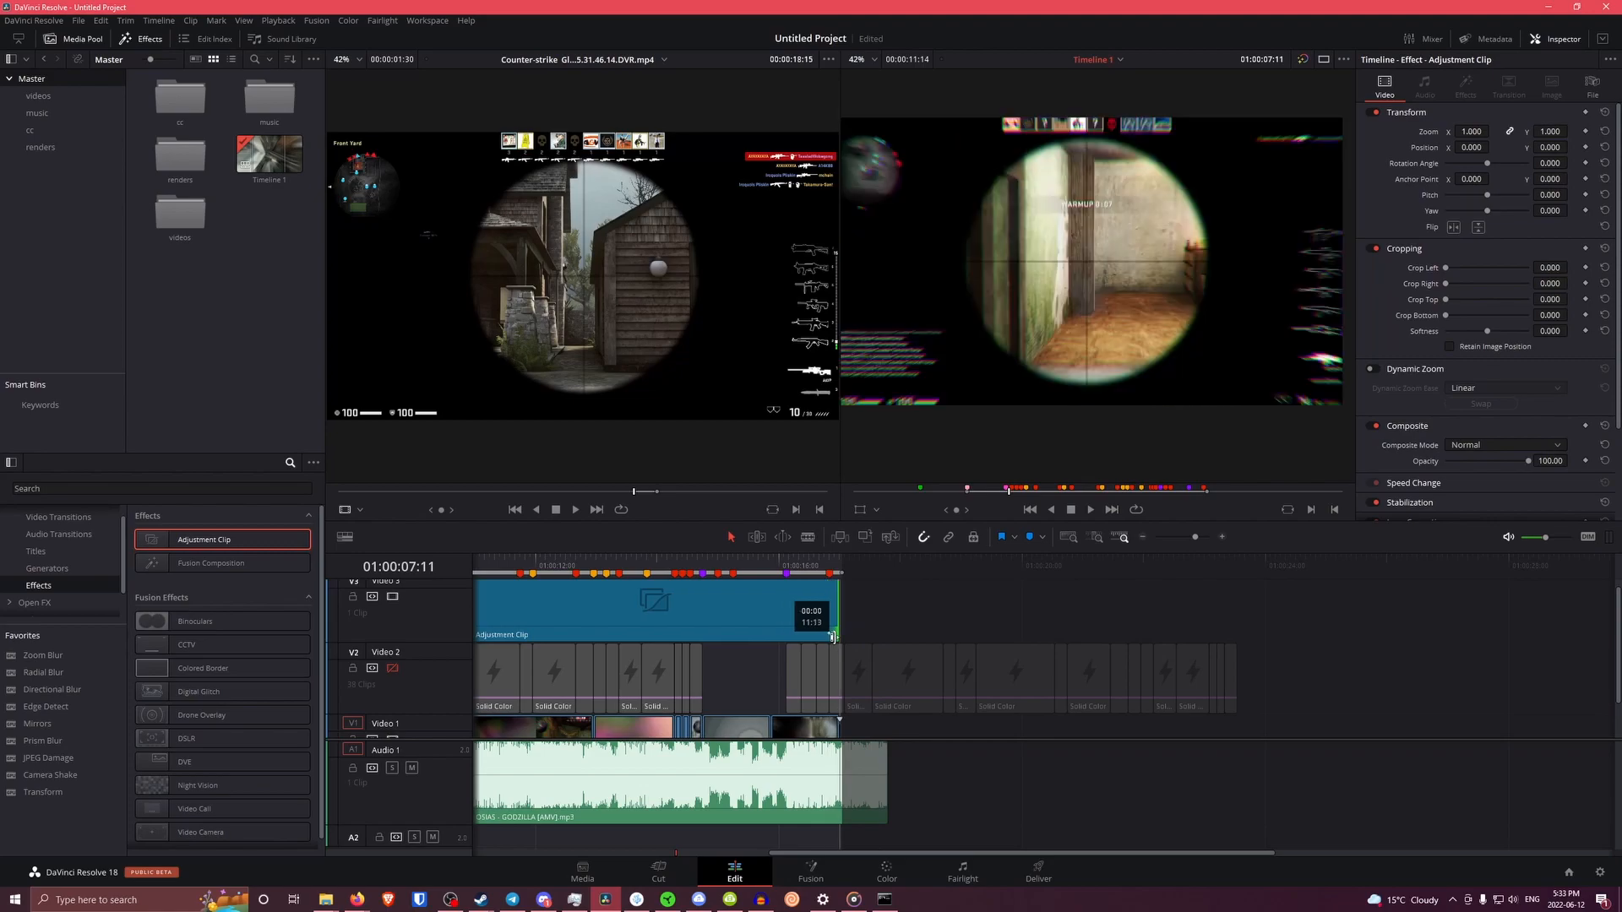
# Open ColorCorrector1's Hue curve in Fusion's Spline editor, fit it to view, and smooth all its keyframes
pyautogui.click(810, 870)
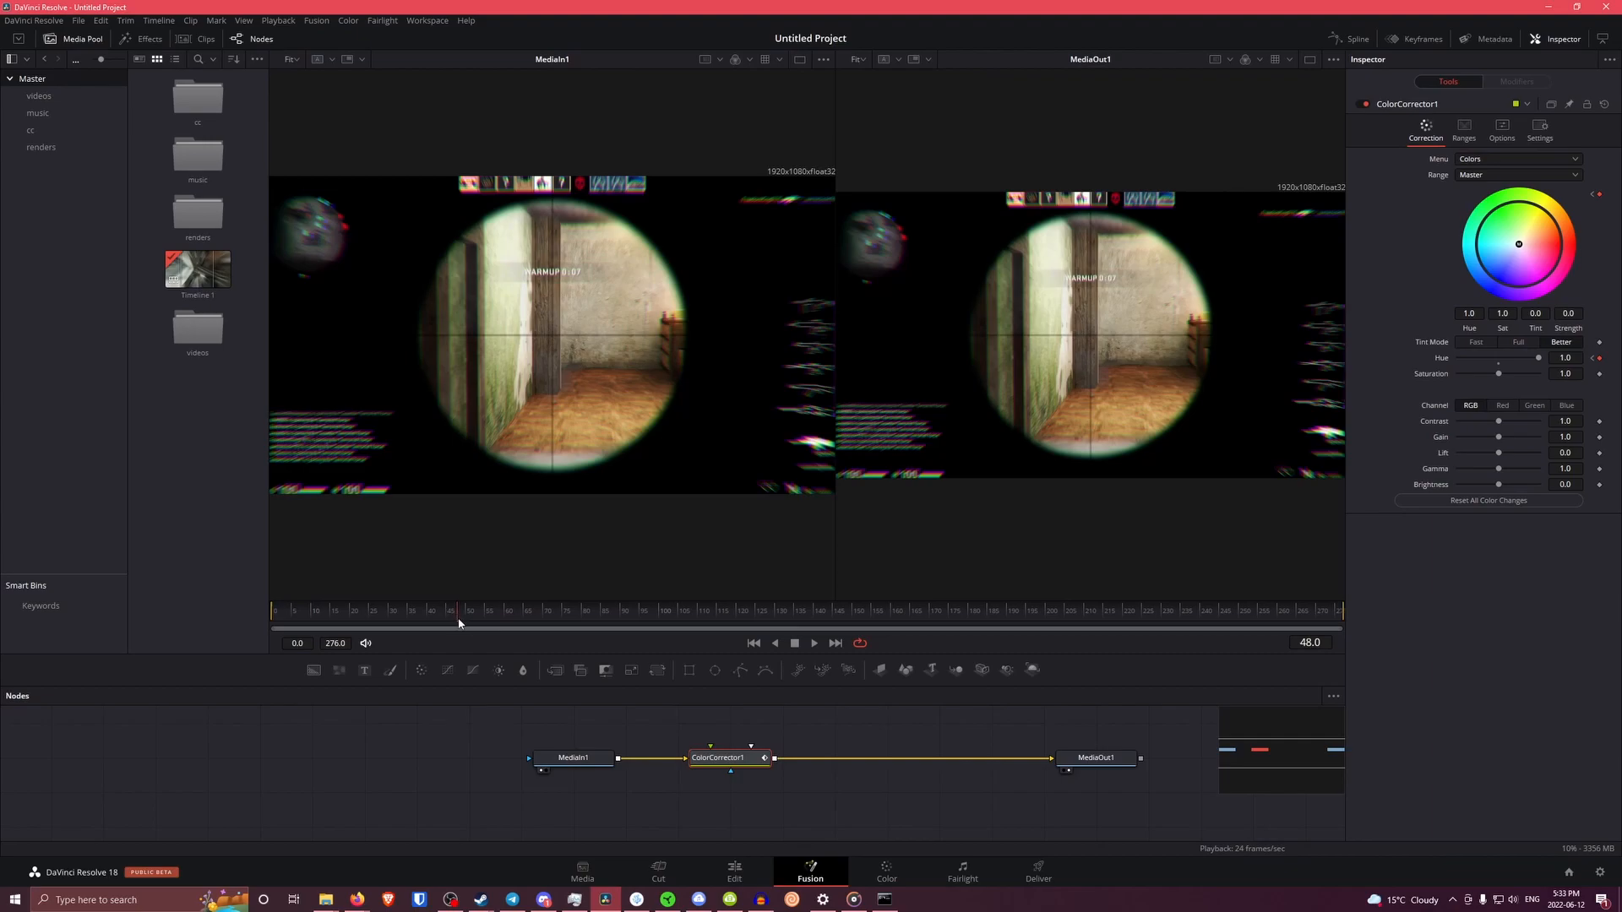
pyautogui.click(1350, 39)
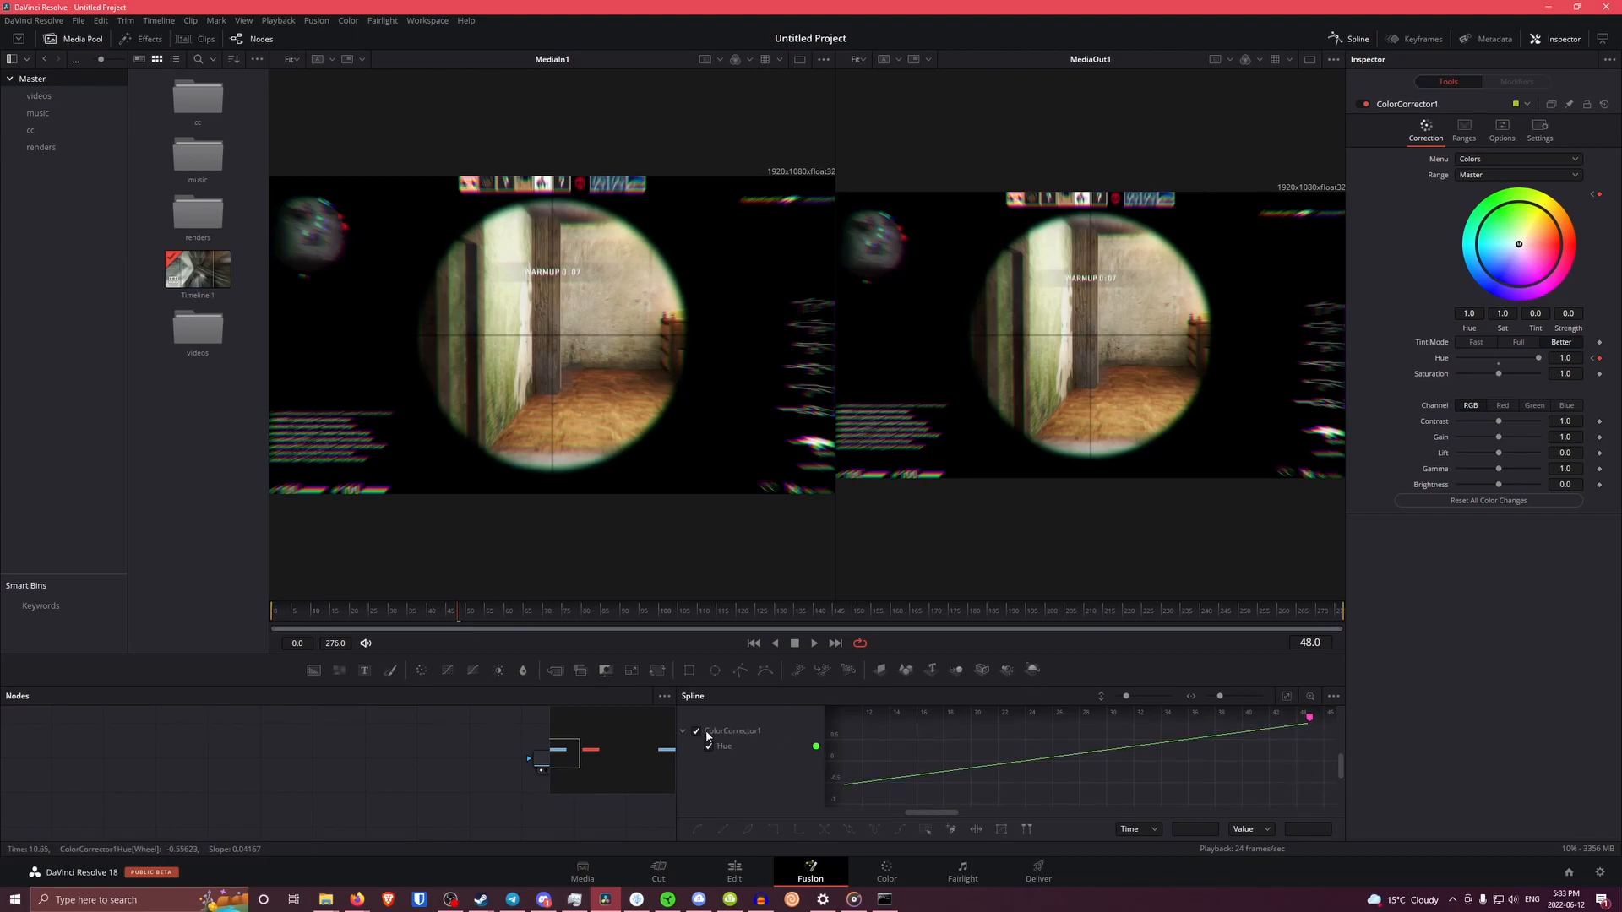
pyautogui.click(1288, 698)
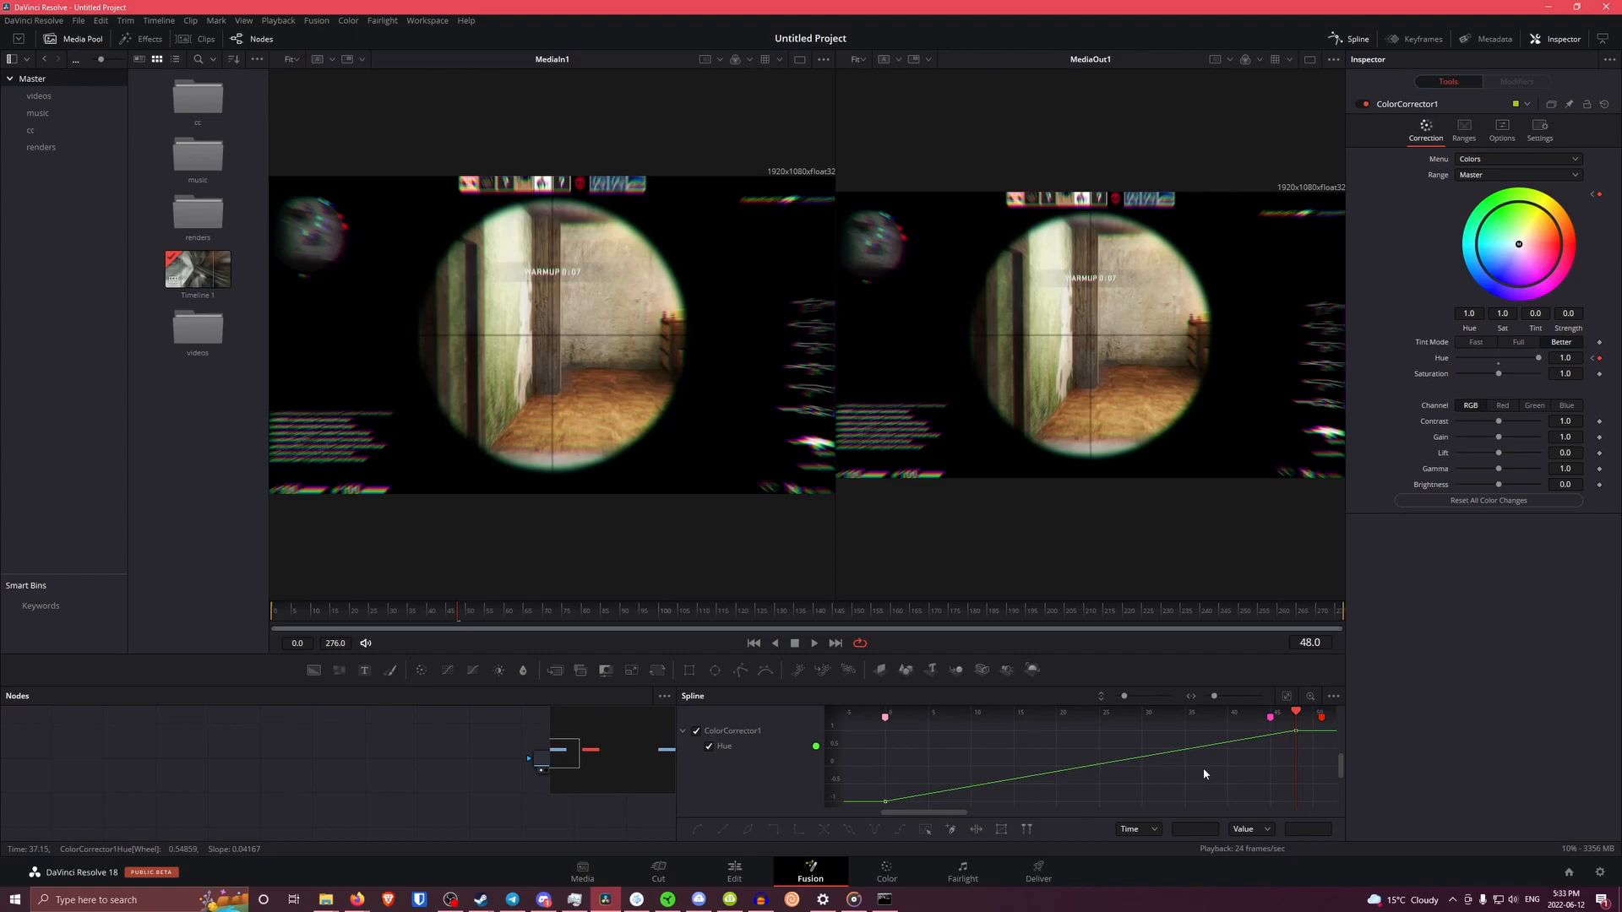
pyautogui.hotkey('ctrl', 'a')
pyautogui.click(696, 833)
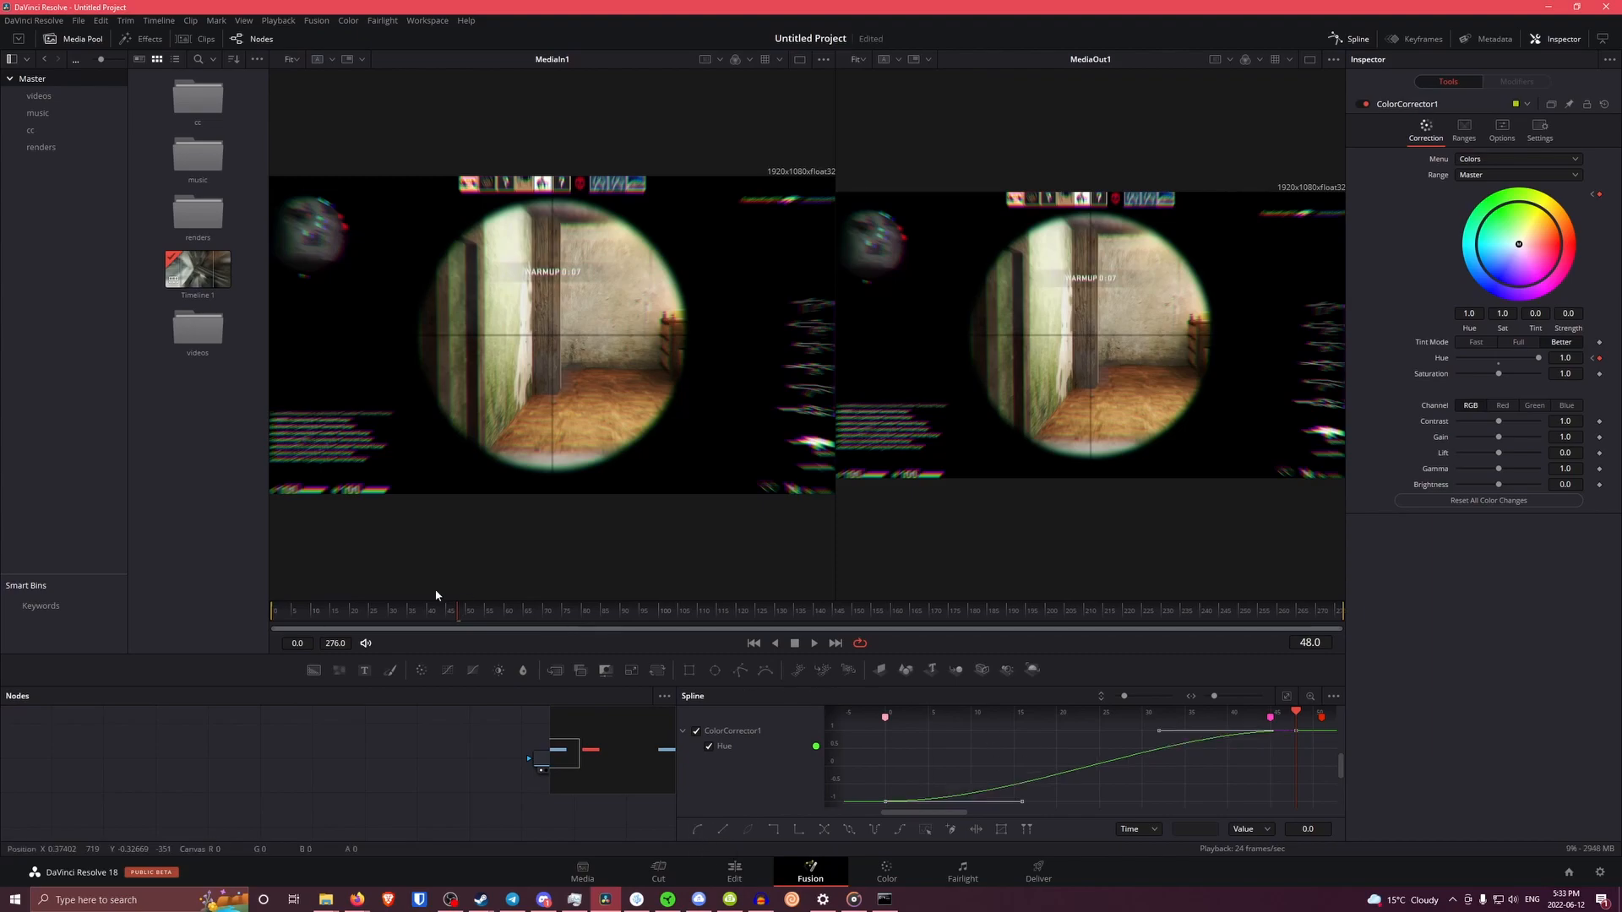
# Make the Hue animation ping-pong beyond its last keyframe and play the composition from frame 0
pyautogui.click(875, 829)
pyautogui.hscroll(3, 1061, 758)
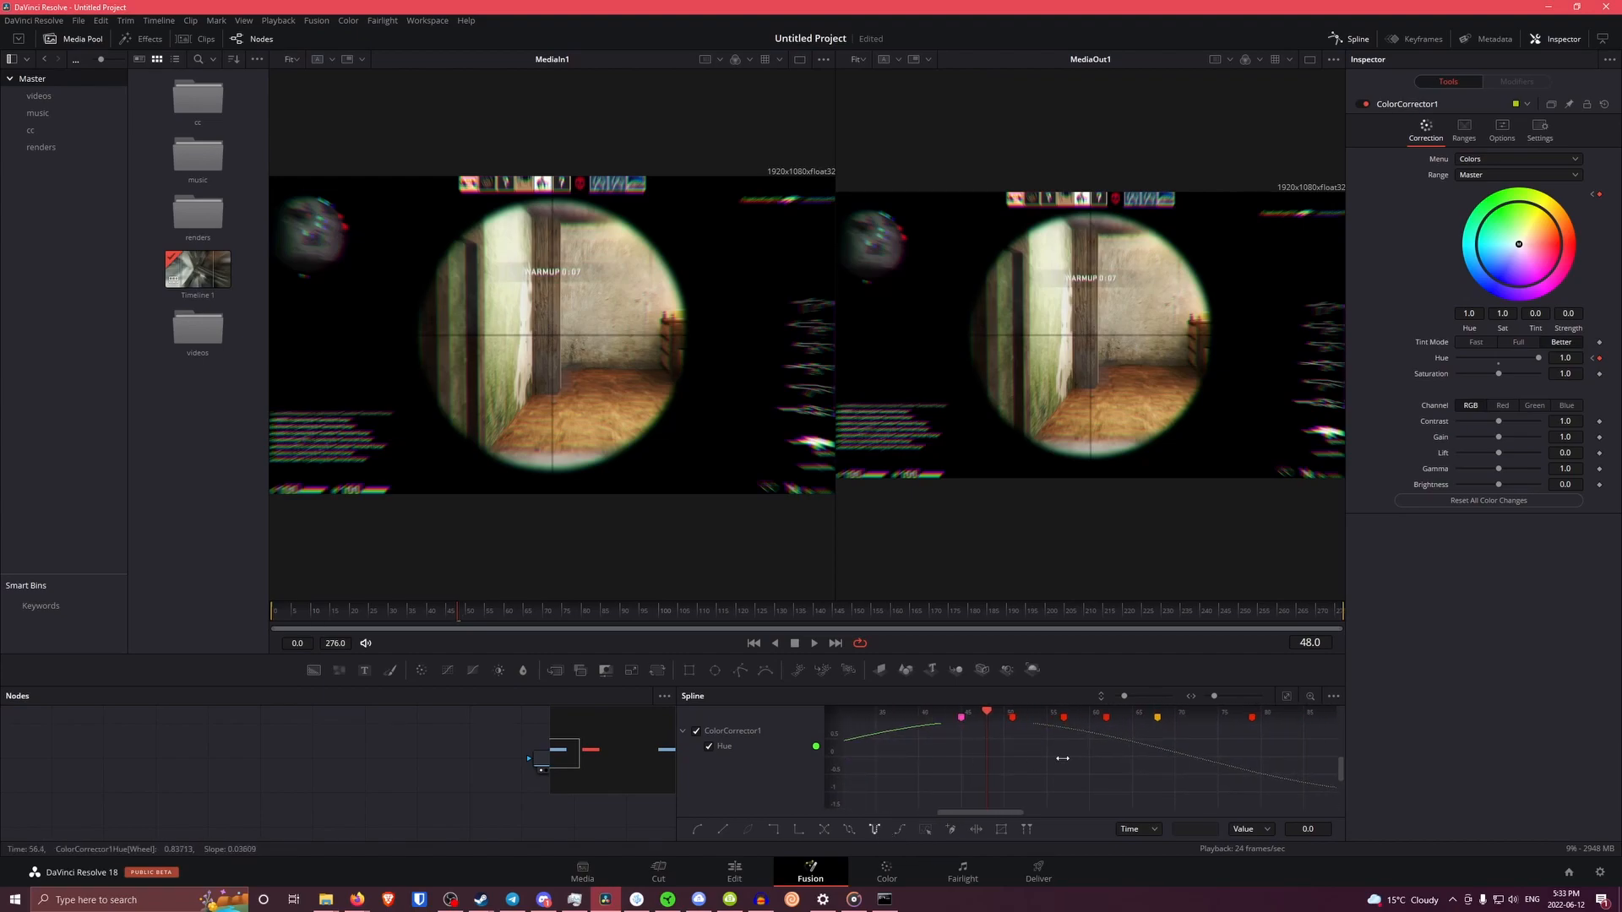
pyautogui.hscroll(8, 1088, 772)
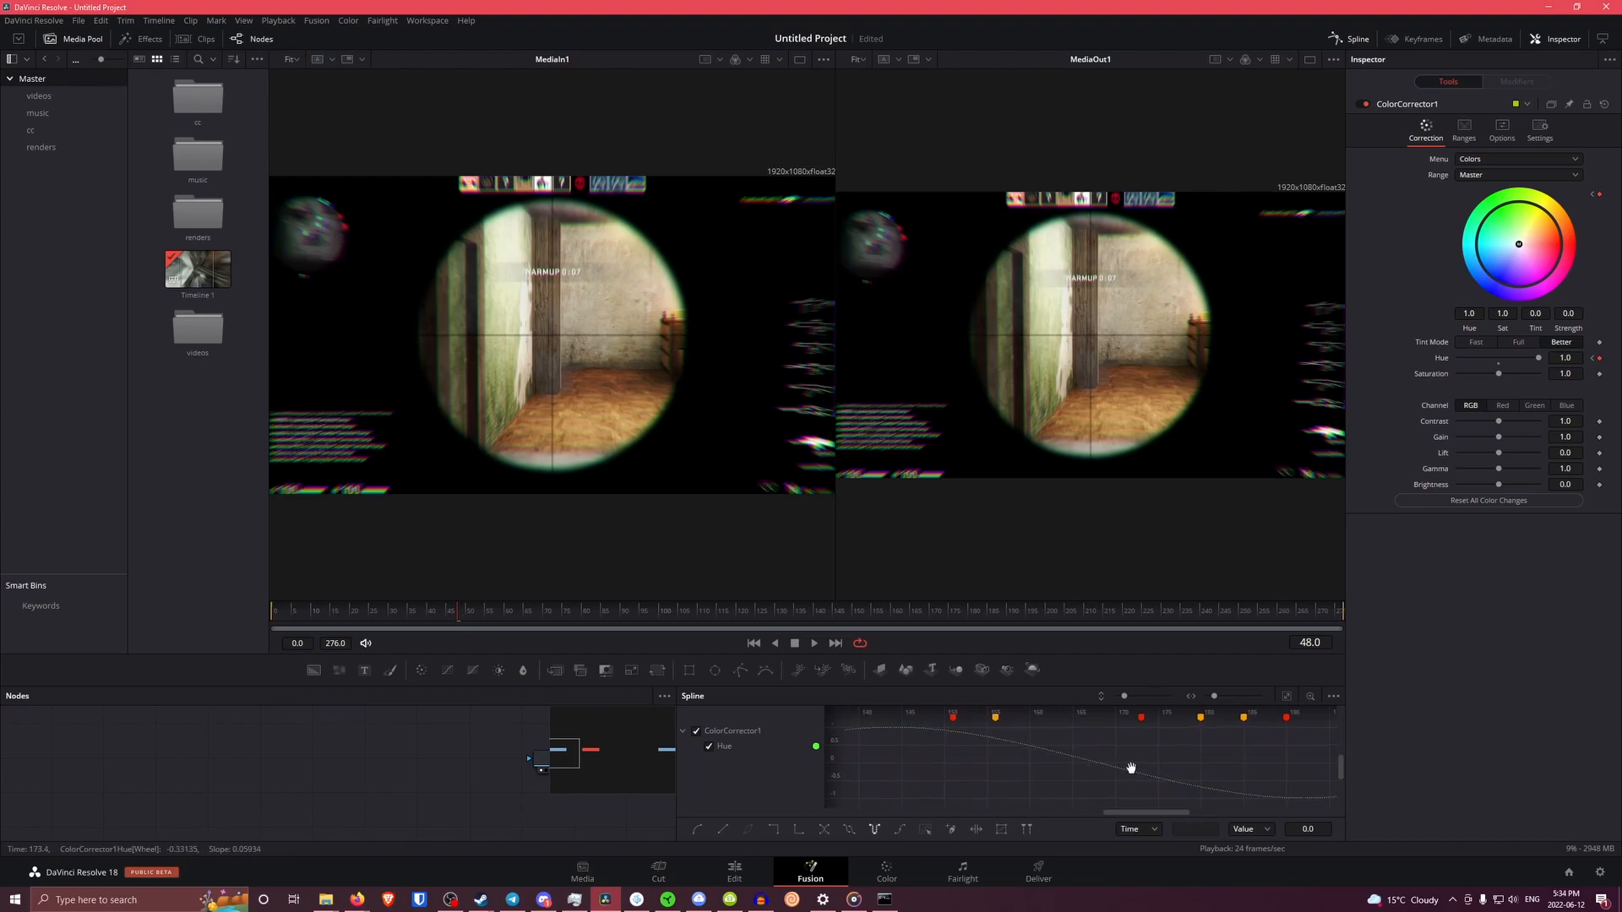
pyautogui.hscroll(-10, 1202, 750)
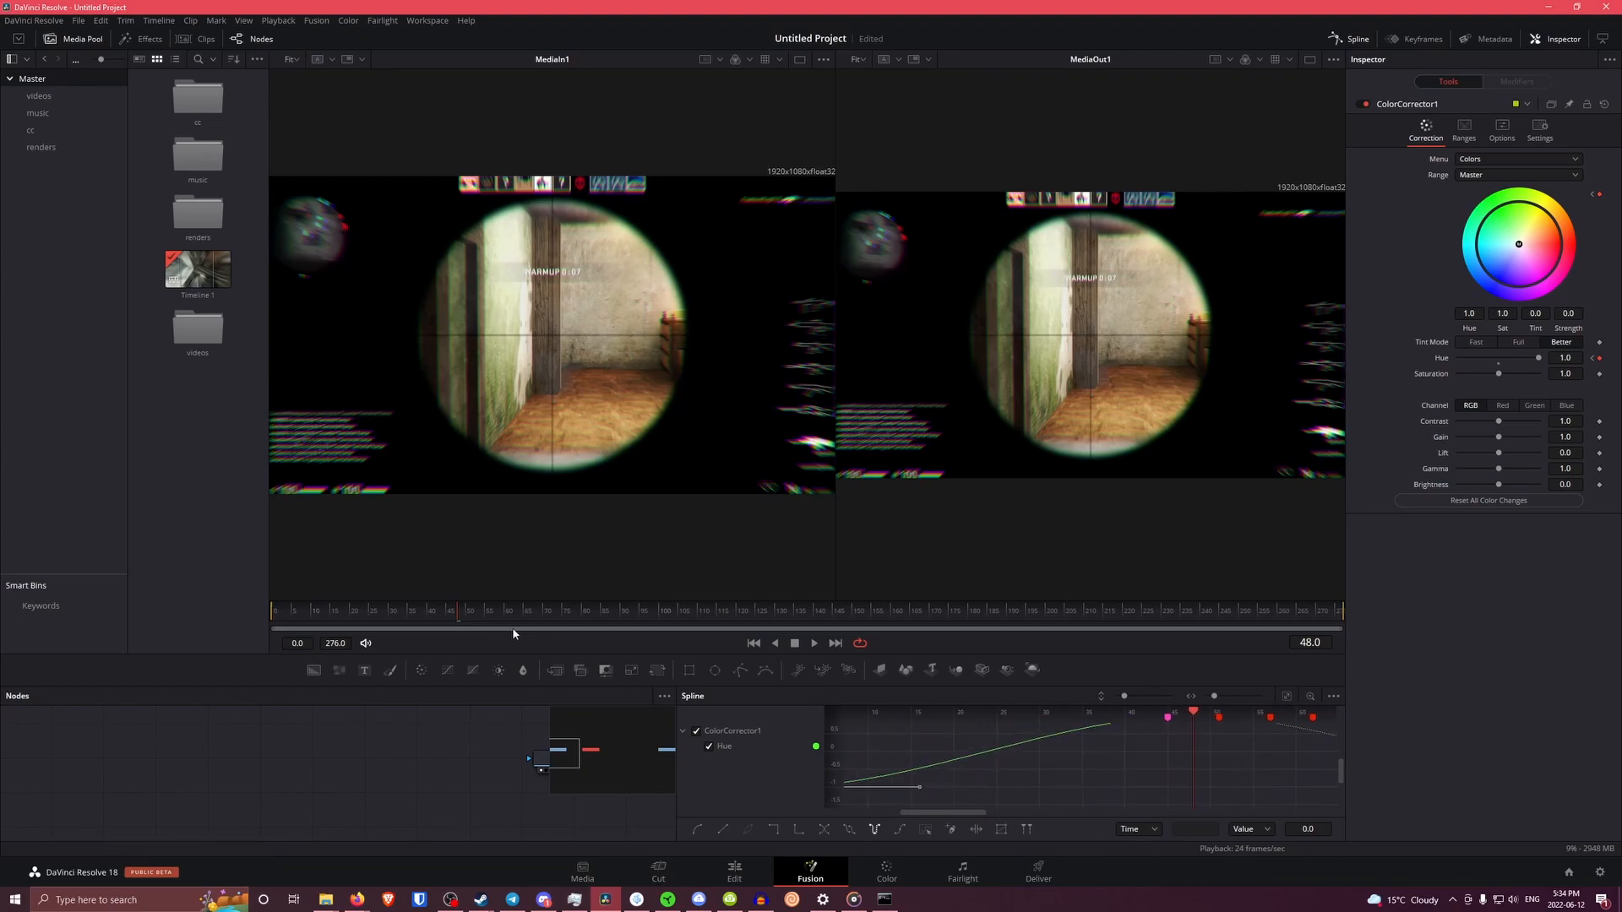
pyautogui.press('Home')
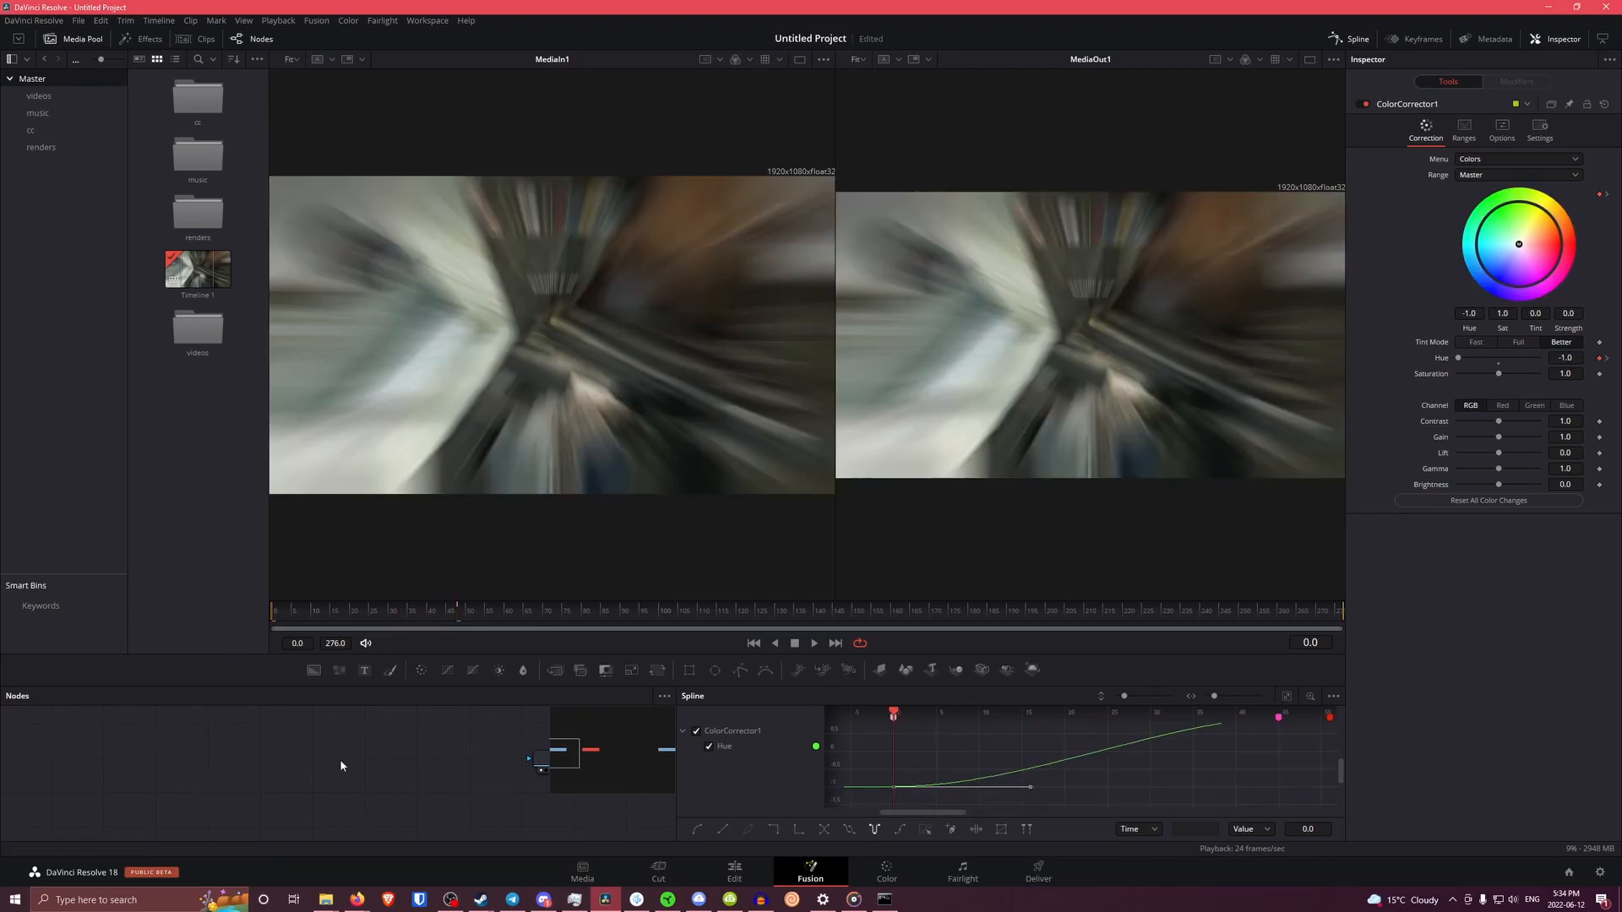
pyautogui.press('space')
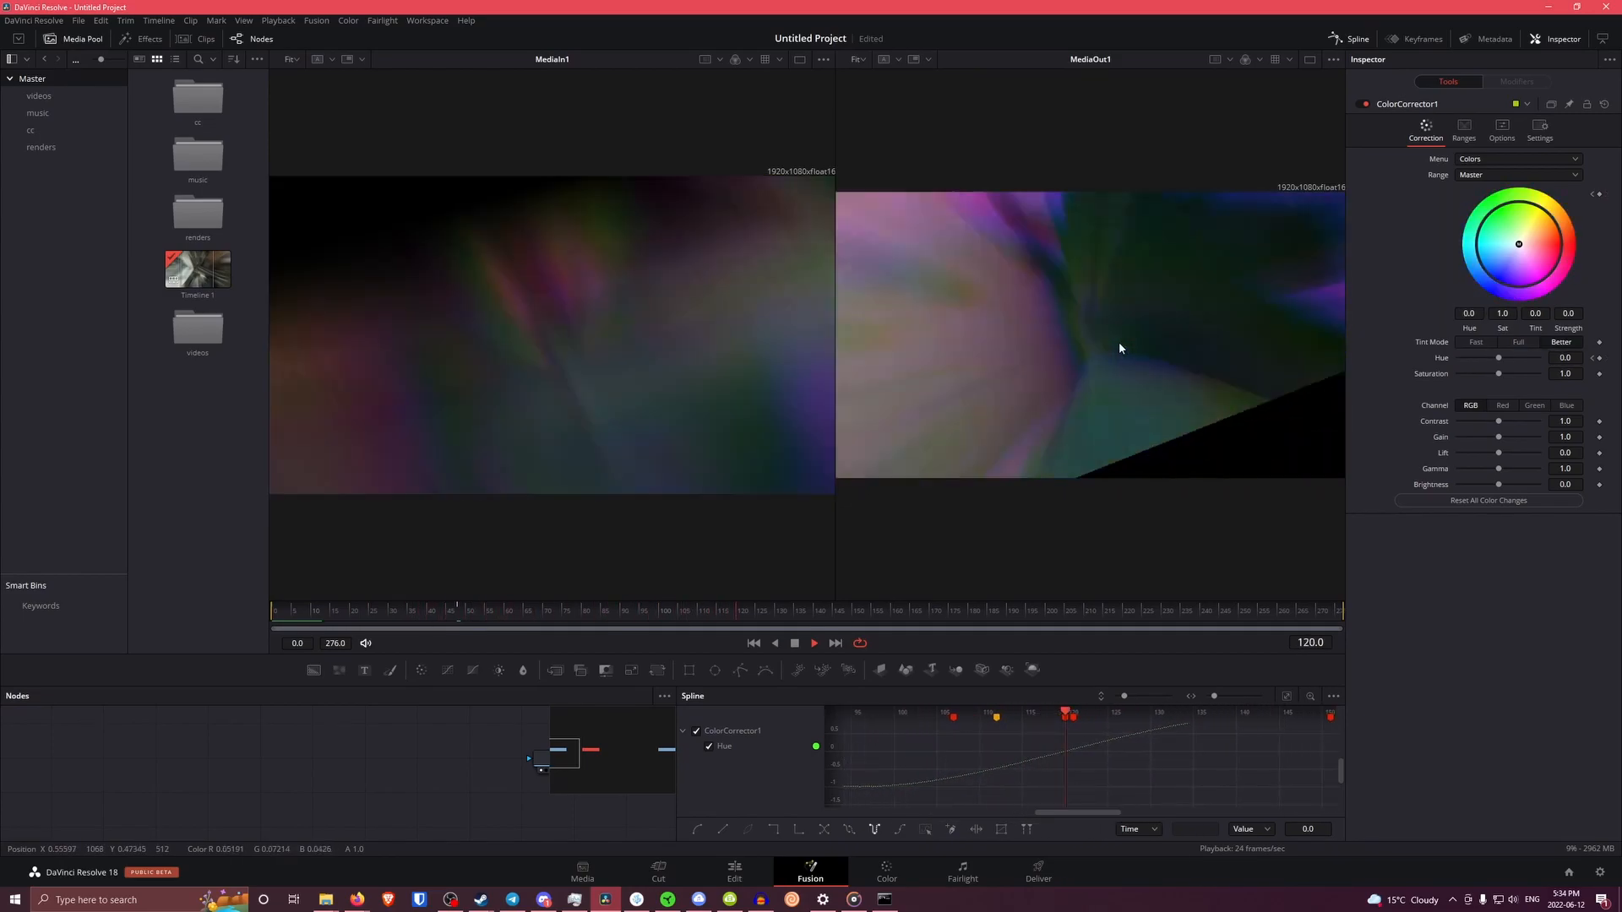
pyautogui.press('space')
# On the Edit page, play the timeline from the start of the adjustment clip and scrub back to around Marker 3
pyautogui.click(734, 870)
pyautogui.hotkey('ctrl', 's')
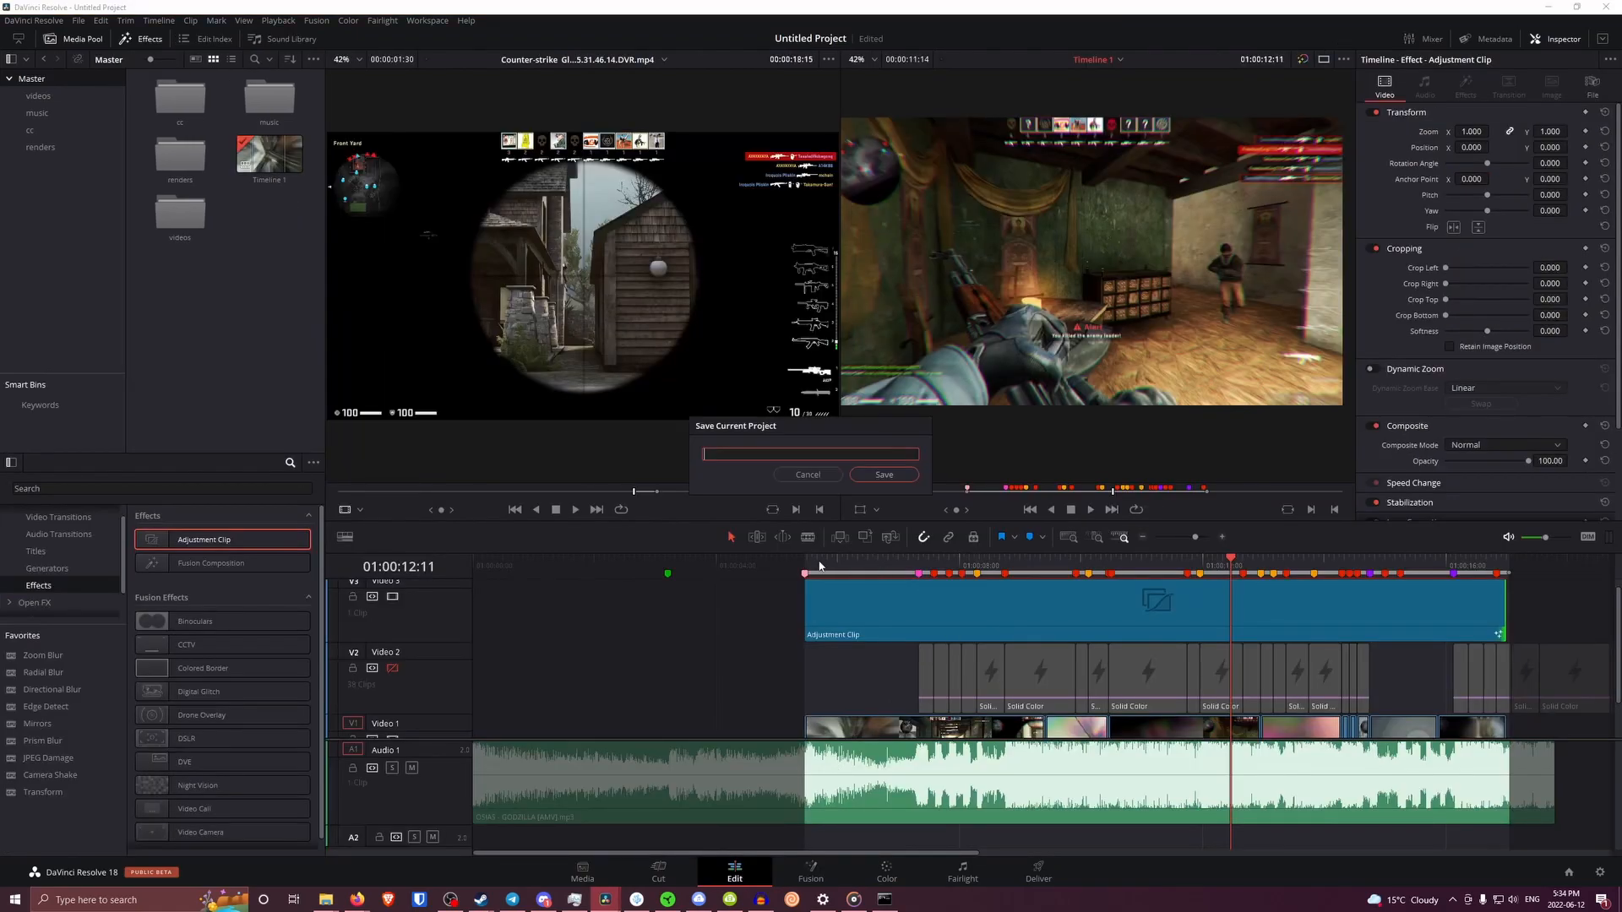
pyautogui.press('Escape')
pyautogui.click(810, 564)
pyautogui.press('space')
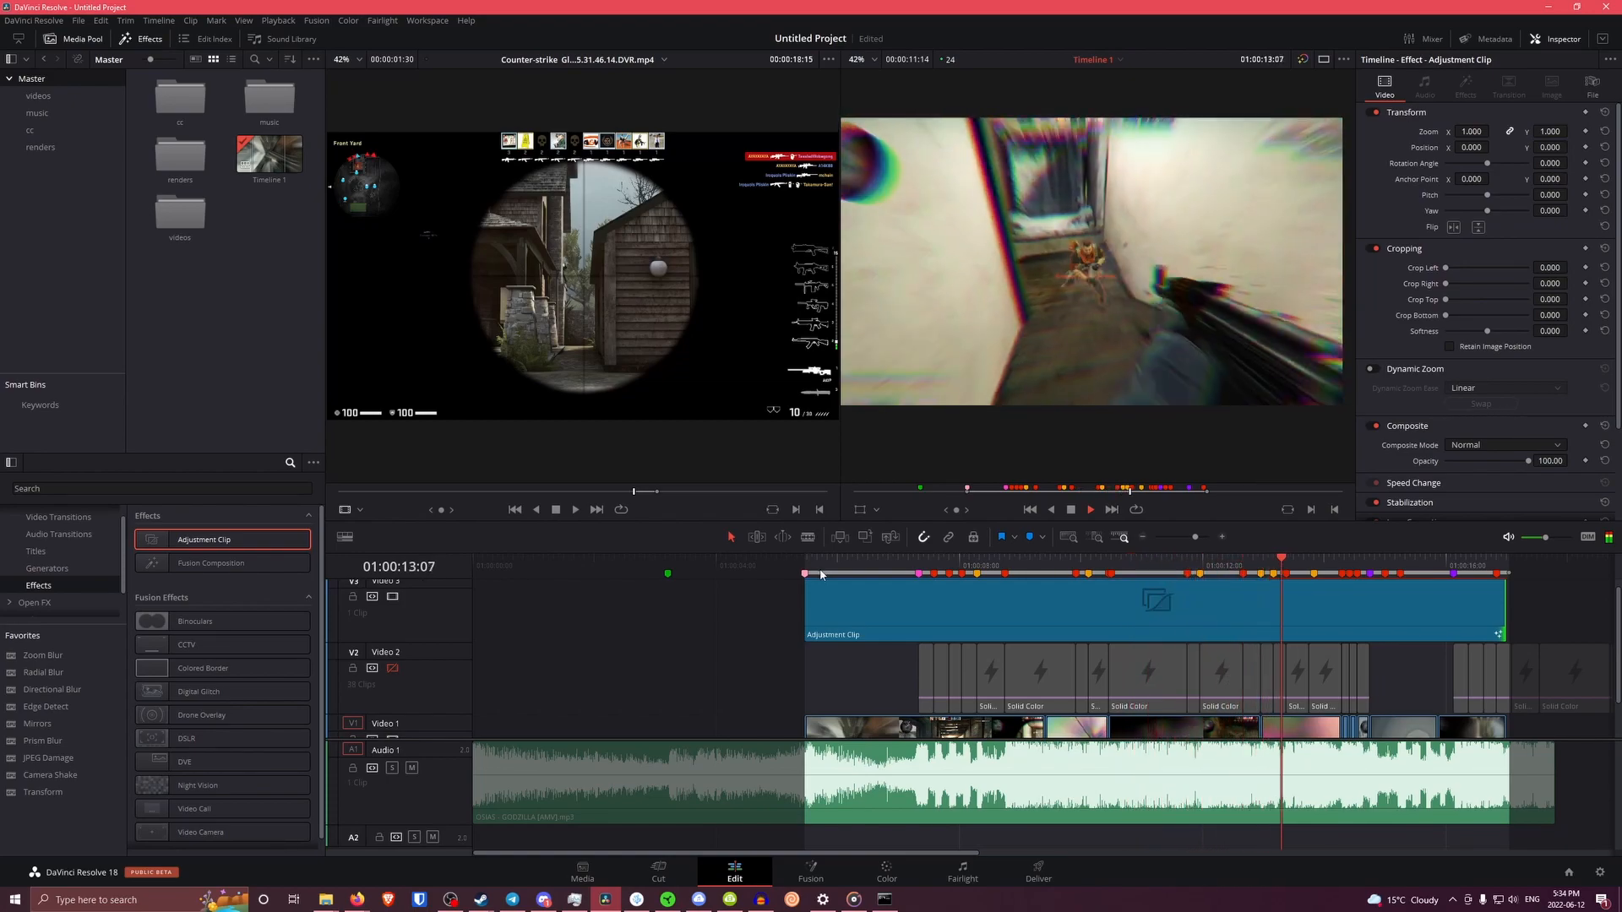
pyautogui.press('space')
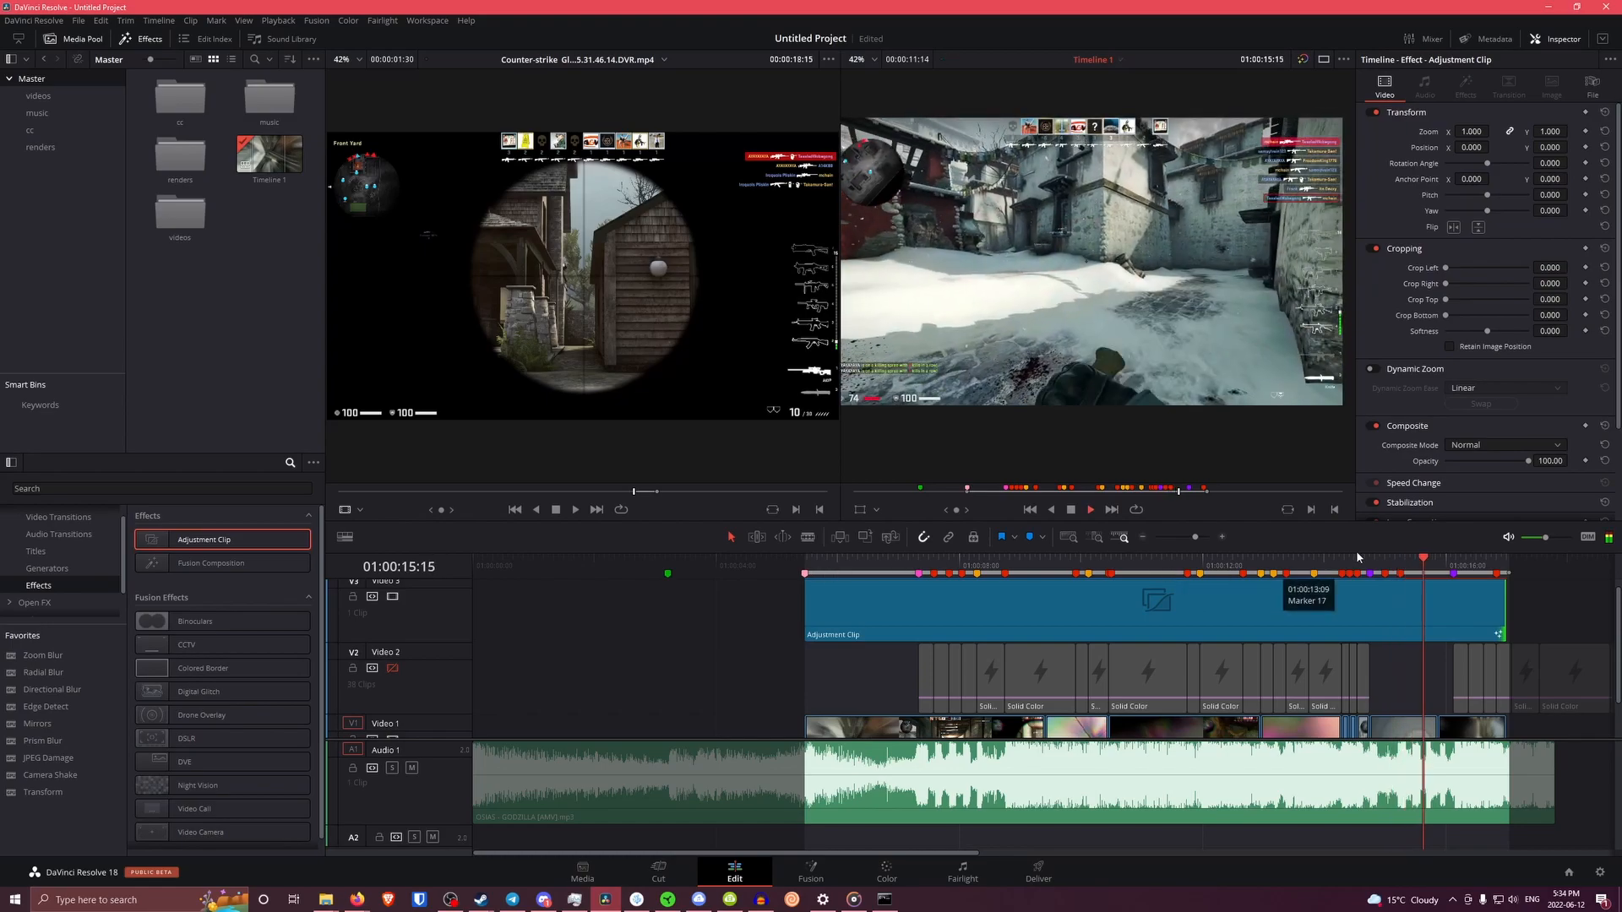
pyautogui.moveTo(980, 559); pyautogui.dragTo(923, 559)
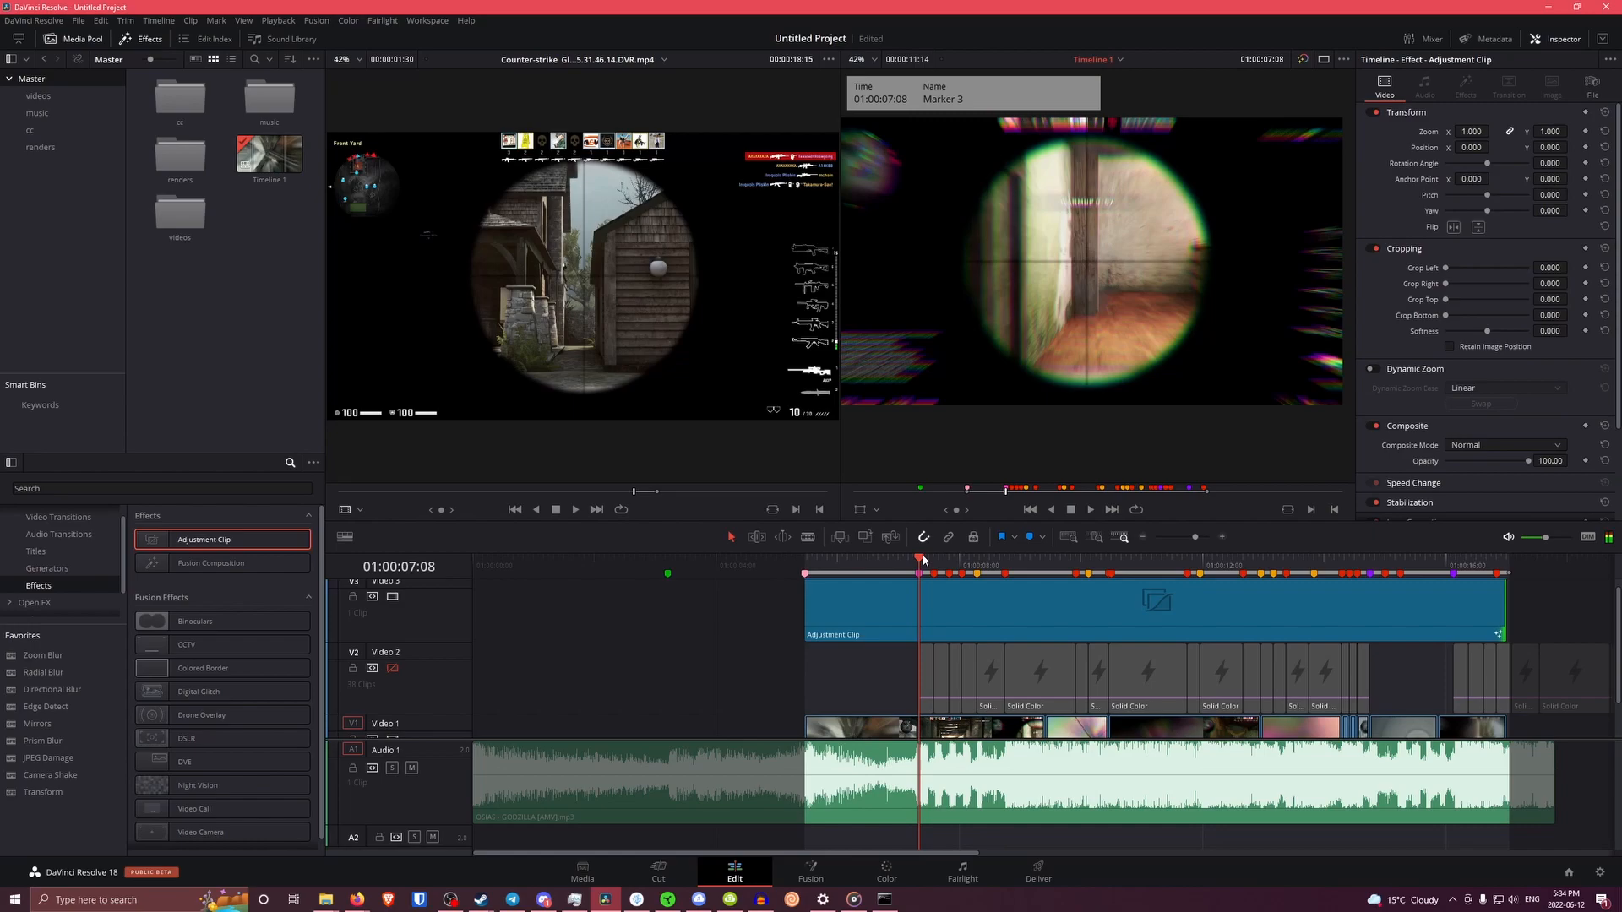
# Disable the Video 3 track and scrub back to 01:00:06:03 to view the footage without the adjustment clip
pyautogui.click(959, 602)
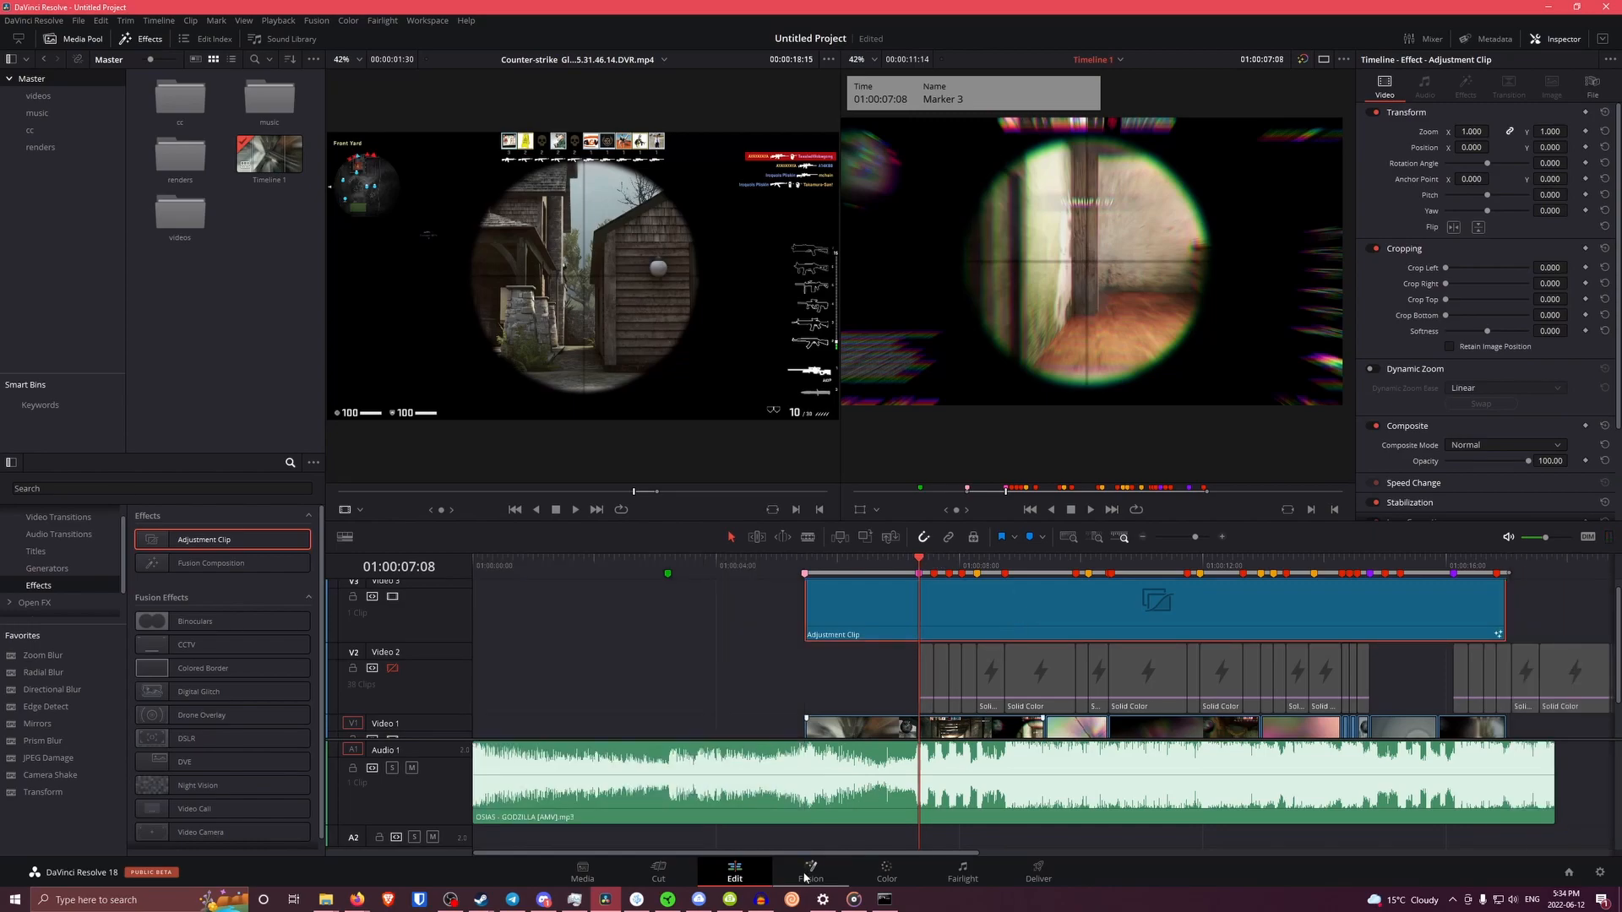
pyautogui.click(392, 596)
pyautogui.moveTo(973, 555)
pyautogui.mouseDown()
pyautogui.moveTo(1088, 577)
pyautogui.moveTo(846, 563)
pyautogui.mouseUp()
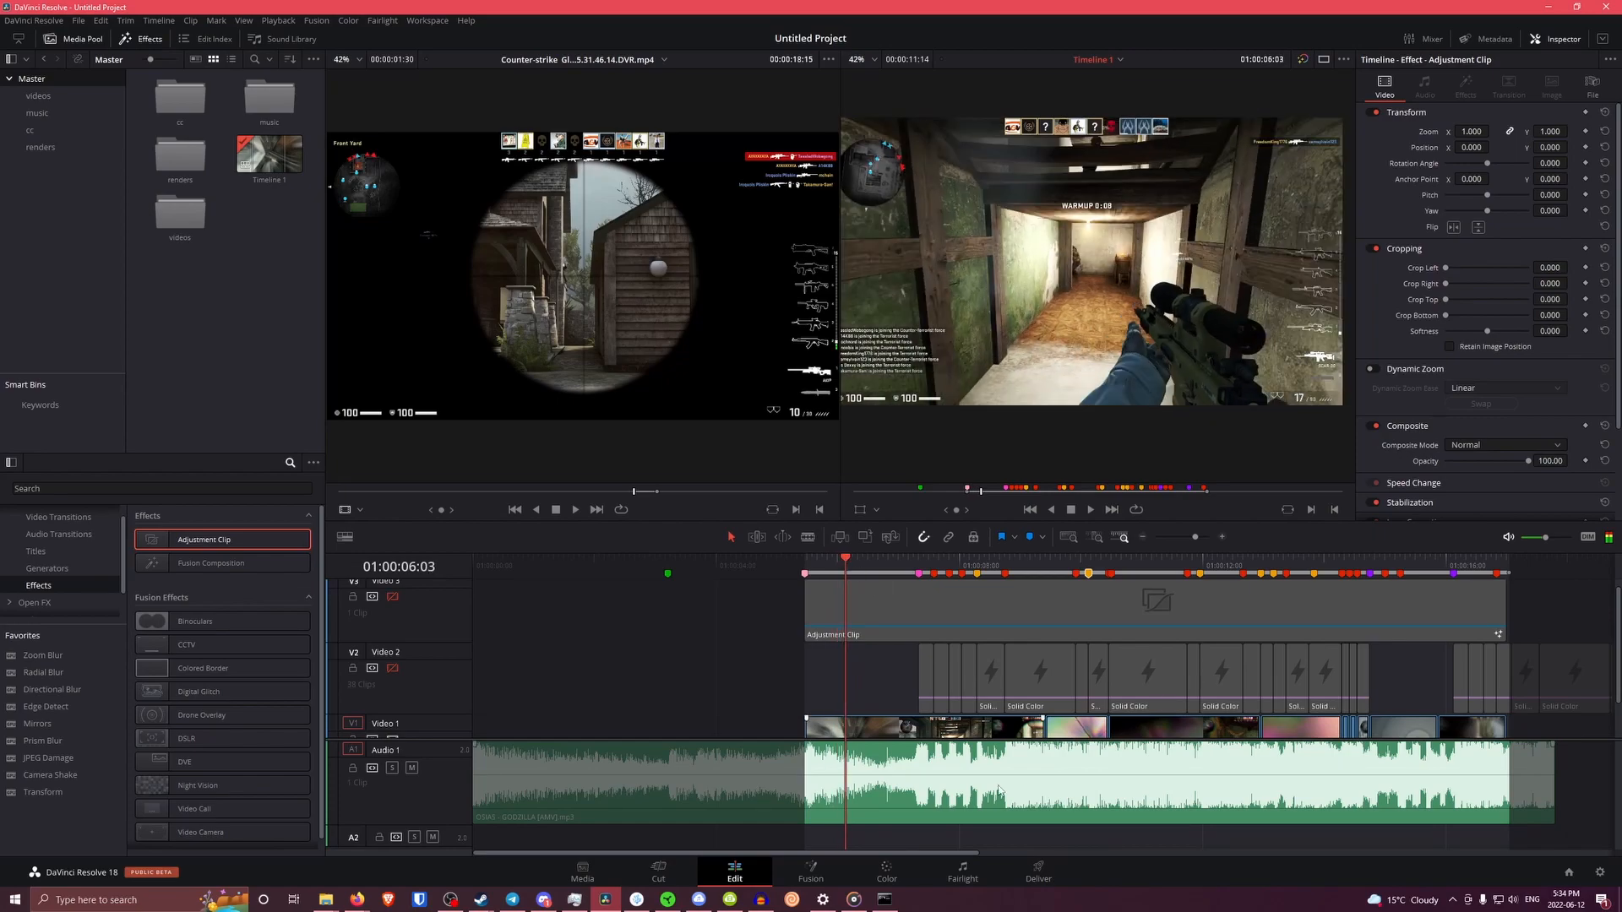
pyautogui.click(893, 865)
pyautogui.click(810, 870)
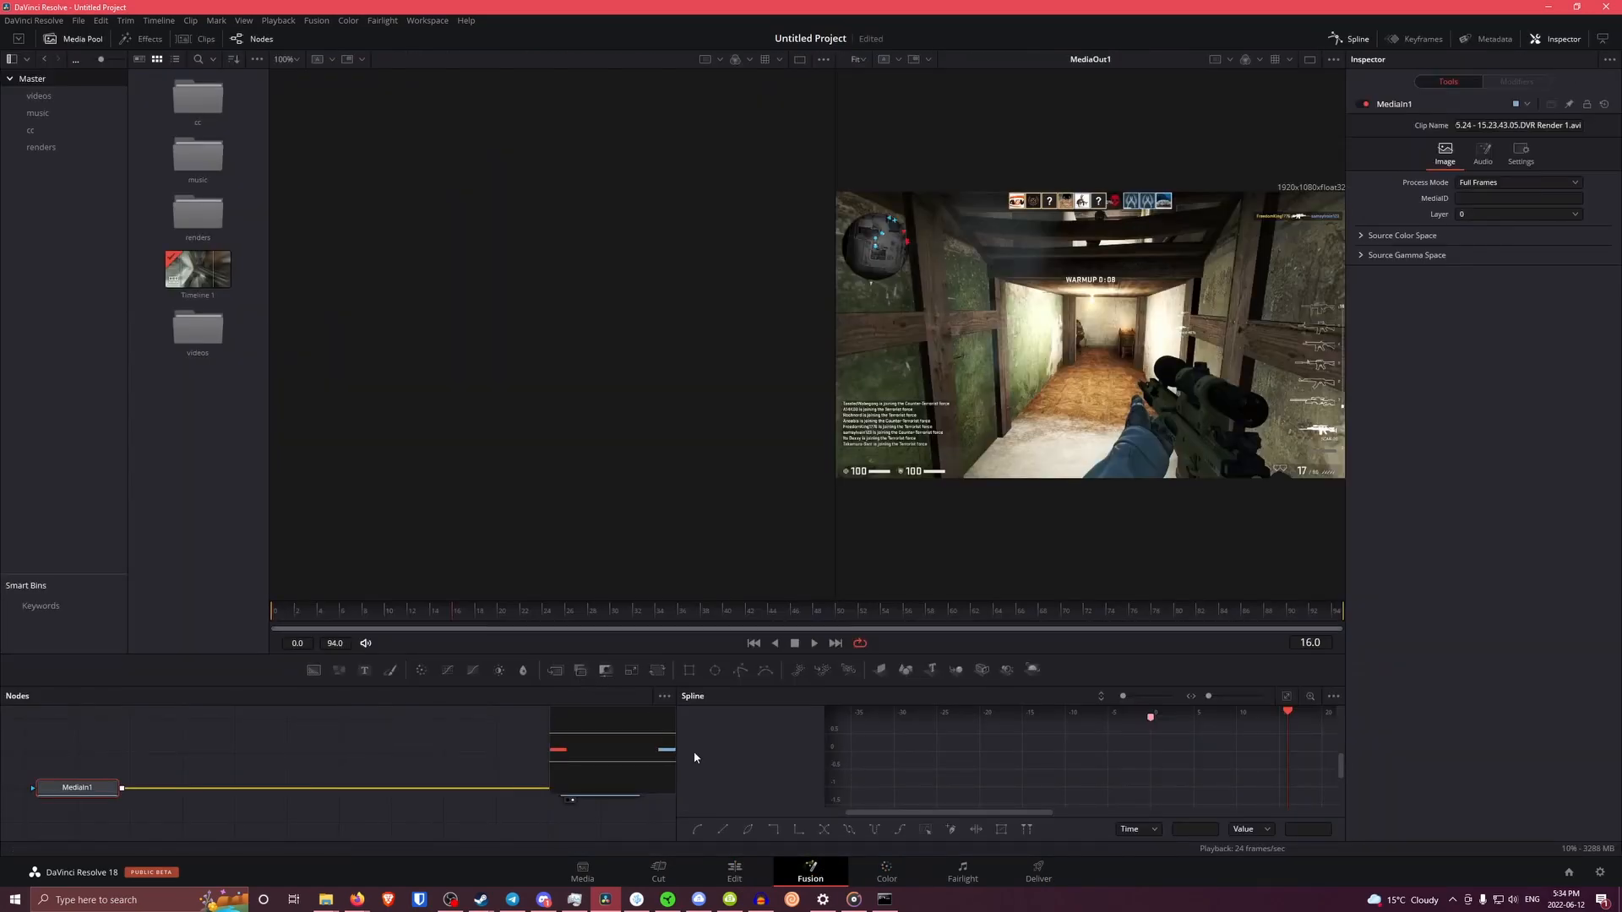
pyautogui.click(734, 870)
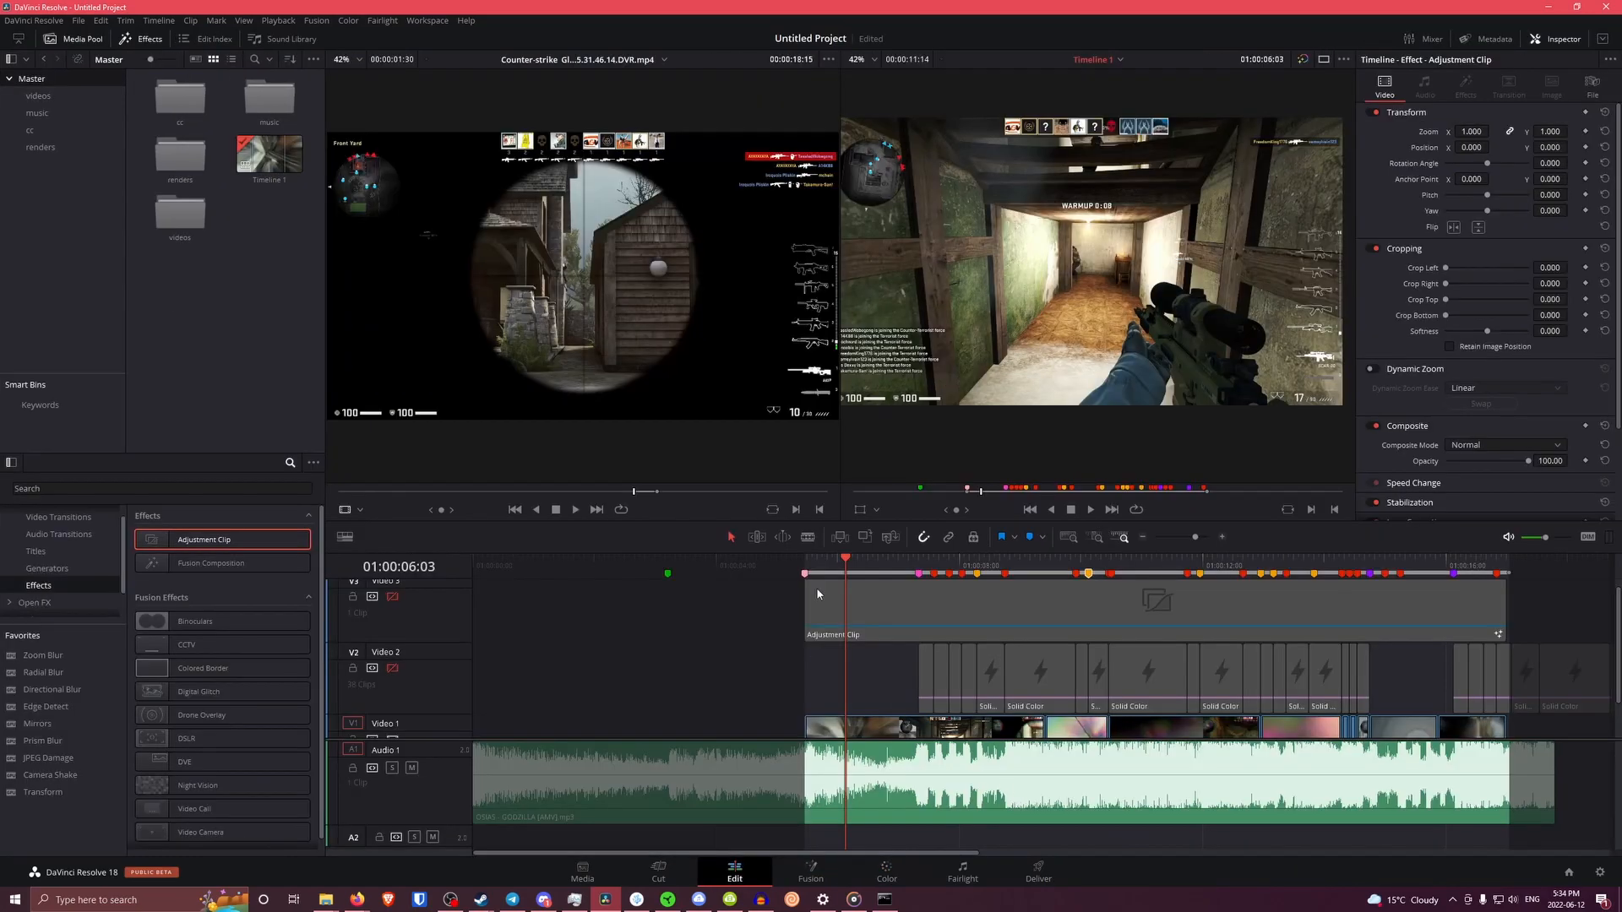
# Re-enable Video 3 with the adjustment clip selected and scrub through its hue effect on the Color page
pyautogui.click(843, 647)
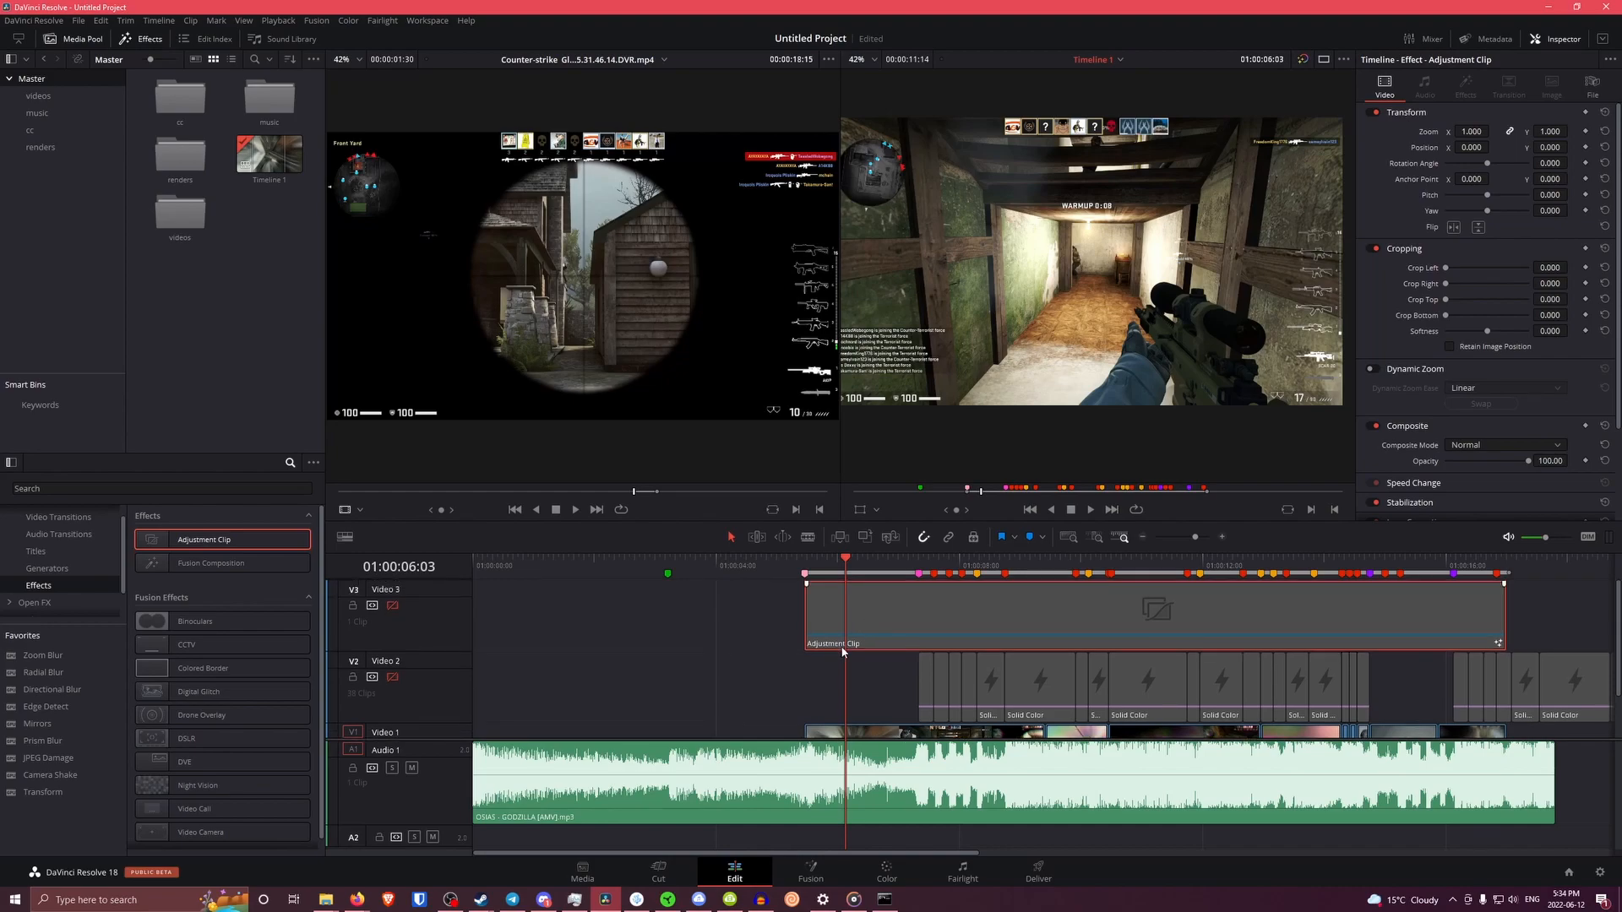
pyautogui.click(393, 606)
pyautogui.click(887, 870)
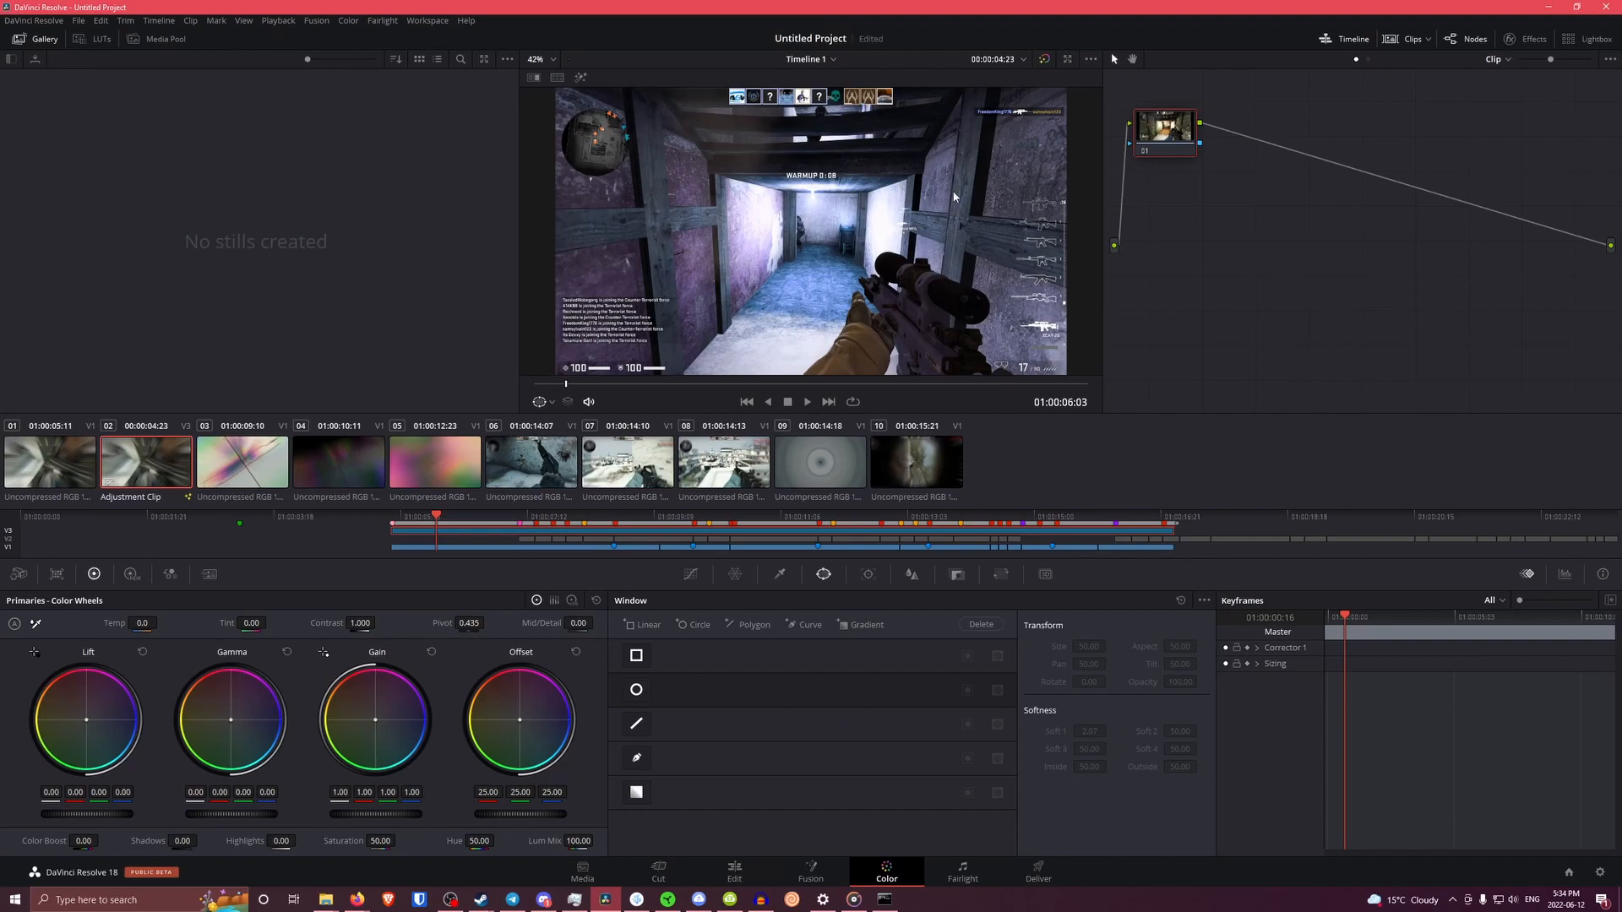
pyautogui.moveTo(433, 520); pyautogui.dragTo(586, 544)
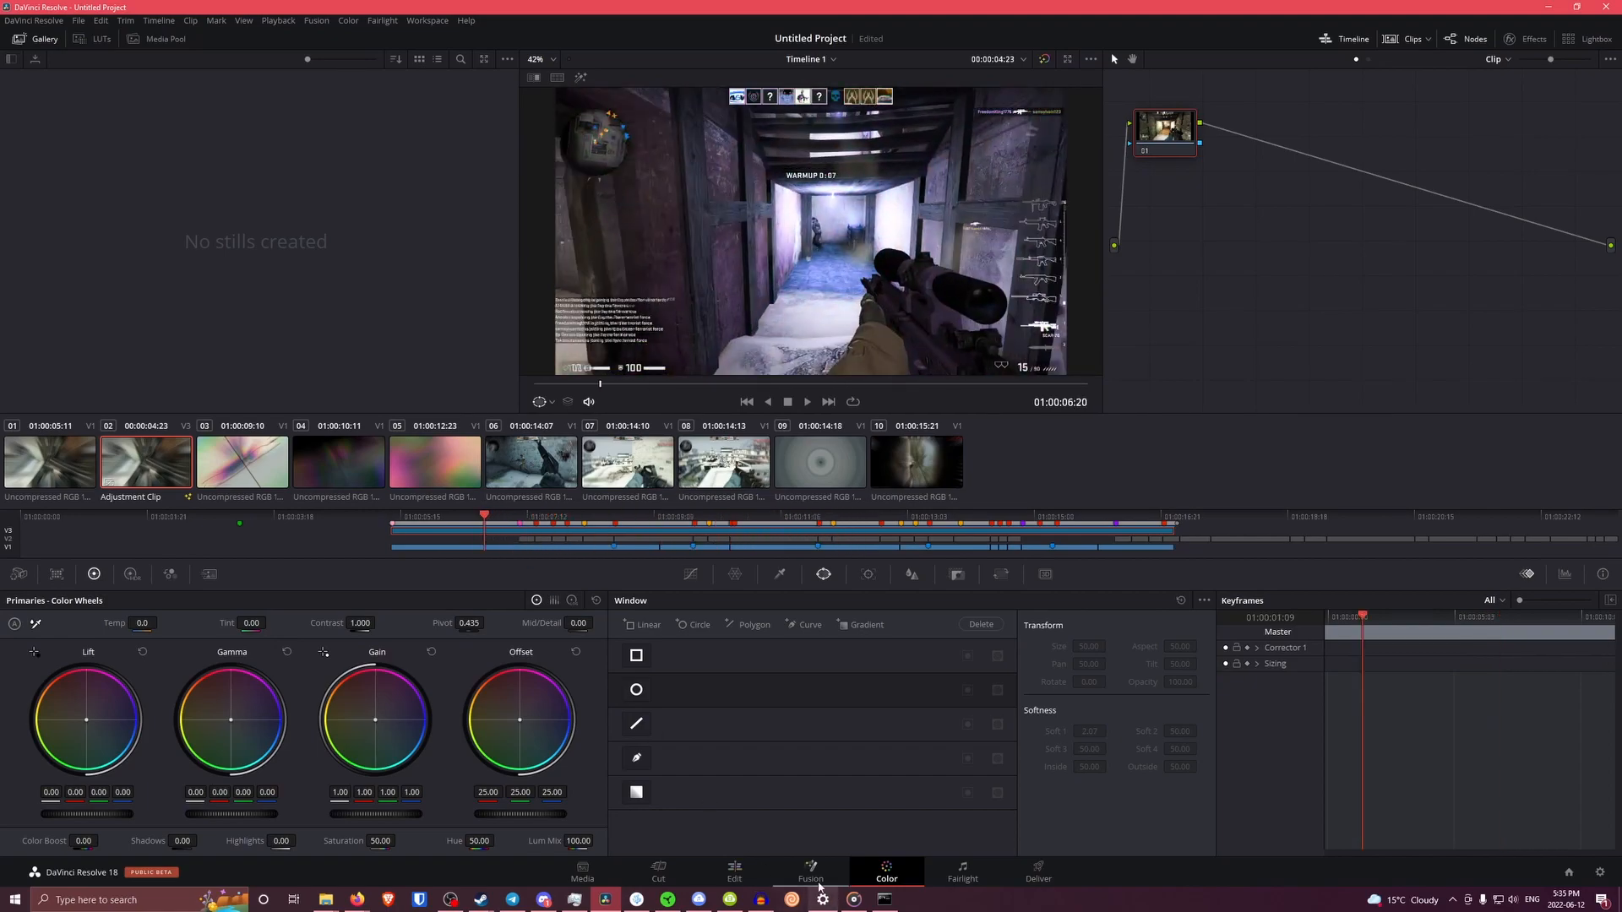
# With Video 3 disabled, select the first gameplay clip on Video 1 and open it on the Color page
pyautogui.click(734, 870)
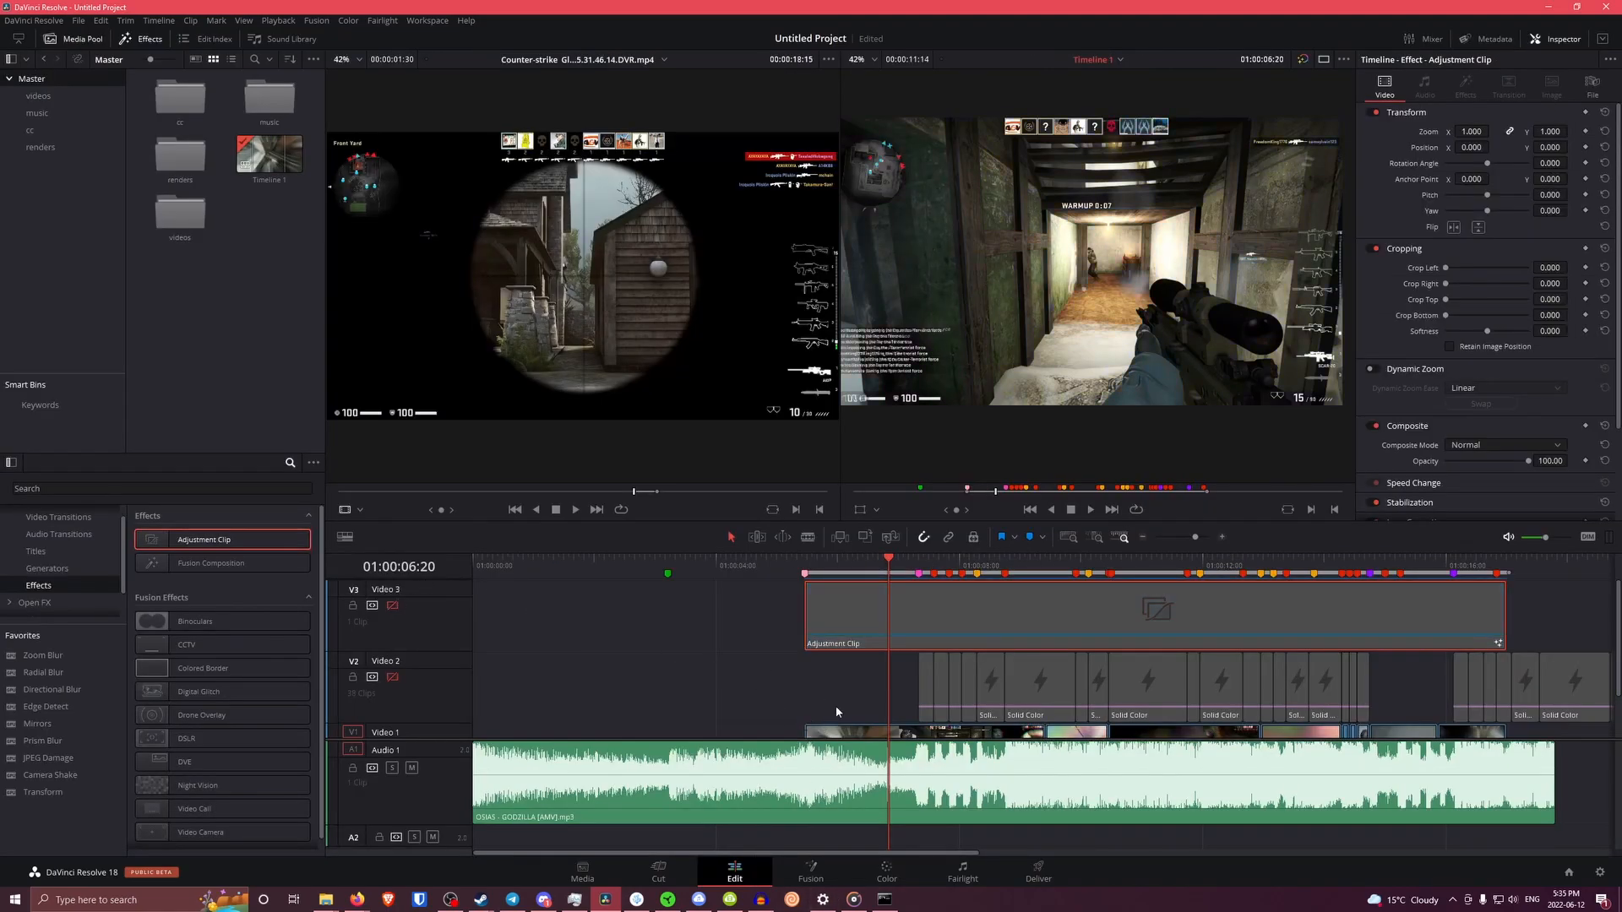
pyautogui.scroll(-2, 843, 718)
pyautogui.click(875, 718)
pyautogui.scroll(2, 874, 716)
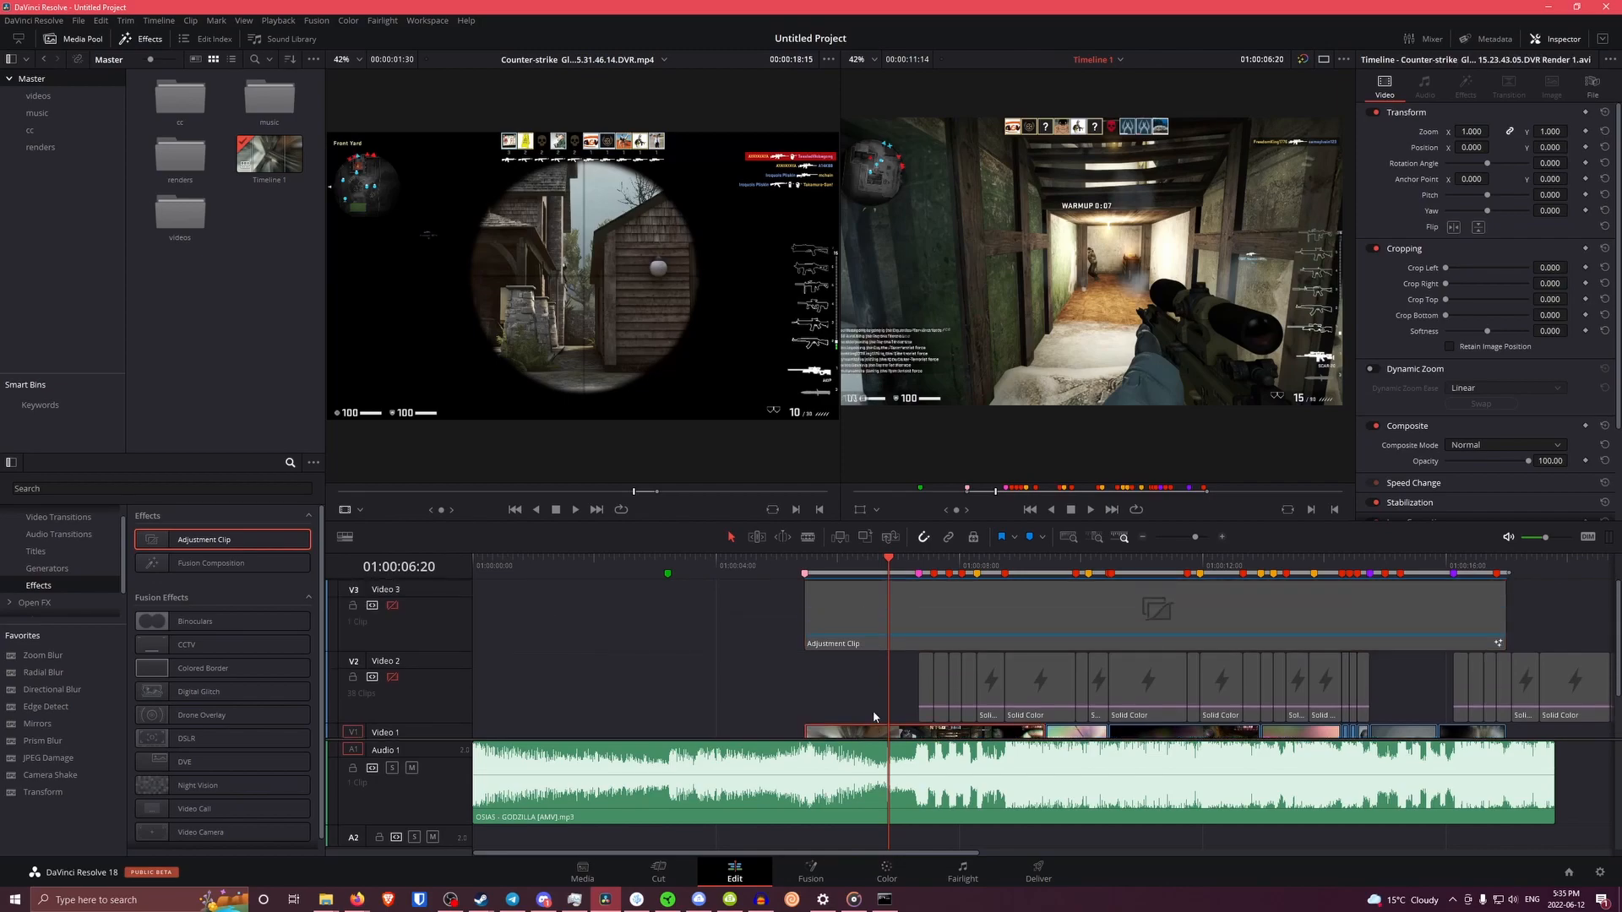
pyautogui.click(886, 870)
# Add a second corrector node, connect it in series after node 01, and select it
pyautogui.rightClick(1339, 268)
pyautogui.click(1206, 199)
pyautogui.rightClick(1208, 203)
pyautogui.moveTo(1263, 225)
pyautogui.click(1425, 225)
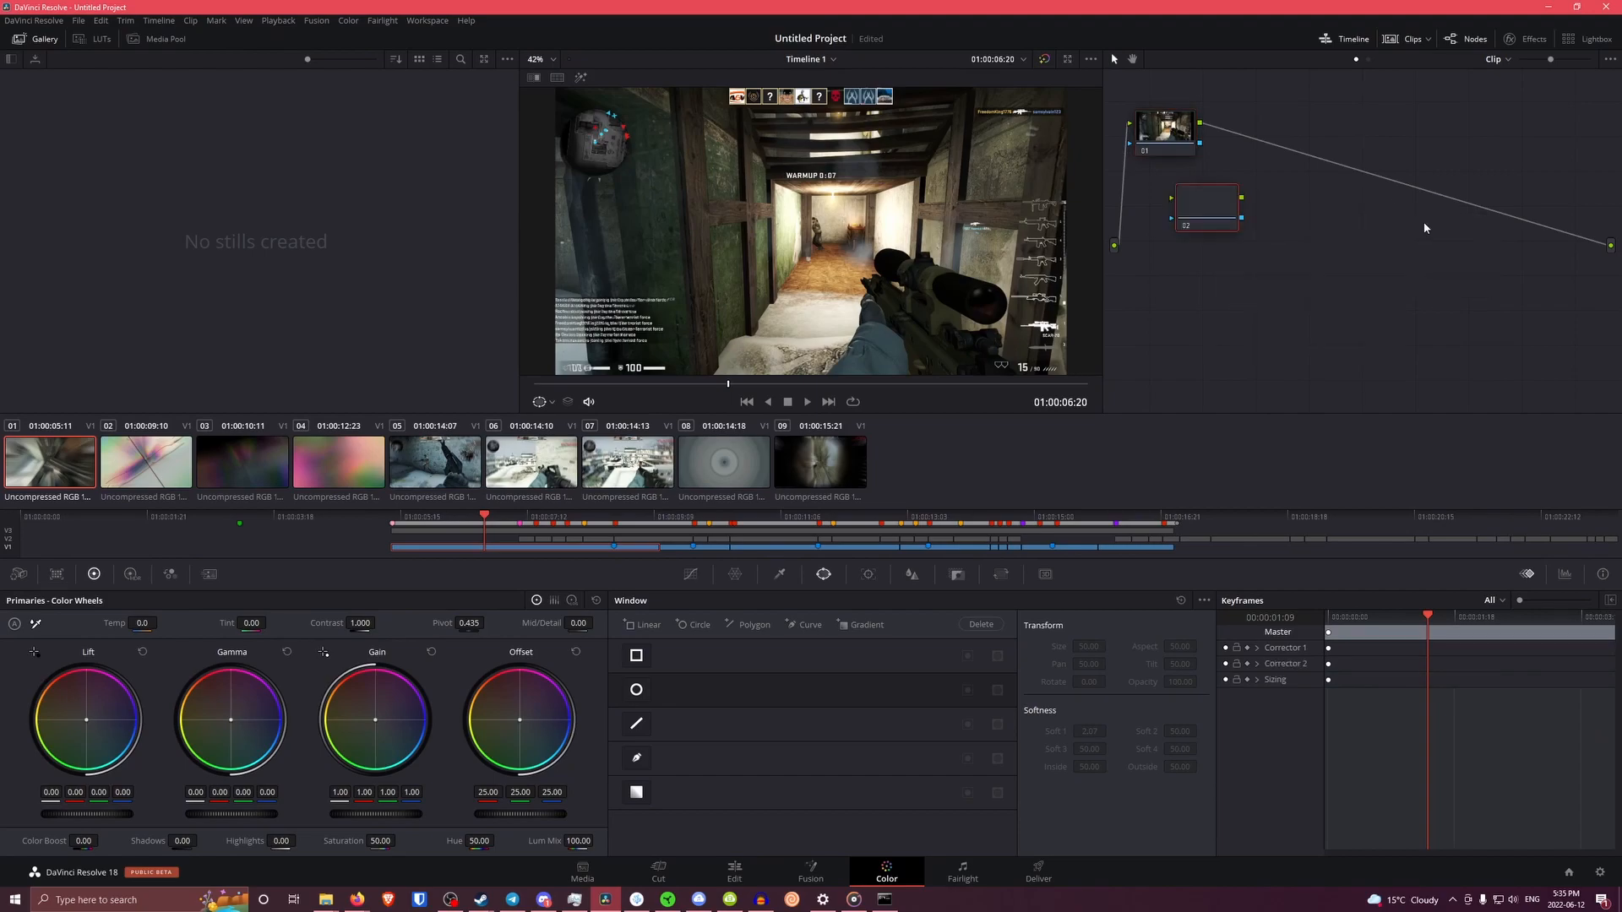
pyautogui.moveTo(1297, 204); pyautogui.dragTo(1299, 137)
pyautogui.moveTo(1174, 140); pyautogui.dragTo(1189, 159)
pyautogui.click(1284, 152)
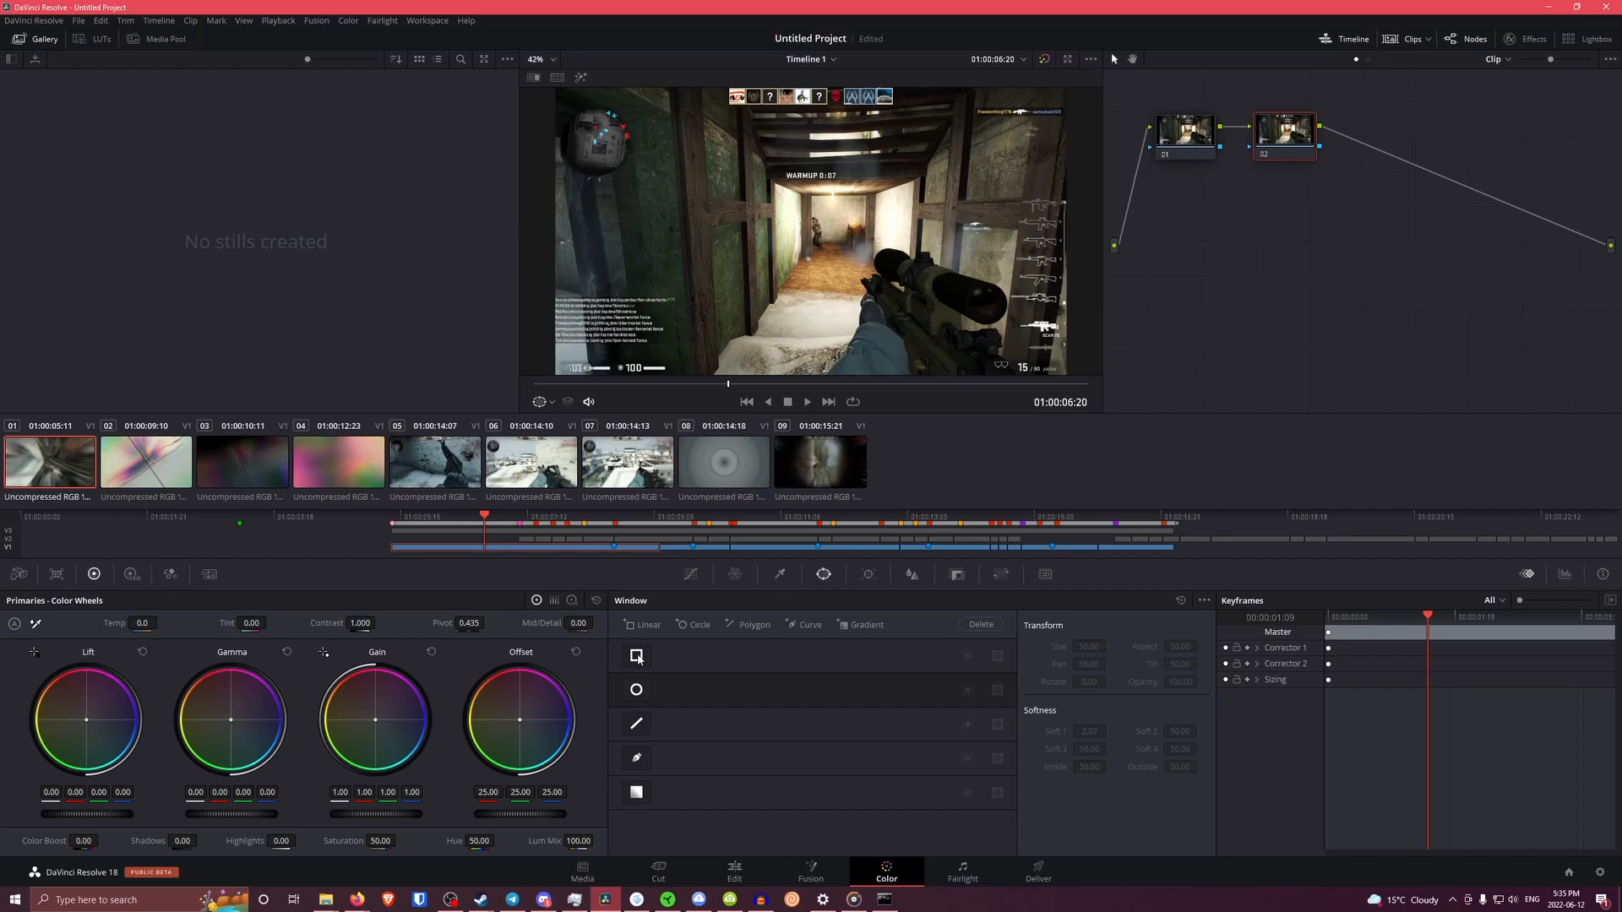
# Look through the Color page's grading tools, including the Qualifier, Window and neighbouring palettes, ending on the custom Curves
pyautogui.click(781, 575)
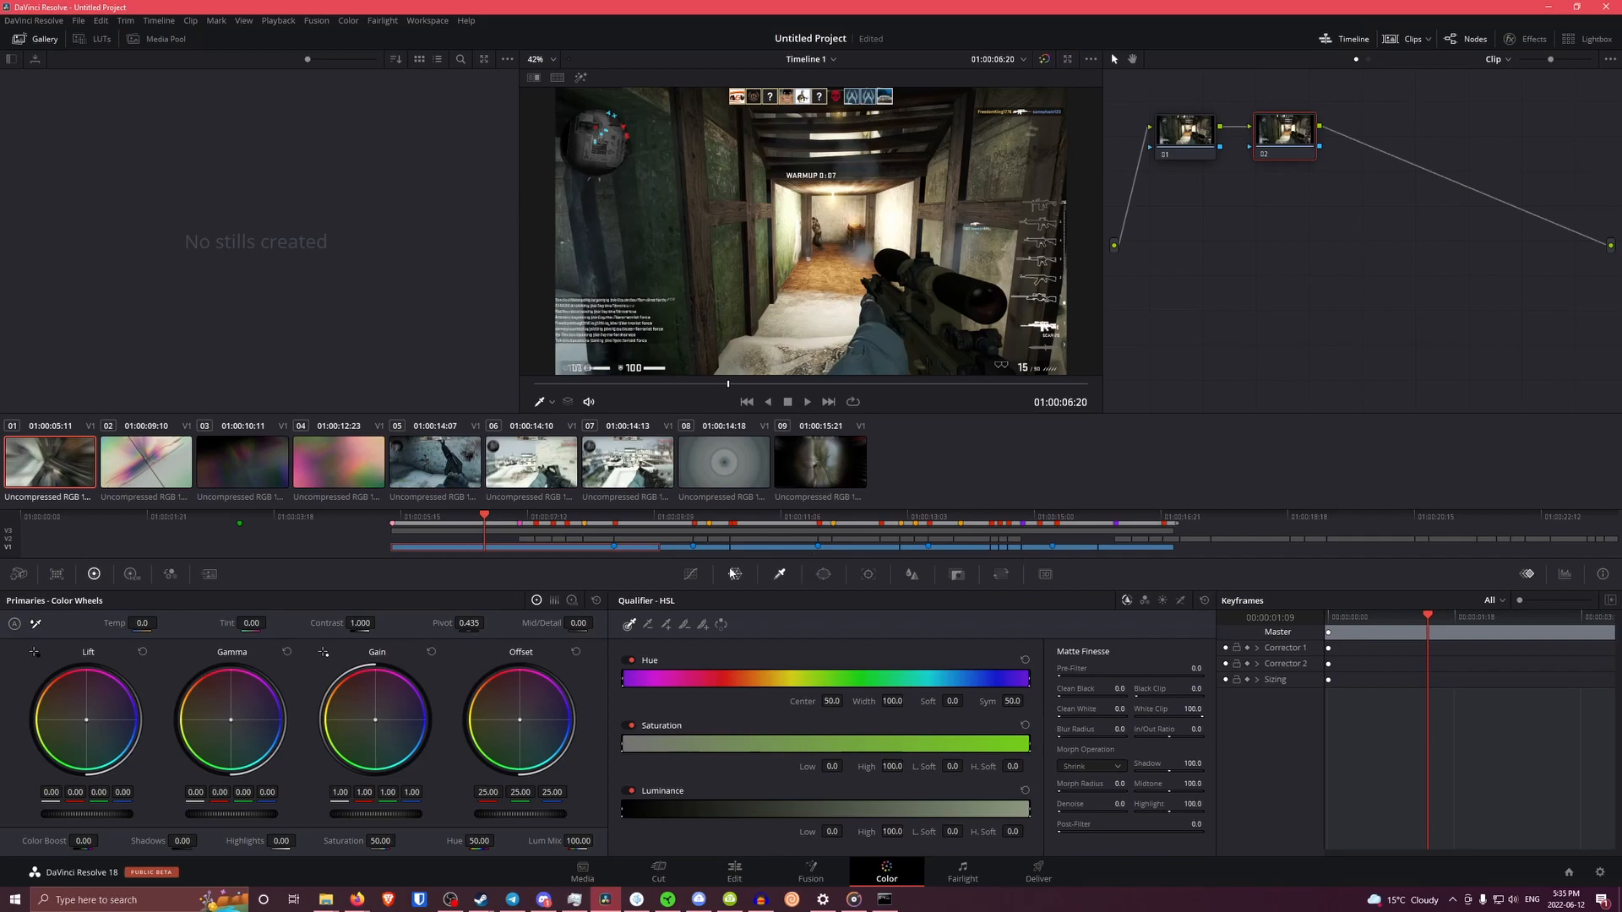
pyautogui.click(690, 574)
pyautogui.click(913, 575)
pyautogui.click(957, 575)
pyautogui.click(1003, 576)
pyautogui.click(957, 574)
pyautogui.click(912, 575)
pyautogui.click(867, 574)
pyautogui.click(824, 575)
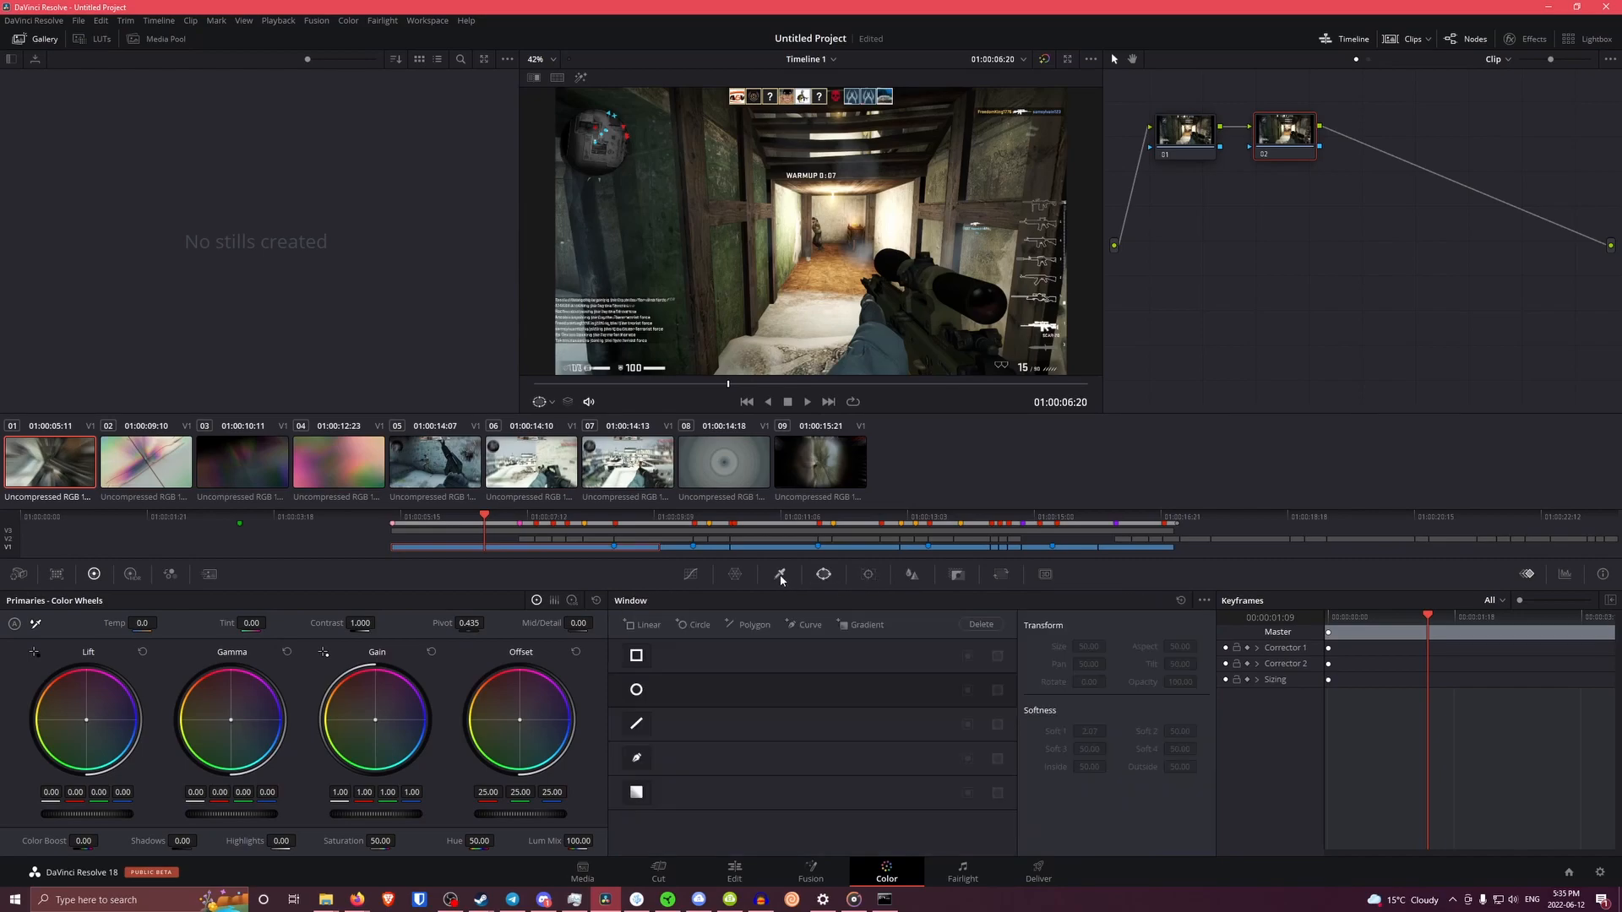
pyautogui.click(735, 574)
pyautogui.click(691, 574)
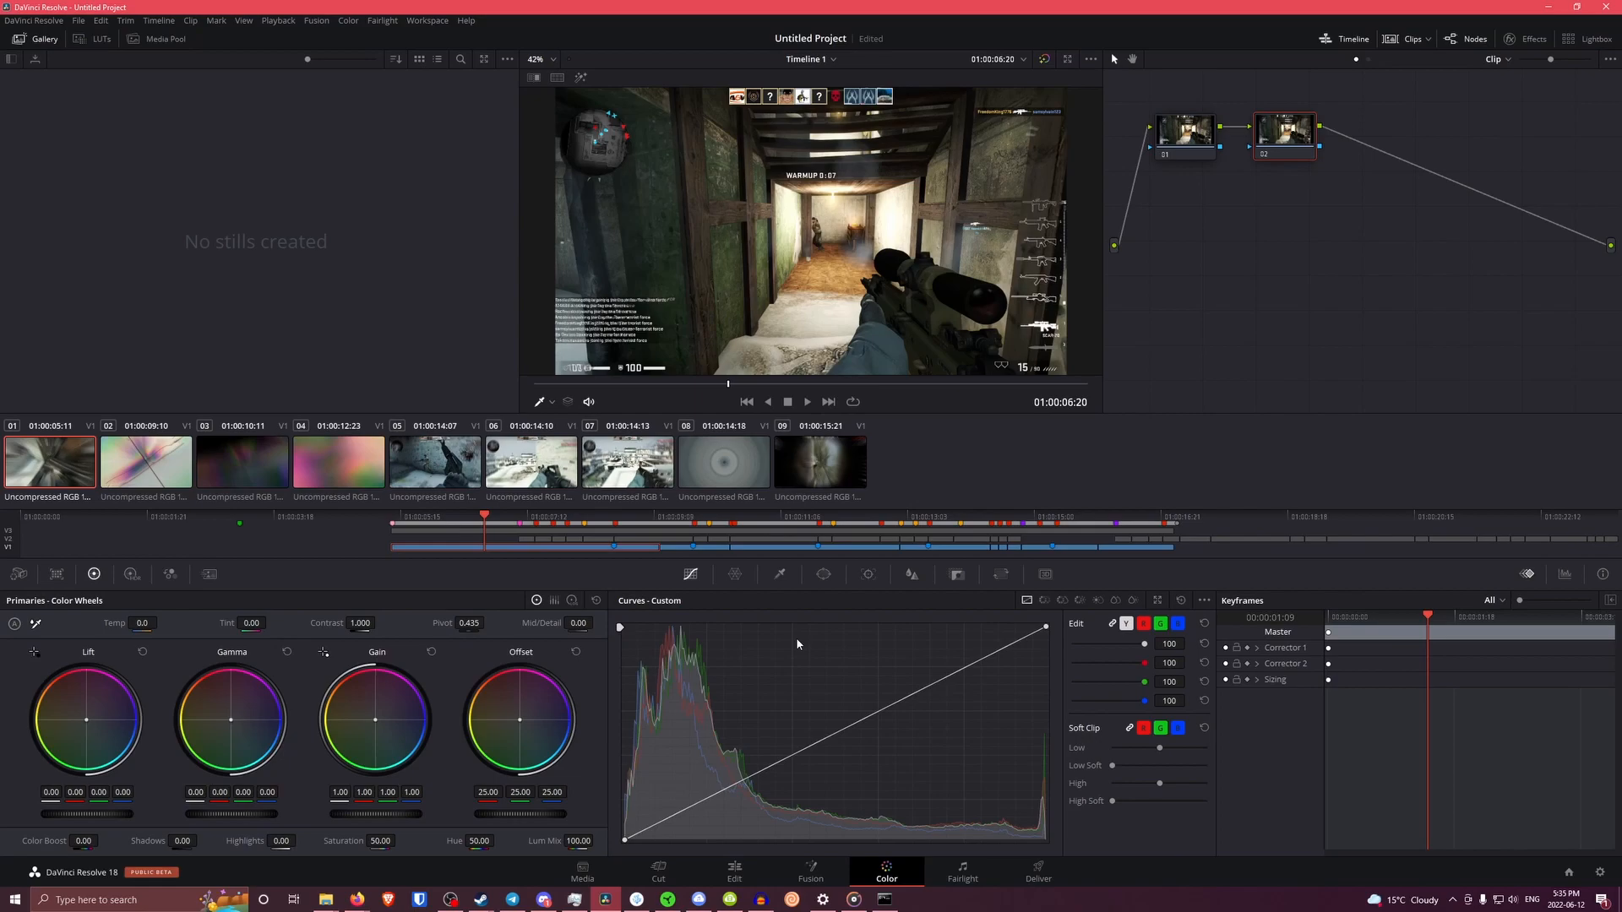
pyautogui.click(780, 574)
pyautogui.click(823, 575)
pyautogui.click(957, 574)
pyautogui.click(867, 574)
pyautogui.click(1000, 574)
pyautogui.click(779, 574)
pyautogui.click(735, 574)
pyautogui.click(690, 574)
# Set node 02's Saturation to 68.60 and lower its Temp to a cooler negative value
pyautogui.scroll(2, 755, 248)
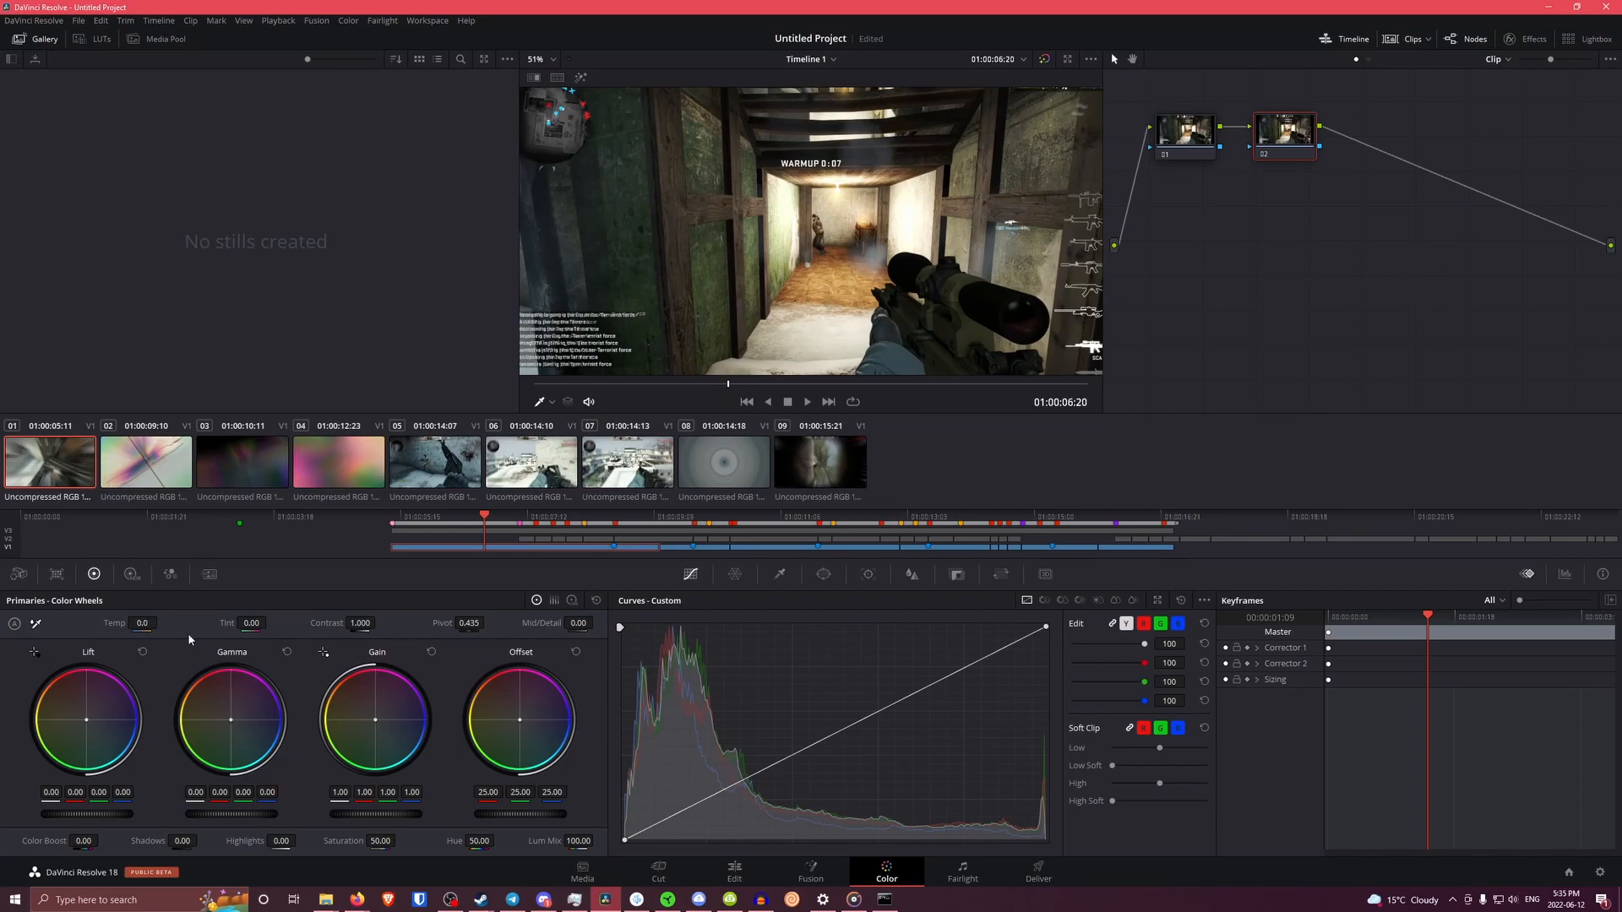
pyautogui.moveTo(381, 841); pyautogui.dragTo(400, 840)
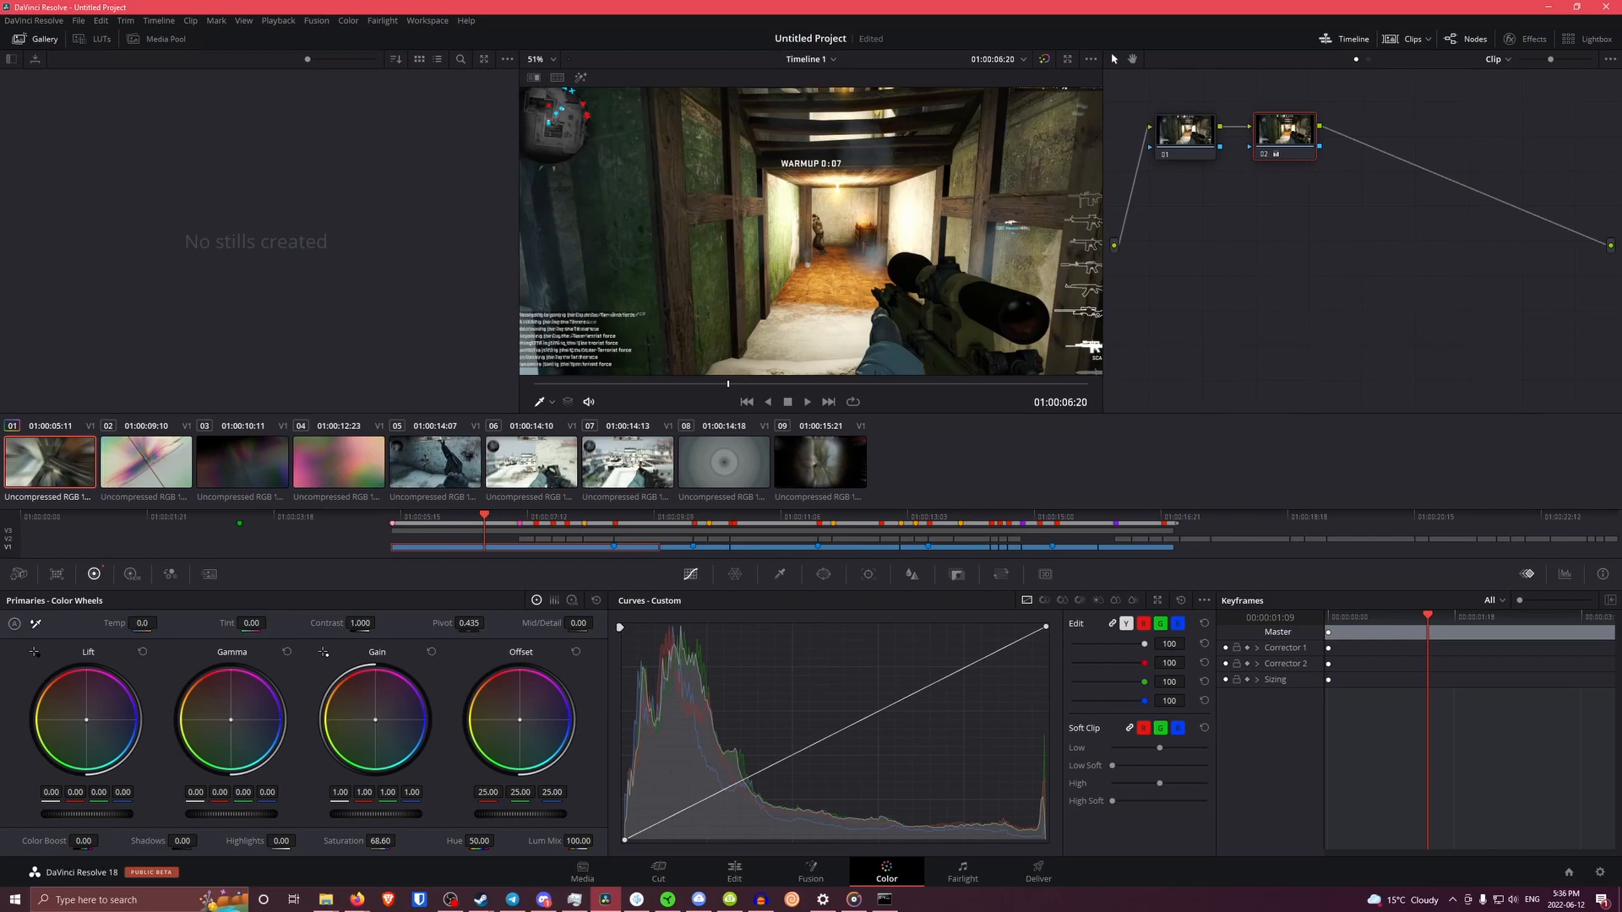
pyautogui.click(142, 624)
pyautogui.moveTo(143, 623); pyautogui.dragTo(110, 623)
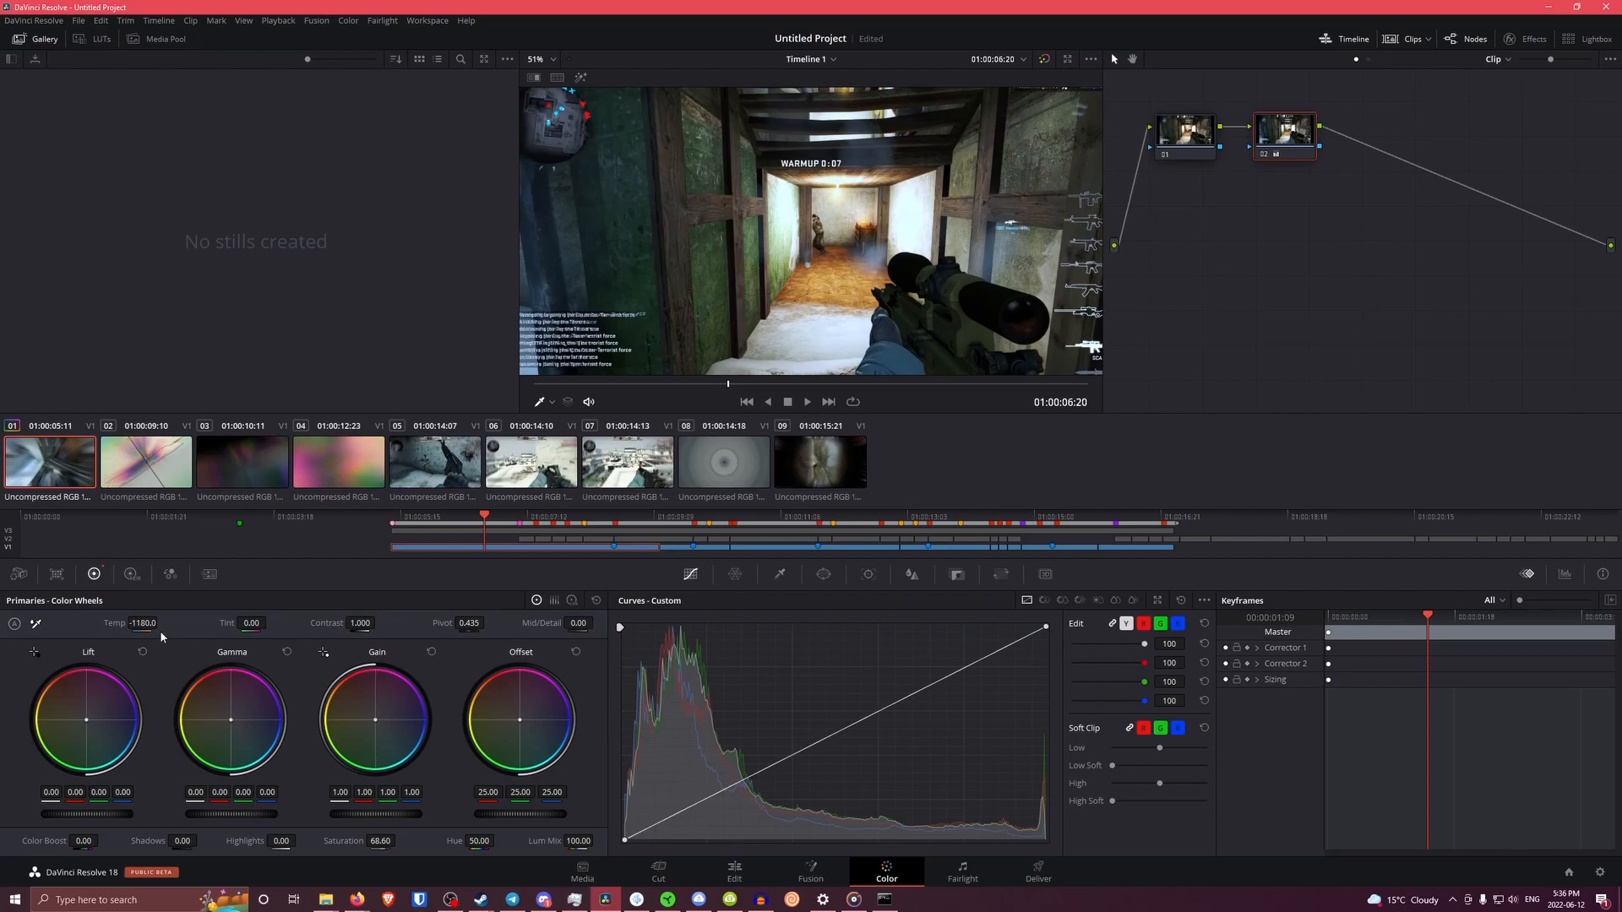
pyautogui.moveTo(161, 623); pyautogui.dragTo(149, 625)
# Look through the Camera Raw, Color Match, High Dynamic Range, RGB Mixer and Motion Effects palettes
pyautogui.click(16, 575)
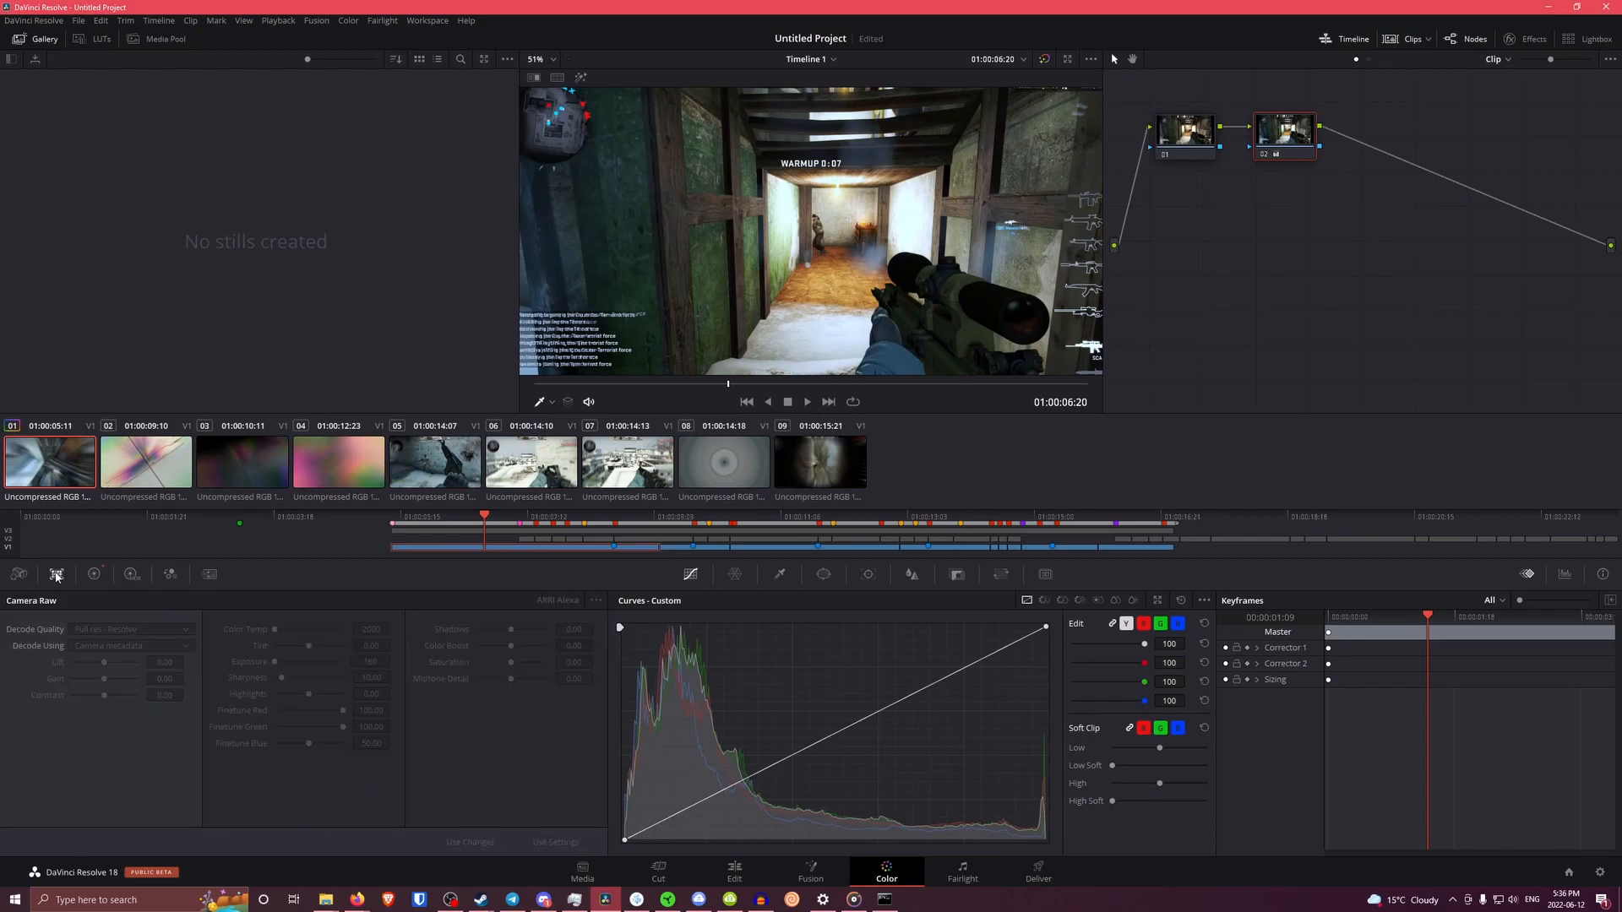
pyautogui.click(57, 575)
pyautogui.click(131, 574)
pyautogui.click(170, 574)
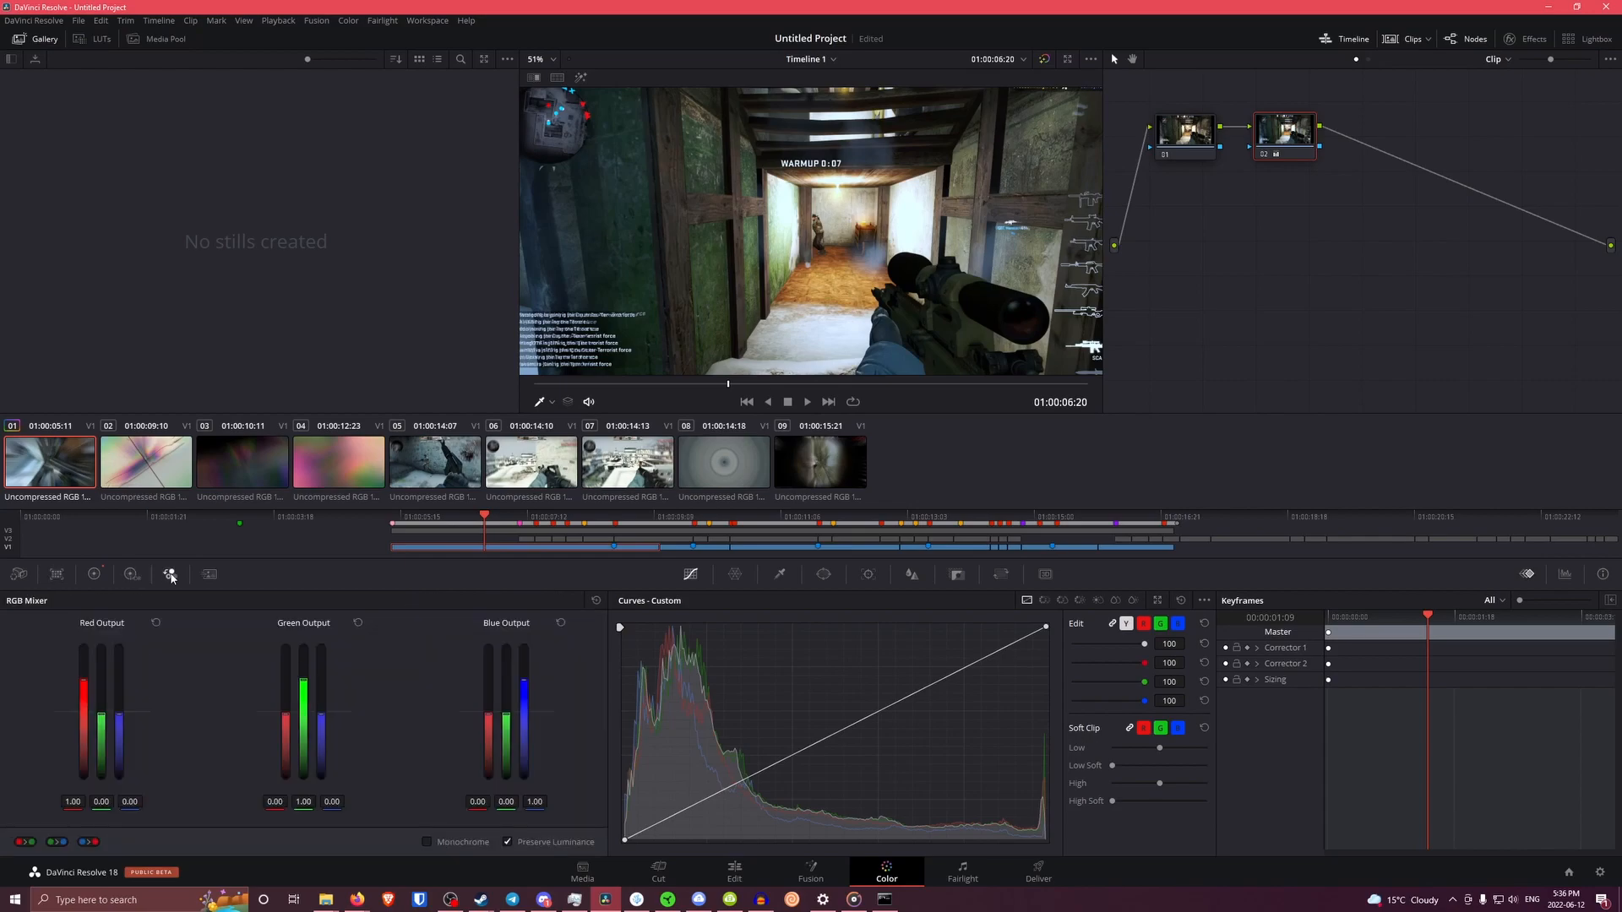
pyautogui.click(205, 577)
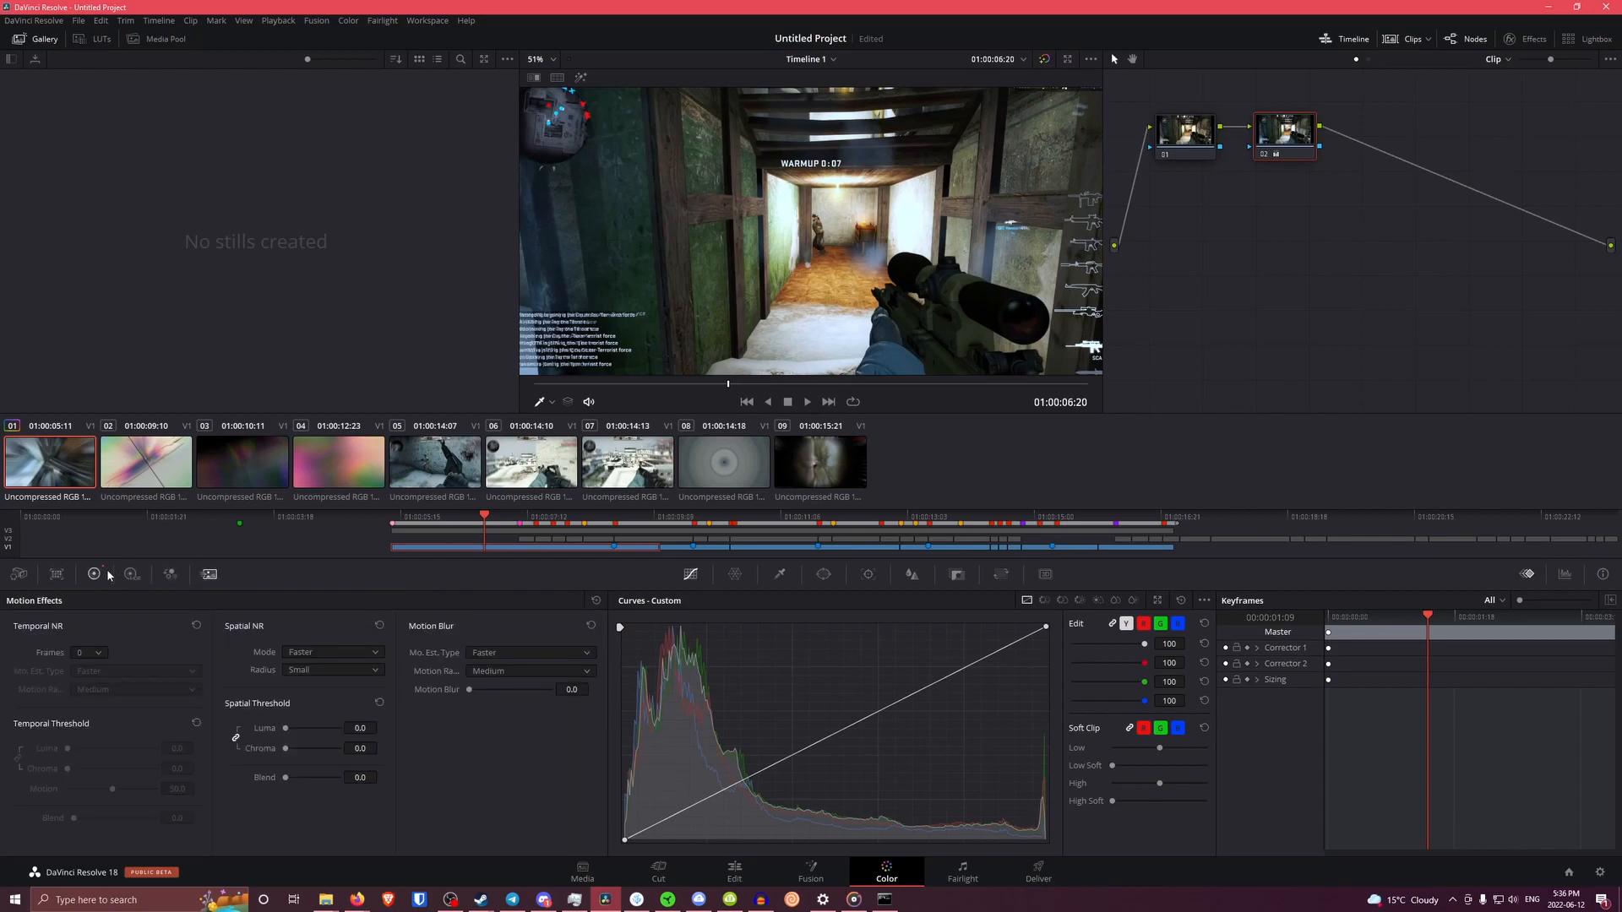
# Set node 02's Contrast to 1.046 in the High Dynamic Range color wheels
pyautogui.click(94, 575)
pyautogui.click(132, 575)
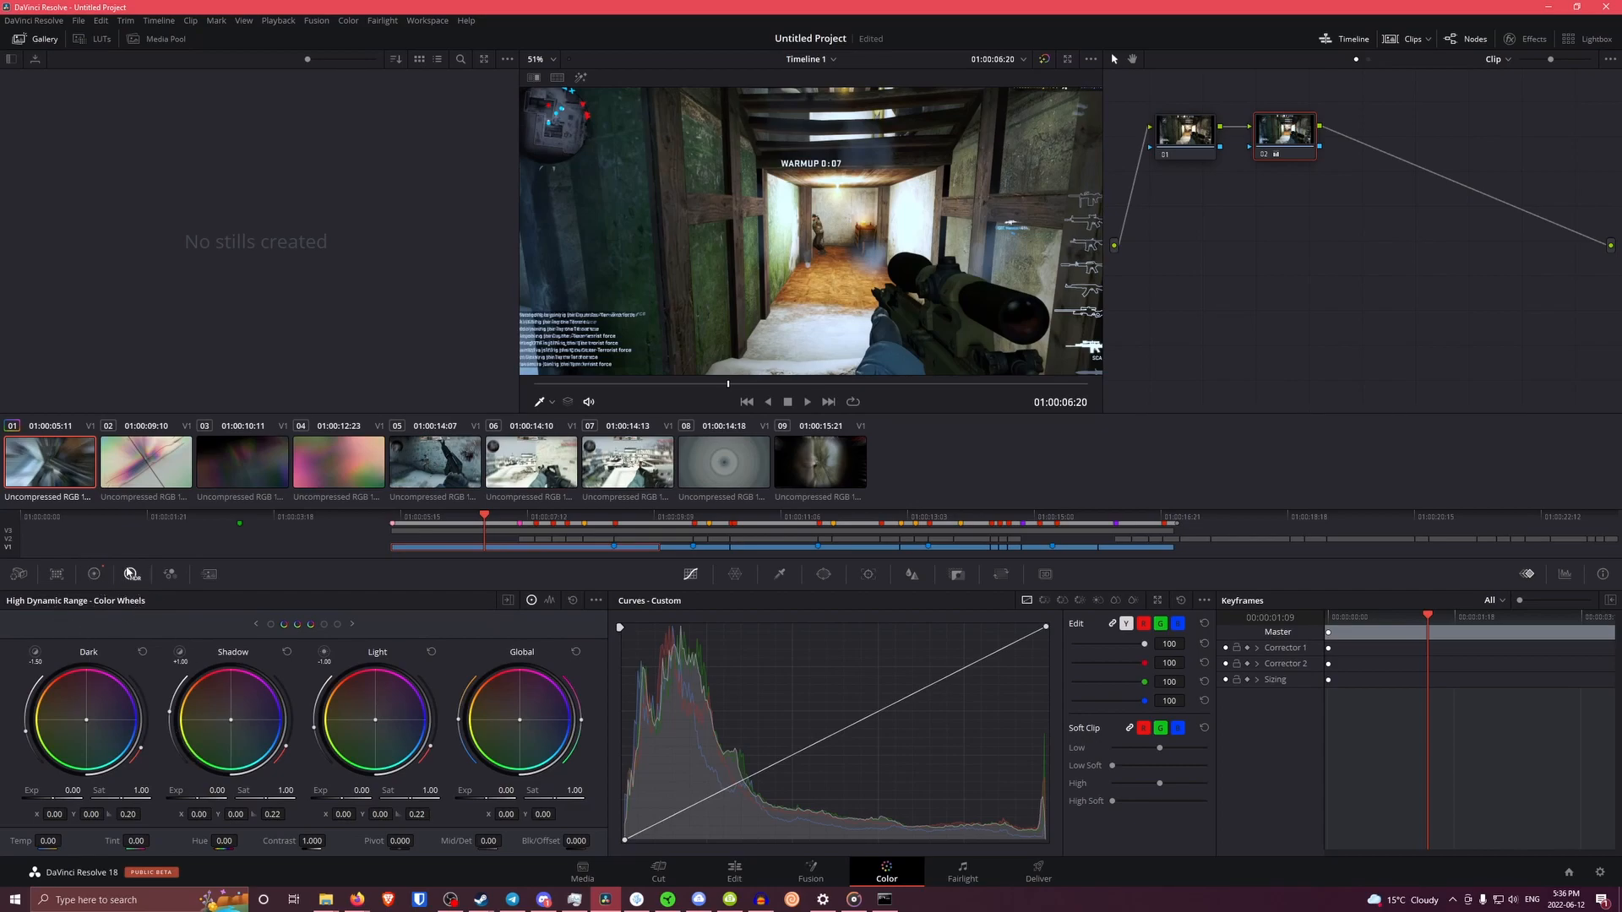
pyautogui.moveTo(308, 841); pyautogui.dragTo(329, 839)
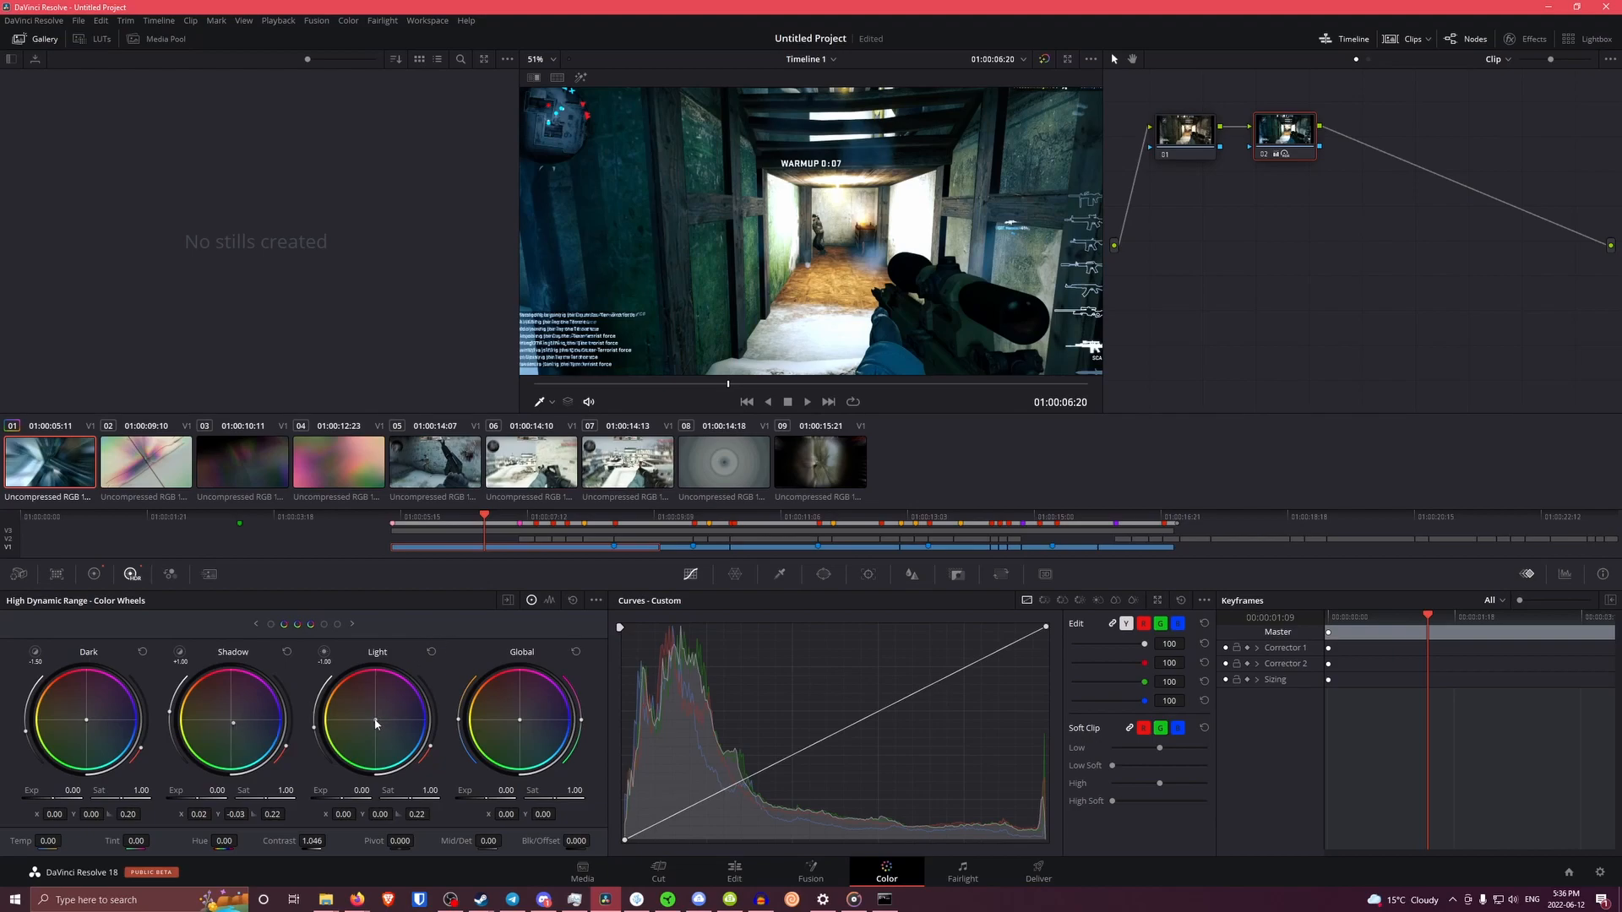
# Tint node 02's HDR wheels, with Dark at -0.01/0.10 and Light at -0.03/0.04, save the project and play the clip
pyautogui.moveTo(375, 720); pyautogui.dragTo(373, 717)
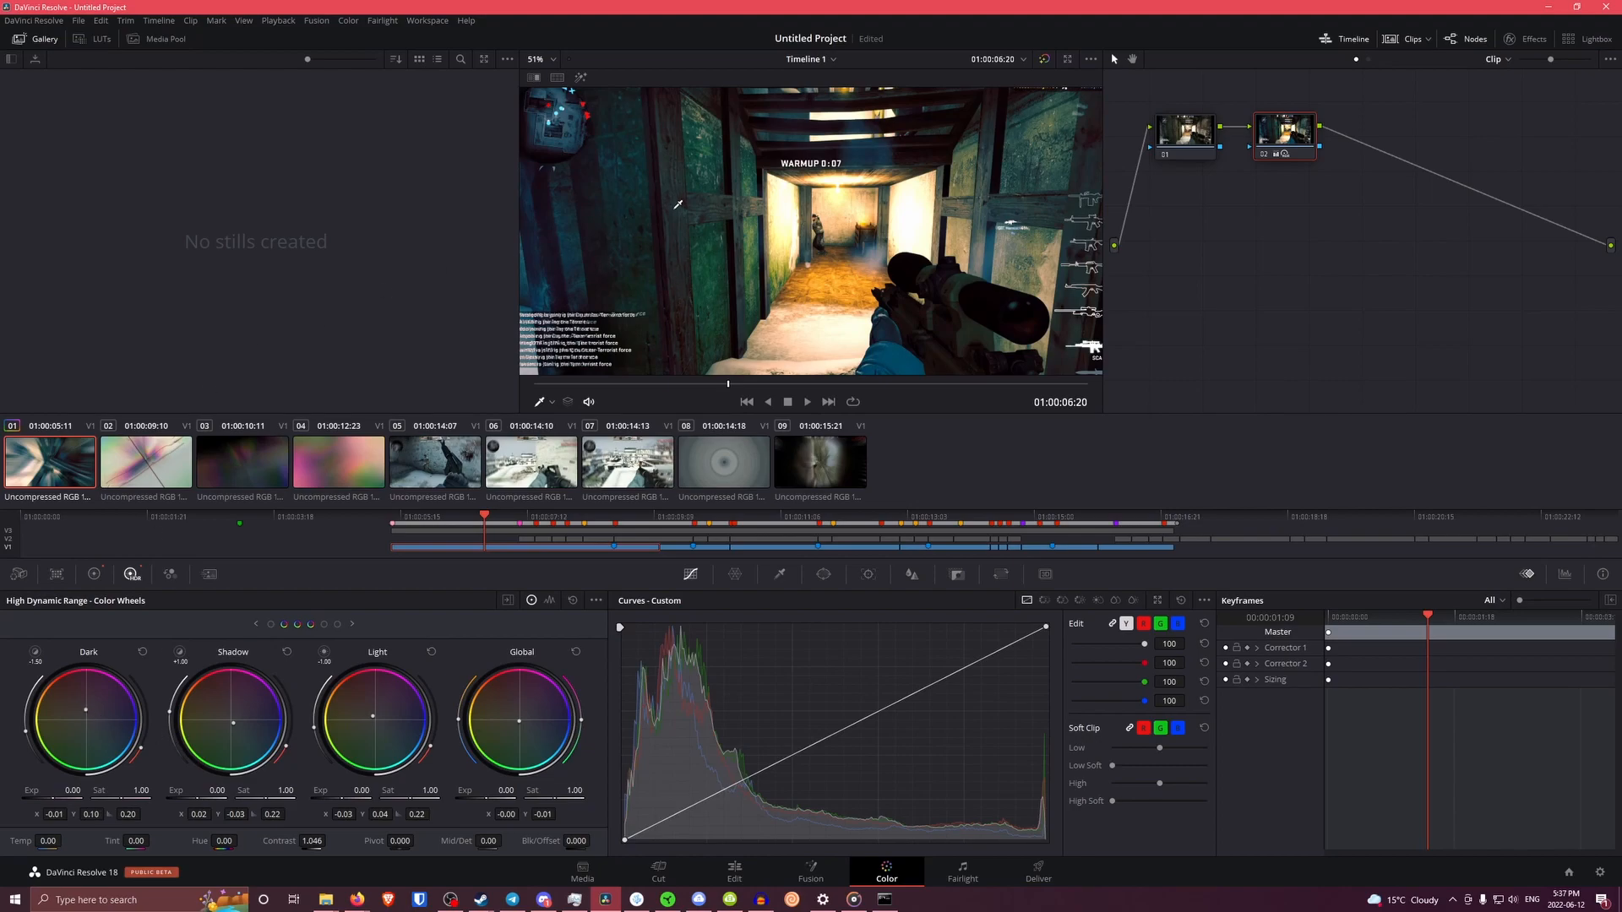
pyautogui.hotkey('ctrl', 's')
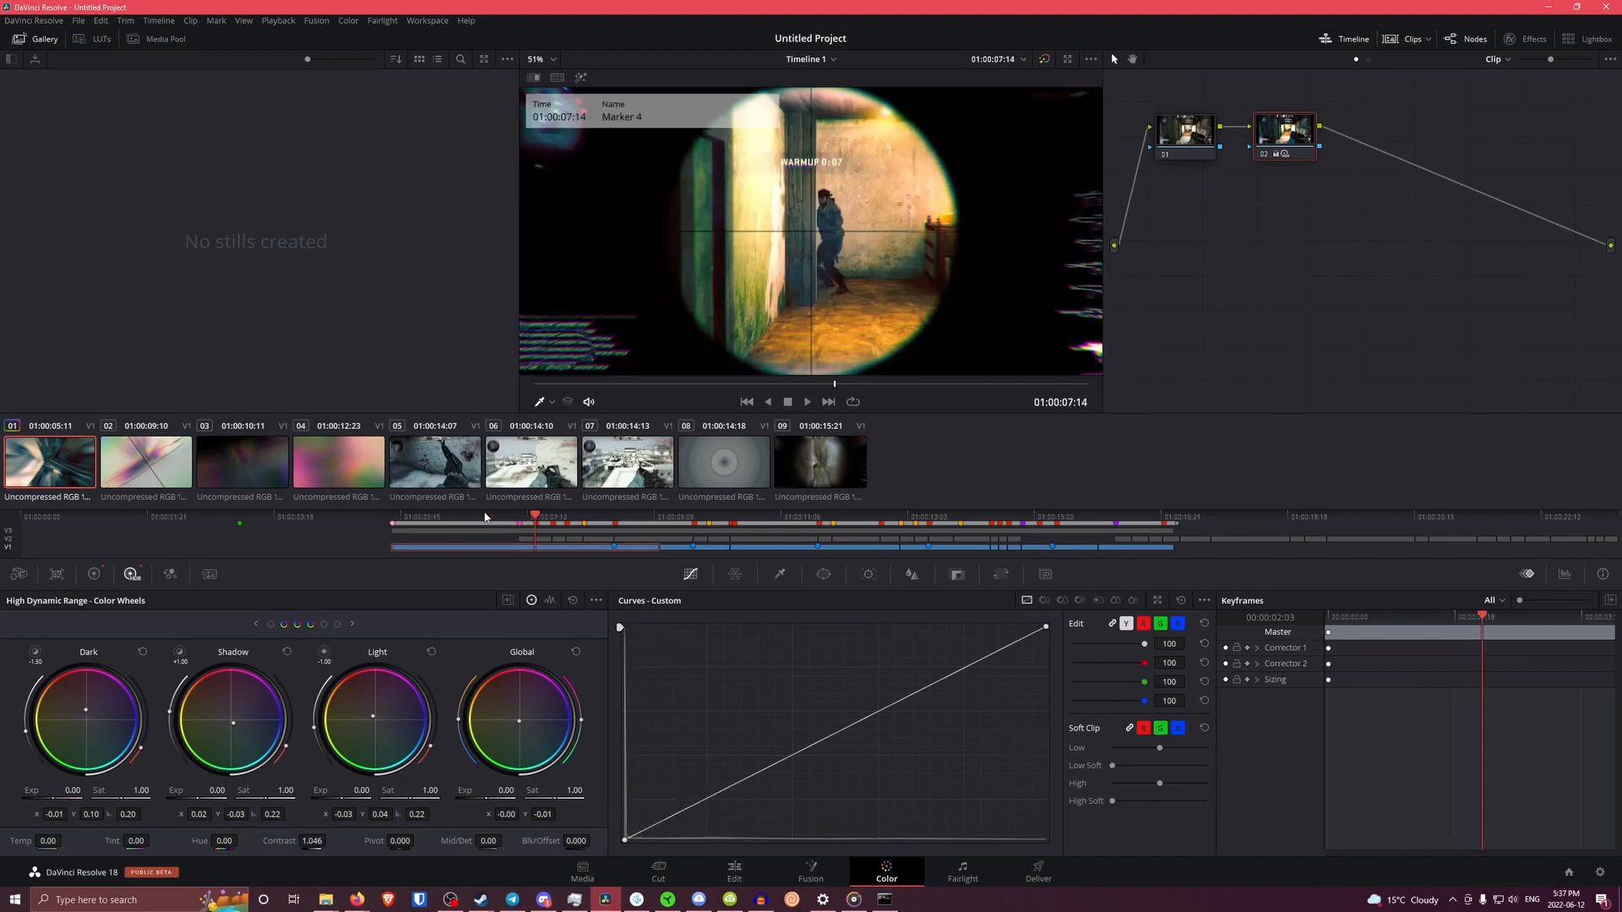
pyautogui.press('space')
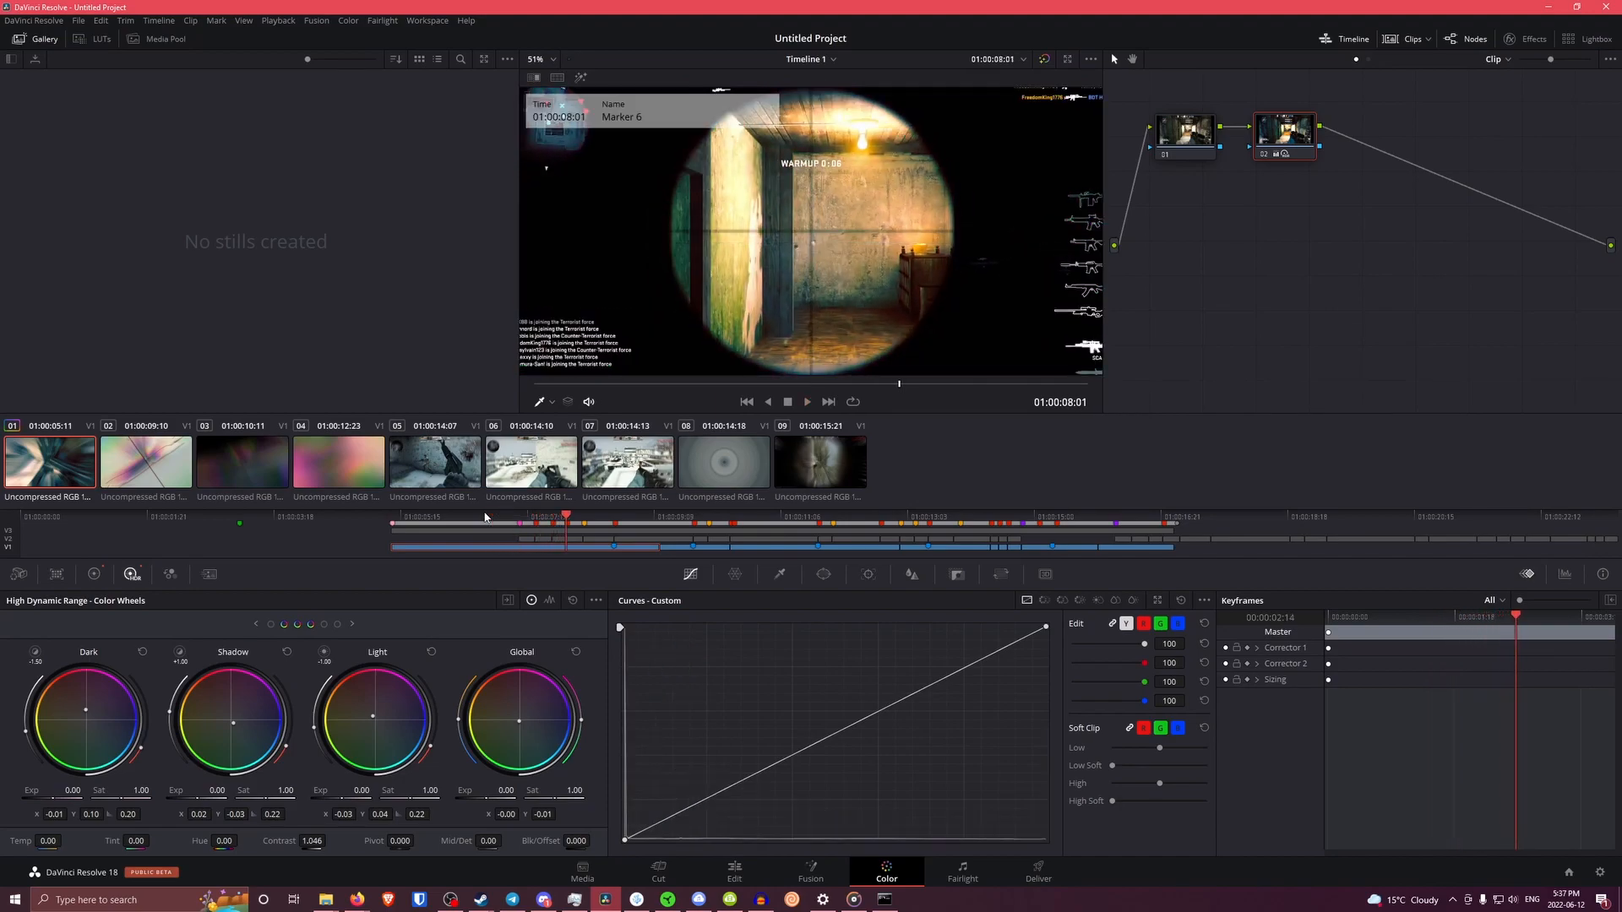
# Inspect the first clip's two nodes and play the graded footage from 01:00:06:06 into the second clip
pyautogui.click(1199, 142)
pyautogui.rightClick(1275, 219)
pyautogui.click(1249, 230)
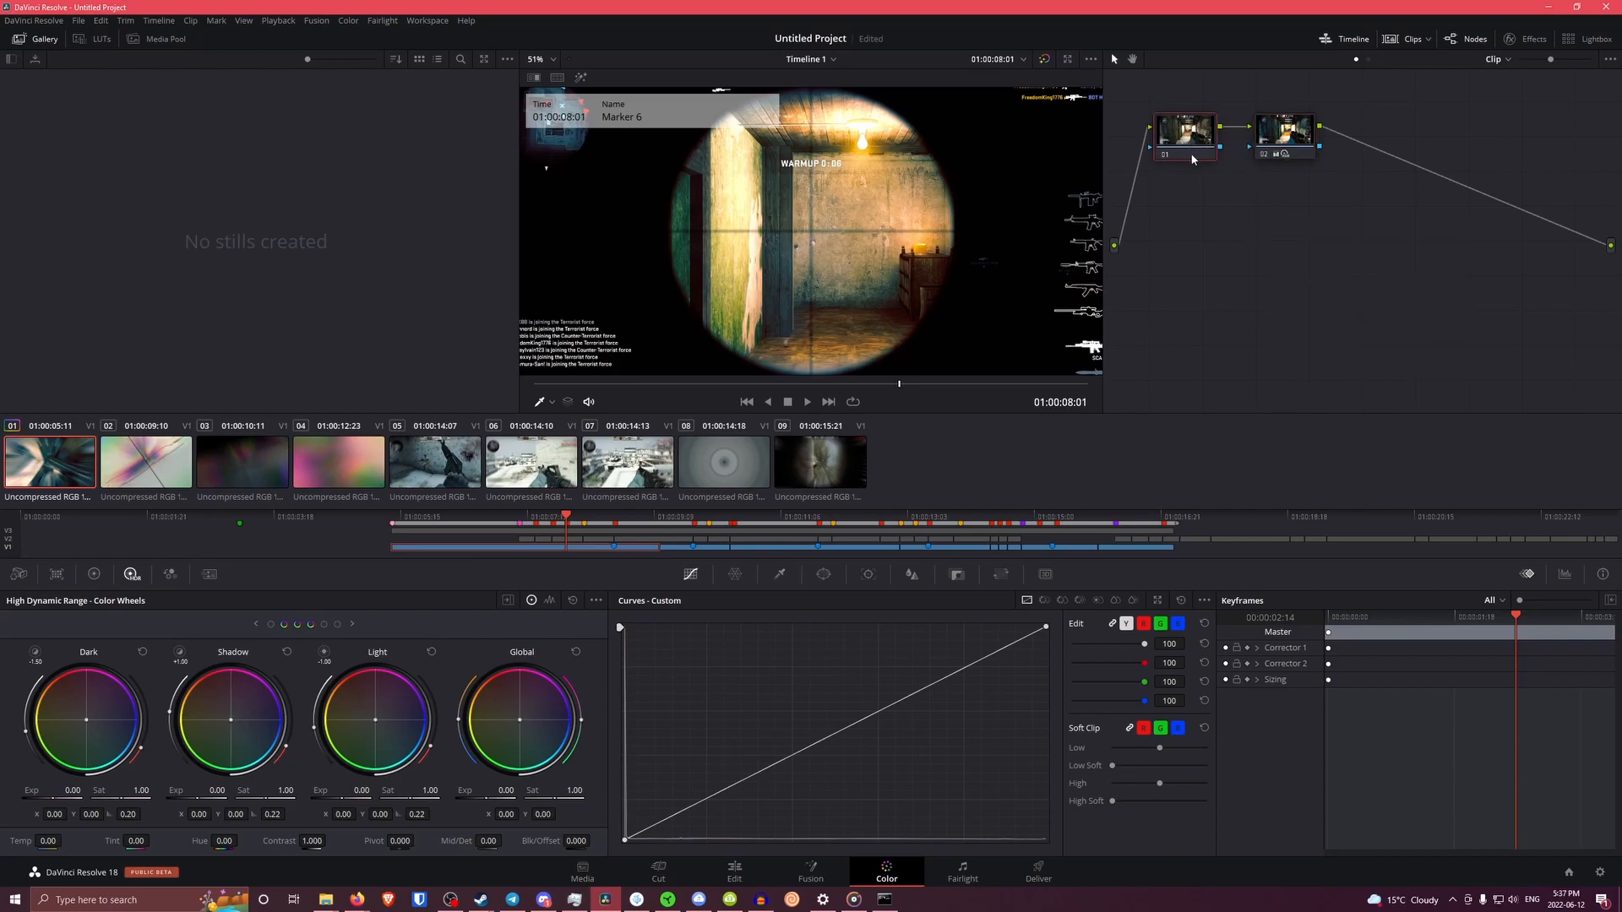
pyautogui.rightClick(1271, 217)
pyautogui.click(1326, 147)
pyautogui.moveTo(1250, 132); pyautogui.dragTo(1285, 135)
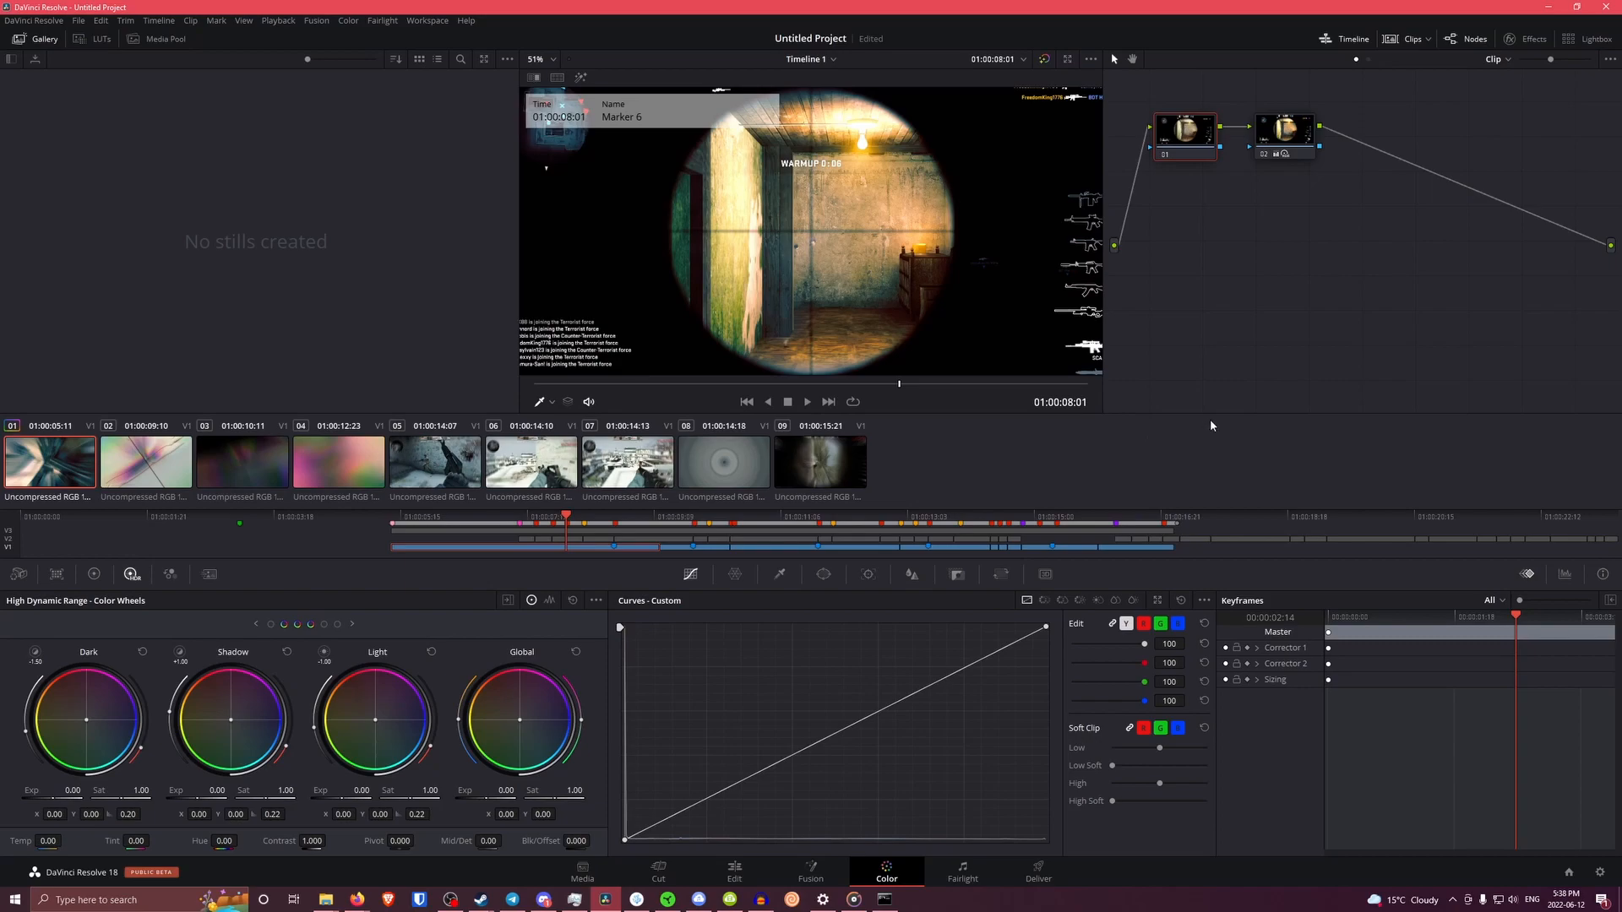
pyautogui.click(445, 517)
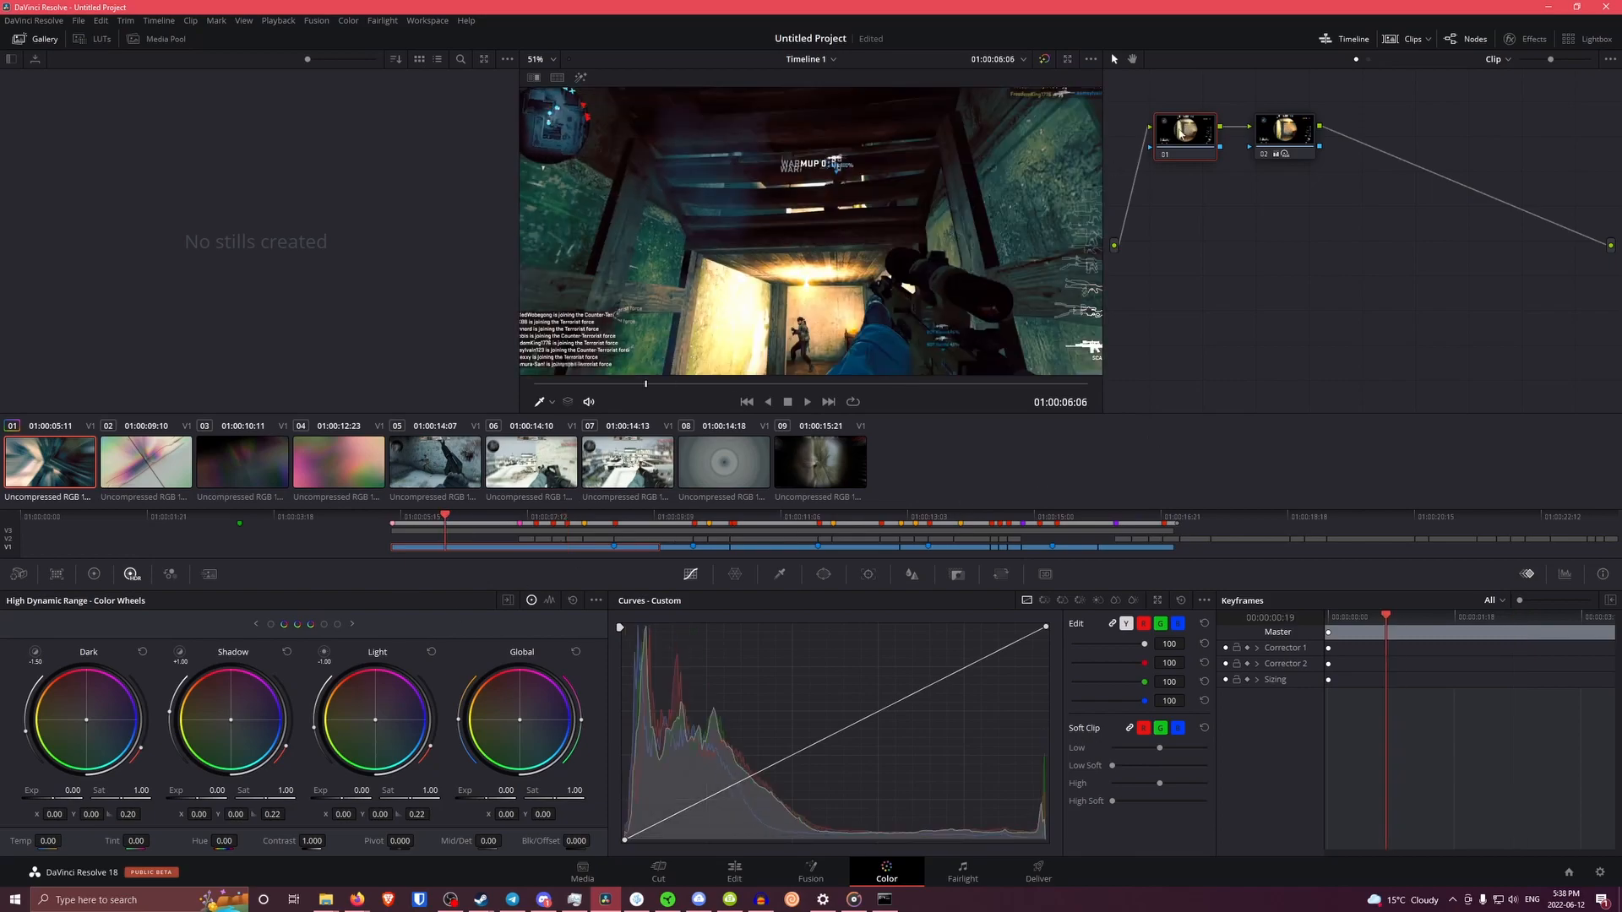
pyautogui.moveTo(1242, 132); pyautogui.dragTo(1272, 133)
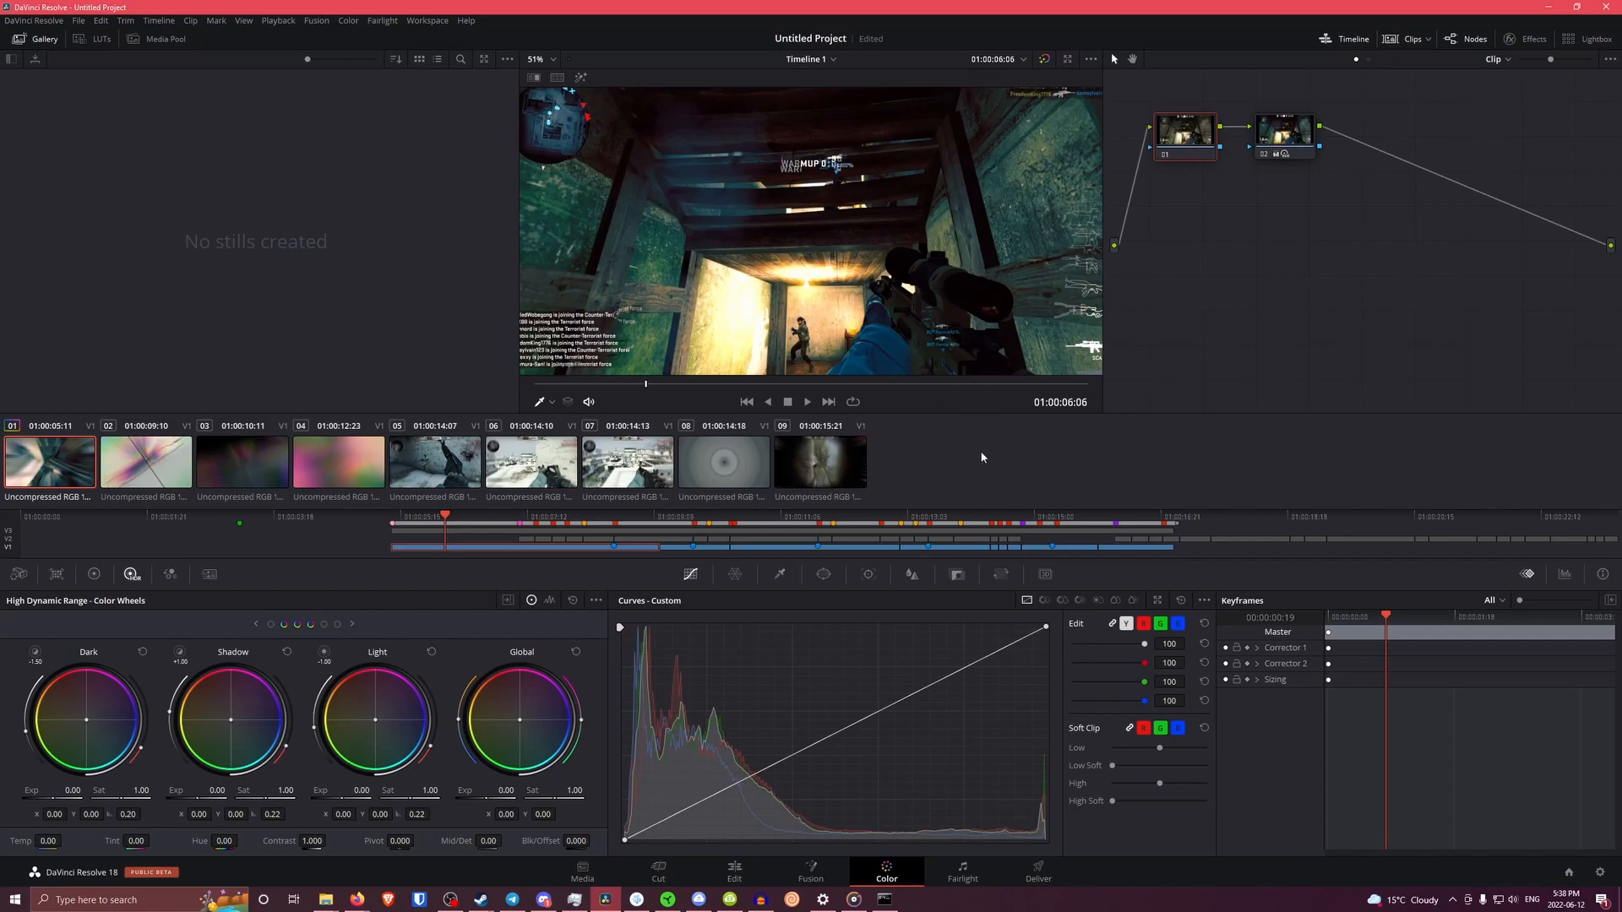
pyautogui.press('space')
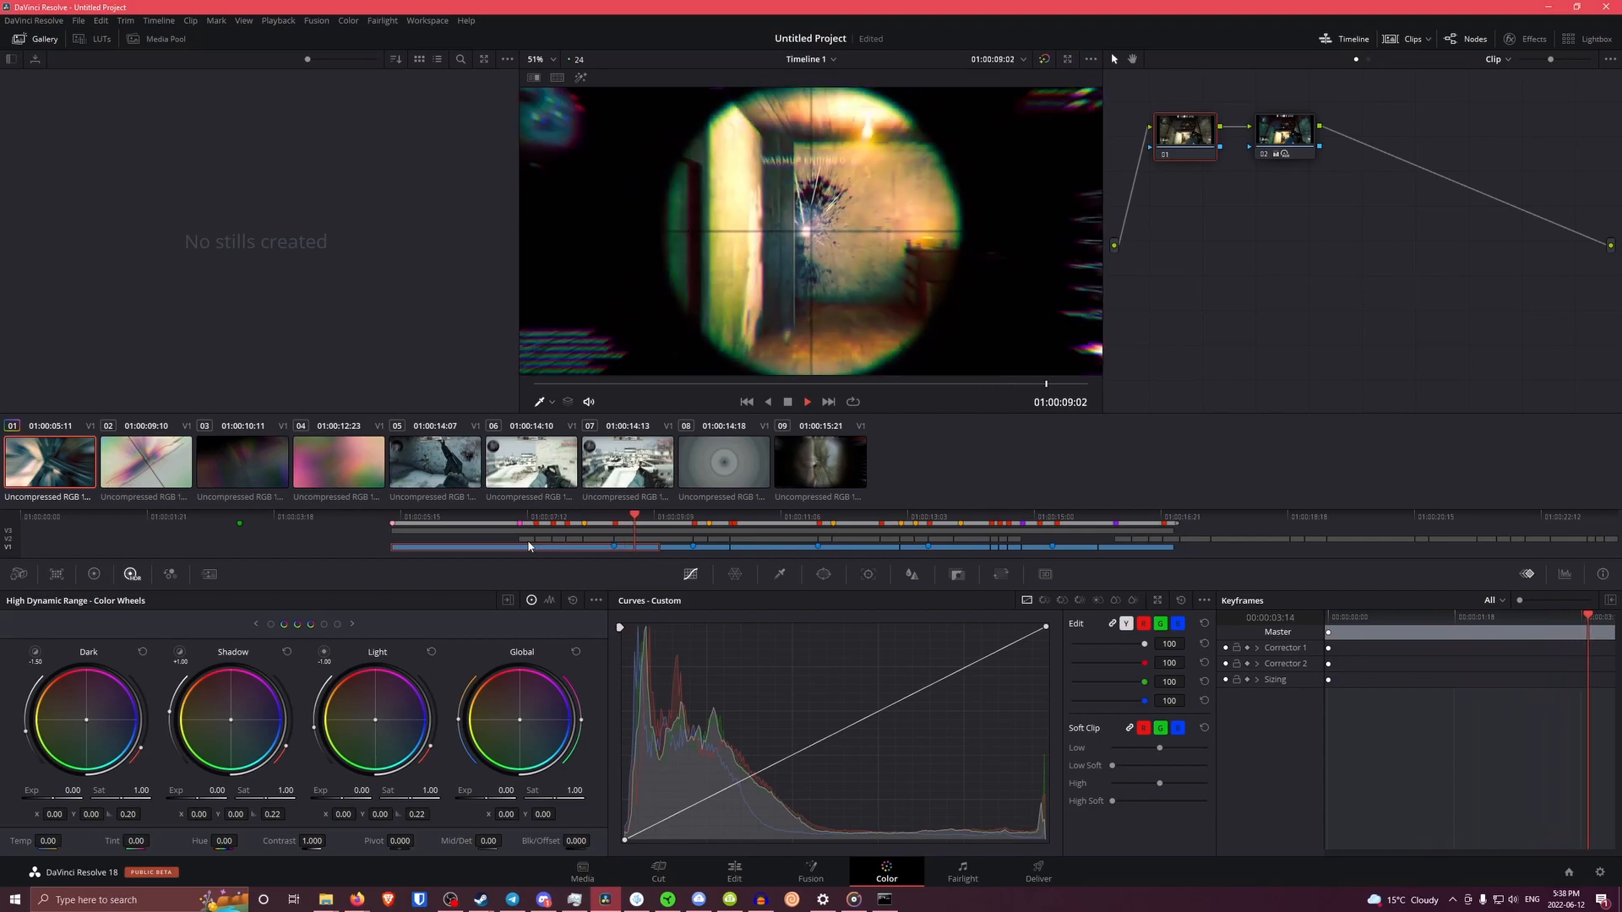
pyautogui.press('space')
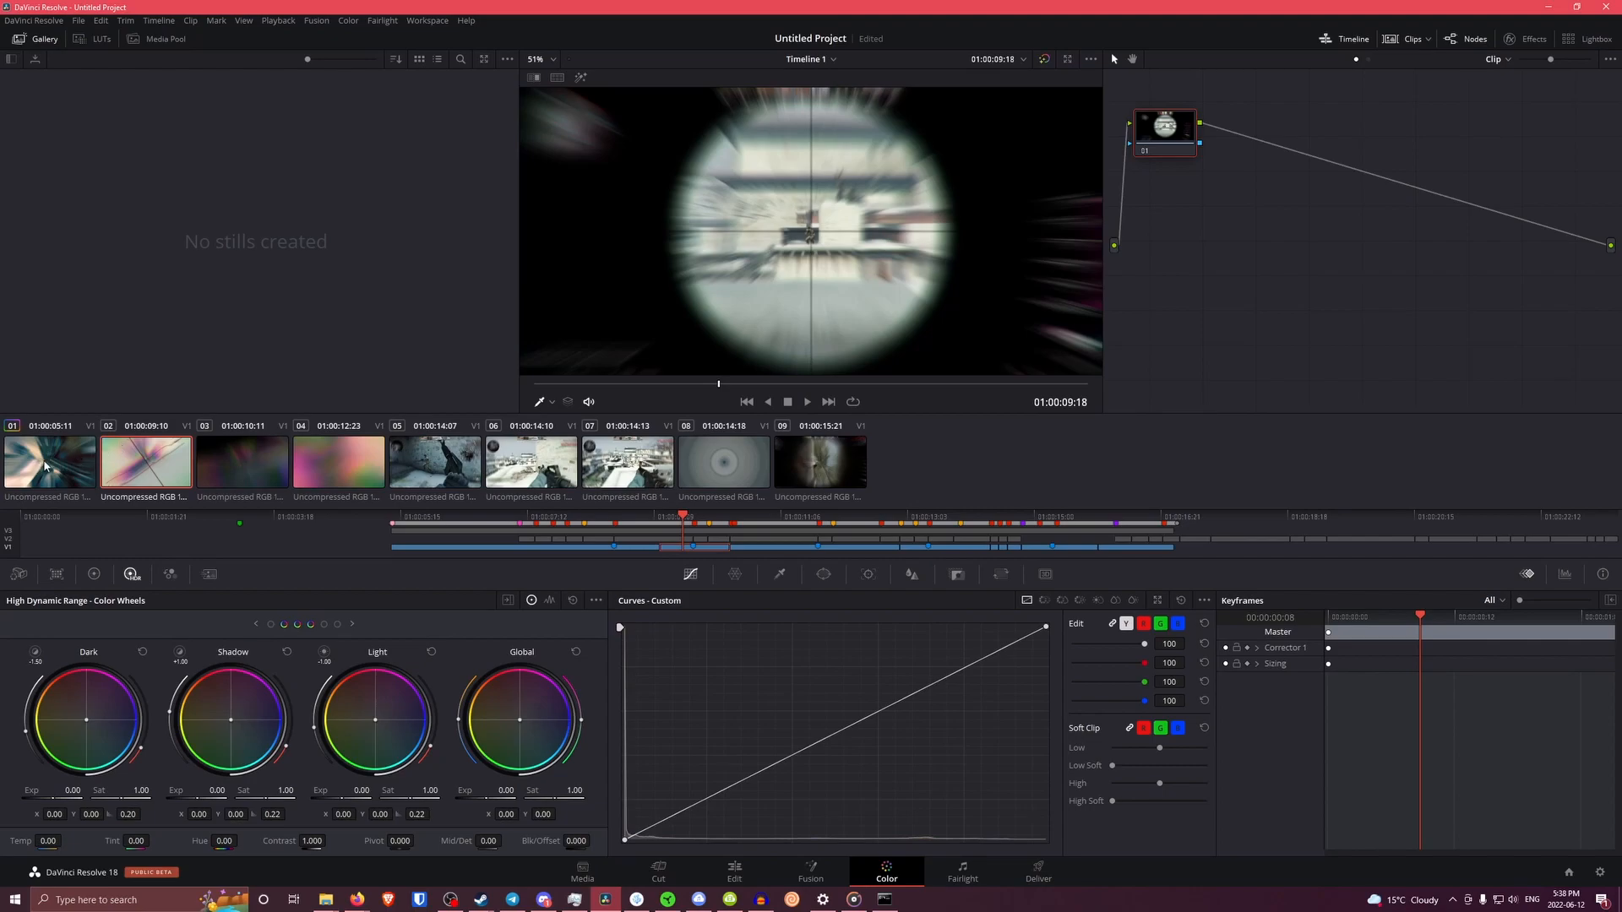
# Apply clip 01's two-node grade to clips 02 through 08 one after another
pyautogui.hotkey('alt', 's')
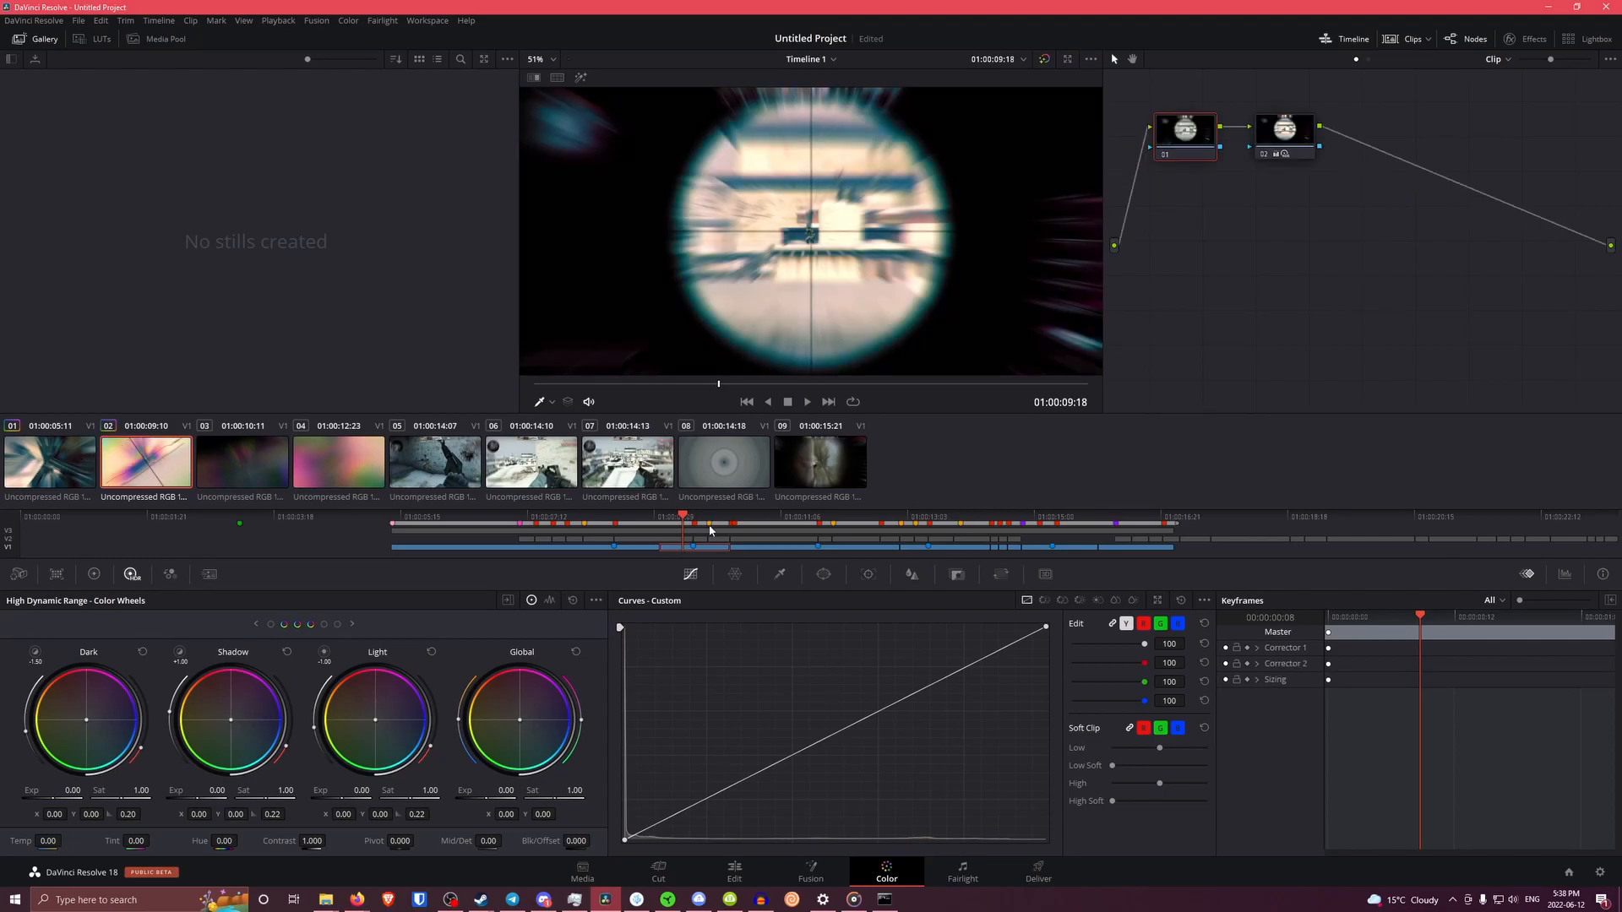
pyautogui.click(242, 473)
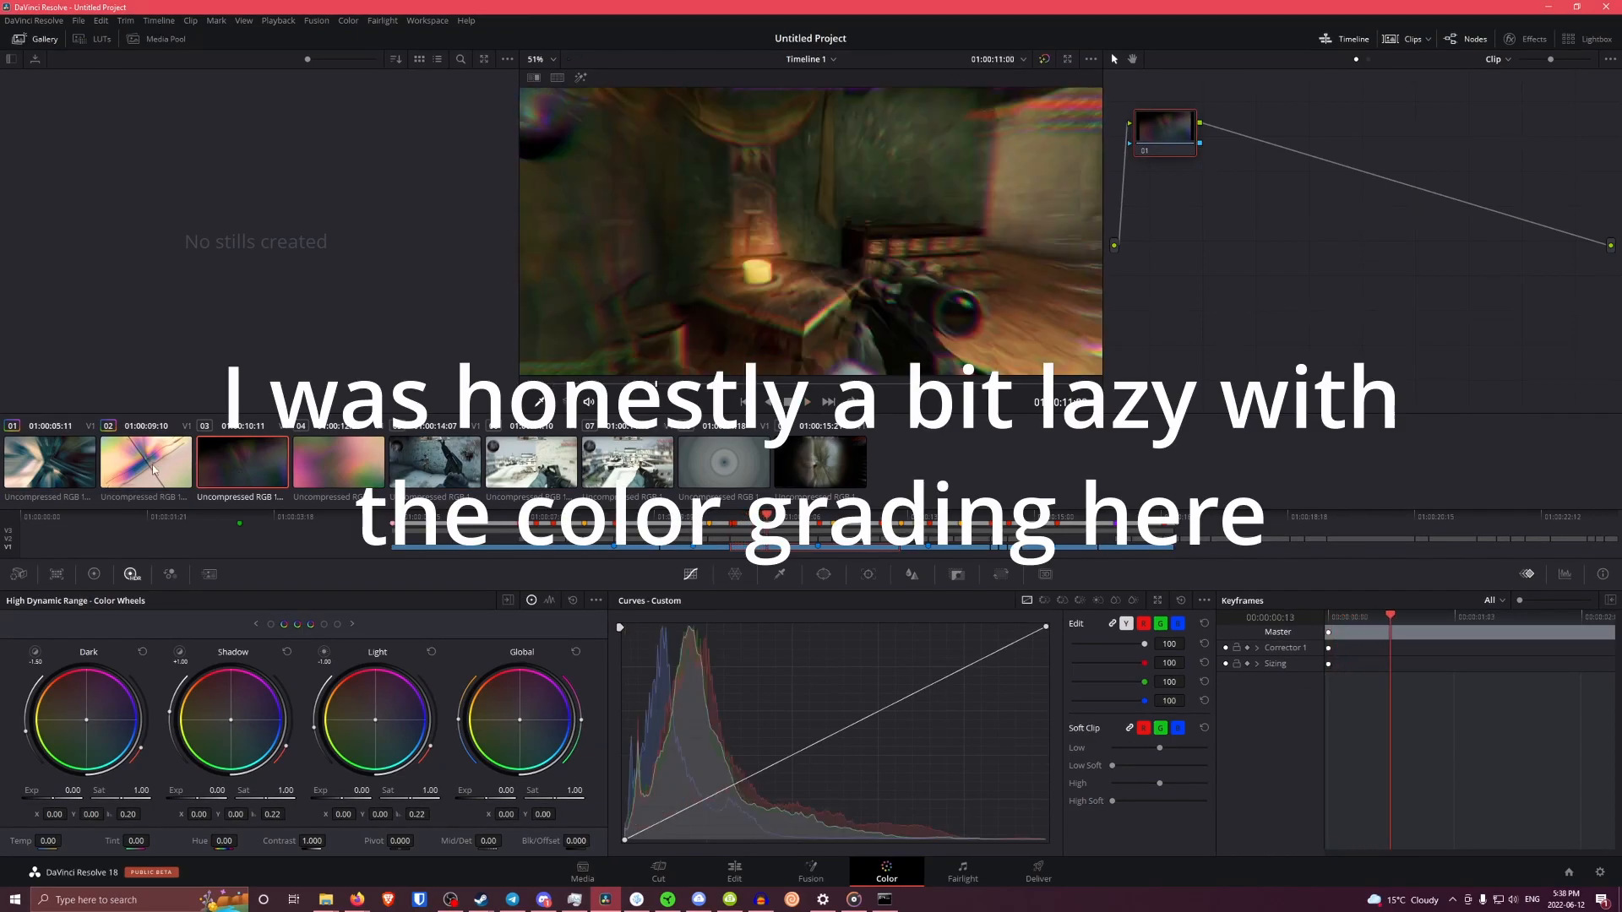
pyautogui.click(334, 467)
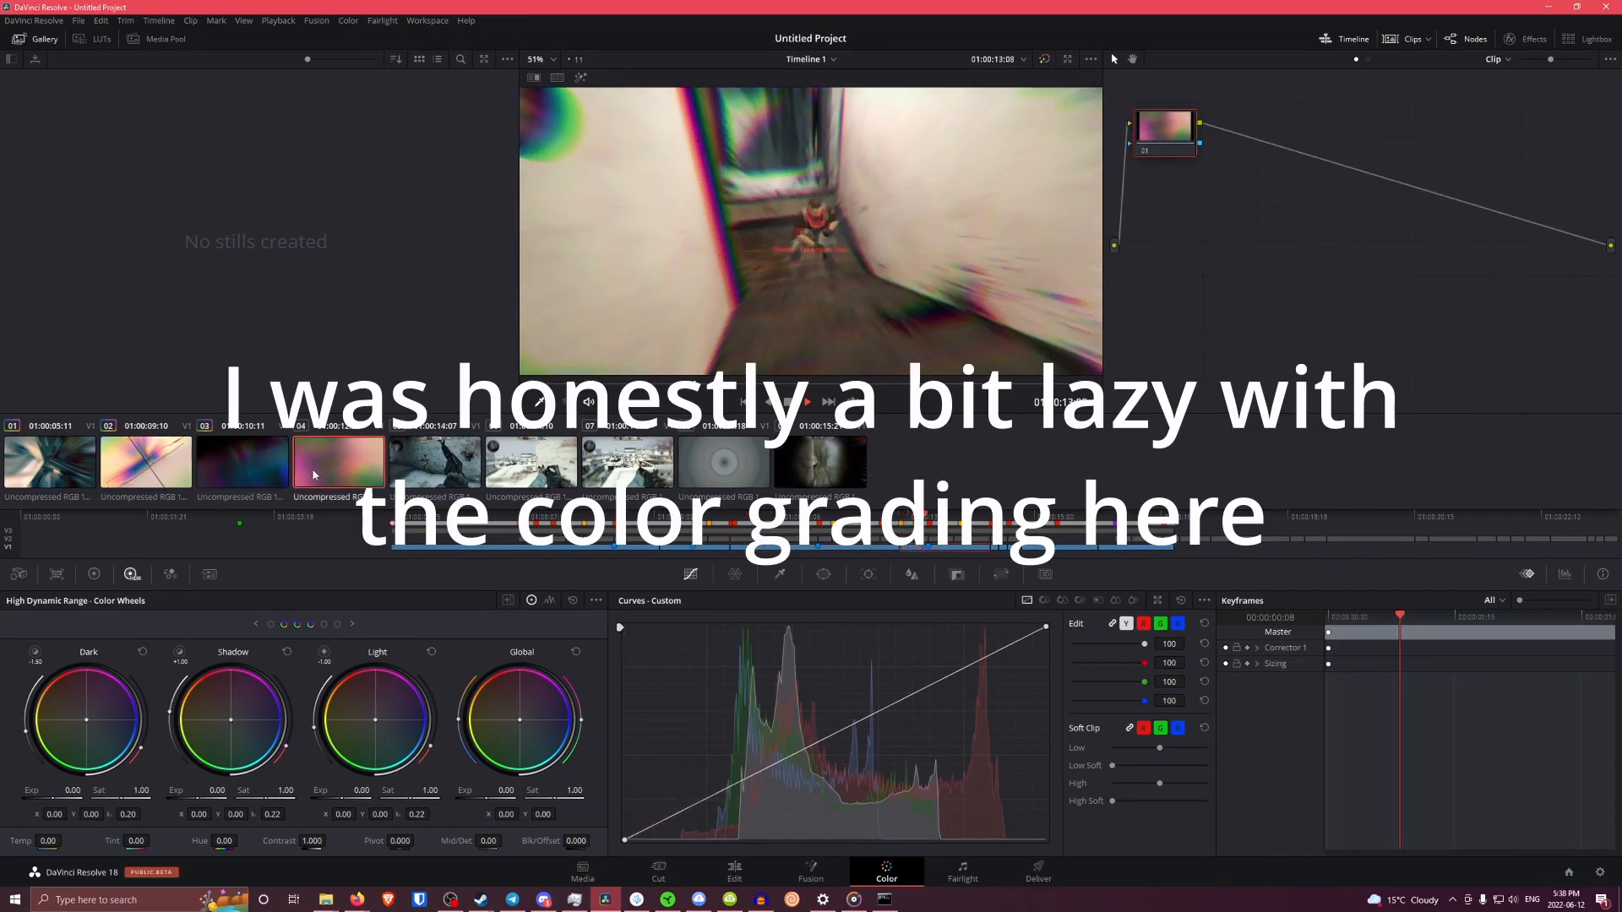
pyautogui.click(435, 469)
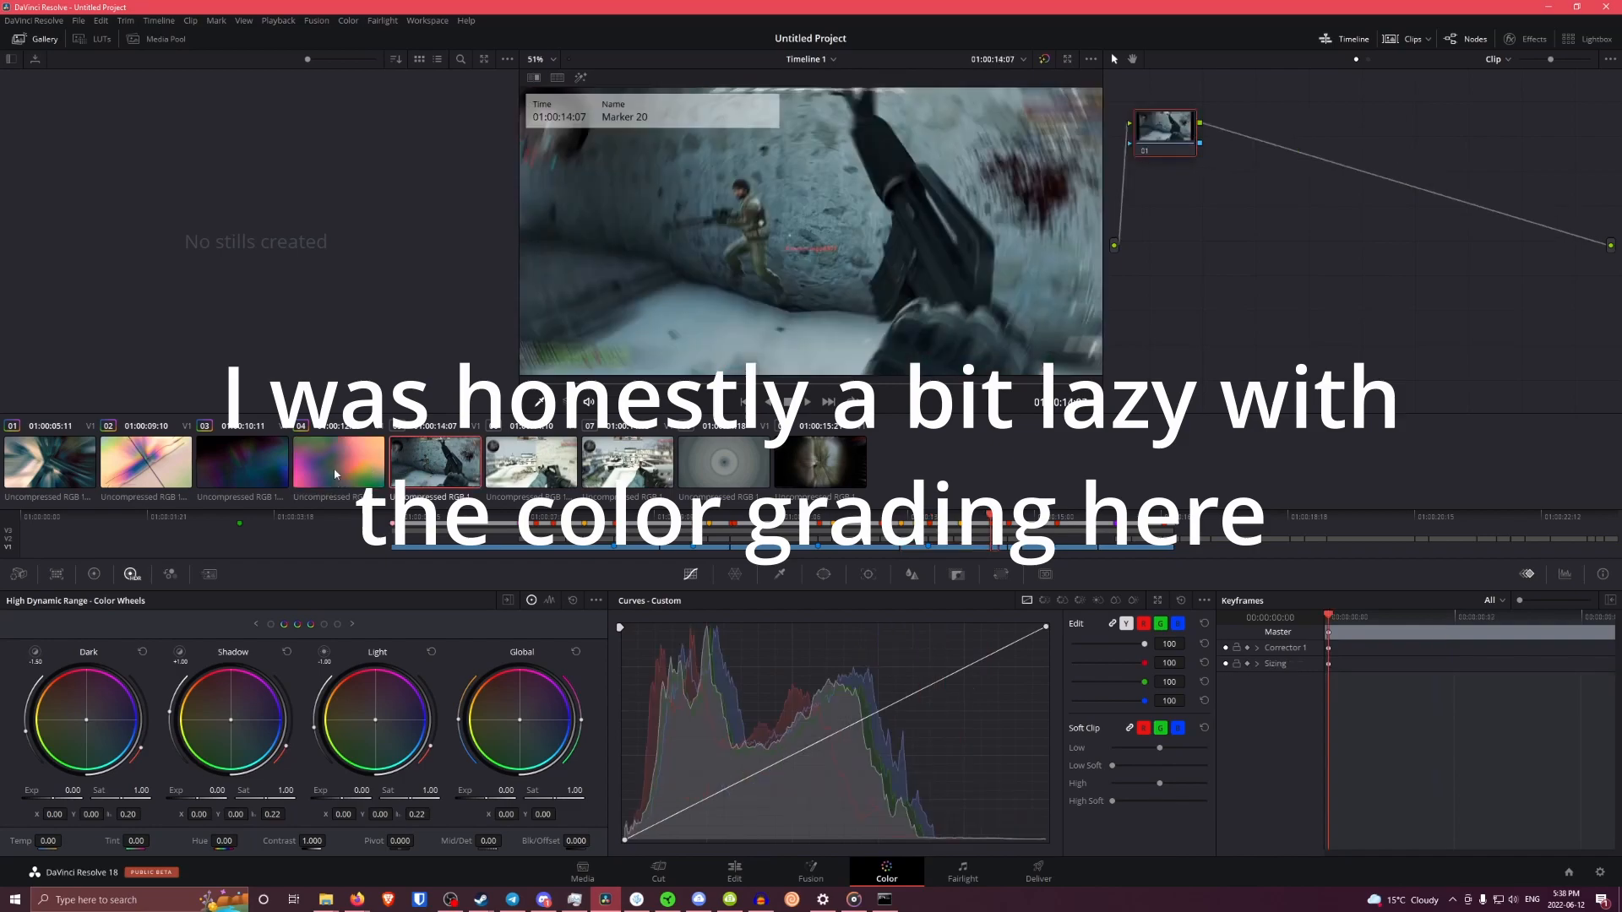
pyautogui.hotkey('alt', 's')
pyautogui.click(532, 467)
pyautogui.hotkey('alt', 's')
pyautogui.click(593, 465)
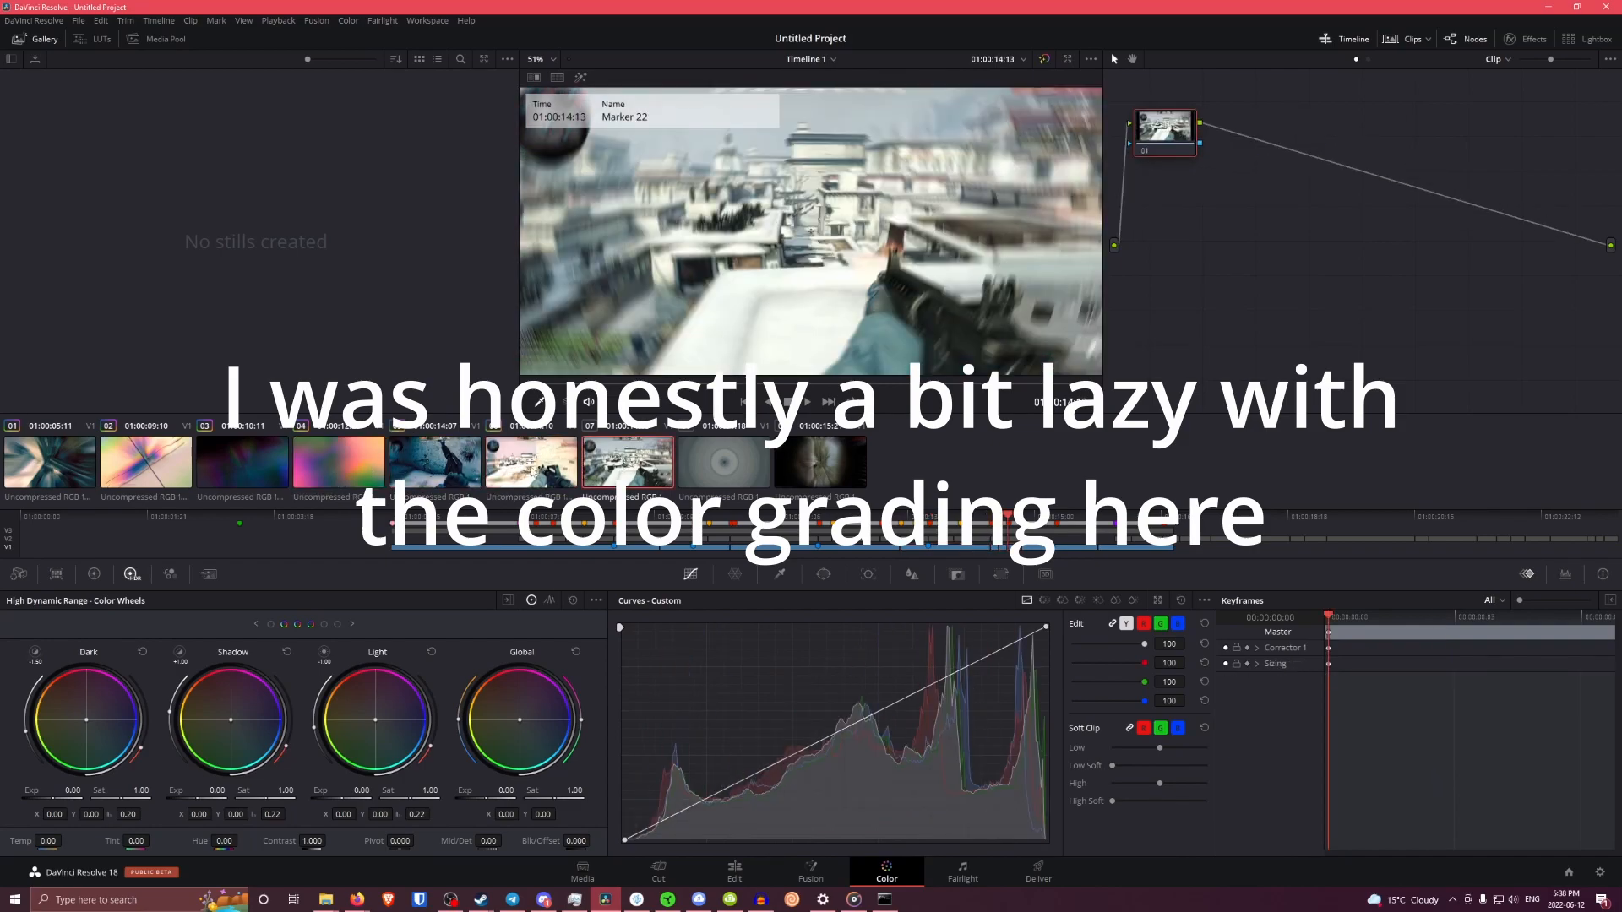
pyautogui.hotkey('alt', 's')
pyautogui.click(685, 467)
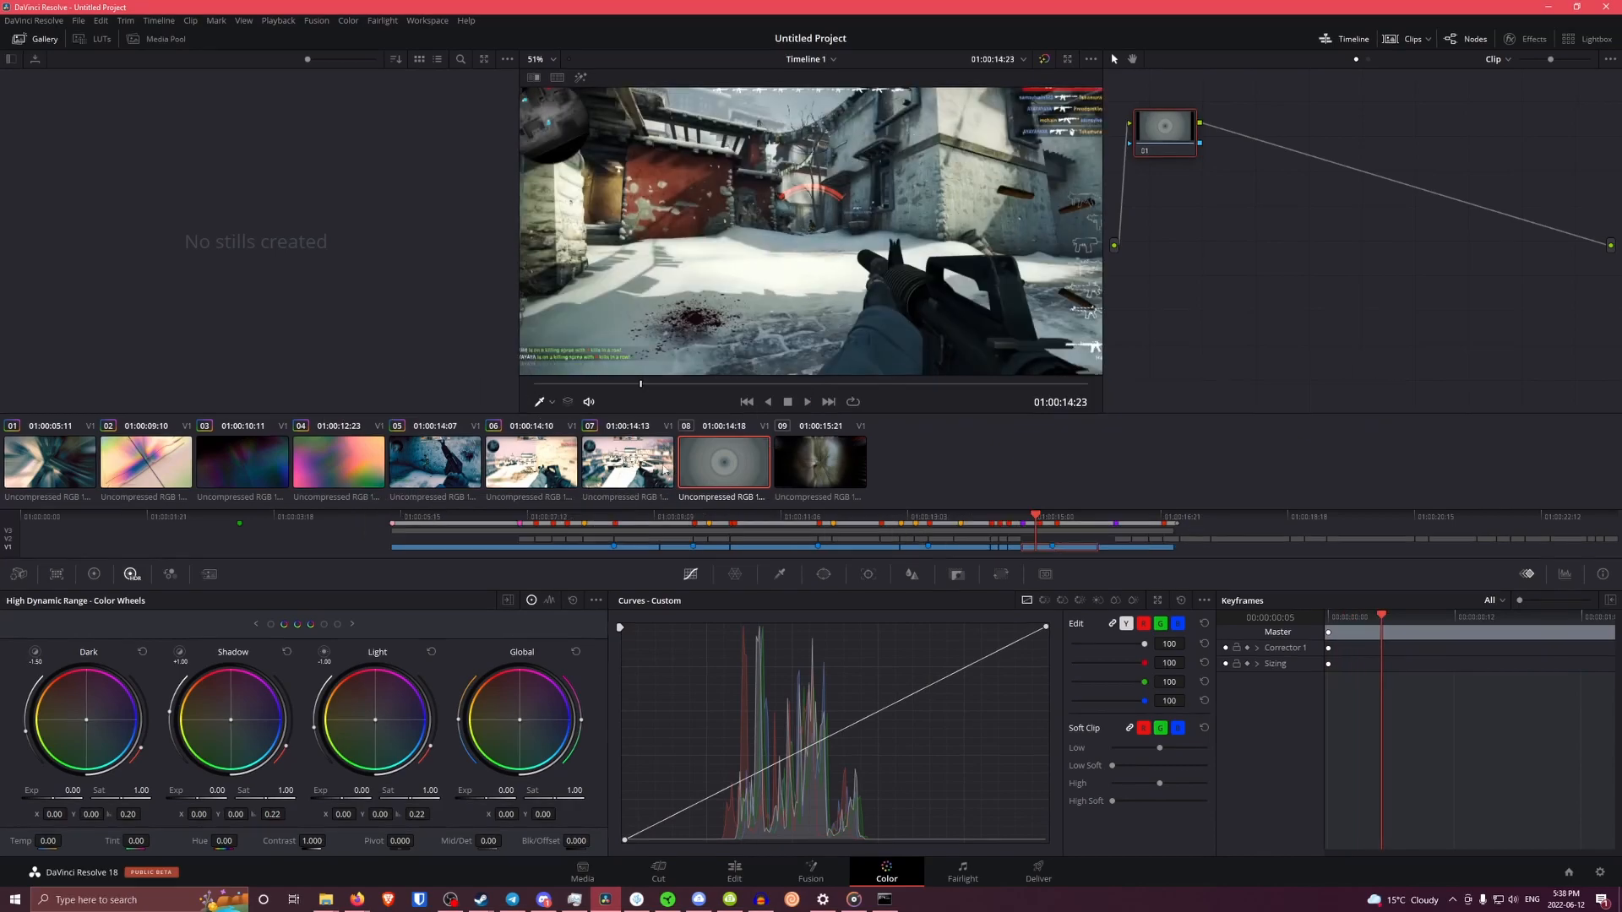
pyautogui.hotkey('alt', 's')
# Grade clip 09 with the HDR wheels: Dark 0.02/0.03, Shadow -0.00/-0.02, Light -0.05/0.00 and Global 0.01/-0.01
pyautogui.click(817, 471)
pyautogui.press('space')
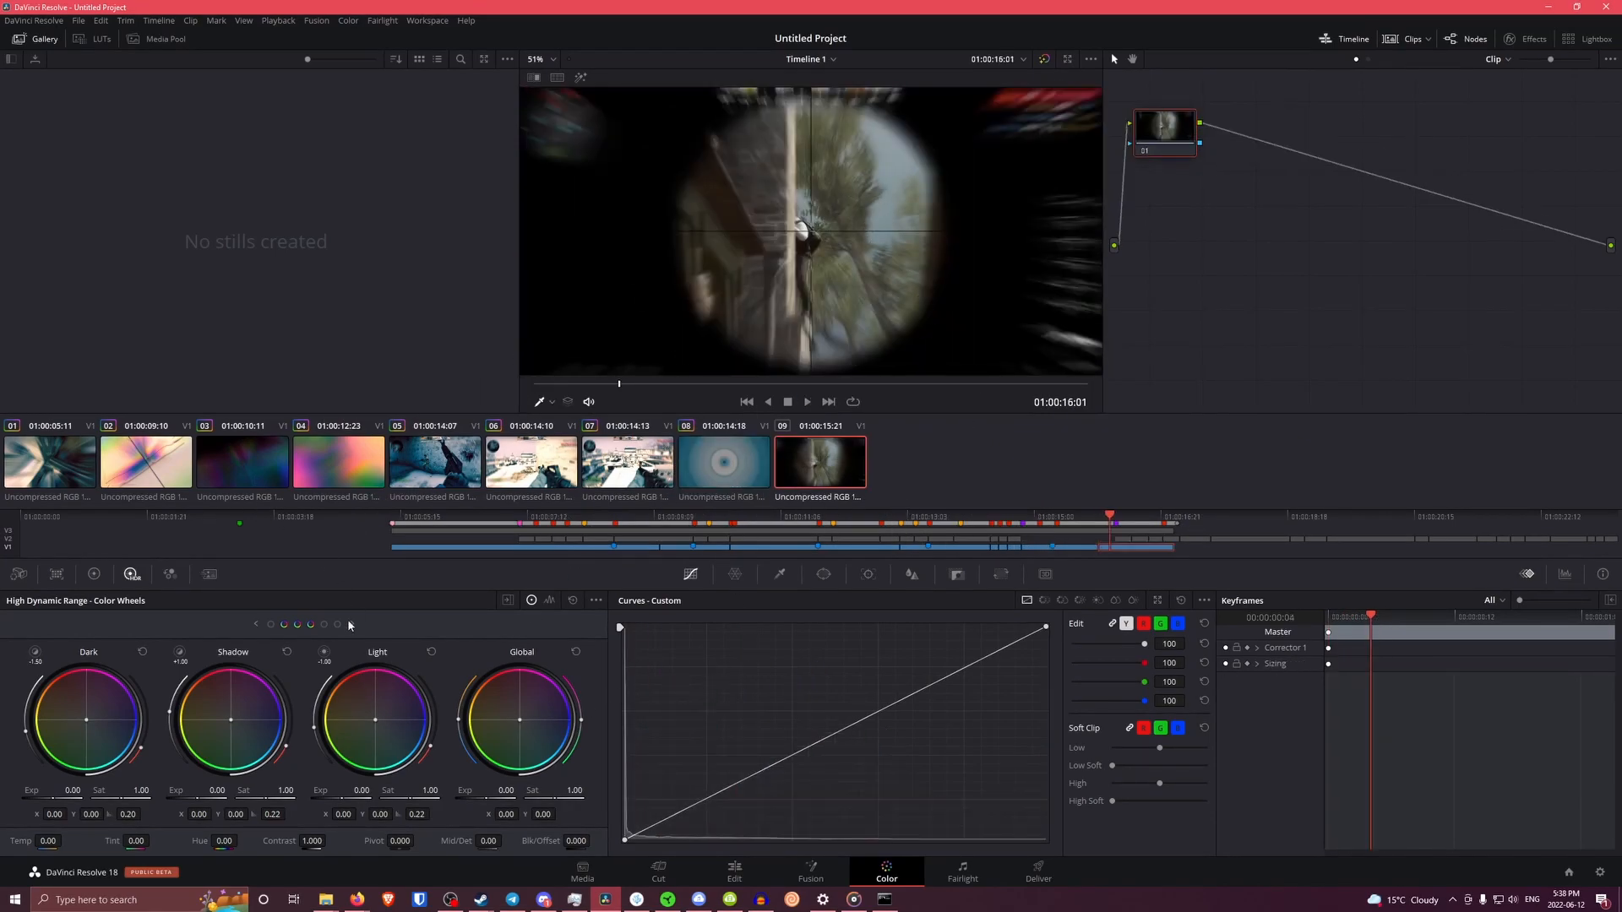
pyautogui.moveTo(230, 719); pyautogui.dragTo(233, 718)
pyautogui.moveTo(231, 720); pyautogui.dragTo(230, 719)
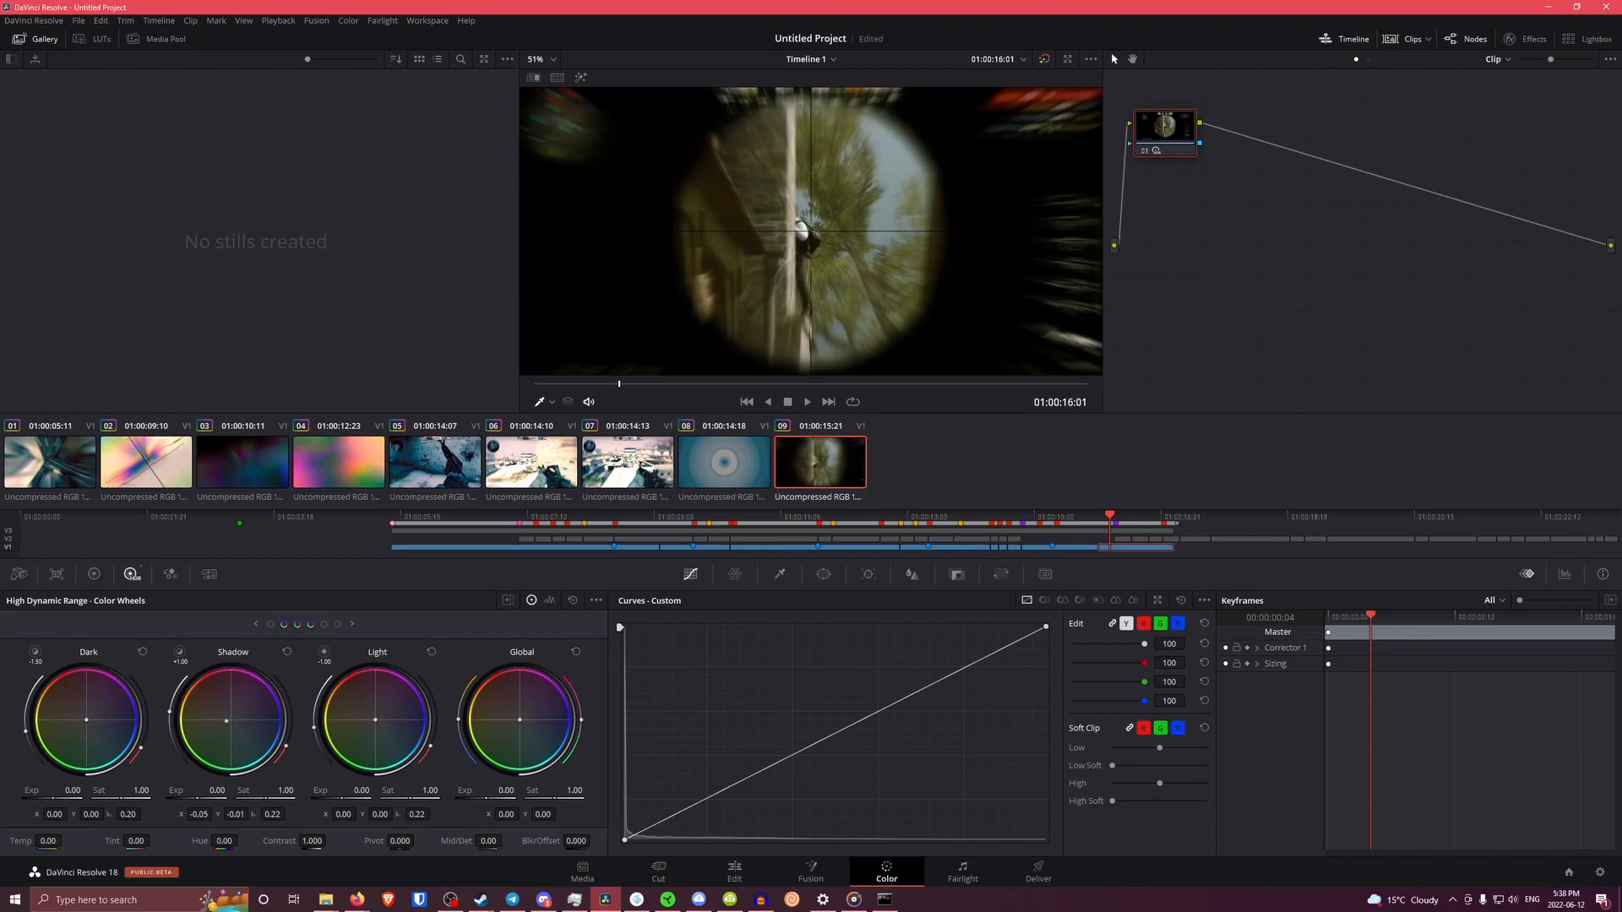
pyautogui.moveTo(229, 719); pyautogui.dragTo(231, 719)
pyautogui.moveTo(379, 729); pyautogui.dragTo(376, 729)
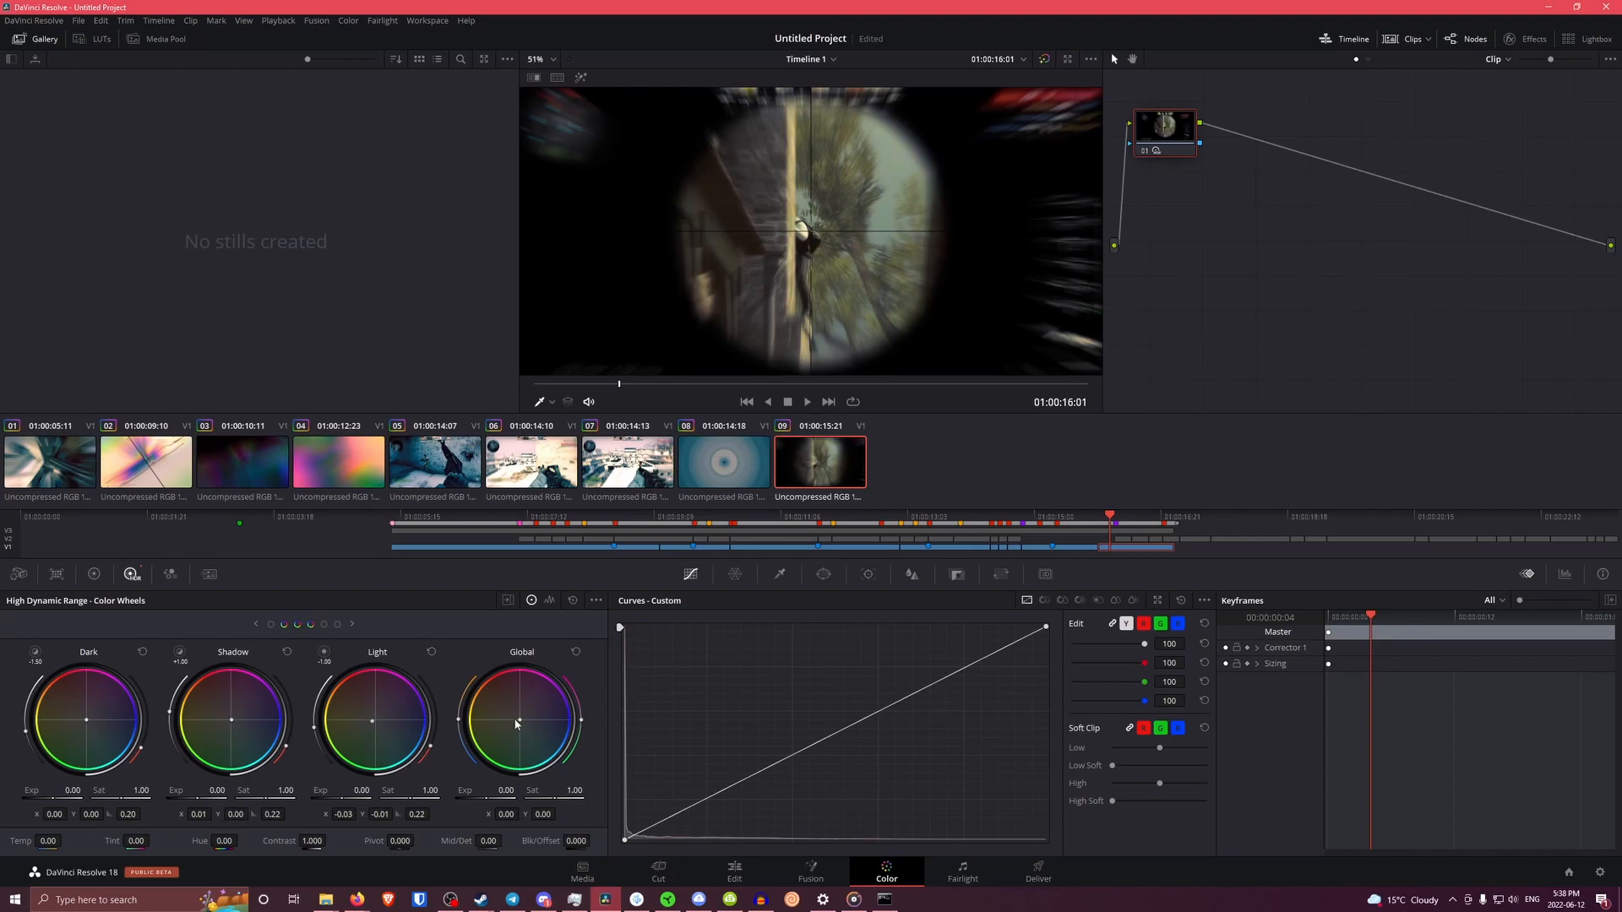
pyautogui.moveTo(520, 719); pyautogui.dragTo(519, 720)
pyautogui.moveTo(91, 719); pyautogui.dragTo(89, 720)
pyautogui.moveTo(232, 720); pyautogui.dragTo(231, 720)
pyautogui.moveTo(372, 721); pyautogui.dragTo(301, 724)
pyautogui.moveTo(722, 385); pyautogui.dragTo(784, 388)
# Add a new corrector node to clip 09 and wire it in ahead of the graded node
pyautogui.rightClick(1257, 163)
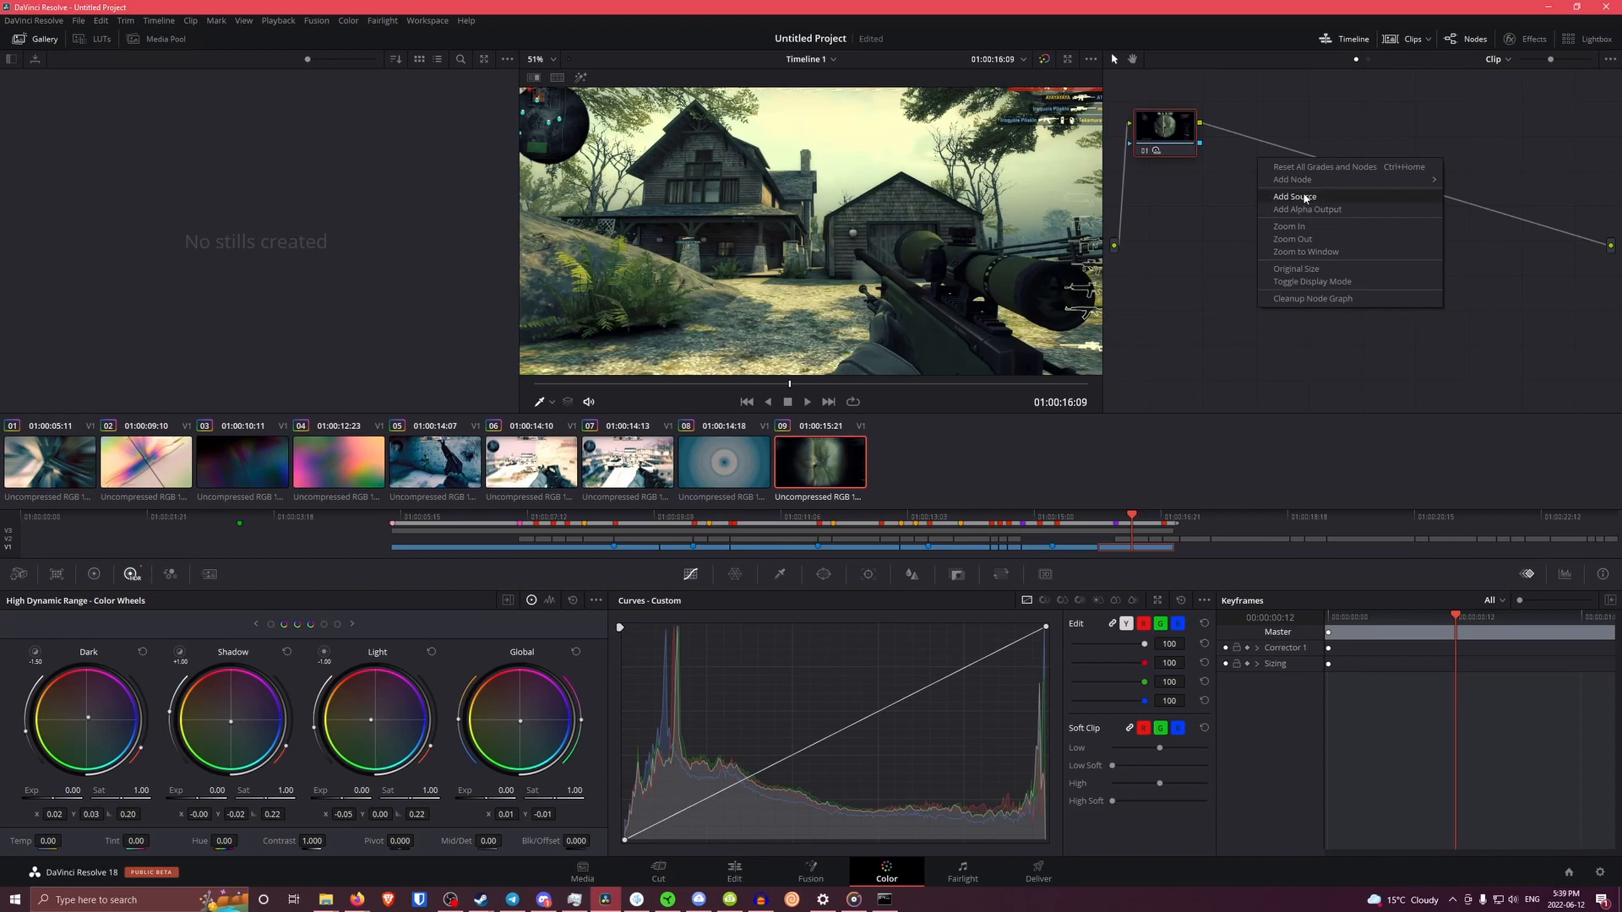
pyautogui.moveTo(1352, 179)
pyautogui.click(1474, 179)
pyautogui.click(1162, 262)
pyautogui.moveTo(1162, 262); pyautogui.dragTo(1157, 263)
pyautogui.moveTo(1166, 135); pyautogui.dragTo(1292, 141)
pyautogui.moveTo(1177, 181); pyautogui.dragTo(1287, 141)
pyautogui.moveTo(1175, 153); pyautogui.dragTo(1292, 144)
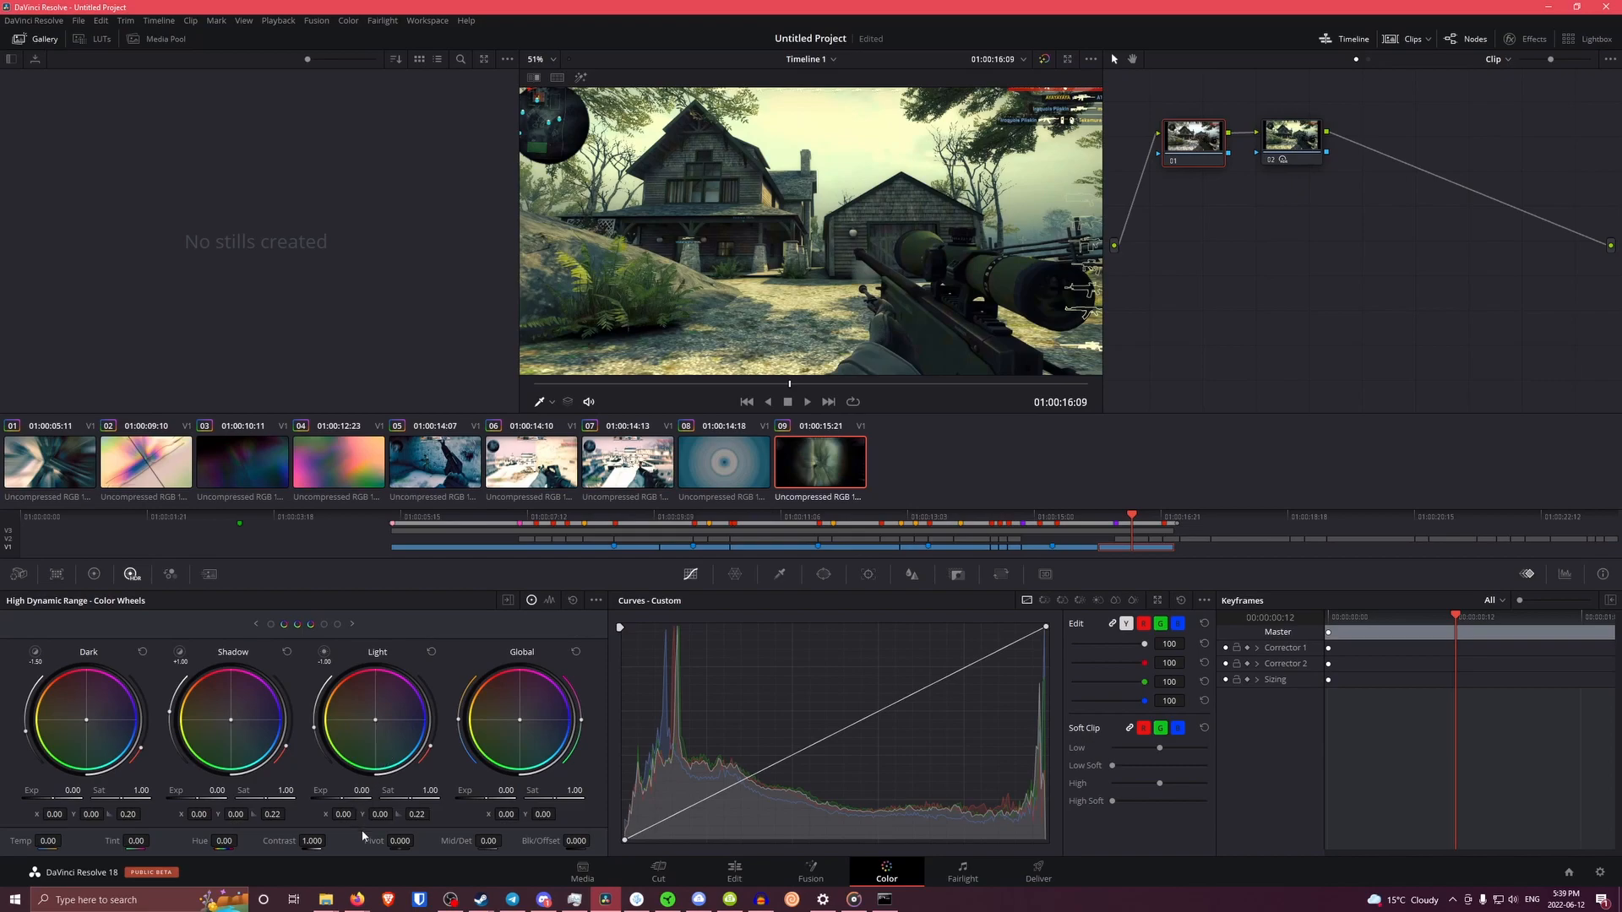
# Set the new node 01's HDR Contrast to 1.042 and its primaries Saturation to 86.40
pyautogui.moveTo(300, 844); pyautogui.dragTo(329, 841)
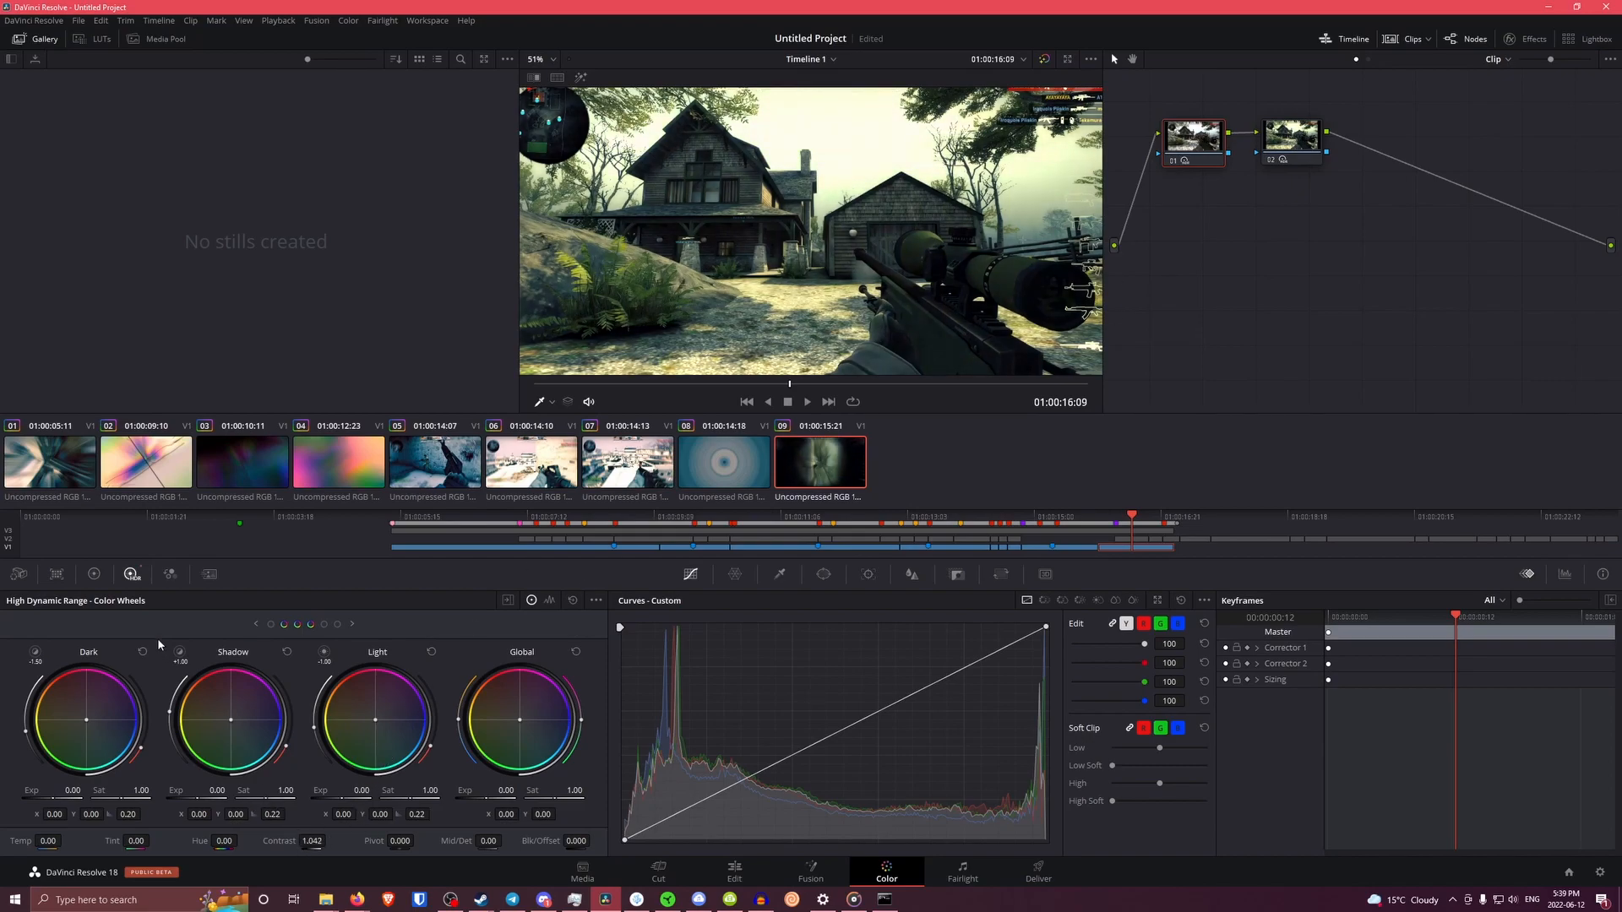
pyautogui.click(95, 575)
pyautogui.moveTo(400, 839); pyautogui.dragTo(400, 839)
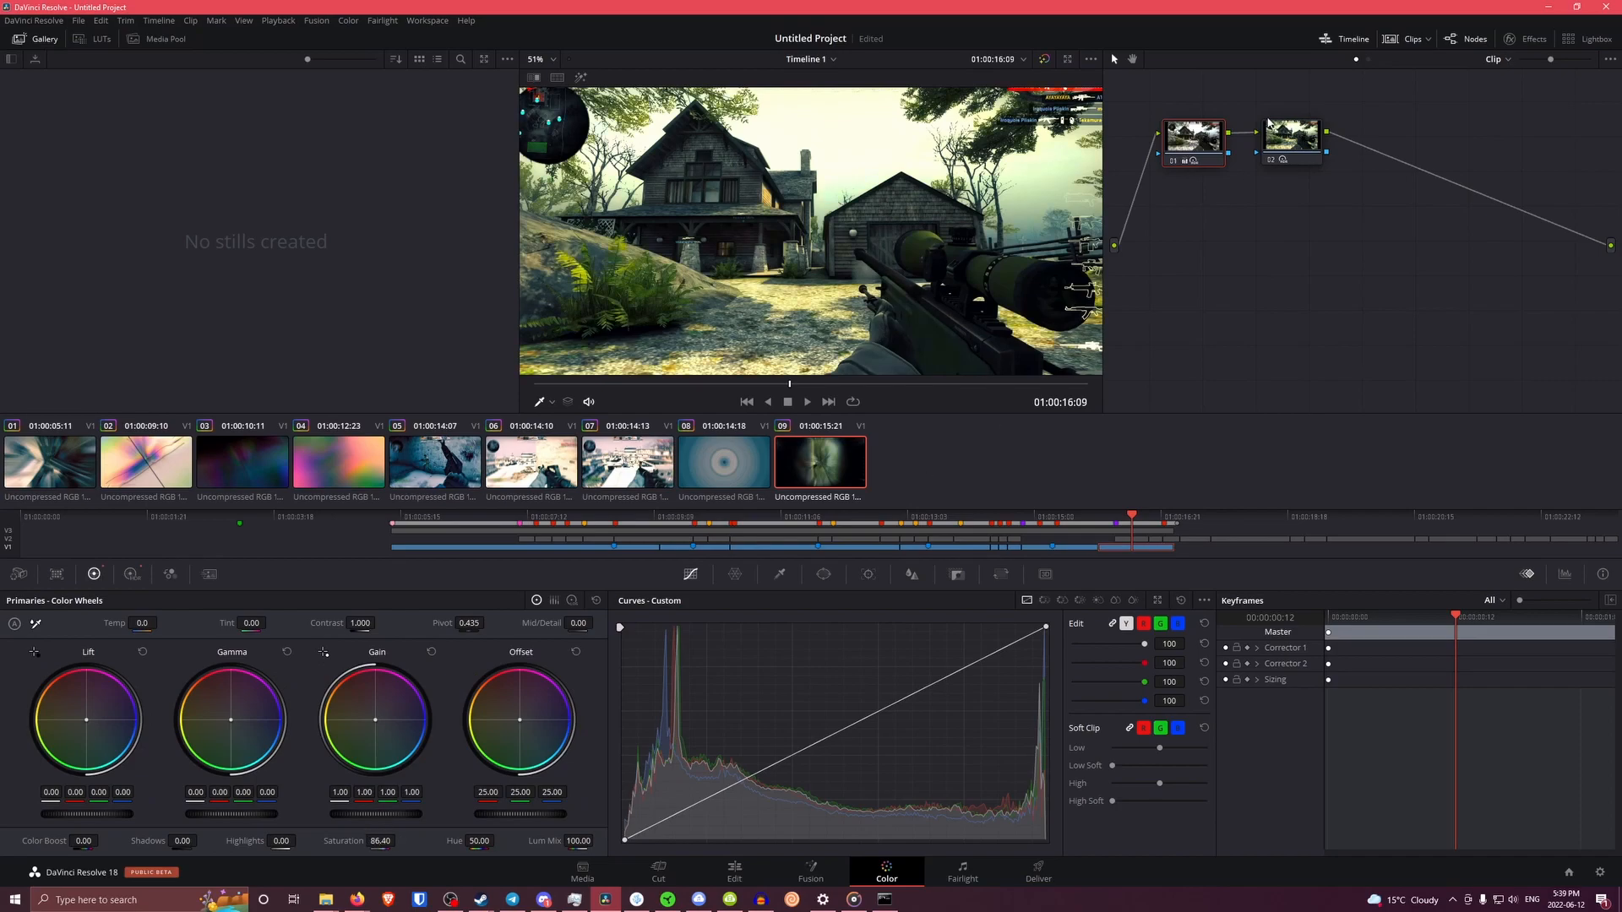
# Lower node 01's Temp in the High Dynamic Range color wheels to about -240
pyautogui.moveTo(1250, 133)
pyautogui.mouseDown()
pyautogui.moveTo(1262, 123)
pyautogui.moveTo(1271, 142)
pyautogui.mouseUp()
pyautogui.click(131, 574)
pyautogui.moveTo(49, 841)
pyautogui.mouseDown()
pyautogui.moveTo(33, 840)
pyautogui.moveTo(65, 842)
pyautogui.mouseUp()
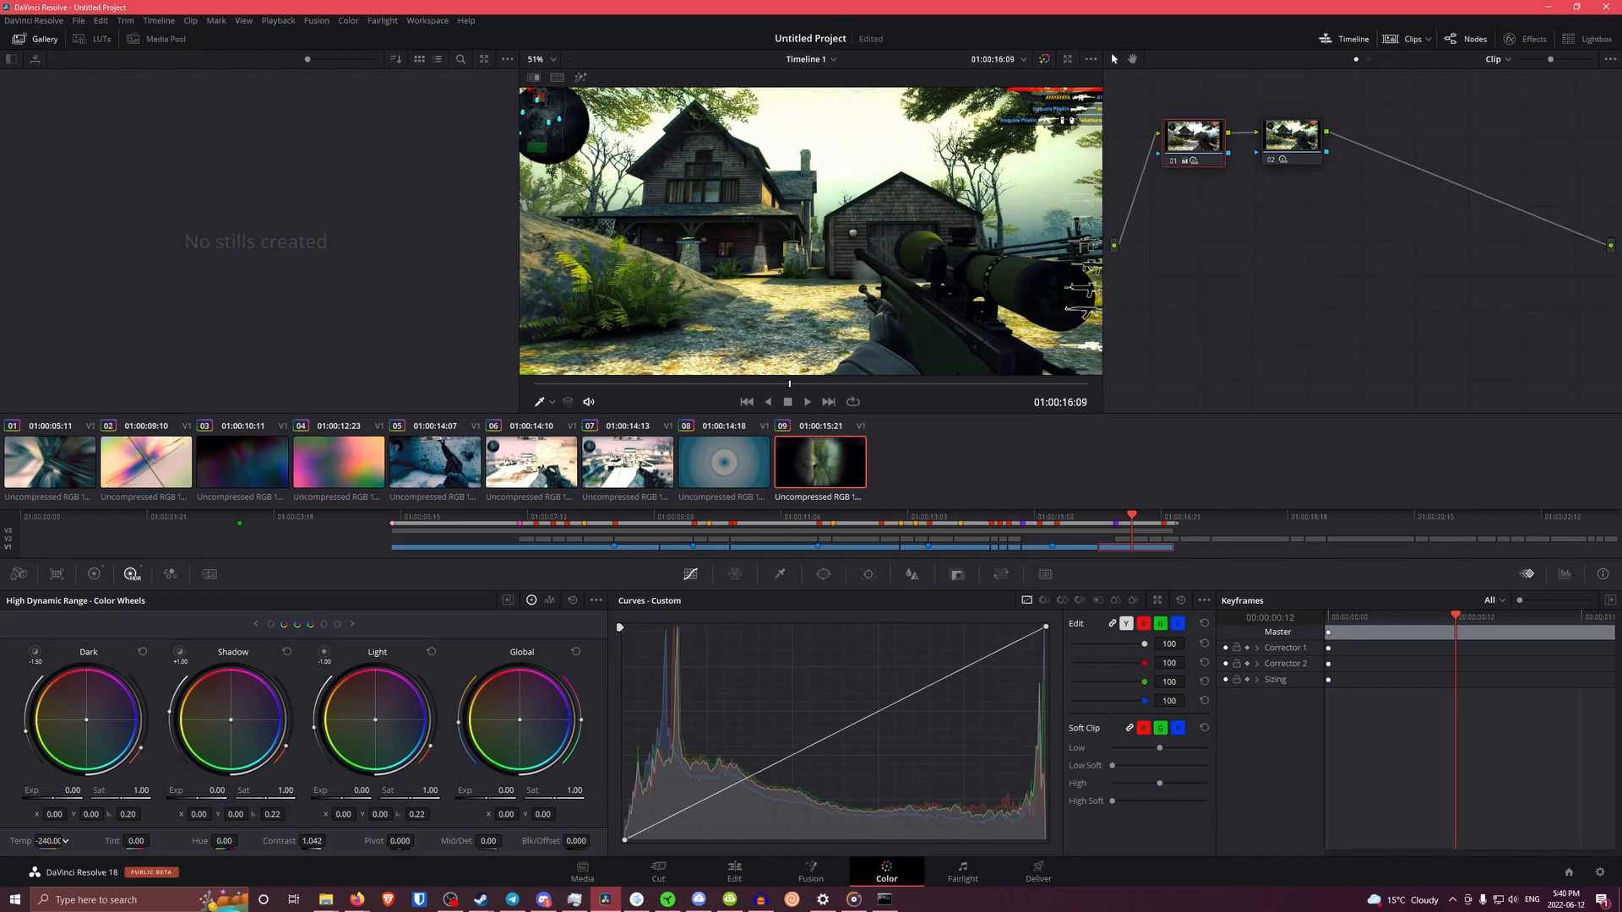
pyautogui.moveTo(65, 840); pyautogui.dragTo(65, 842)
pyautogui.moveTo(1249, 133)
pyautogui.mouseDown()
pyautogui.moveTo(1249, 99)
pyautogui.moveTo(1283, 144)
pyautogui.moveTo(1258, 133)
pyautogui.mouseUp()
# Open the Deliver page, name the render file tut3 and choose the YouTube 1080p preset
pyautogui.click(759, 868)
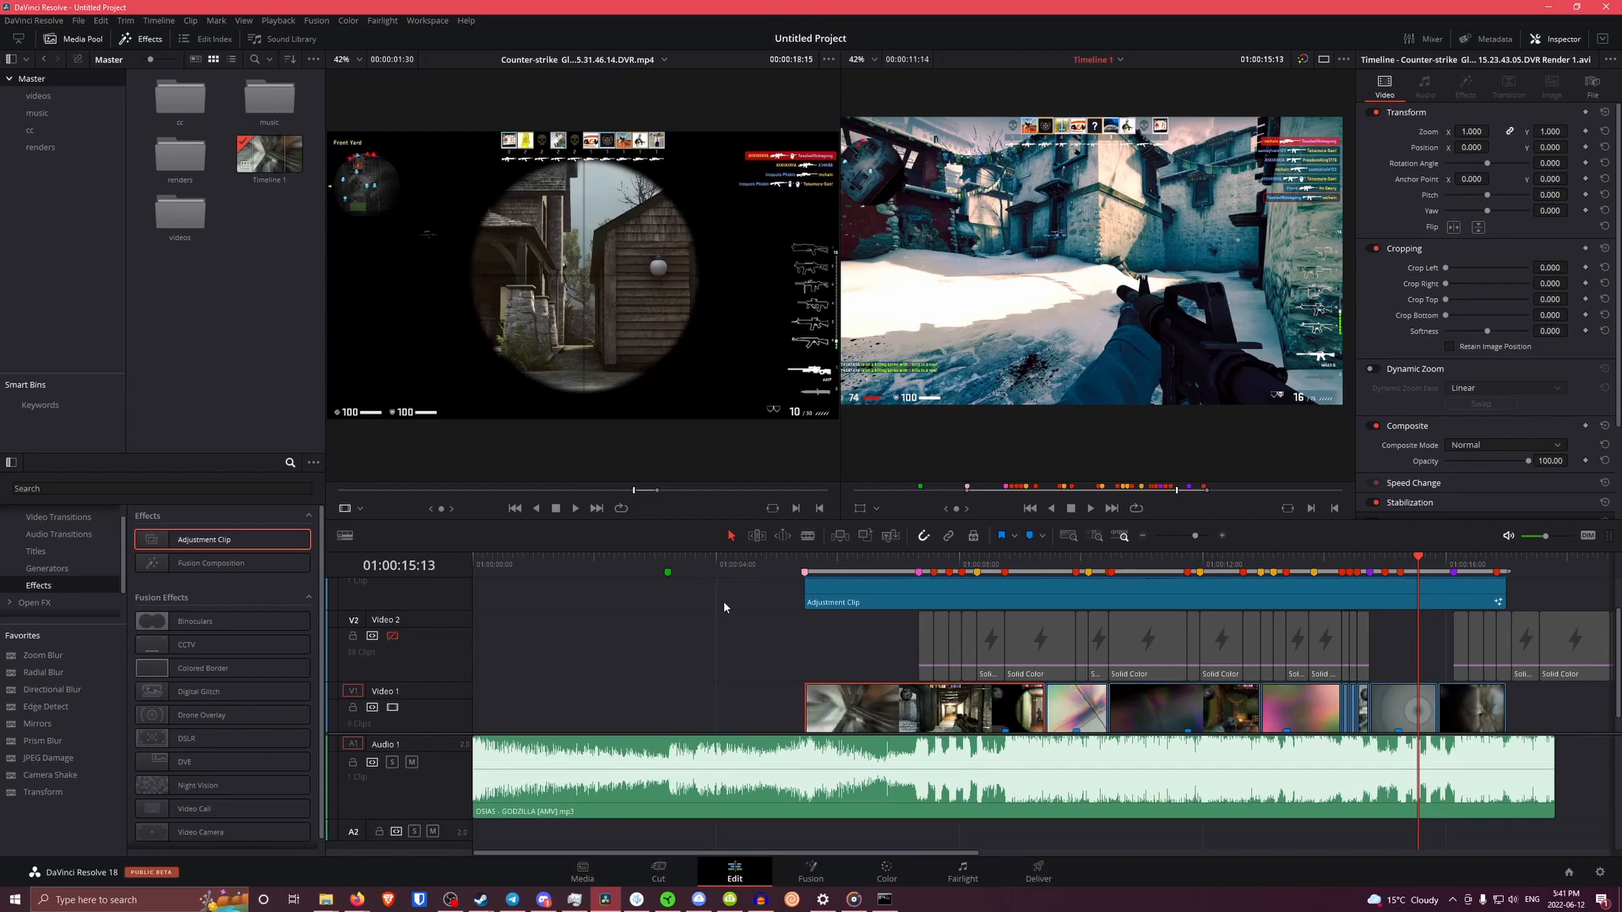
pyautogui.click(1032, 870)
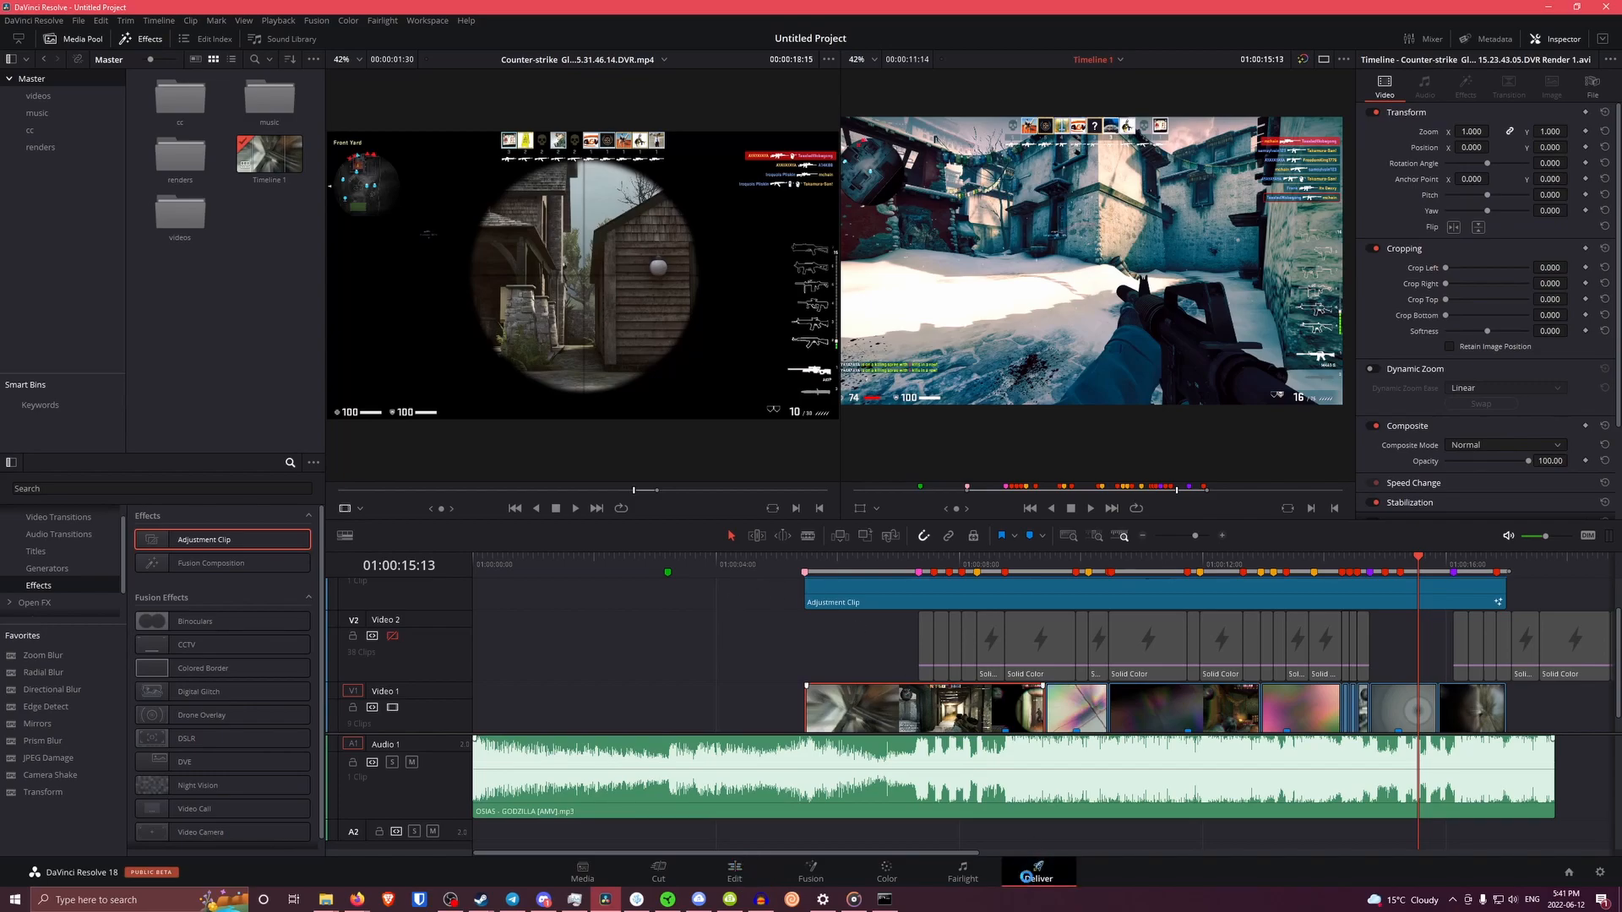
pyautogui.click(95, 146)
pyautogui.write('3')
pyautogui.press('Return')
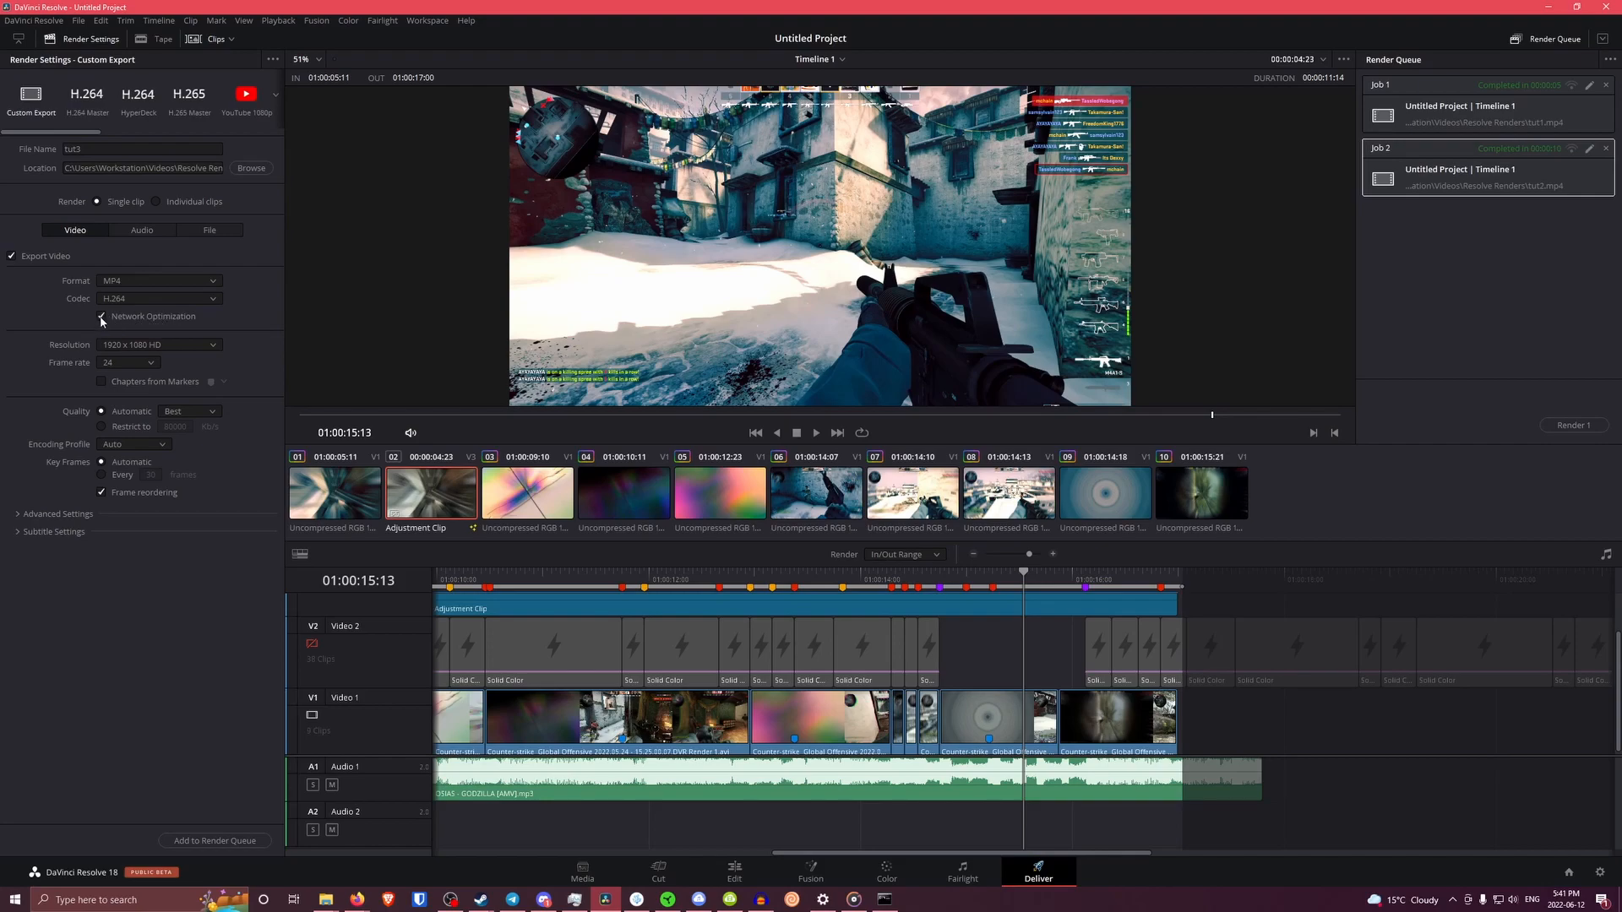
pyautogui.click(276, 95)
pyautogui.click(249, 141)
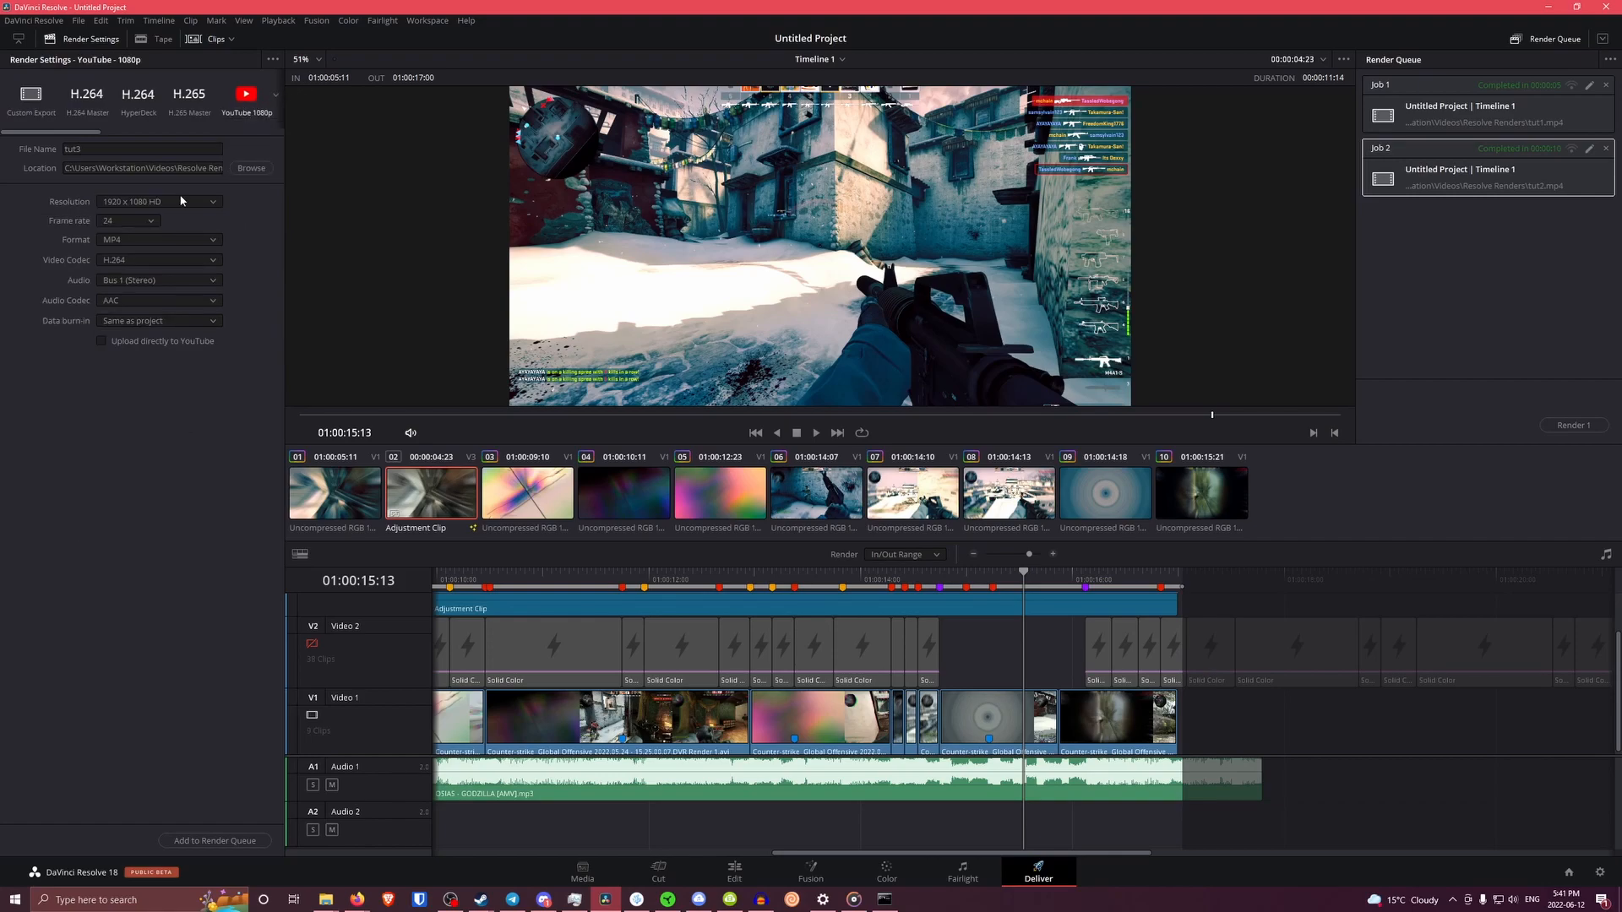
# Look through the system Preferences, including Internet Accounts, Media Storage, Memory and GPU, and Decode Options, and close them without saving
pyautogui.click(34, 20)
pyautogui.click(40, 83)
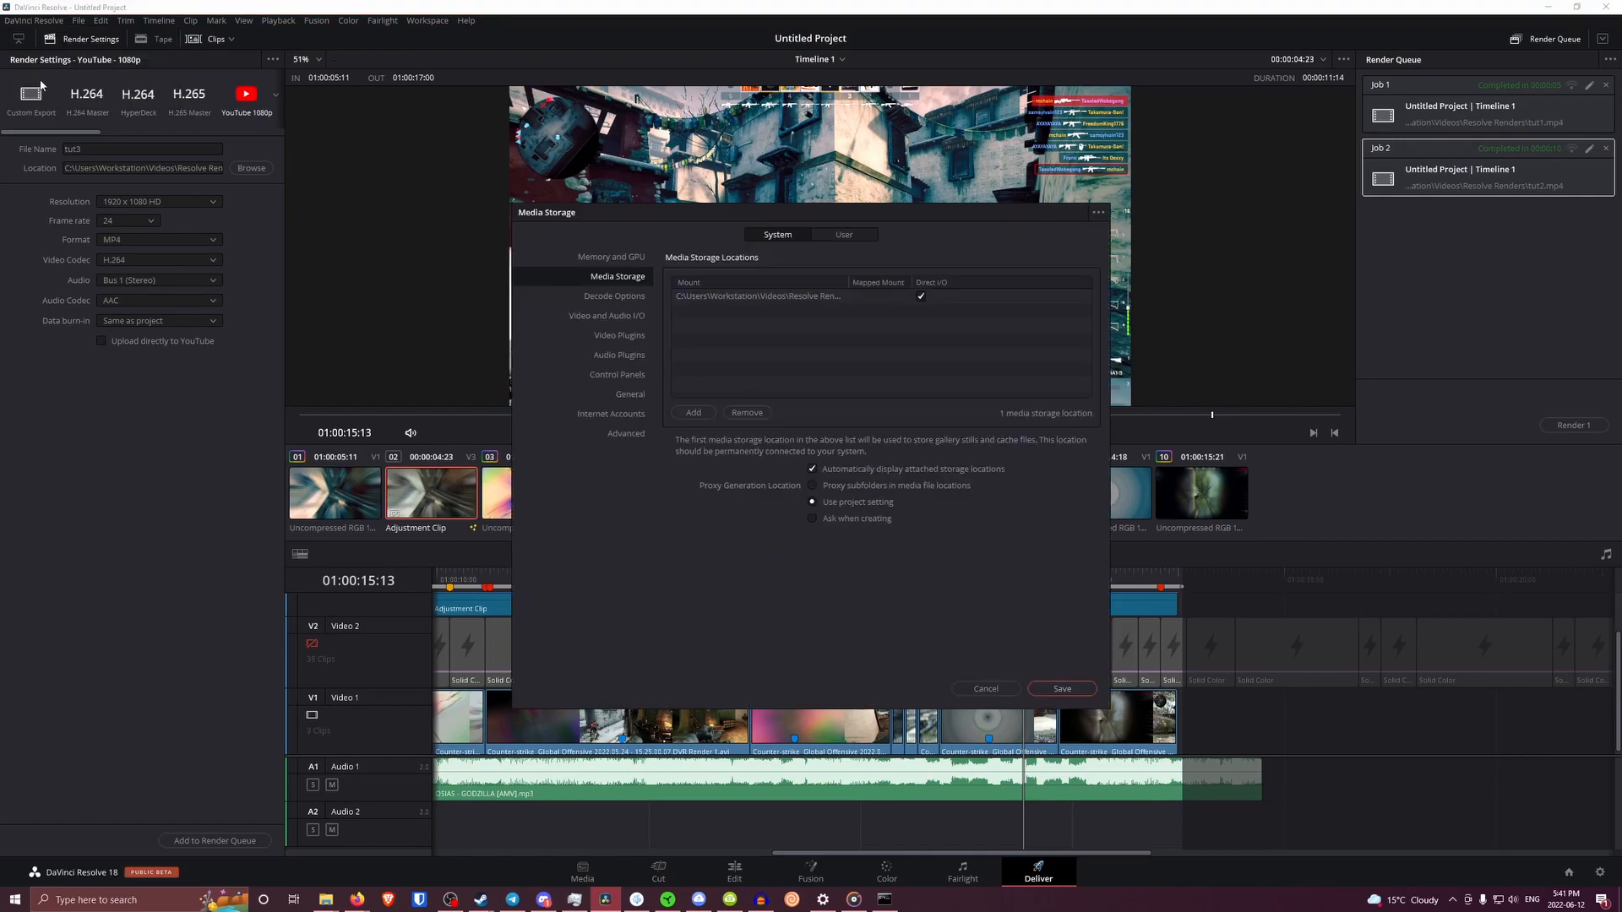
pyautogui.click(620, 417)
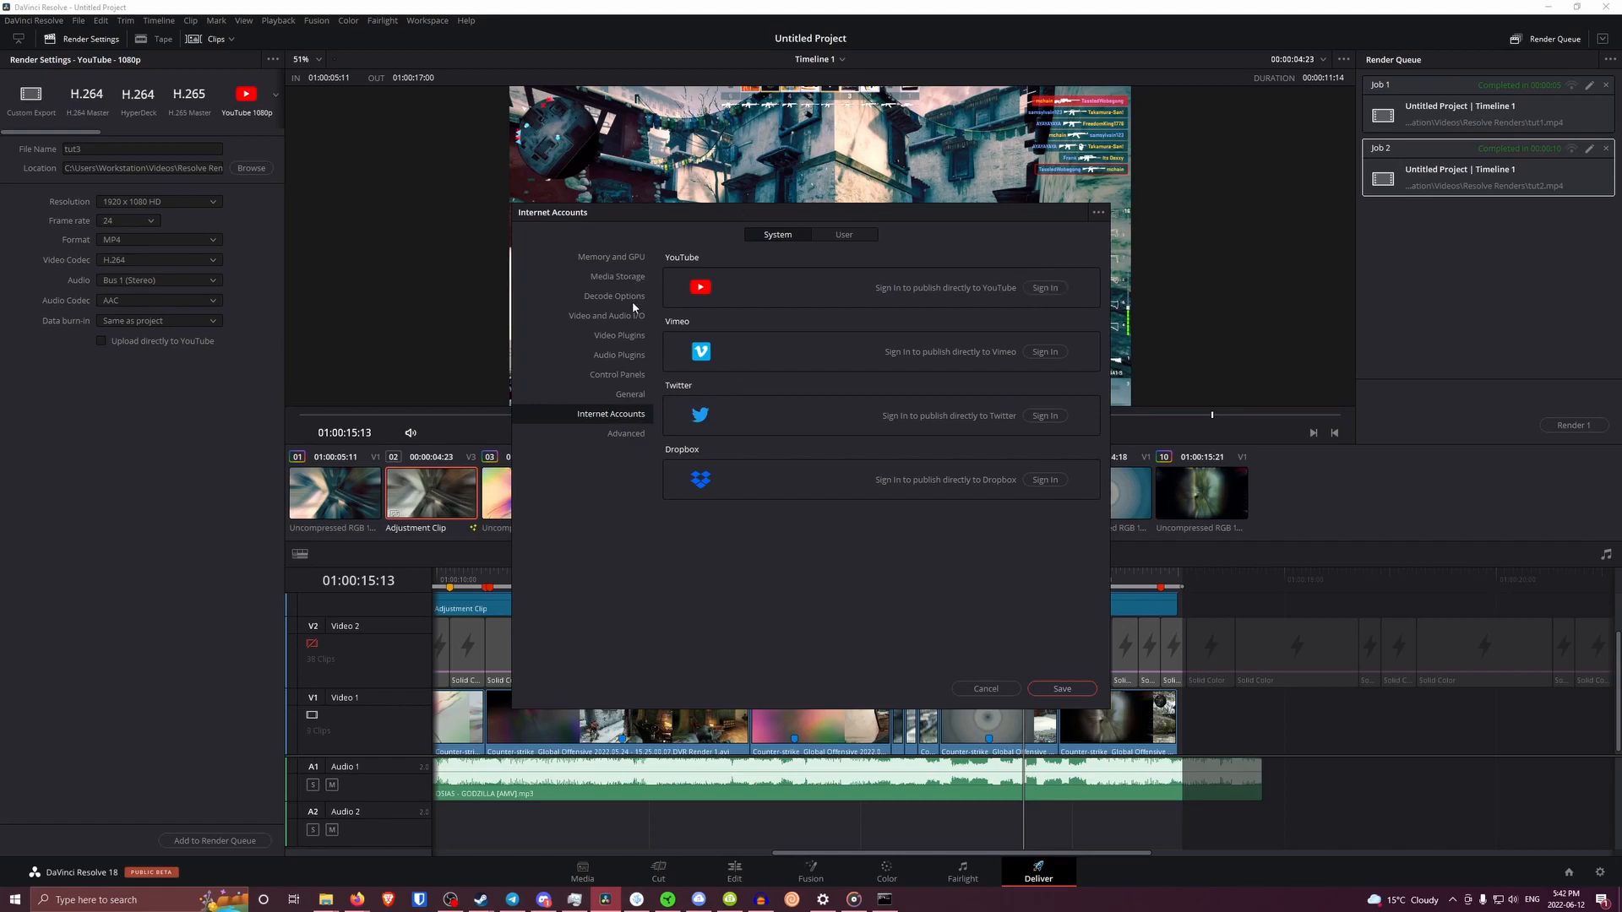
pyautogui.click(625, 281)
pyautogui.click(624, 257)
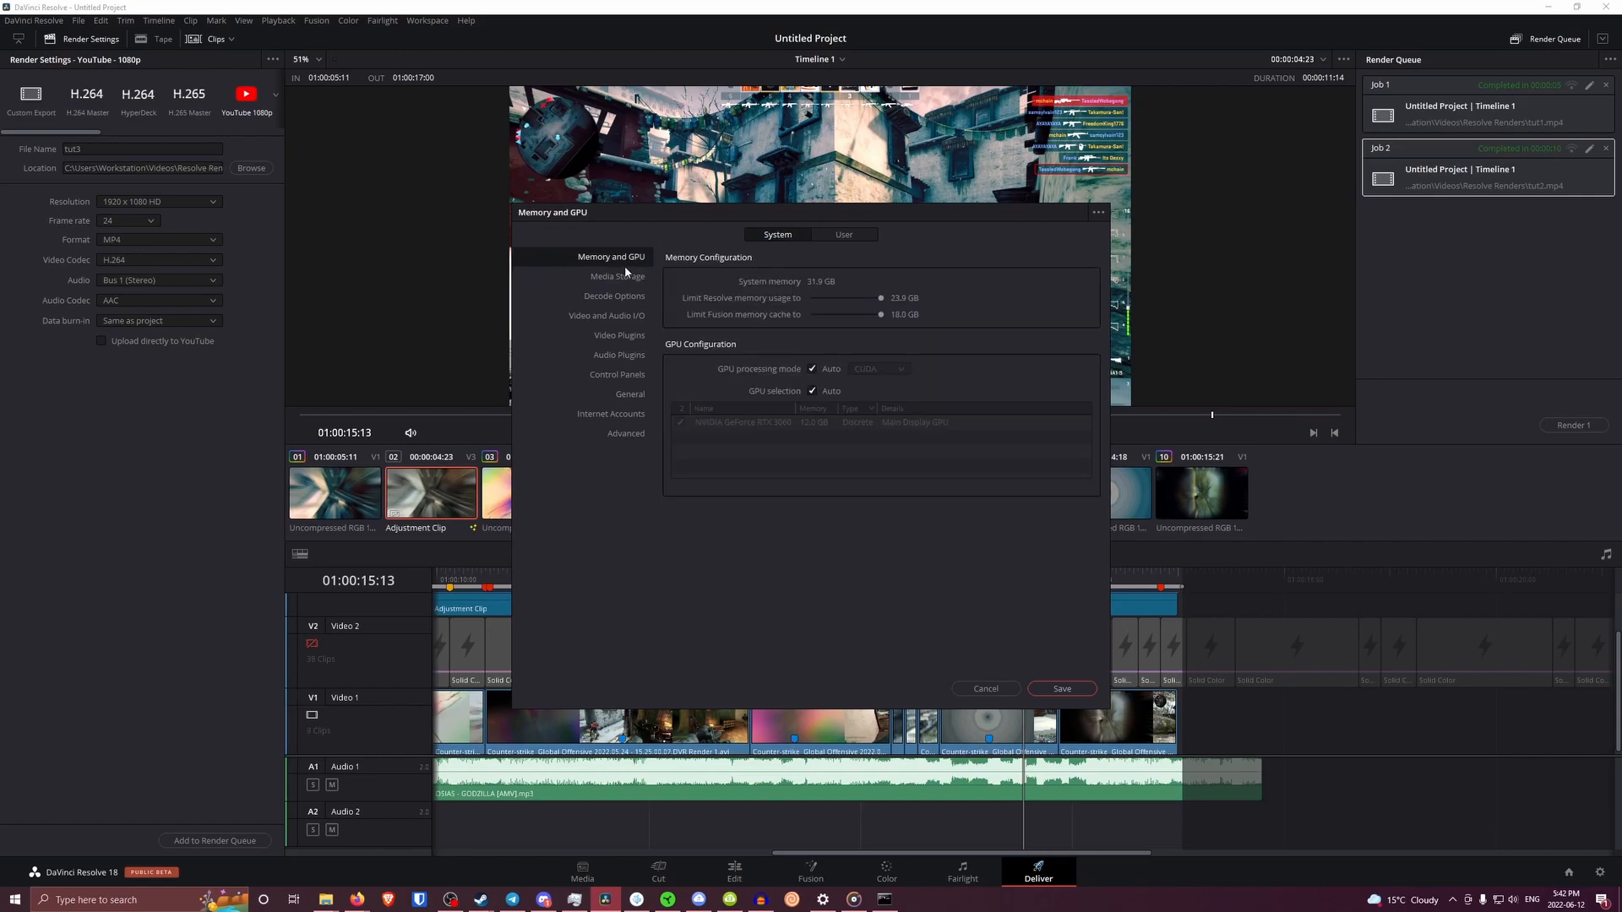
pyautogui.click(614, 296)
pyautogui.click(619, 335)
pyautogui.click(615, 375)
pyautogui.click(615, 391)
pyautogui.click(611, 413)
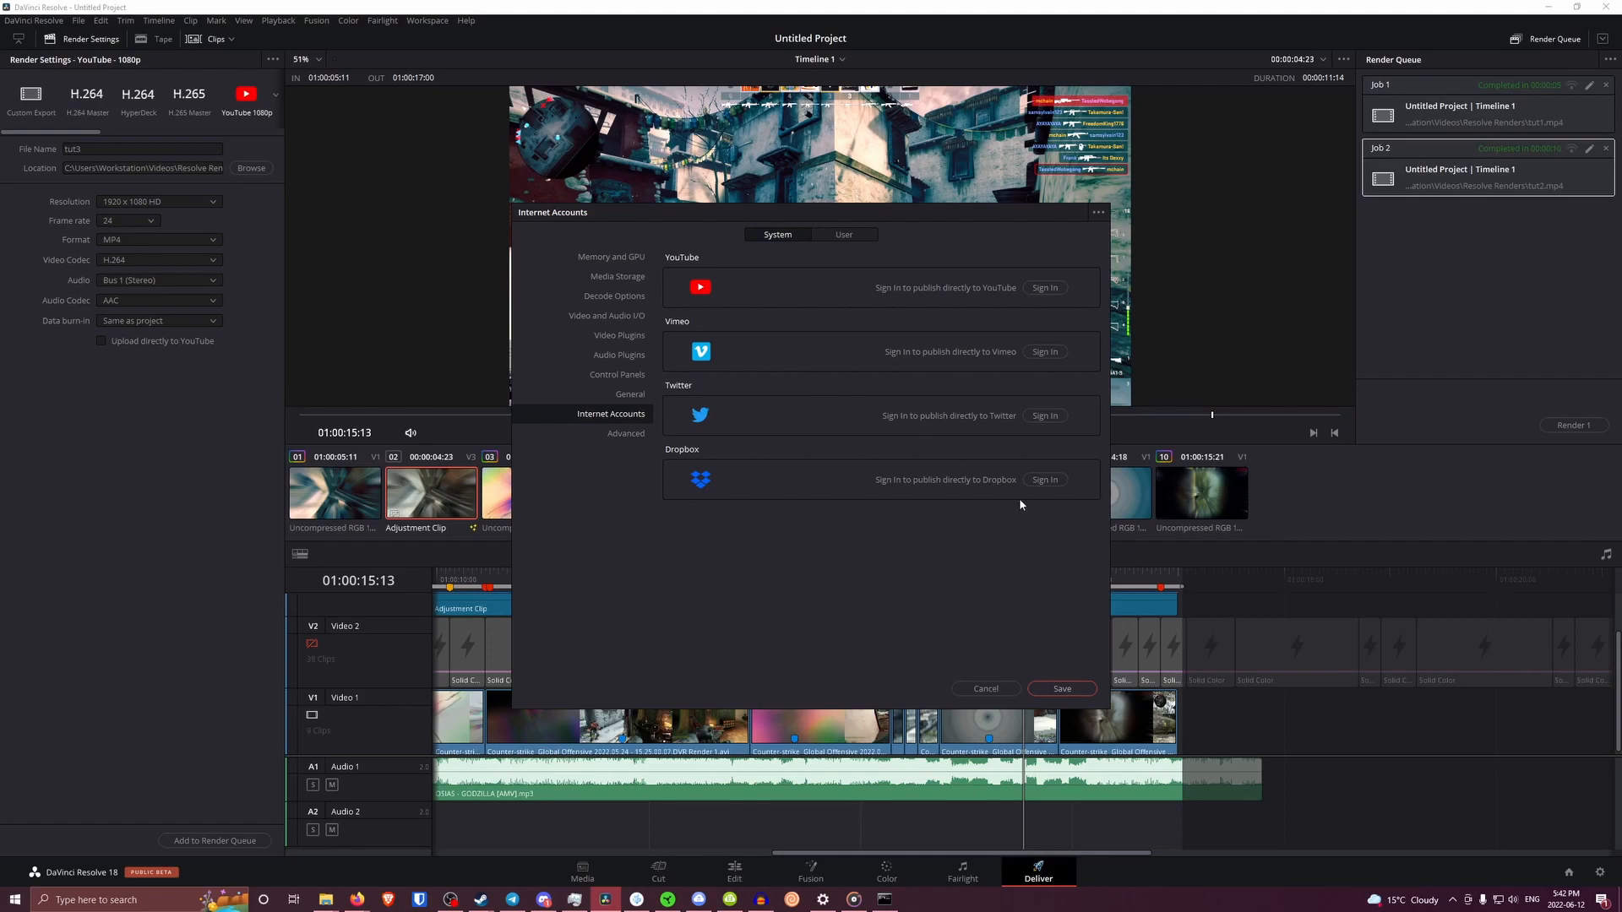
pyautogui.click(985, 688)
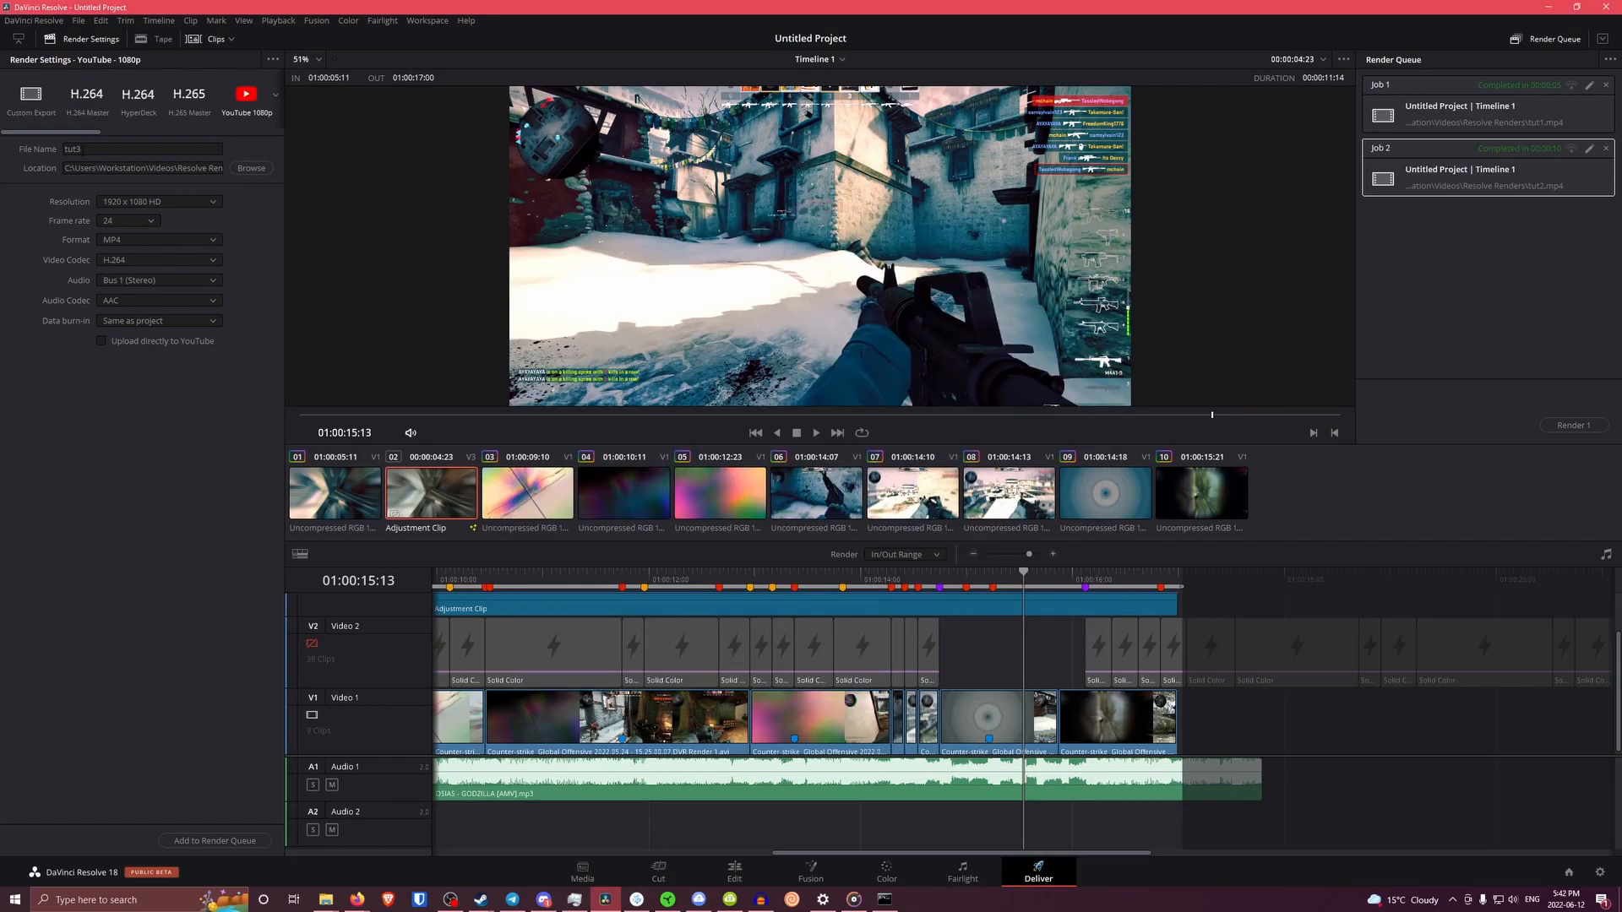
# Switch the render settings back to Custom Export and edit the file name to tut
pyautogui.click(40, 118)
pyautogui.click(133, 146)
pyautogui.write('tut')
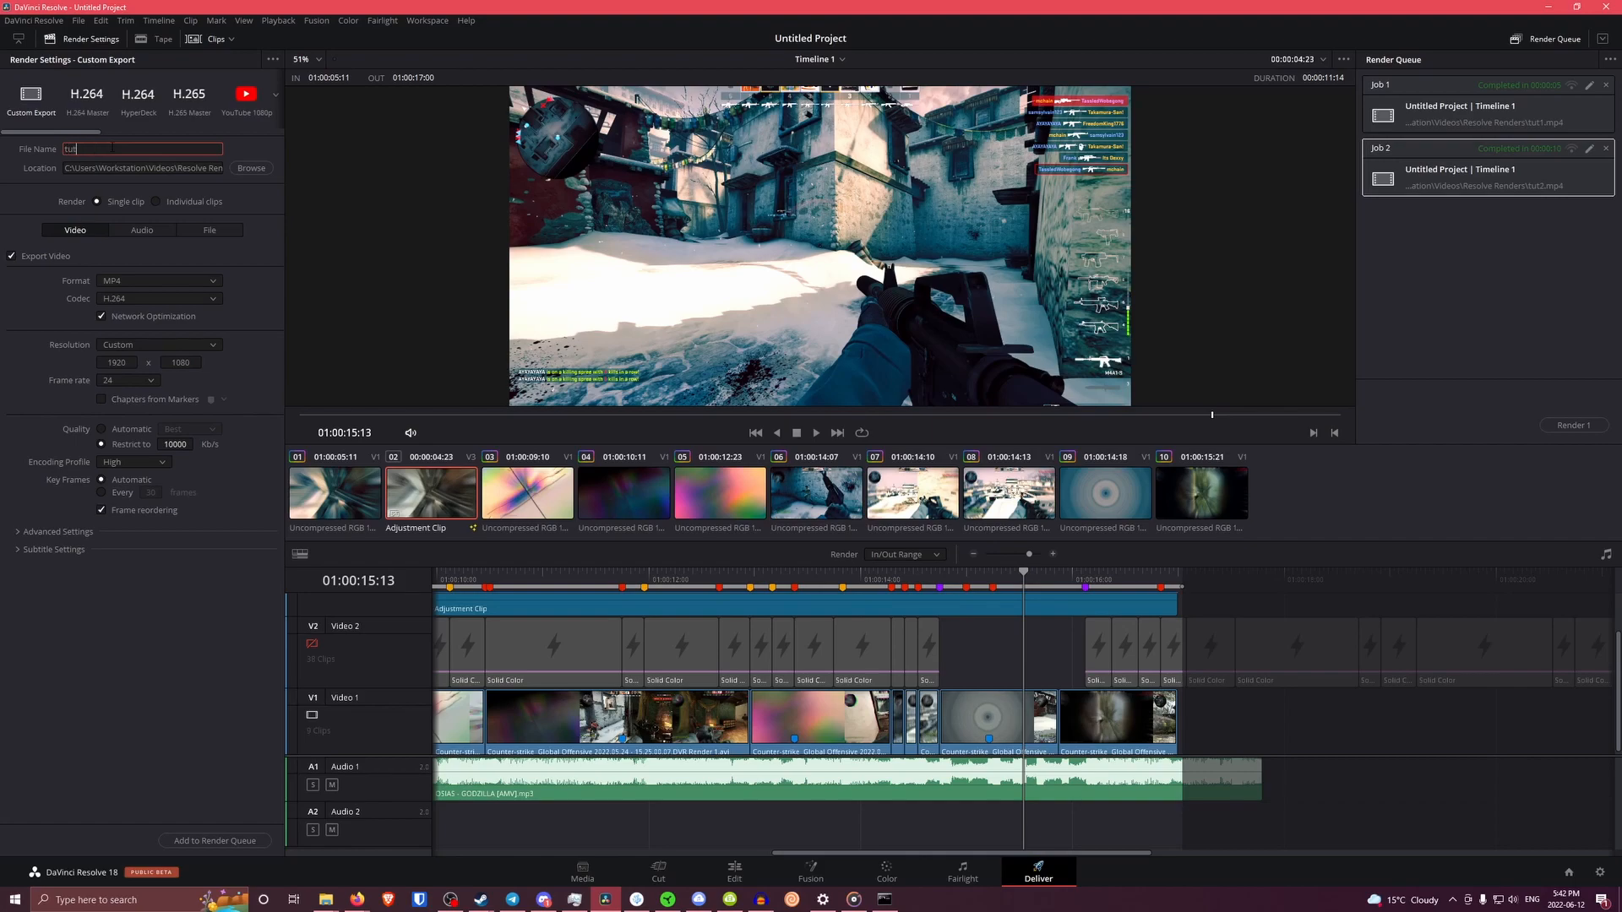
# Check the export's Format choices, expand the Advanced Settings and review the remaining video render options
pyautogui.click(124, 280)
pyautogui.click(125, 280)
pyautogui.click(53, 531)
pyautogui.scroll(-2, 172, 591)
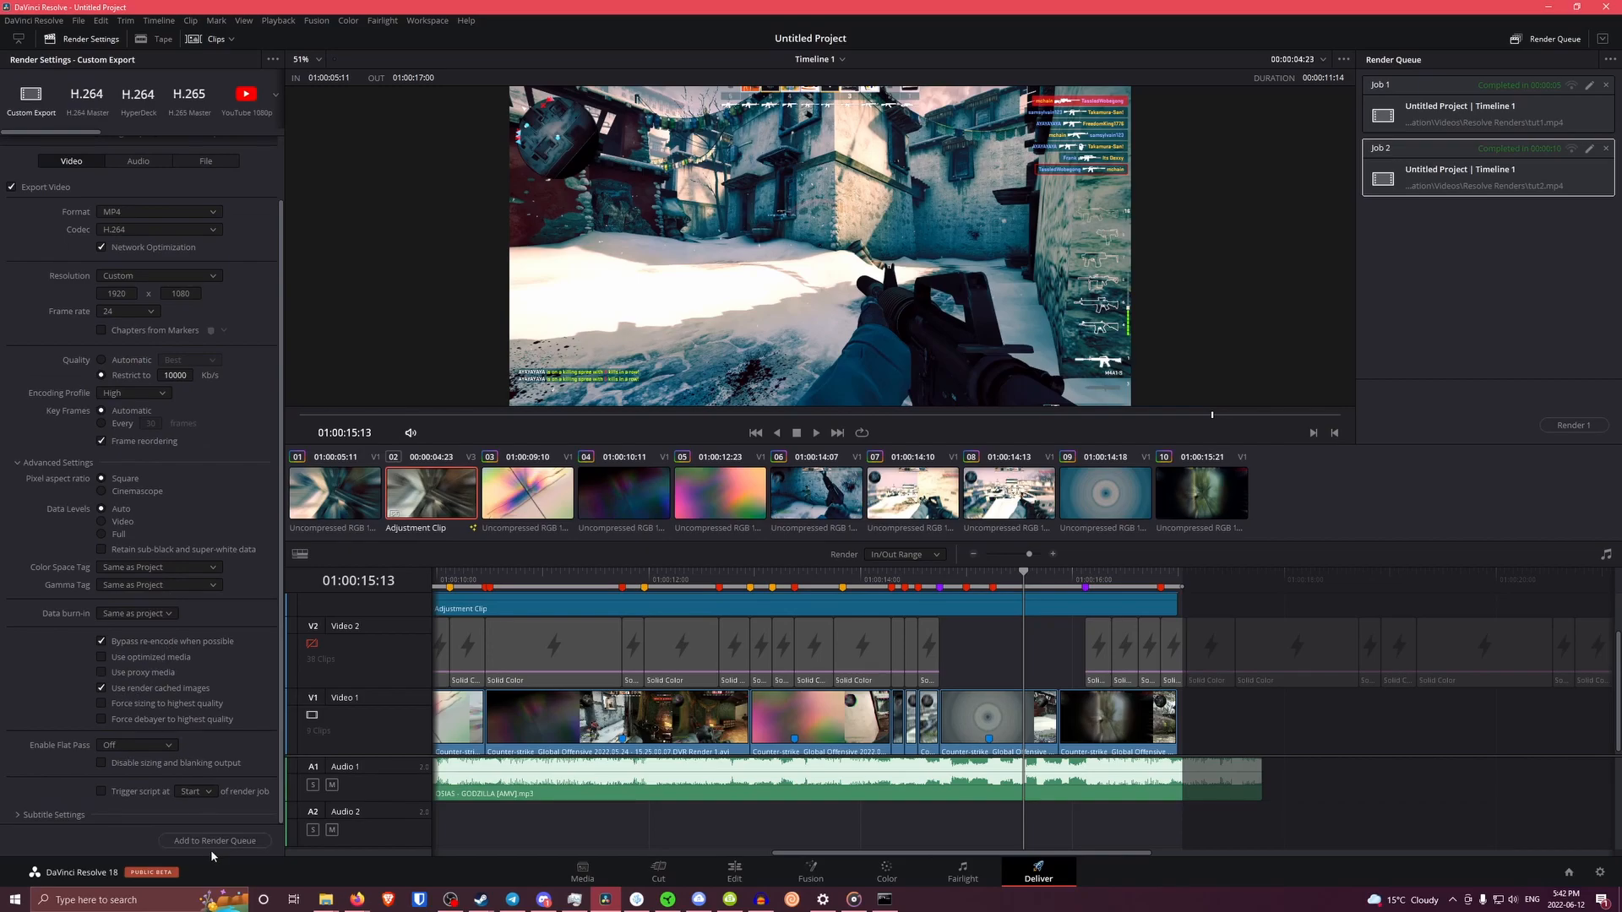
pyautogui.scroll(2, 207, 808)
pyautogui.scroll(-2, 212, 799)
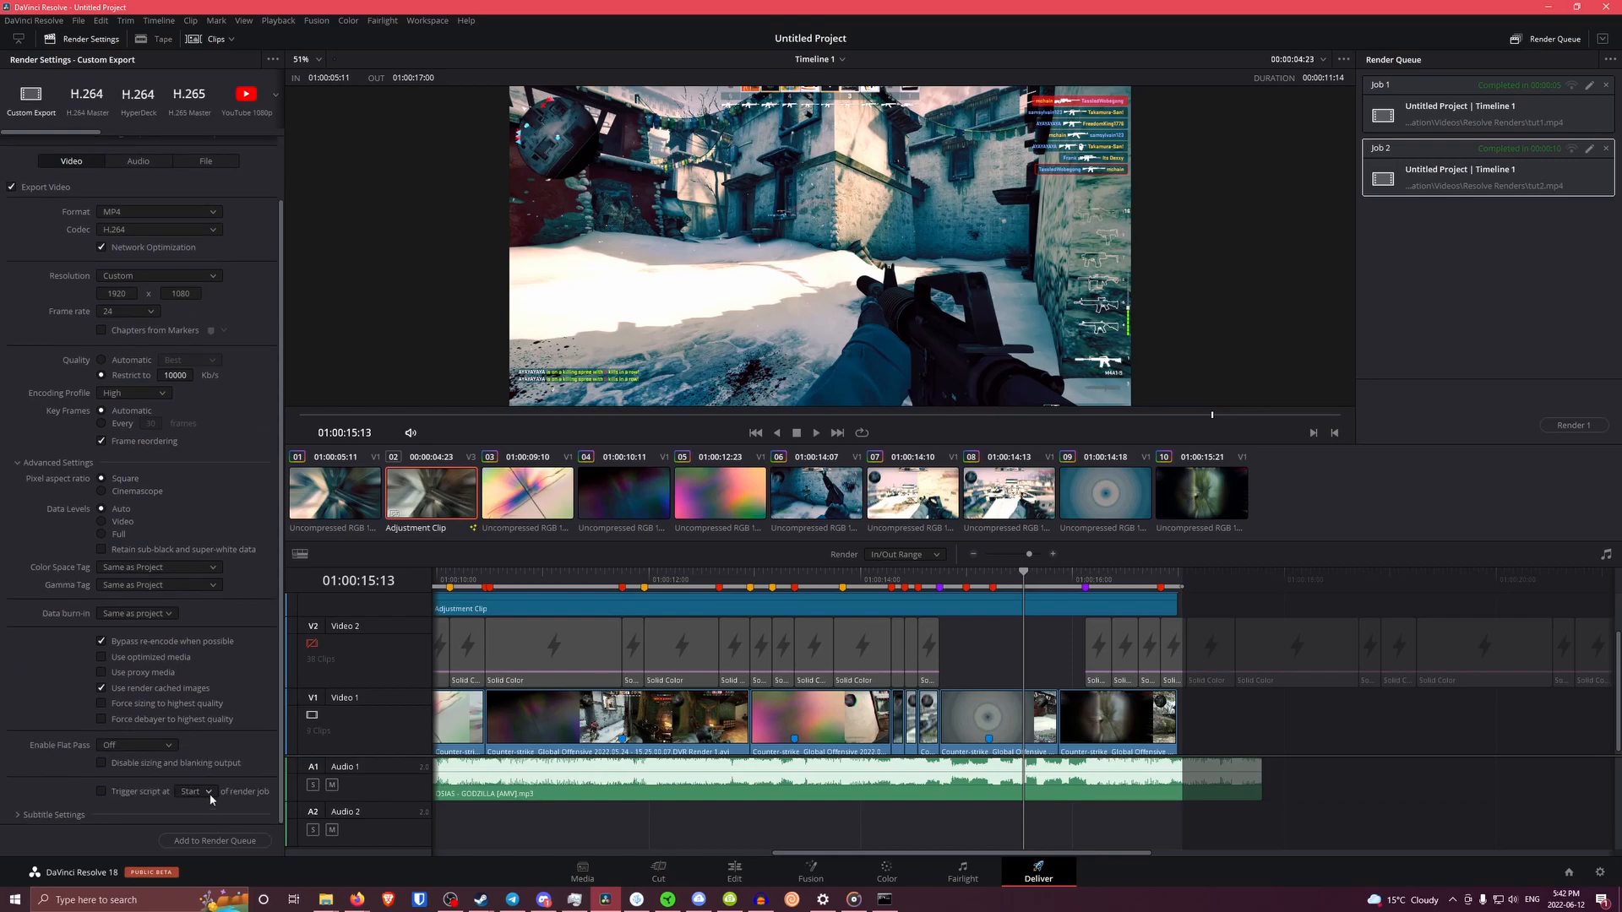
# Add the custom 1080p MP4 export of Timeline 1, named tut3, to the render queue and select its job
pyautogui.click(216, 841)
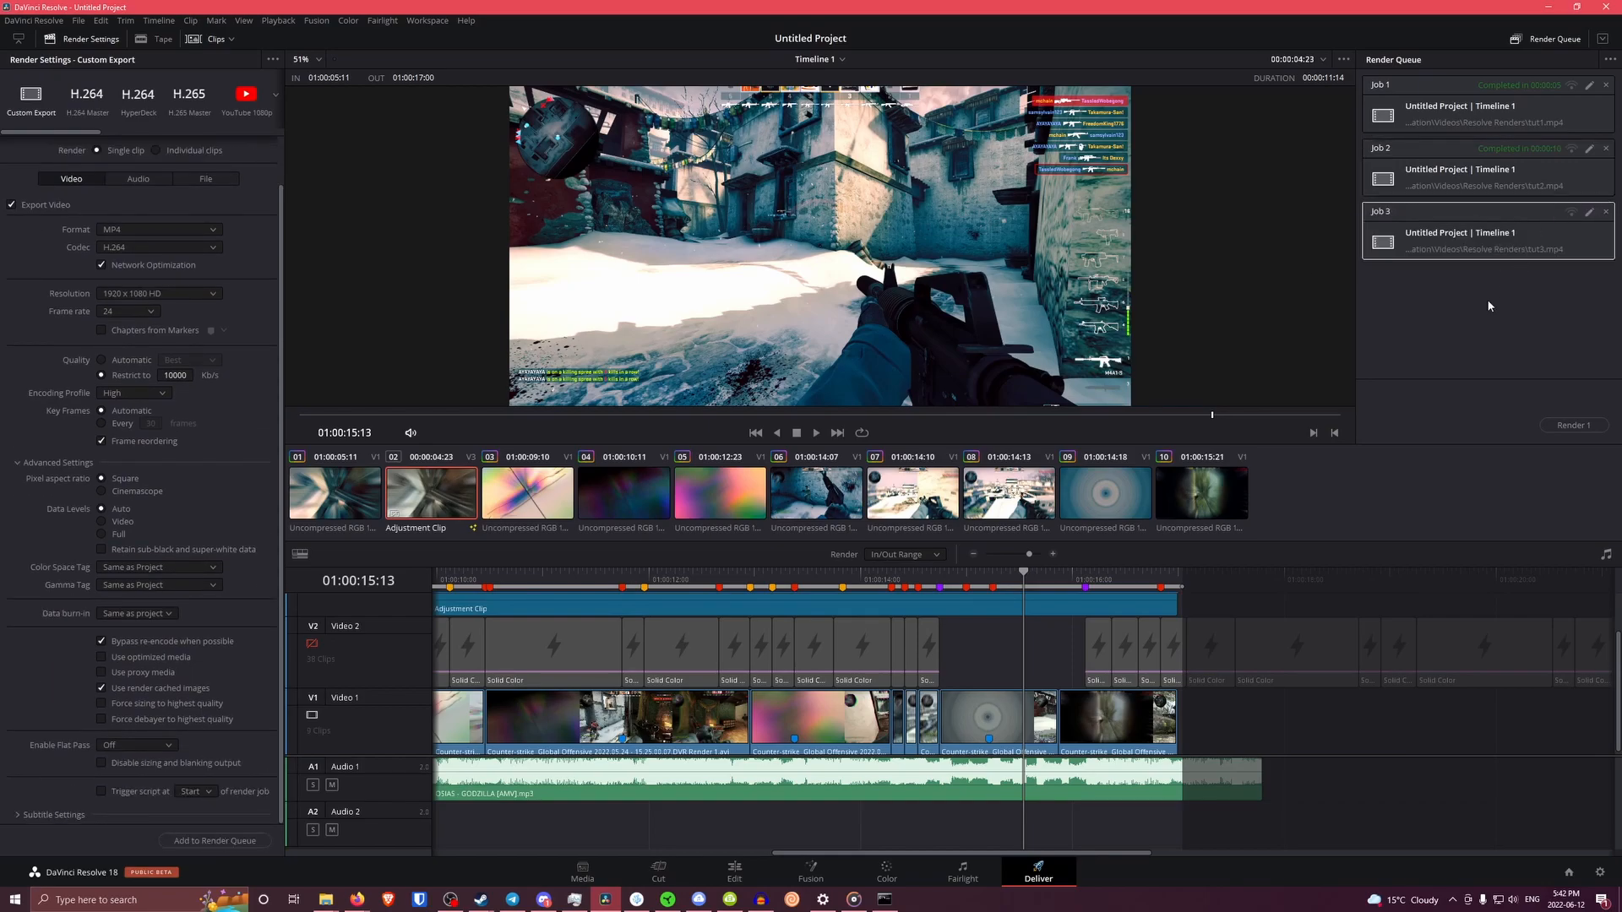
pyautogui.click(1487, 228)
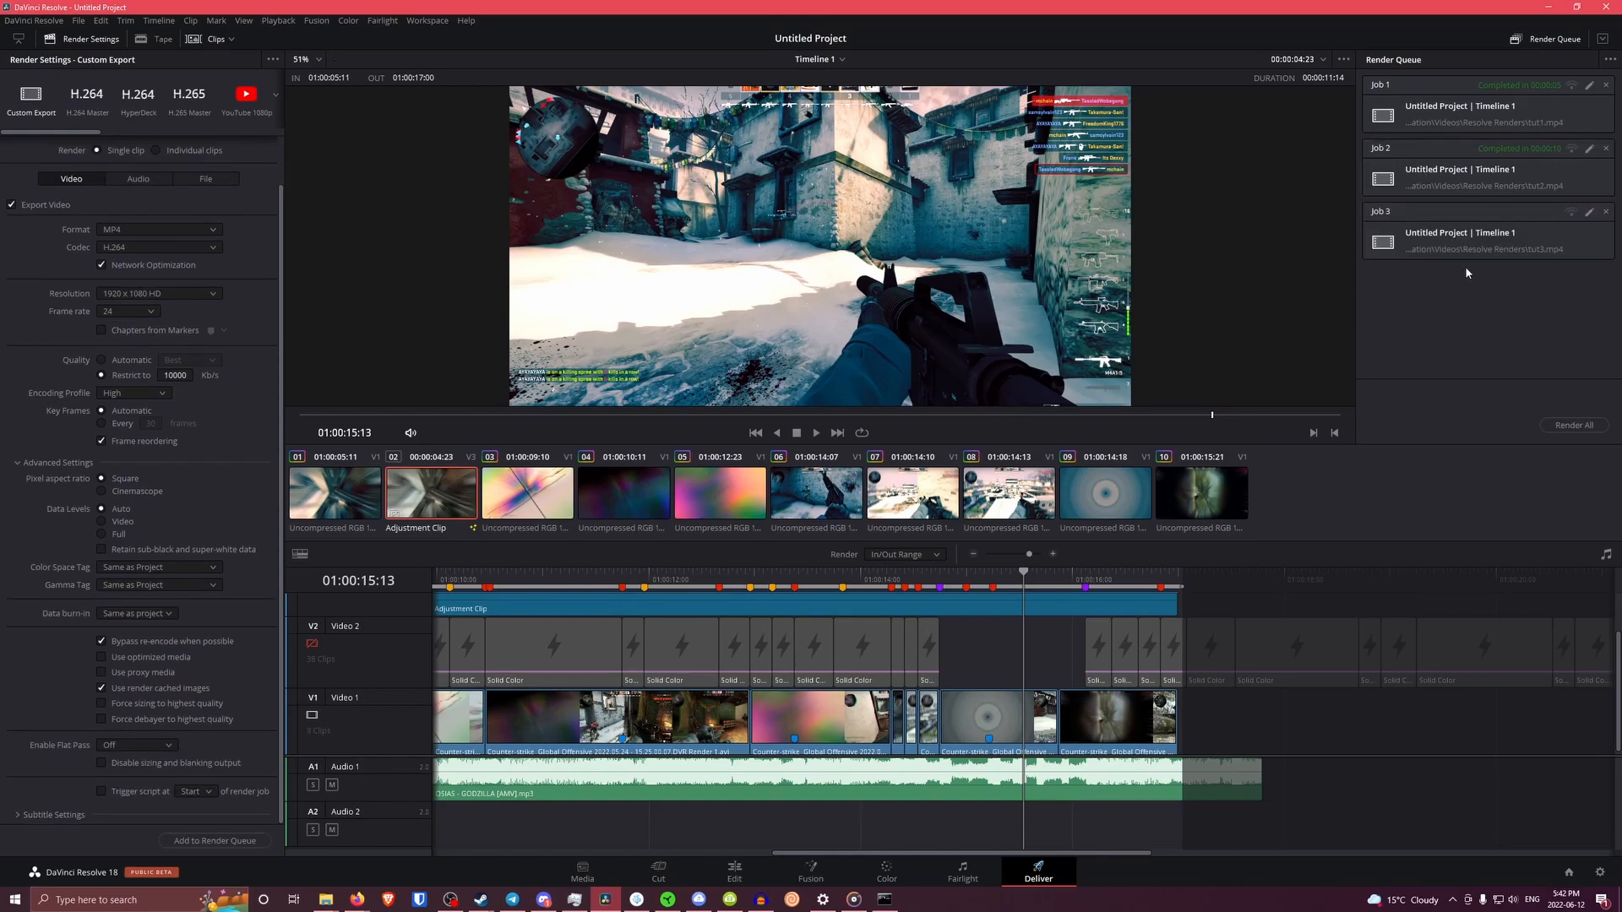
# Open Job 3's render settings for editing, check the codec choices and leave the job without saving changes
pyautogui.click(1590, 212)
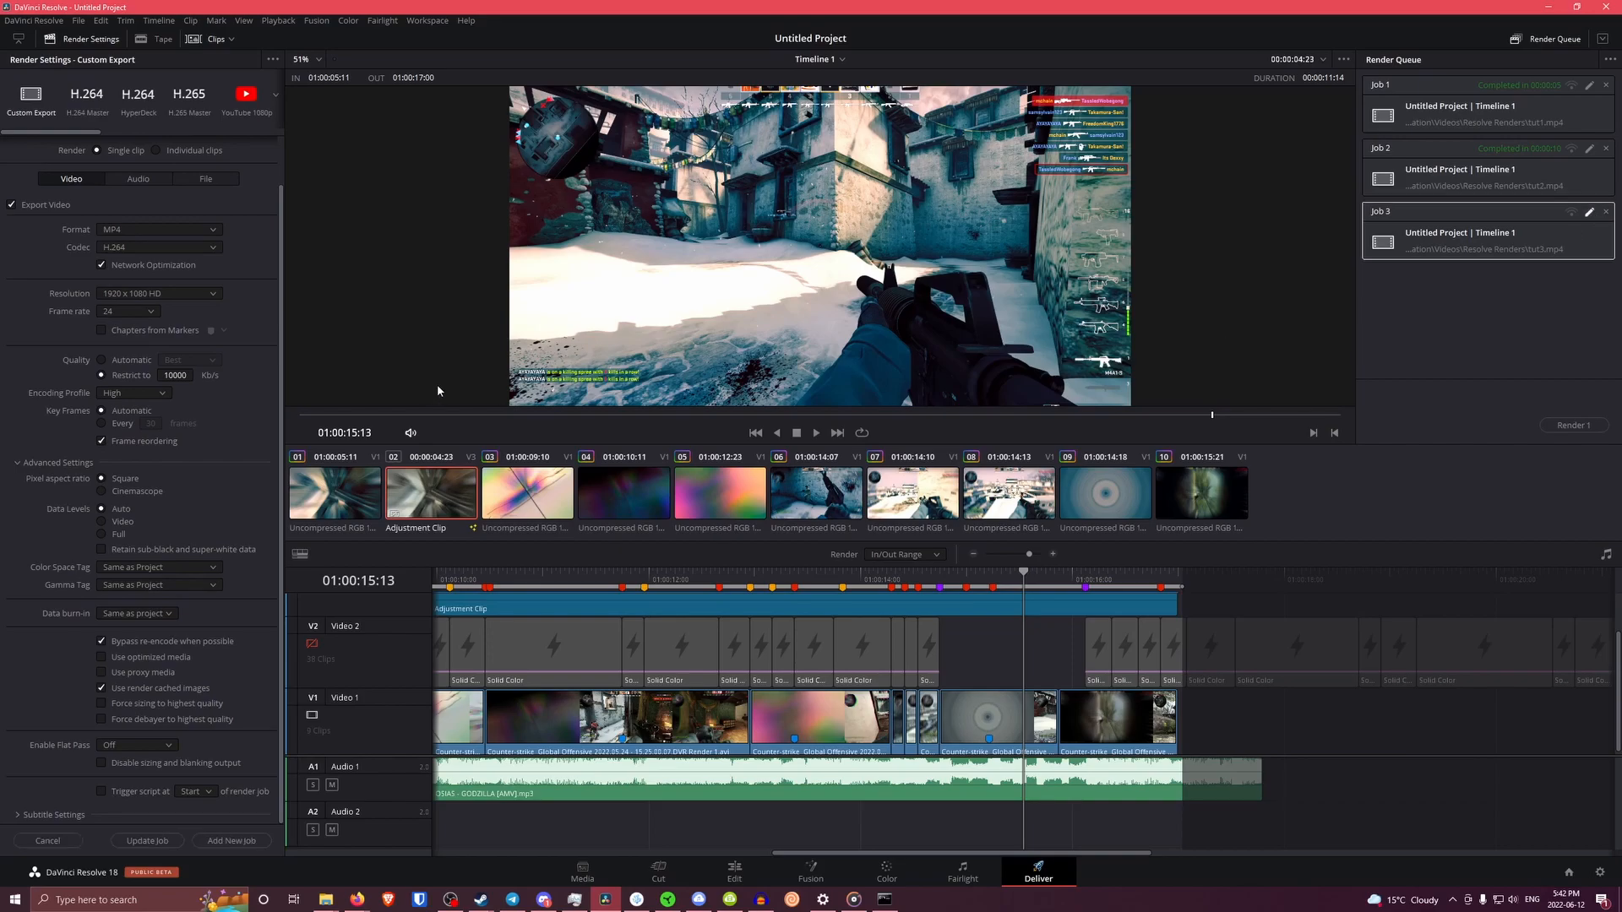
pyautogui.scroll(1, 183, 637)
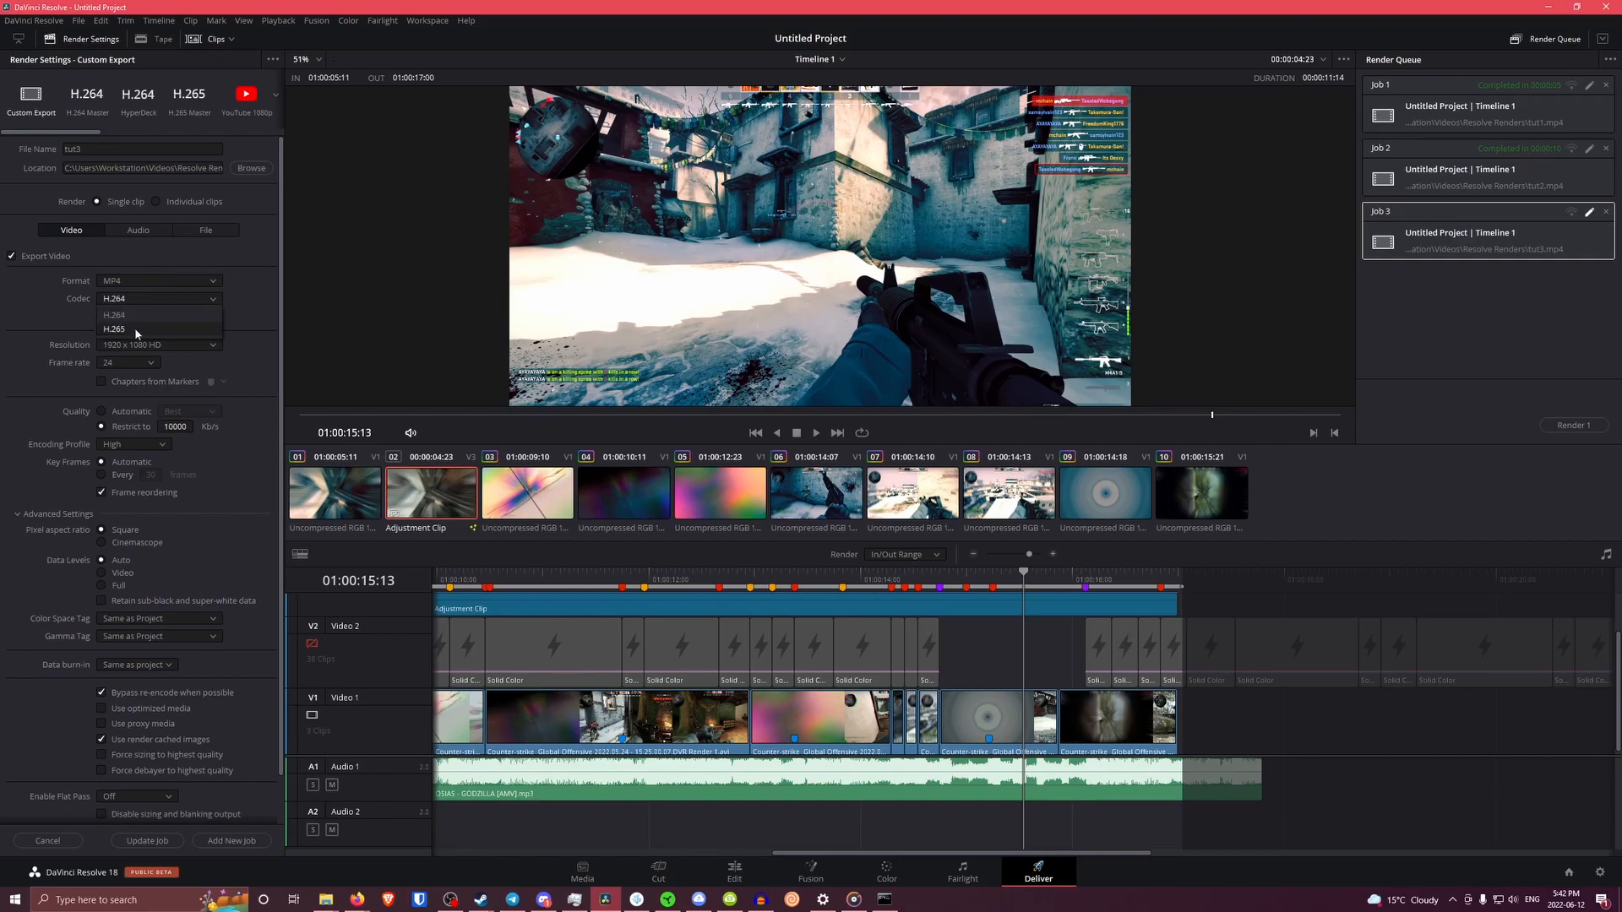
pyautogui.click(135, 841)
pyautogui.click(1486, 269)
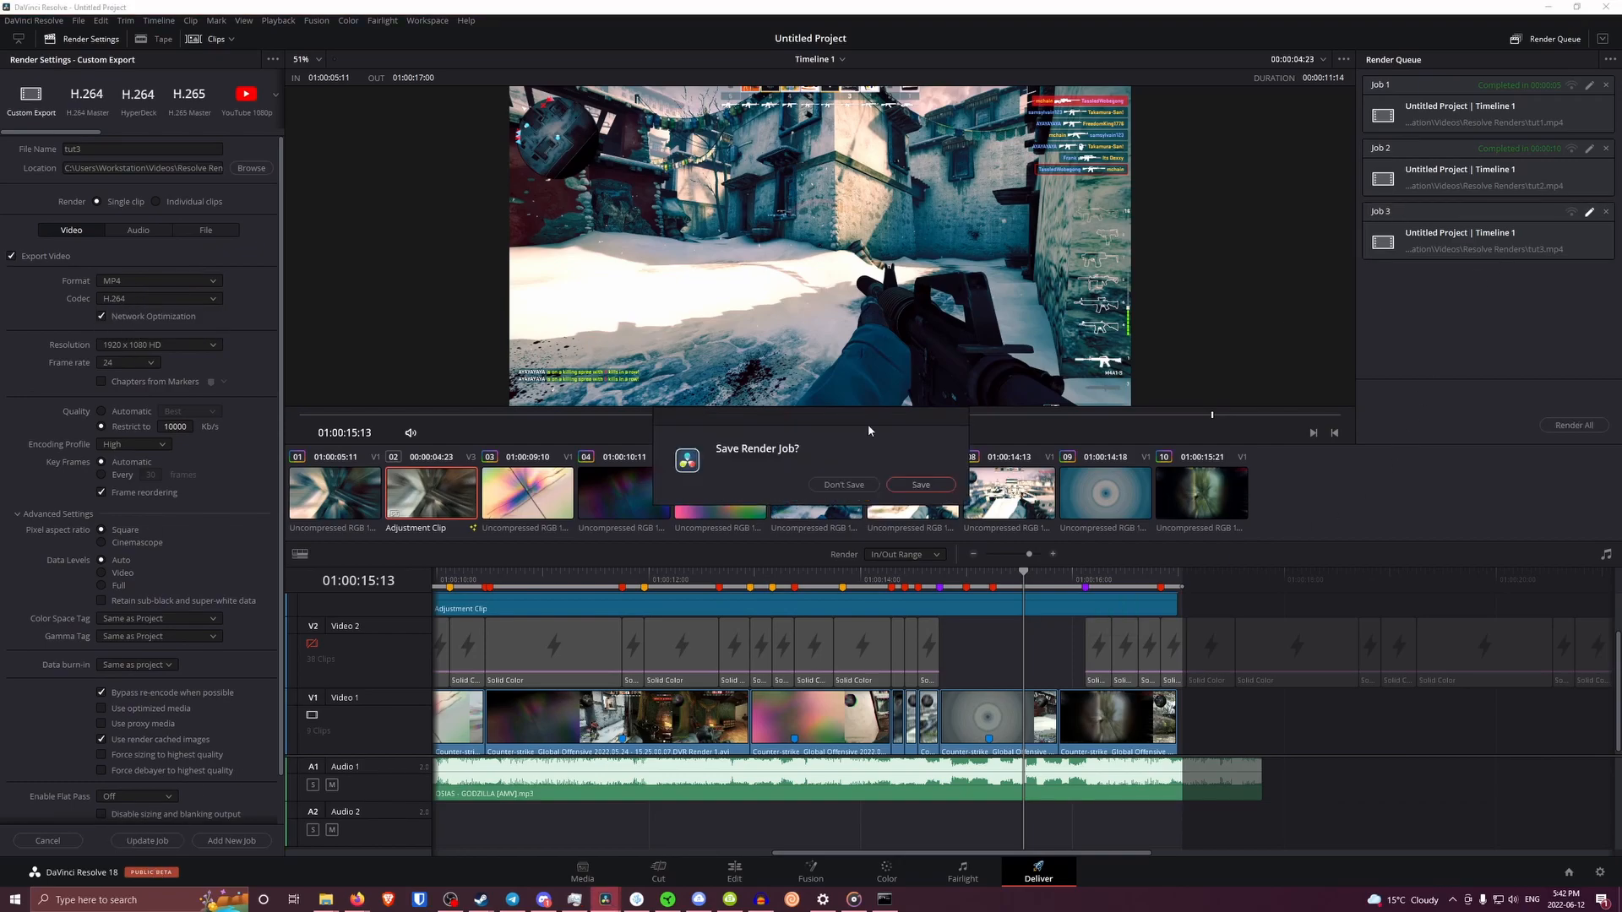
pyautogui.click(853, 484)
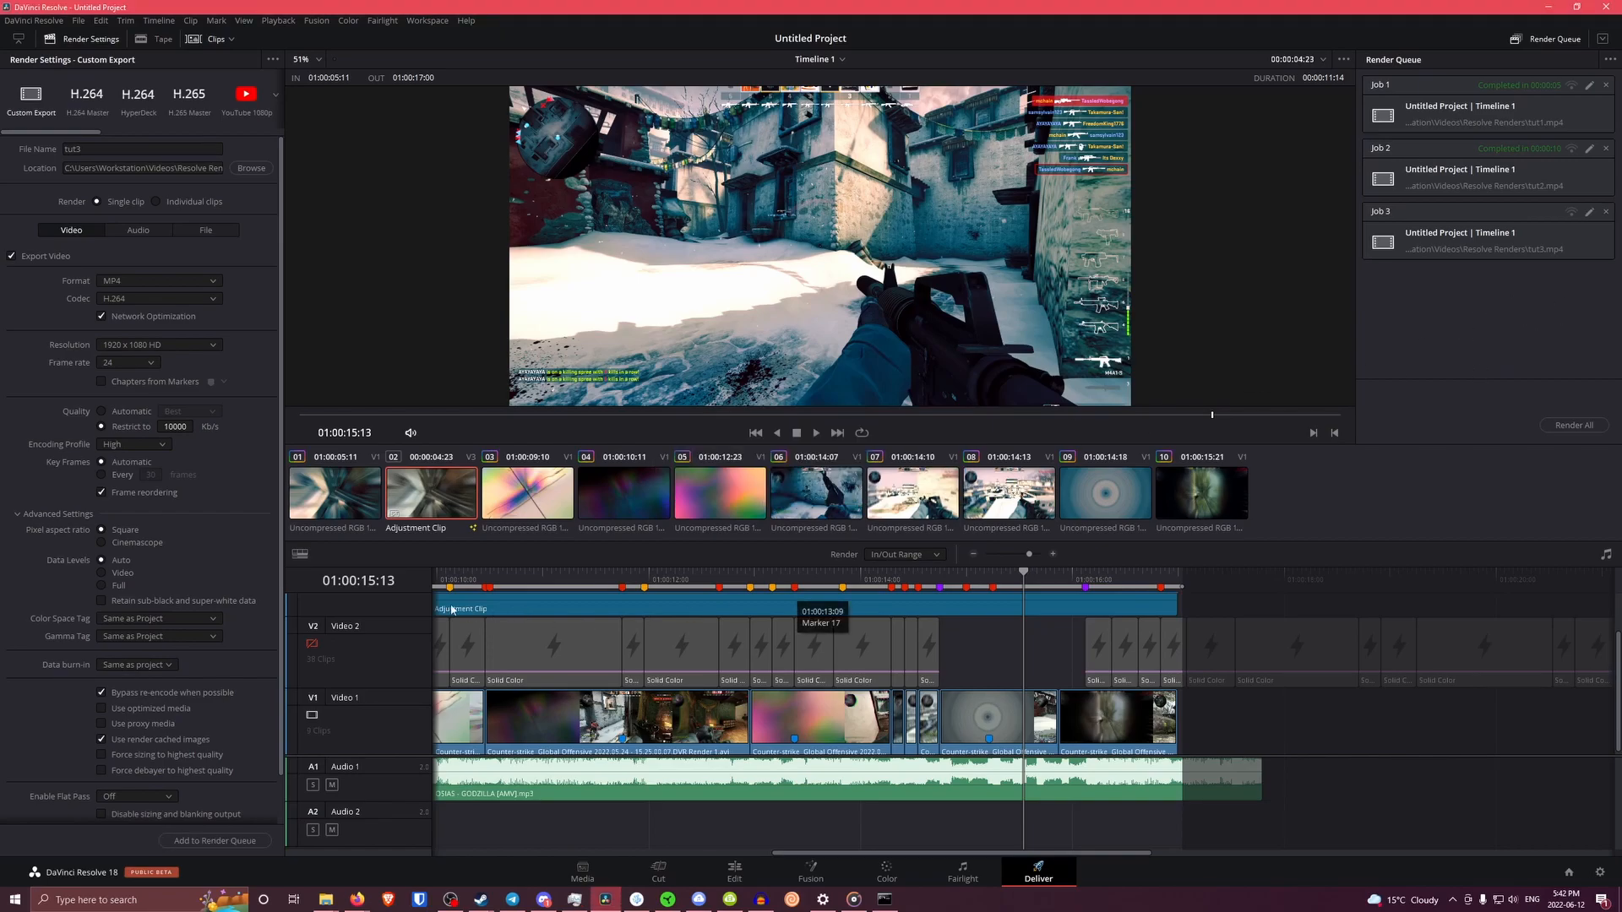
# Select the queued render jobs individually, and extend the selection from Job 1 to Job 3
pyautogui.click(1504, 255)
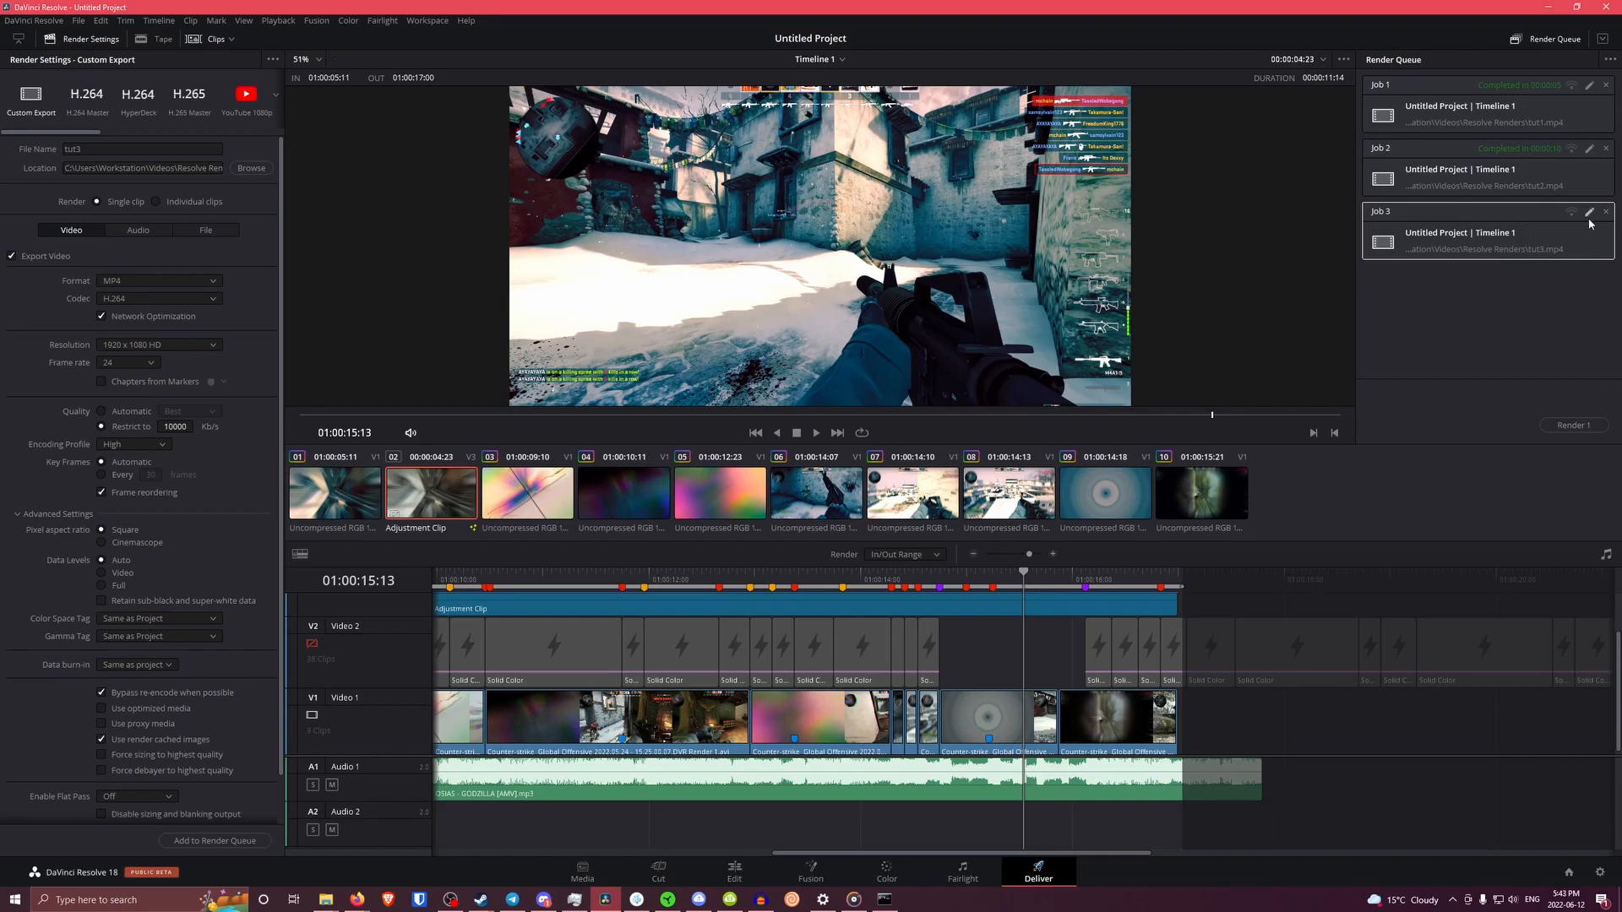
pyautogui.click(1487, 177)
pyautogui.click(1486, 114)
pyautogui.keyDown('shift'); pyautogui.click(1525, 245); pyautogui.keyUp('shift')
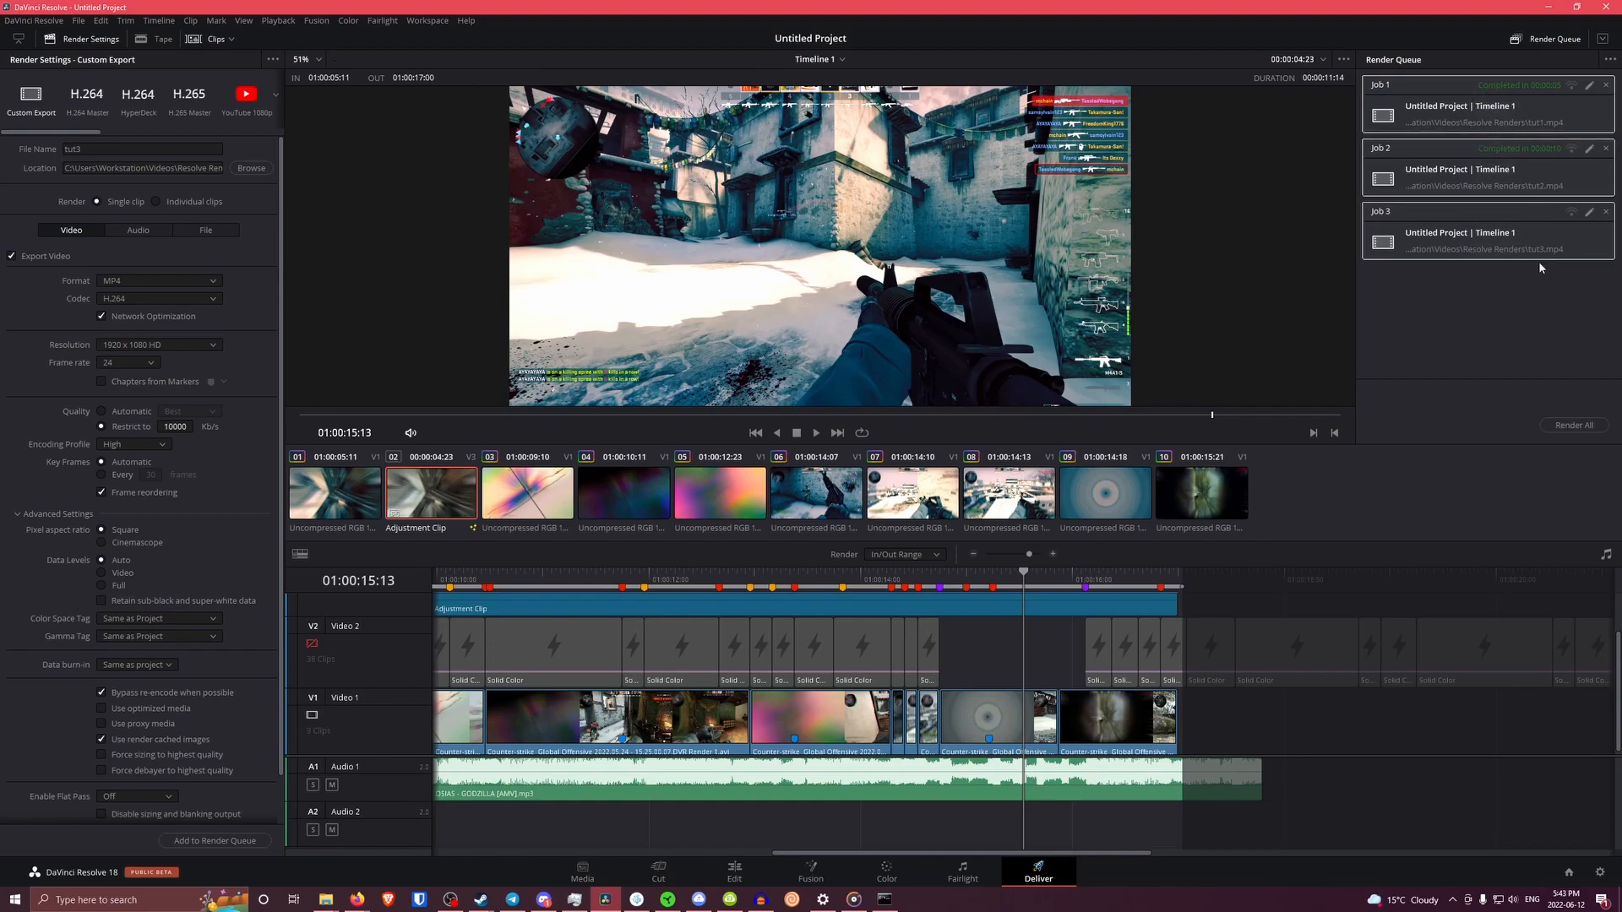
# Reduce the render queue selection to Job 3 alone and render that job
pyautogui.click(1512, 245)
pyautogui.click(1535, 363)
pyautogui.click(1511, 241)
pyautogui.click(1573, 425)
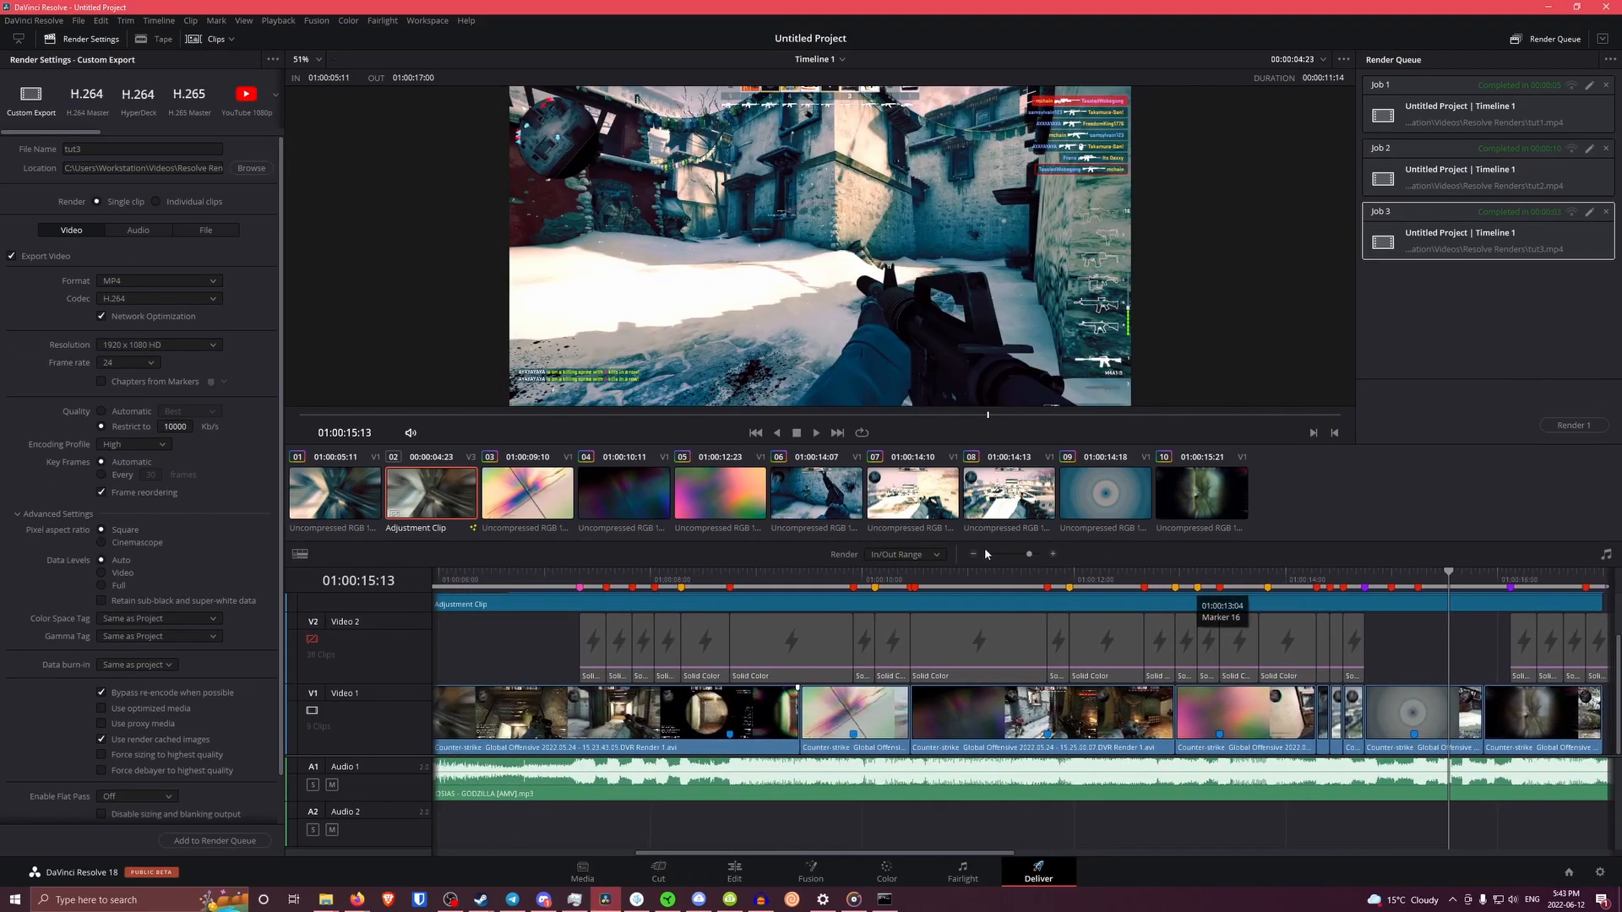
# Choose In/Out Range as the render range and scrub the timeline between the in and out points to review it
pyautogui.click(895, 555)
pyautogui.click(893, 584)
pyautogui.click(488, 577)
pyautogui.moveTo(488, 577); pyautogui.dragTo(1101, 589)
pyautogui.click(490, 605)
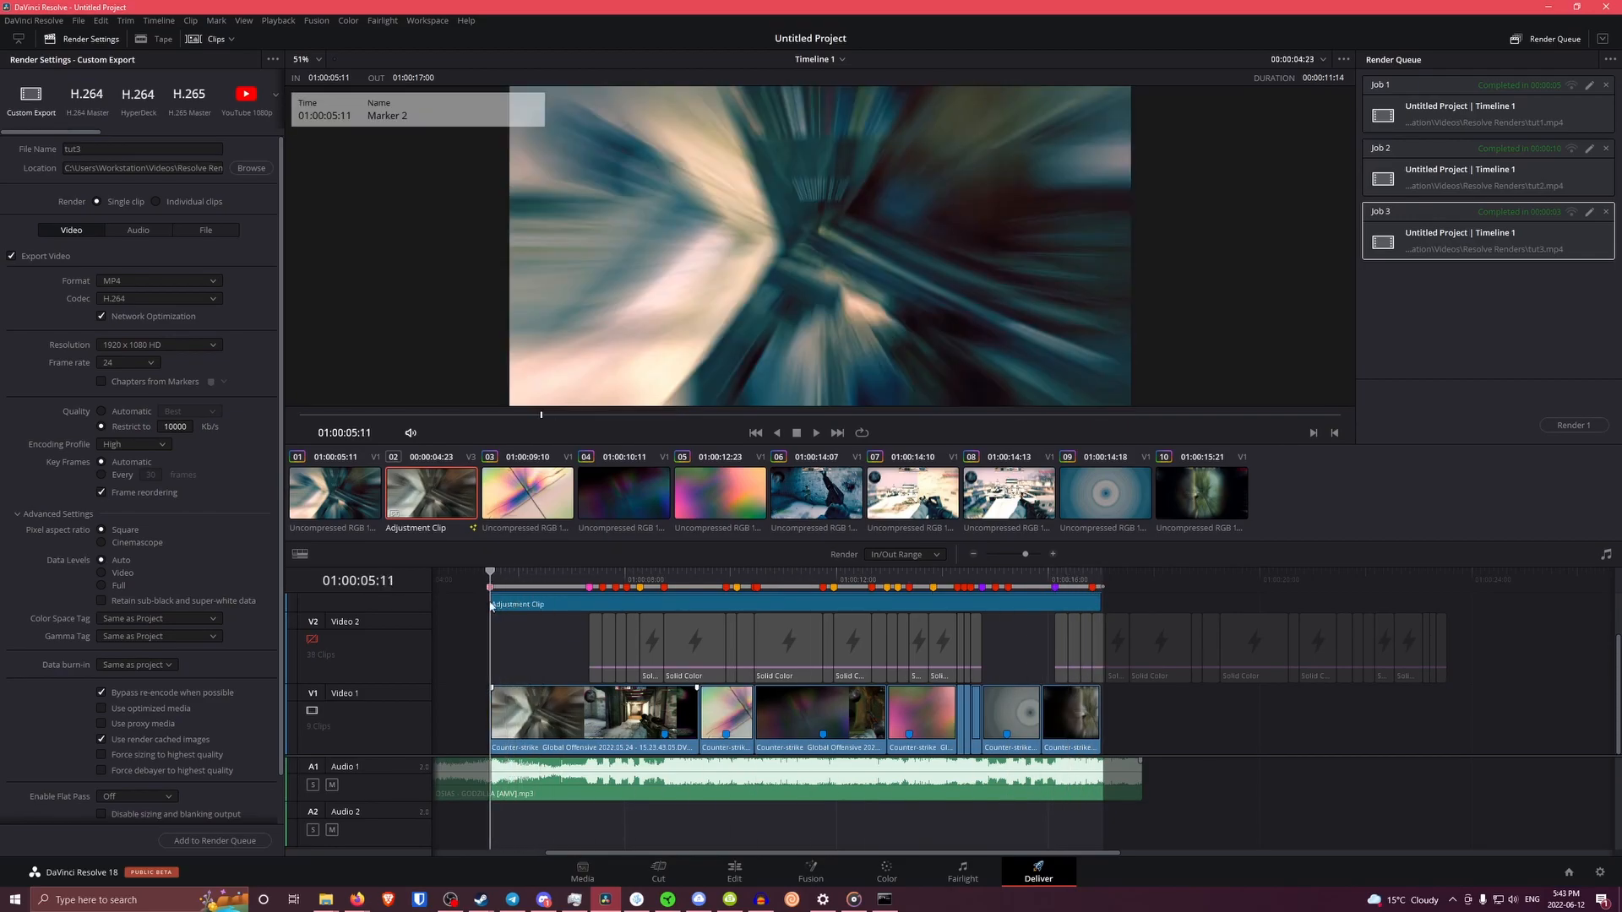
pyautogui.moveTo(490, 577); pyautogui.dragTo(1062, 593)
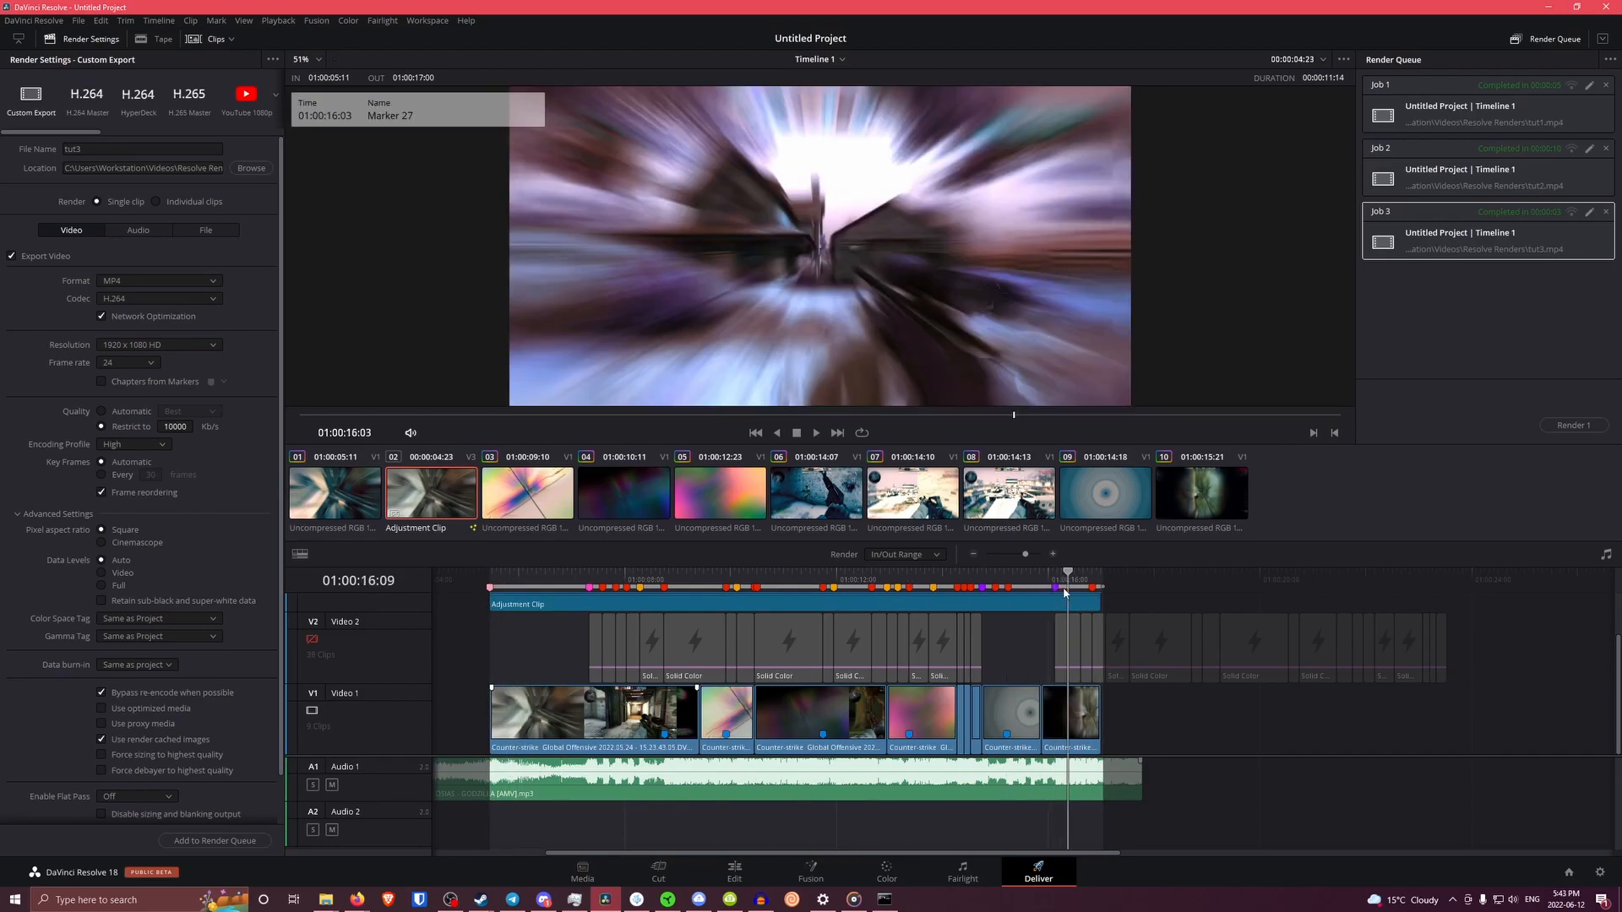